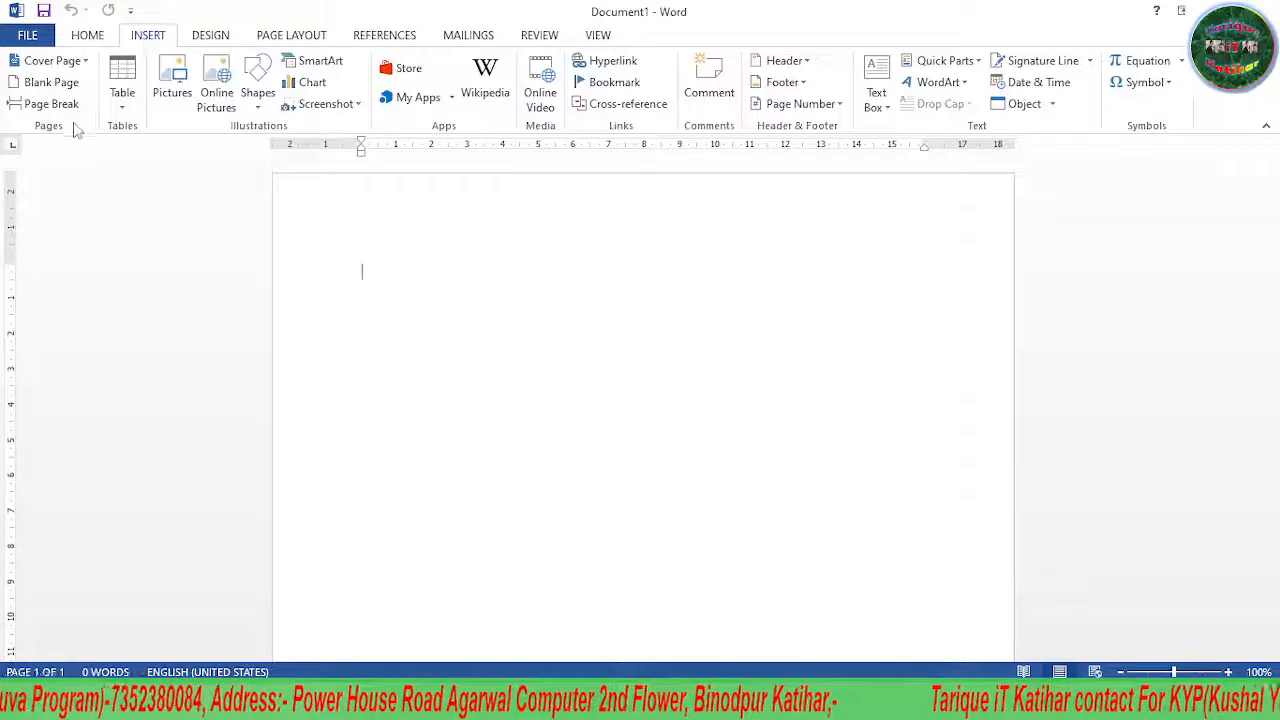
Insert a table of four columns and seven rows and apply the black grid style with a solid header and banded rows
left_click(122, 85)
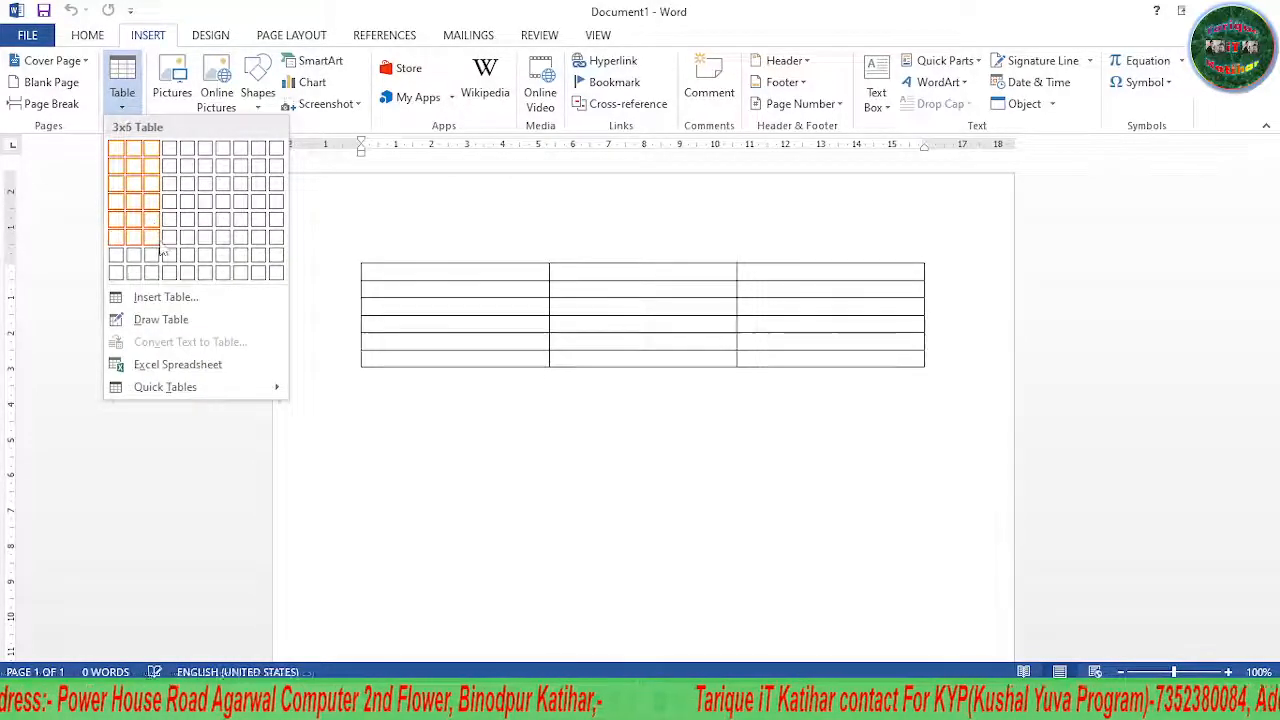
left_click(165, 262)
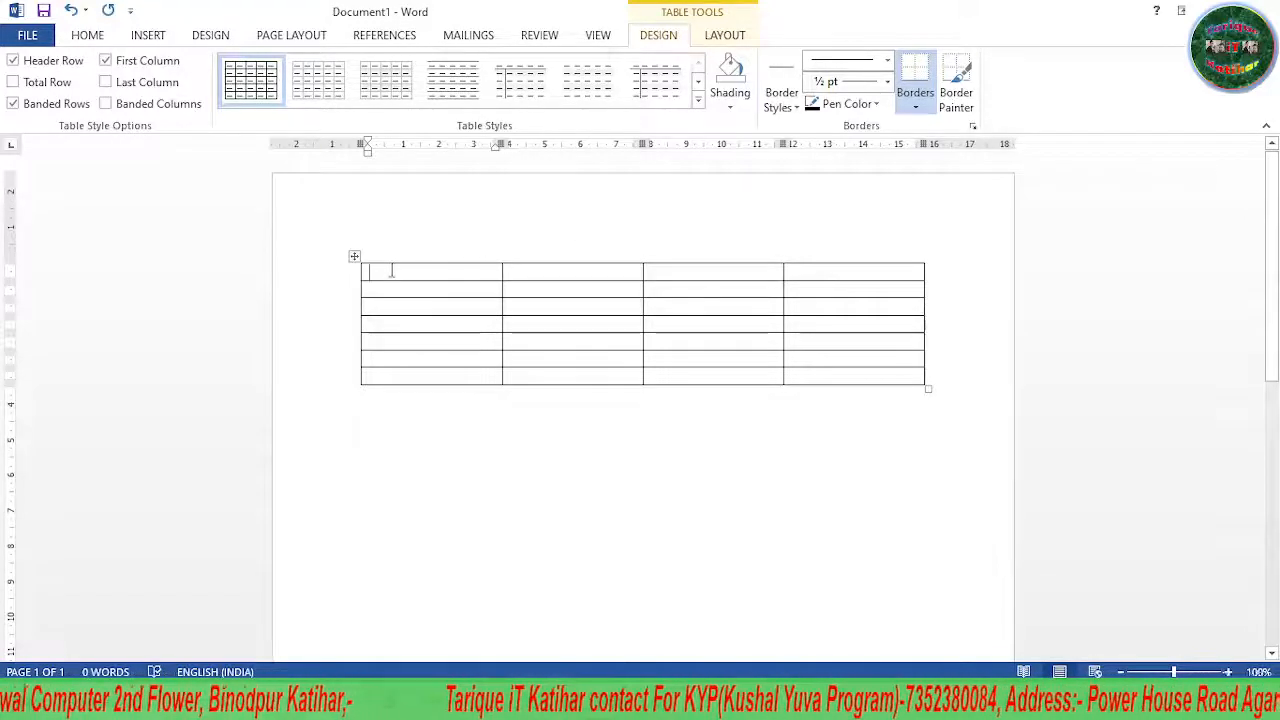
left_click_drag(391, 271, 833, 387)
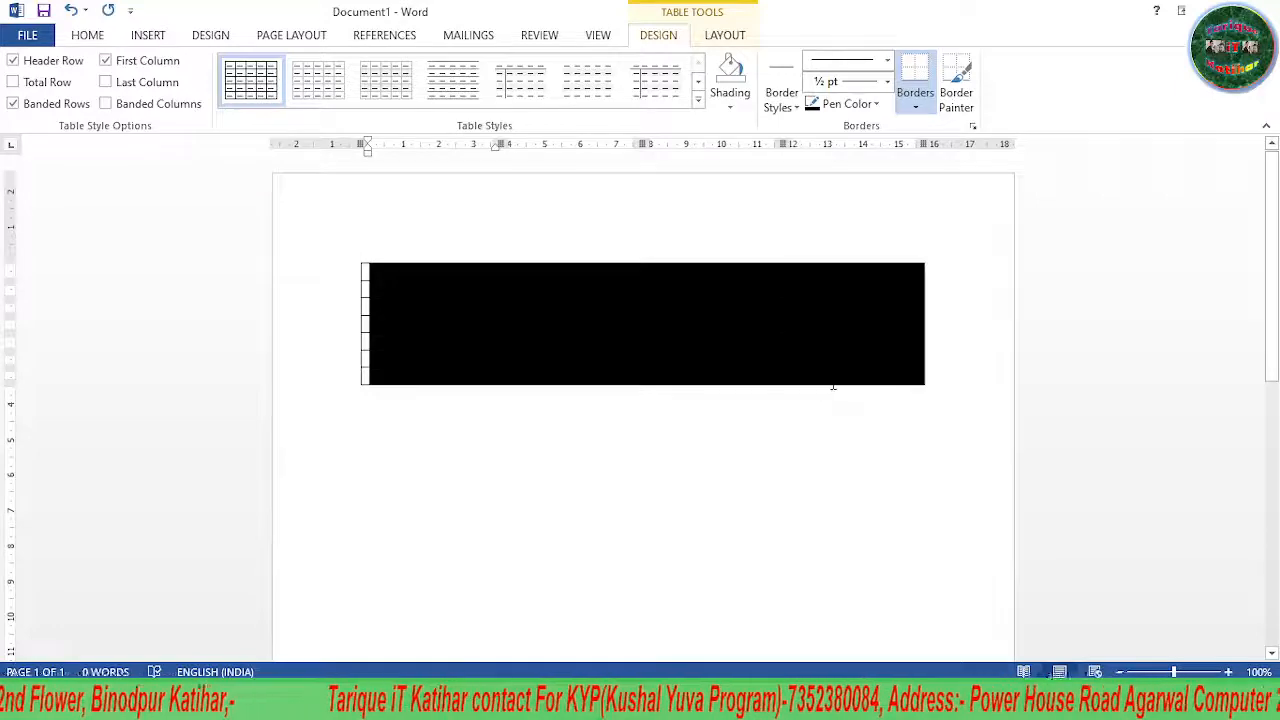
left_click(698, 99)
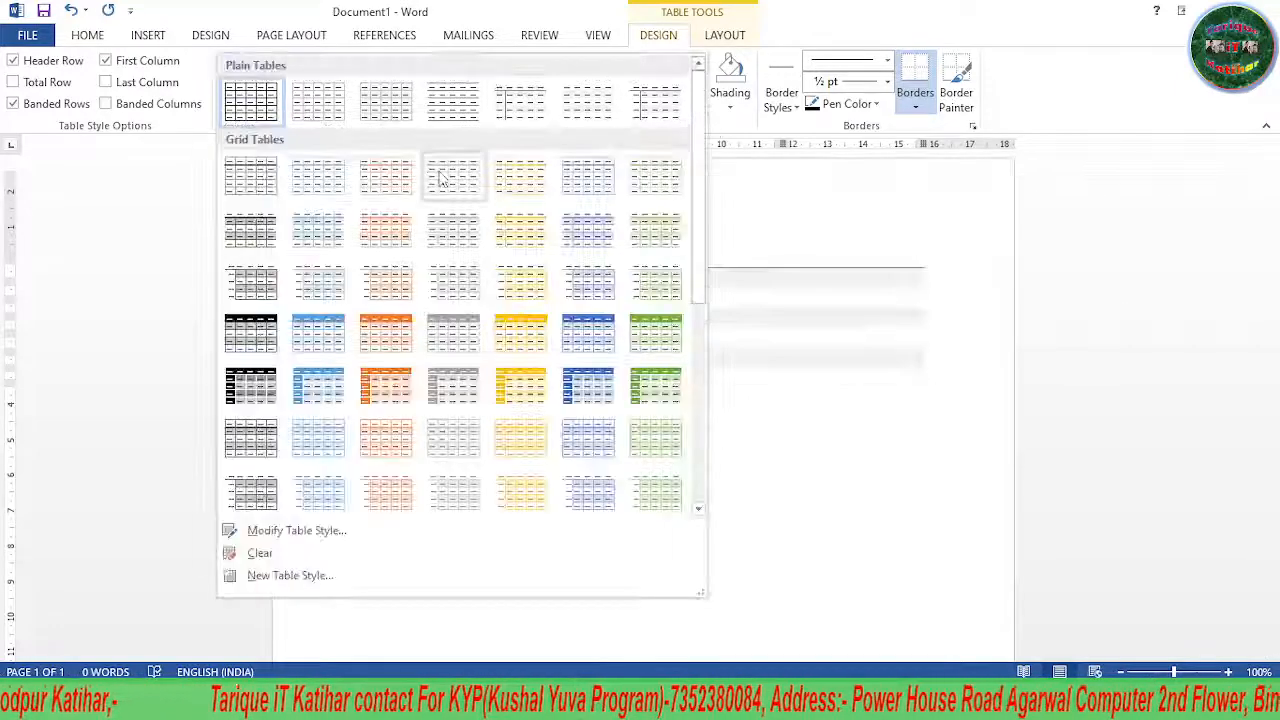
left_click(258, 334)
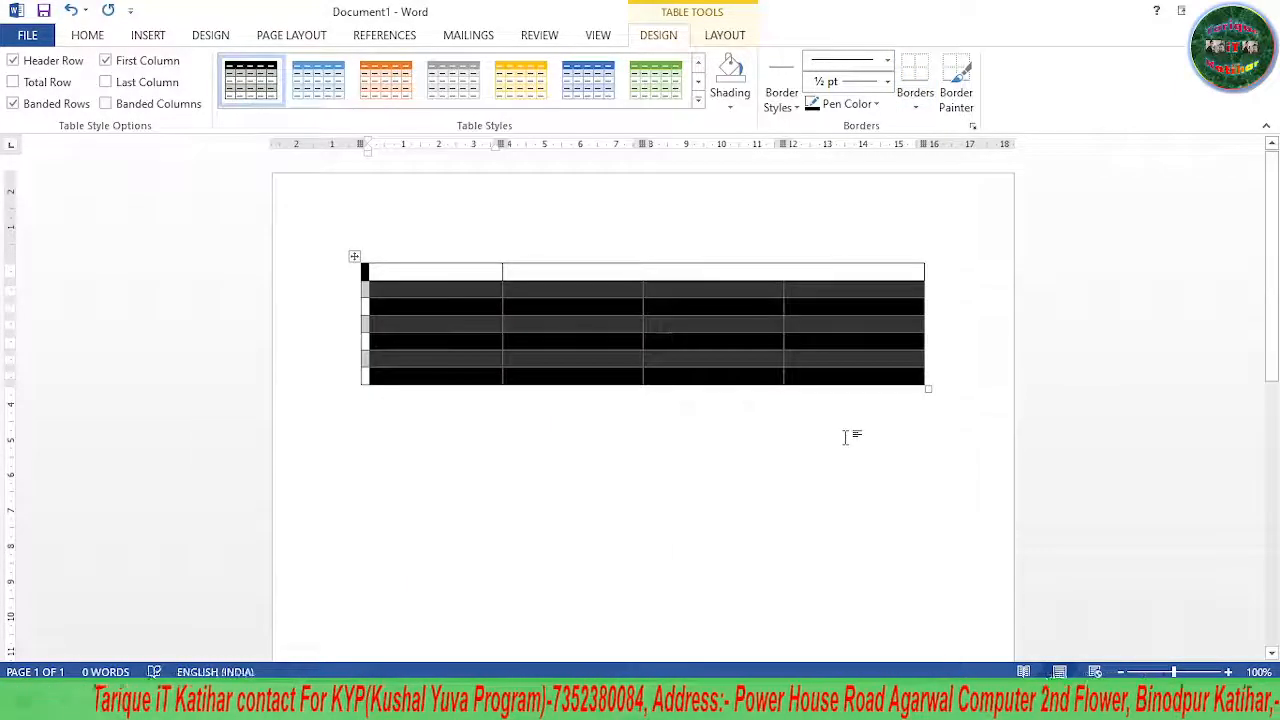
left_click(845, 437)
left_click(428, 283)
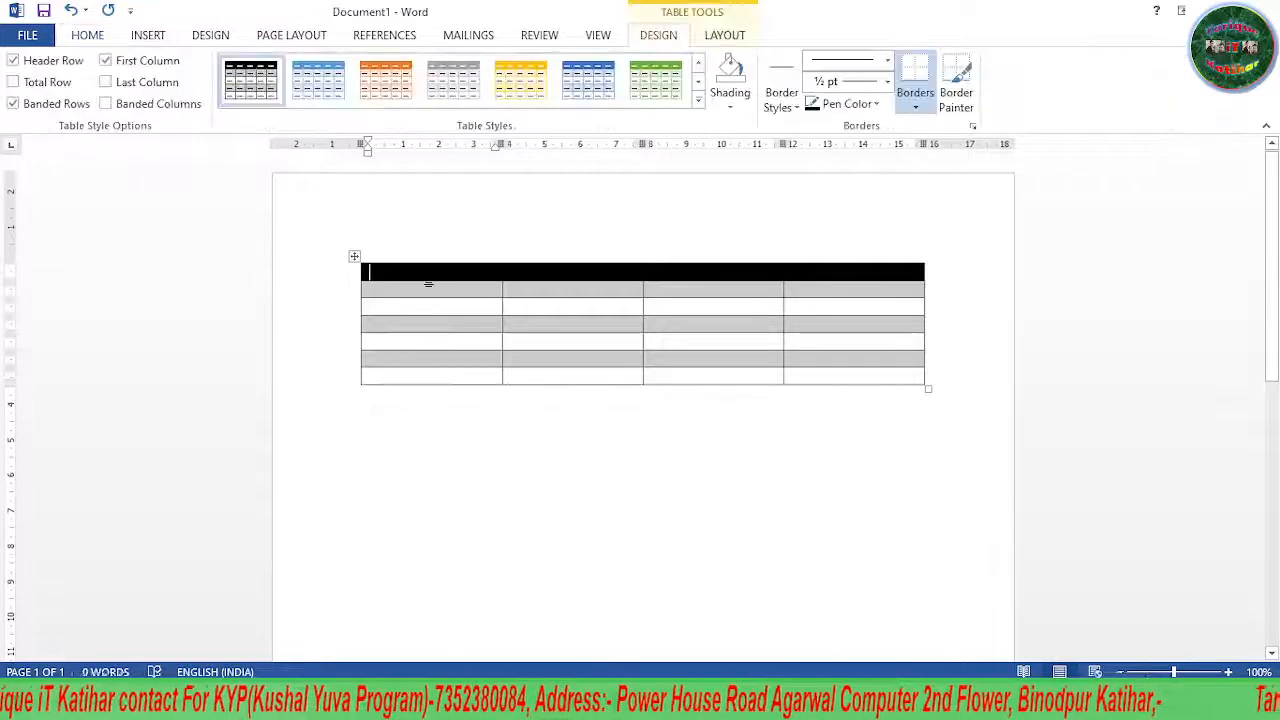
right_click(428, 283)
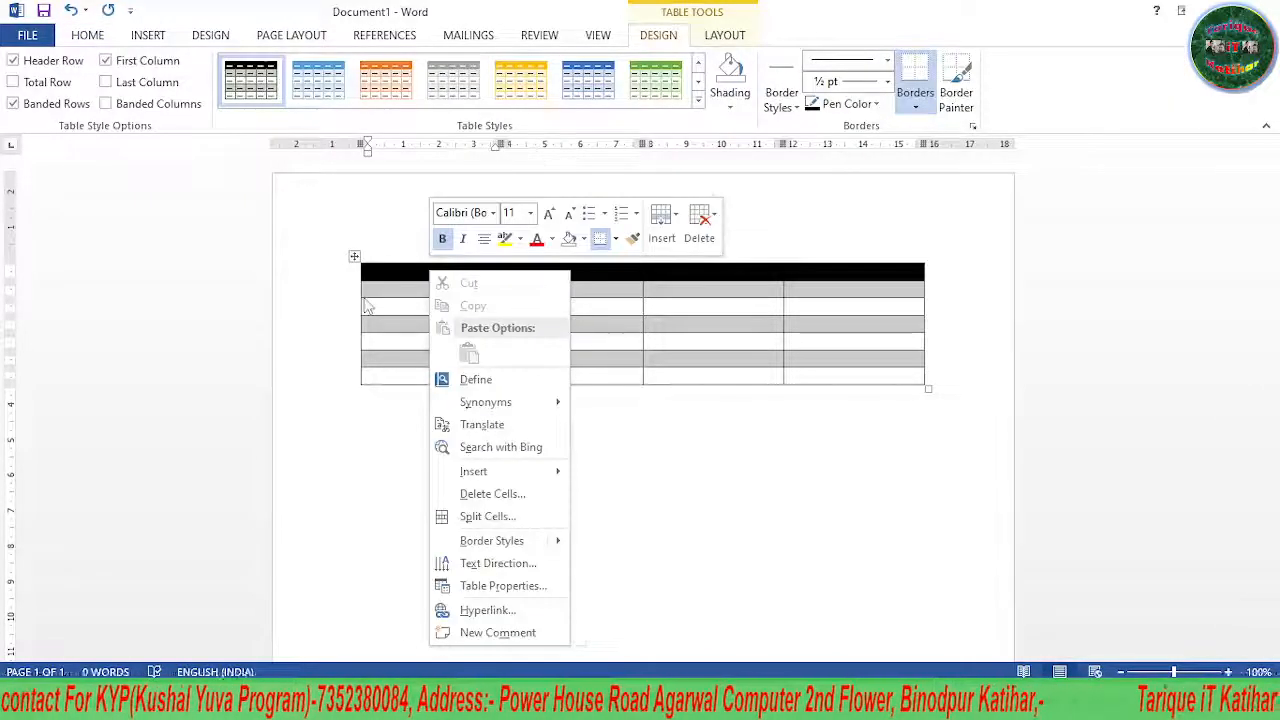
left_click(653, 314)
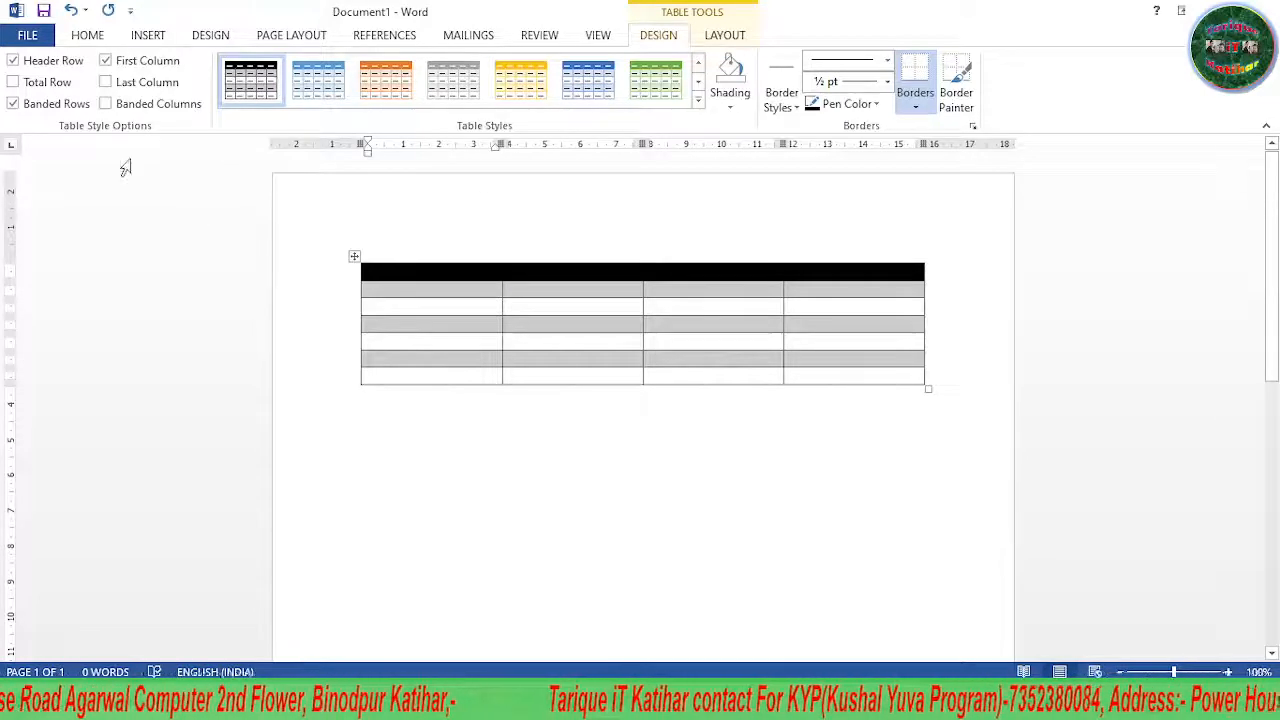
Switch the table's Header Row and Banded Rows options off and back on to compare the formatting
left_click(13, 61)
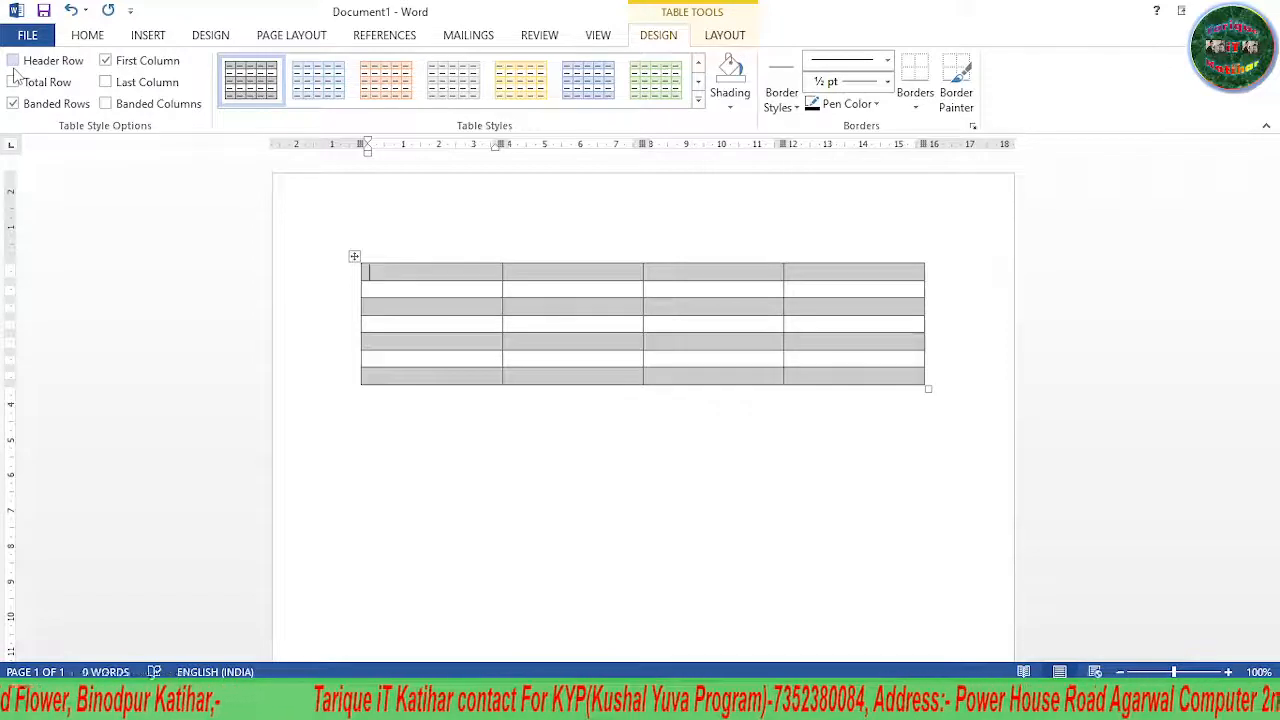
left_click(13, 63)
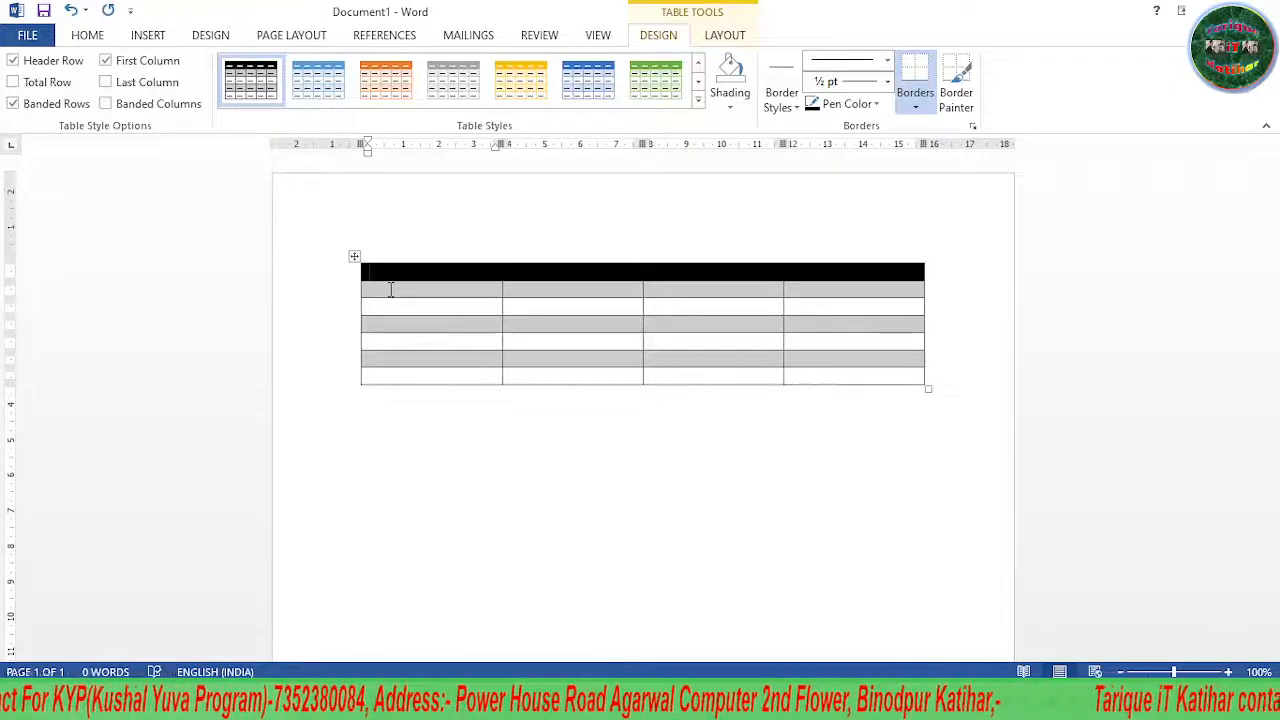
left_click(27, 112)
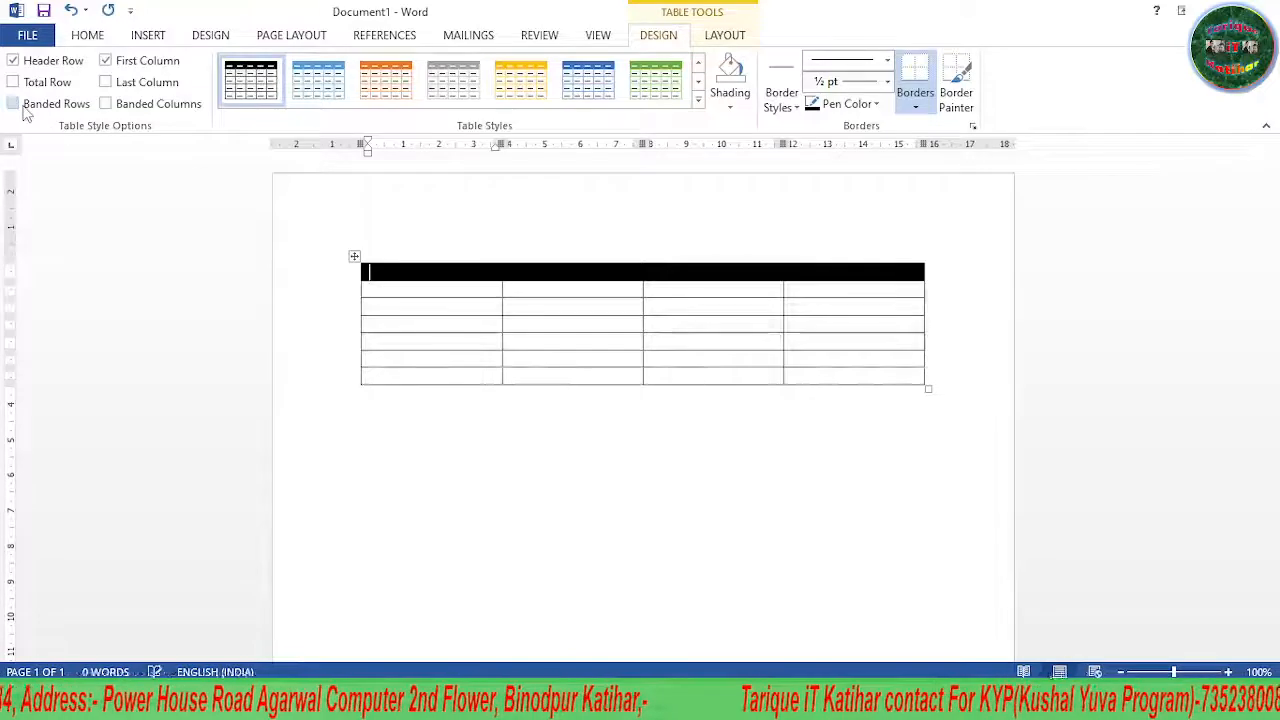
left_click(24, 106)
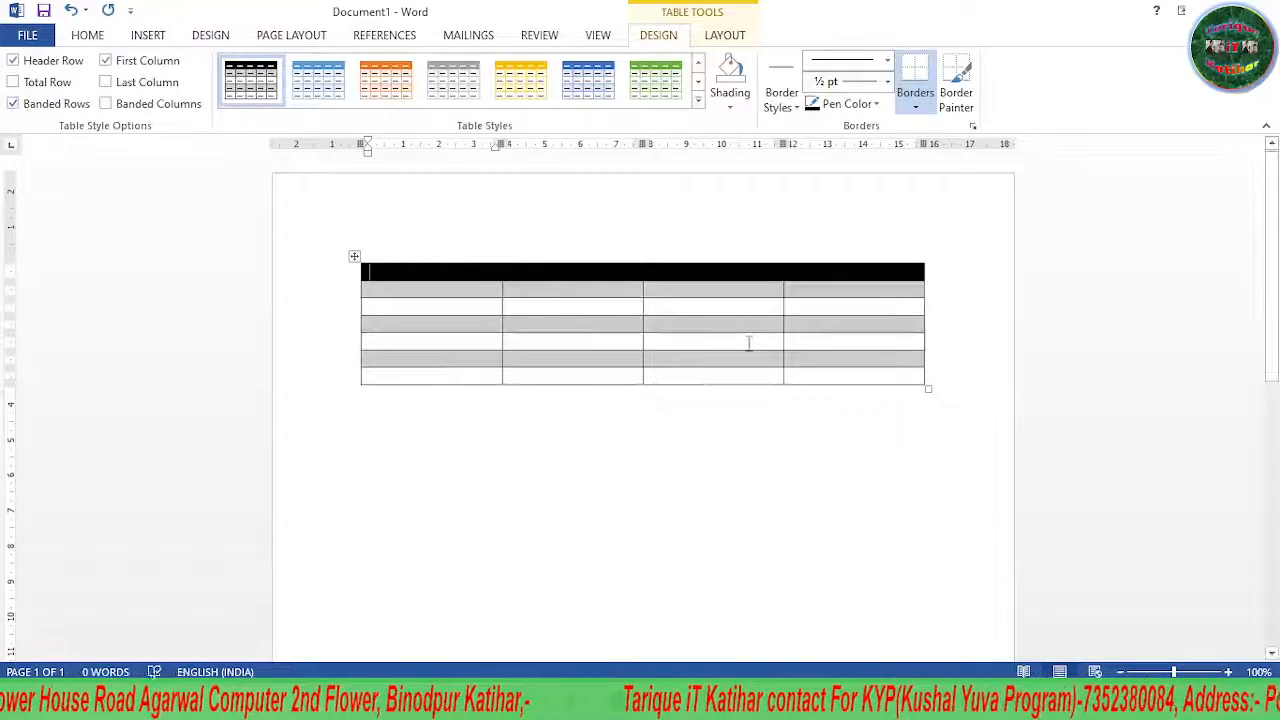
left_click(16, 106)
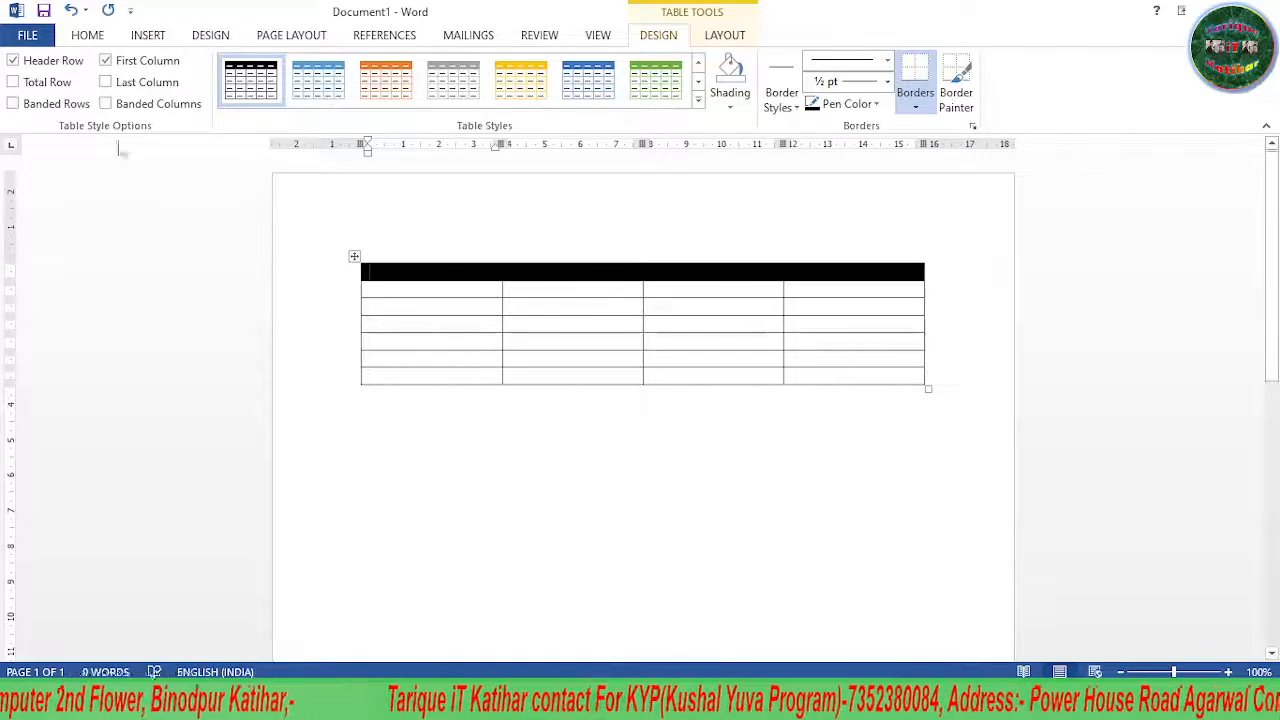
left_click(14, 104)
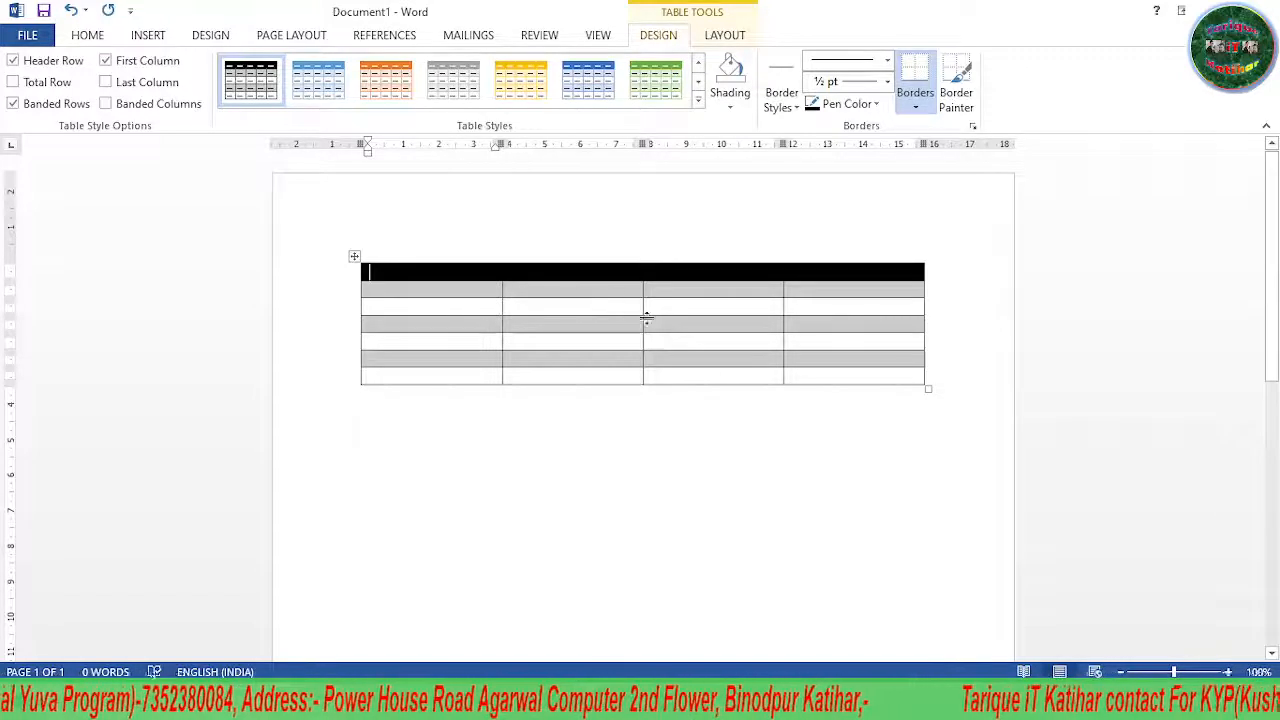
Turn the table's Banded Columns option on to preview the column shading, and turn it off again
mouse_move(643, 256)
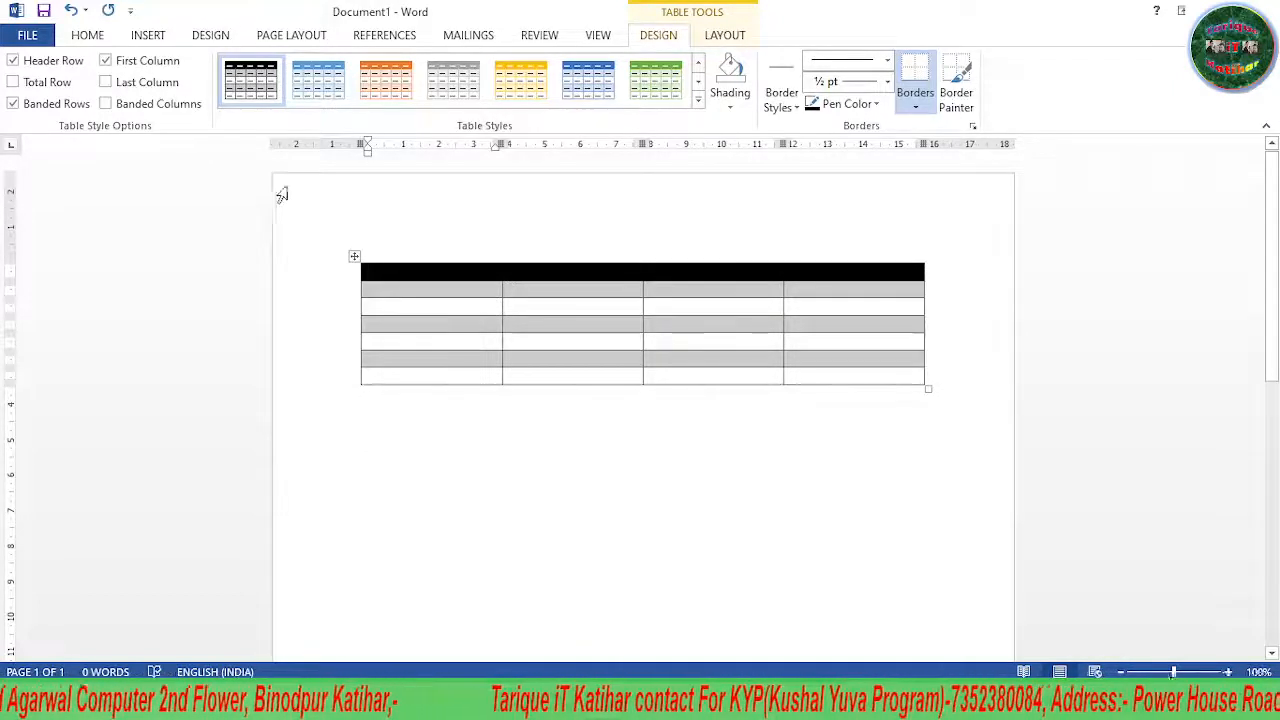
left_click(106, 104)
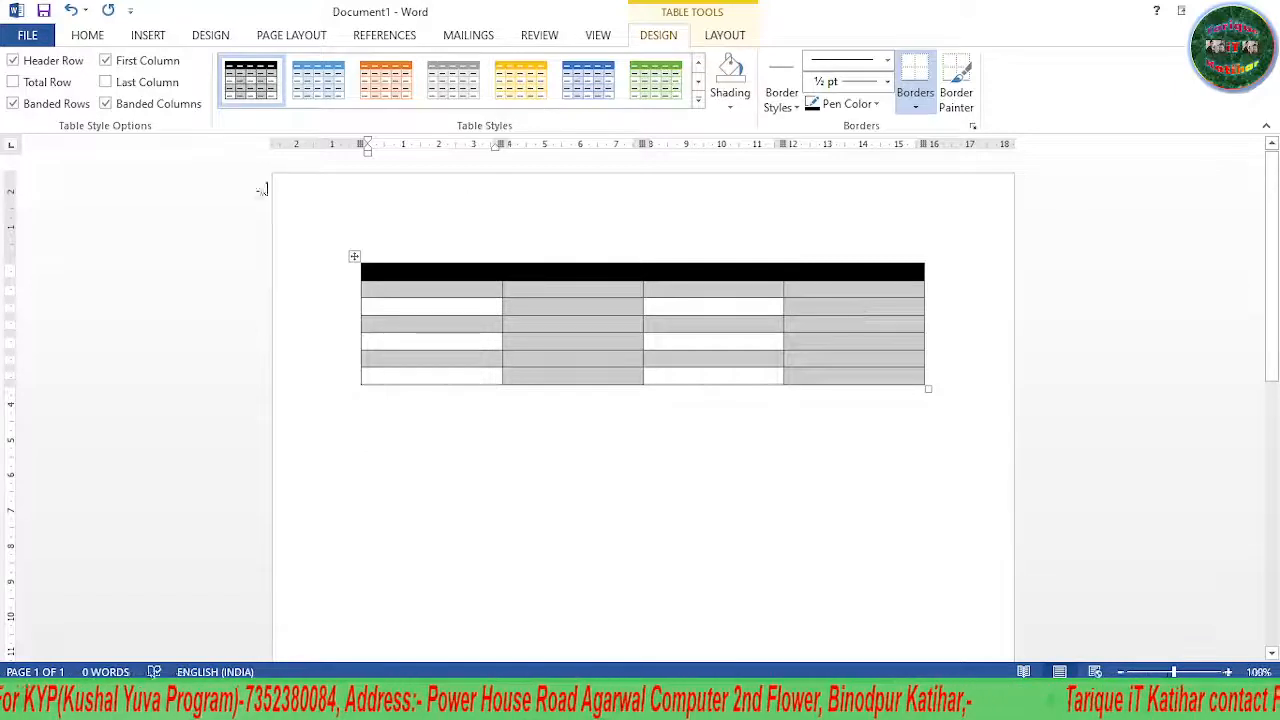
left_click(128, 105)
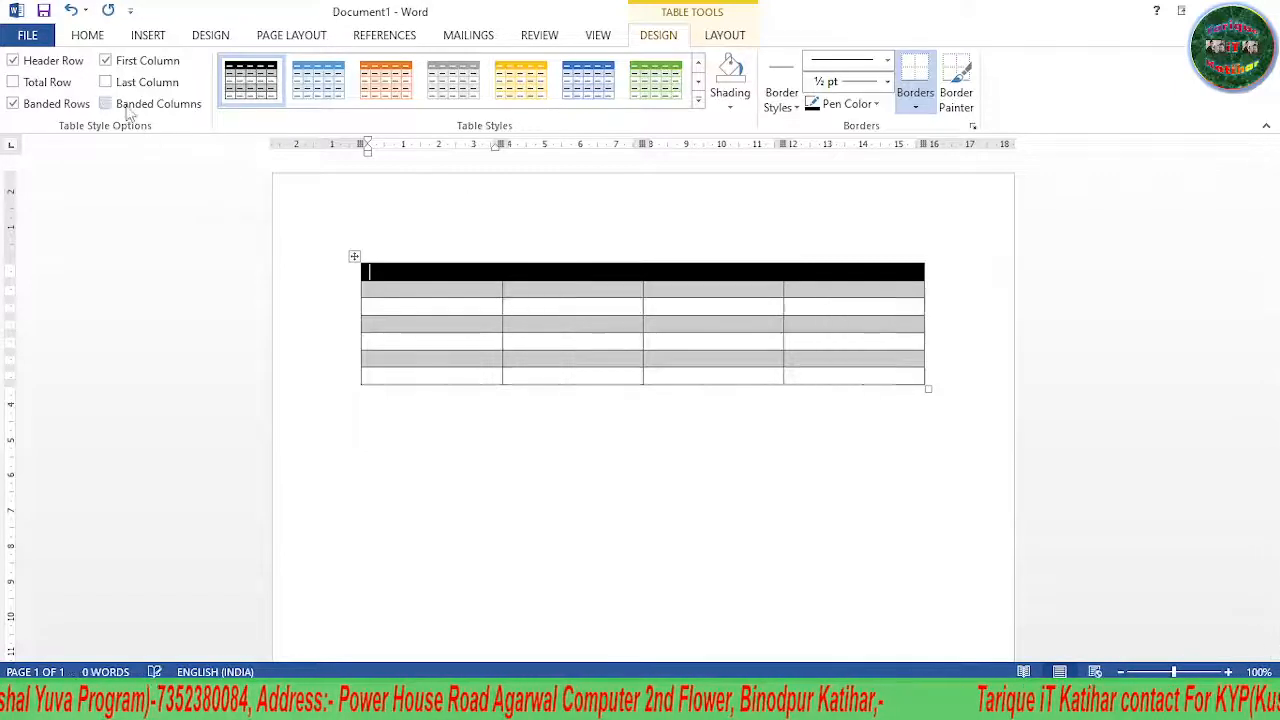
Turn off Header Row, First Column and Banded Rows, and apply the black style in the sixth row of Grid Tables
left_click(72, 106)
left_click(40, 62)
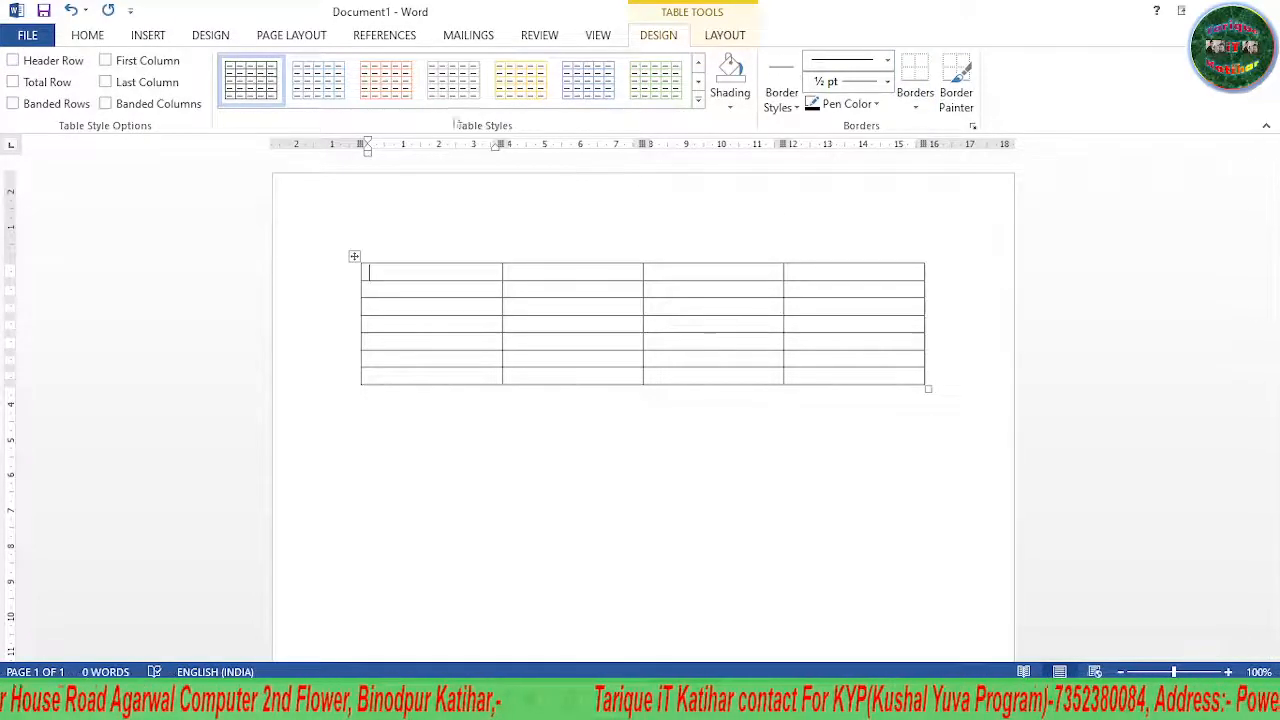
left_click(698, 98)
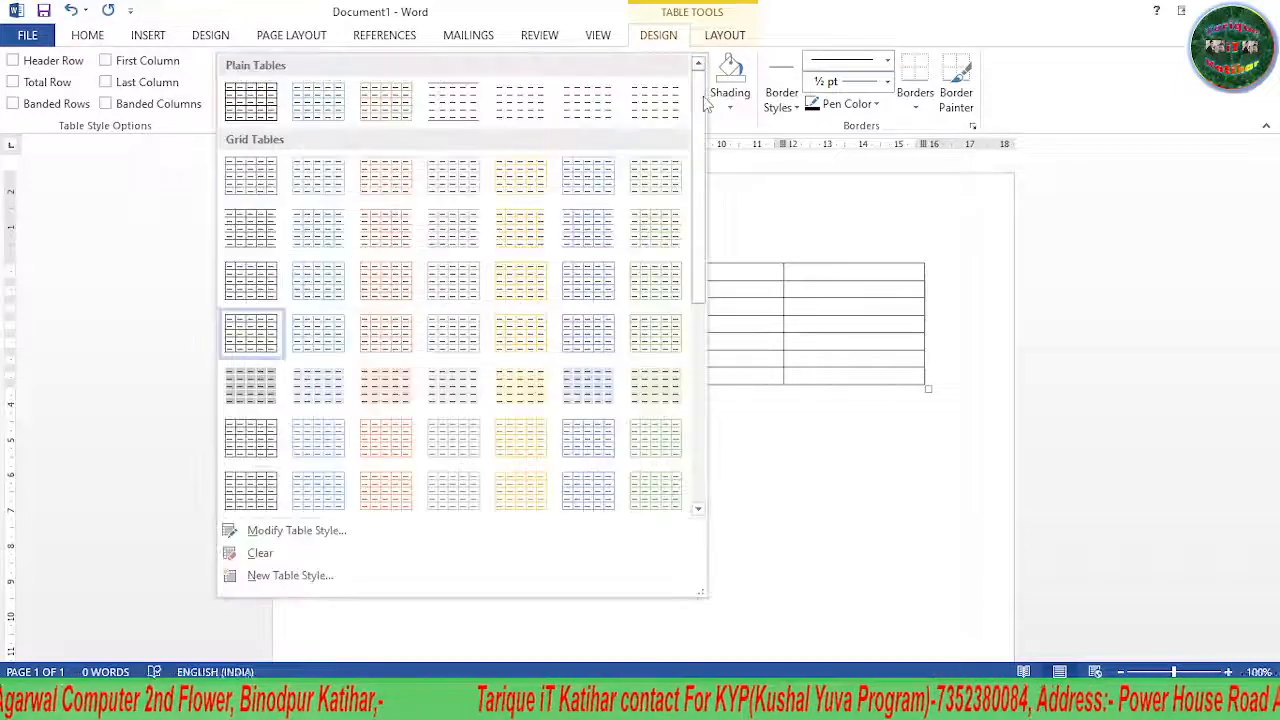
left_click(258, 436)
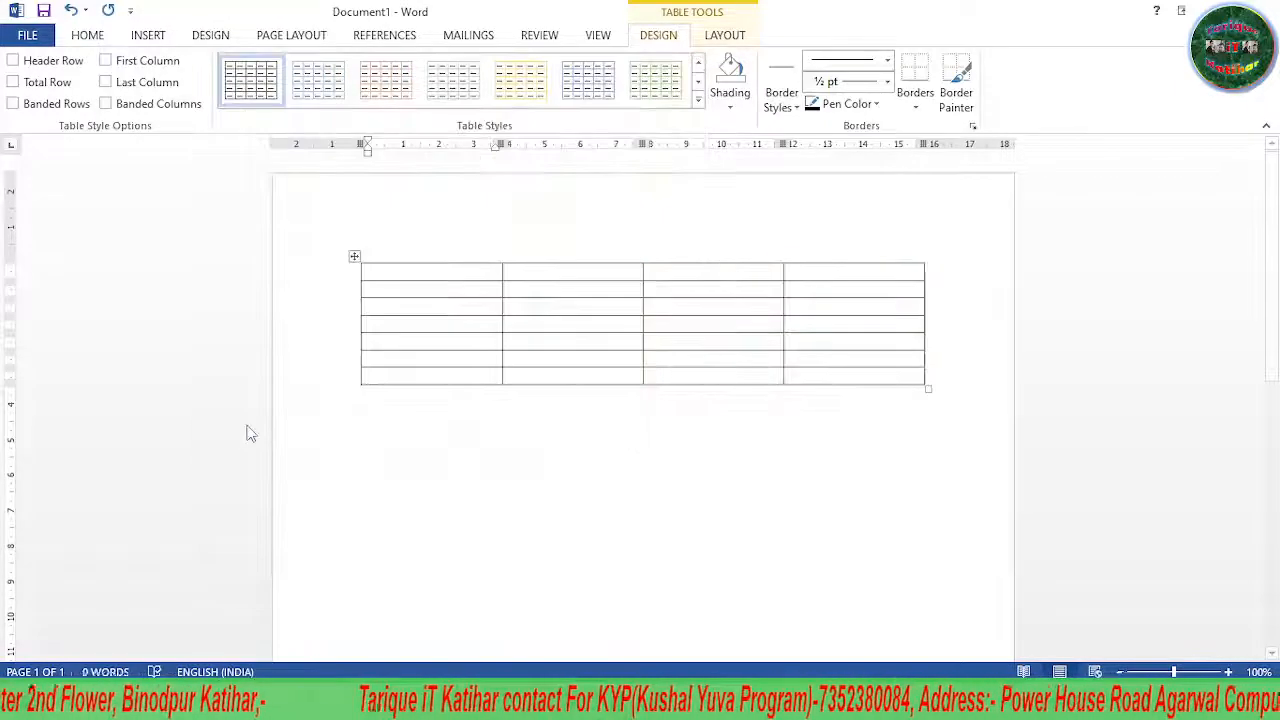
Turn on the table's Header Row option and try Banded Rows on and off, leaving it off
left_click(60, 60)
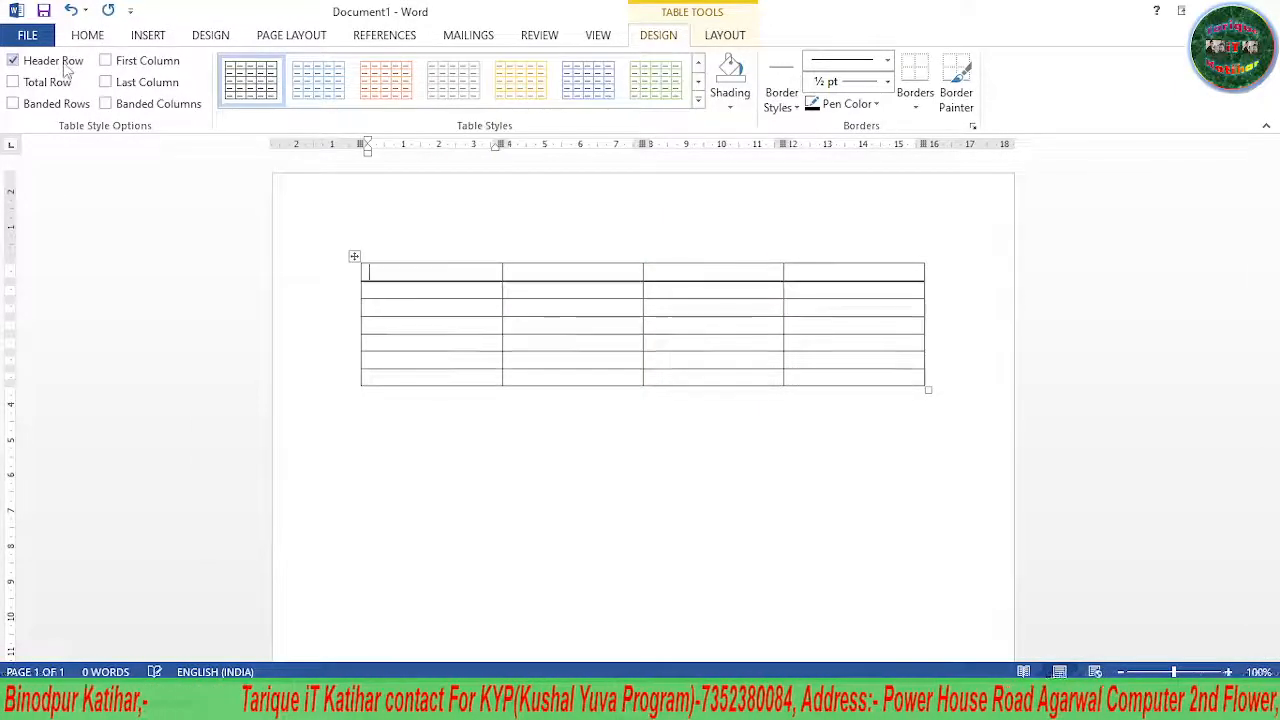
left_click(13, 104)
left_click(13, 105)
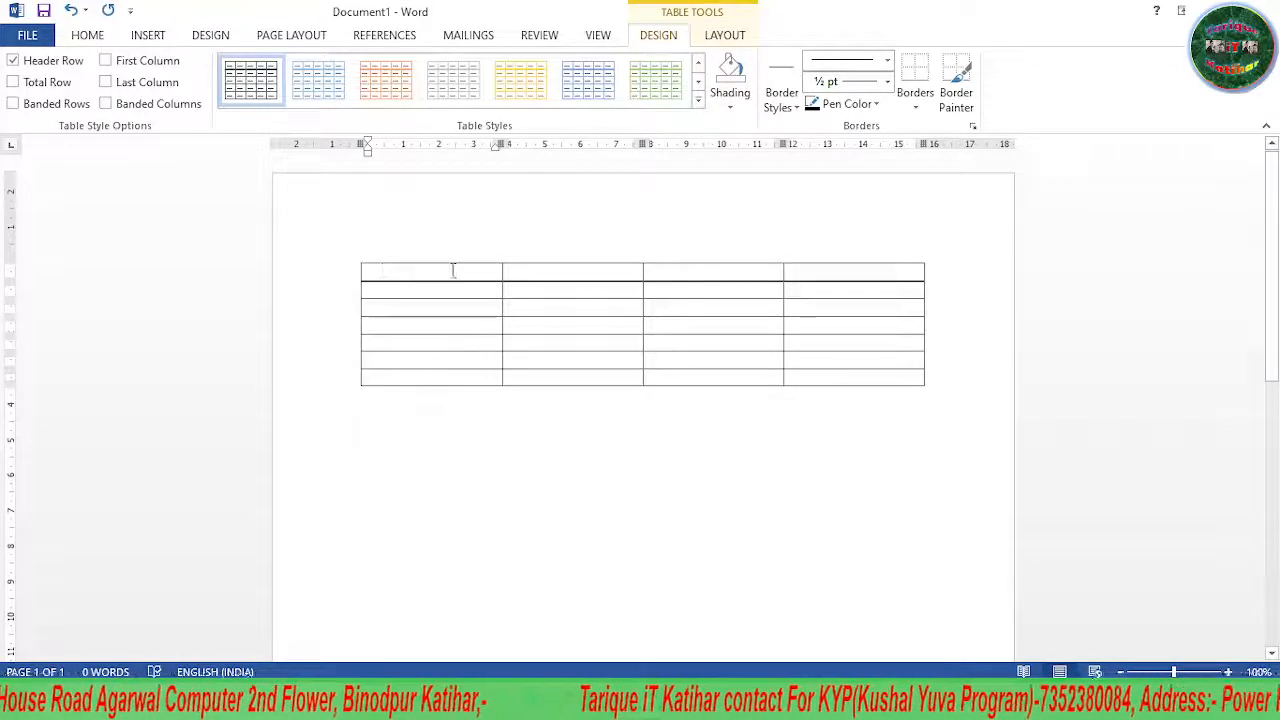
Shade the first two header cells red and resize the table to about 13.5 cm wide and 9 cm tall
left_click_drag(480, 272, 580, 272)
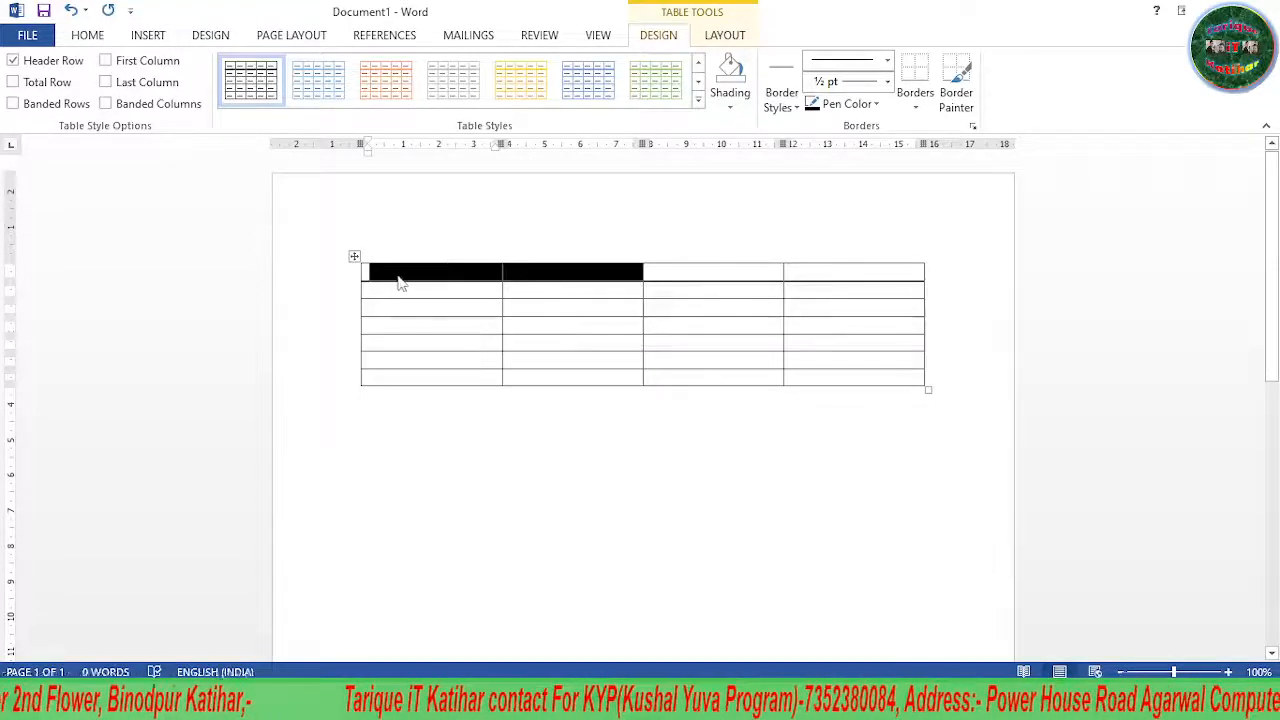
left_click(730, 106)
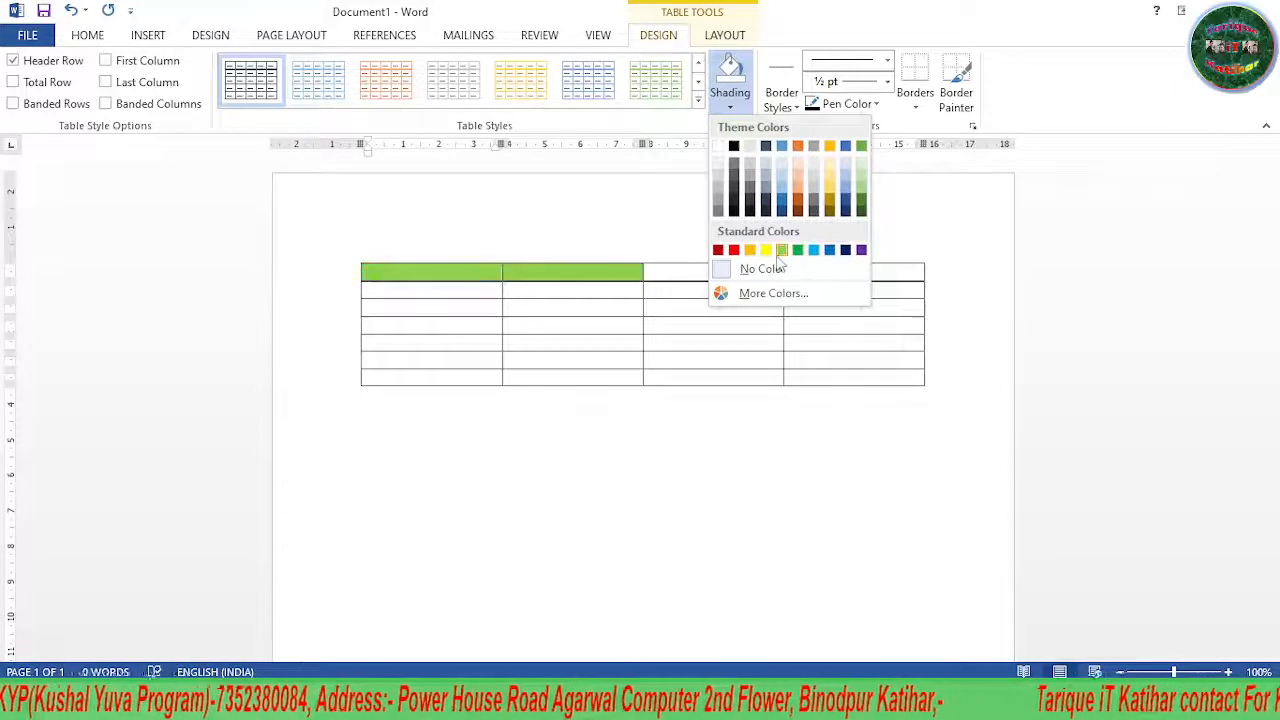
left_click(733, 250)
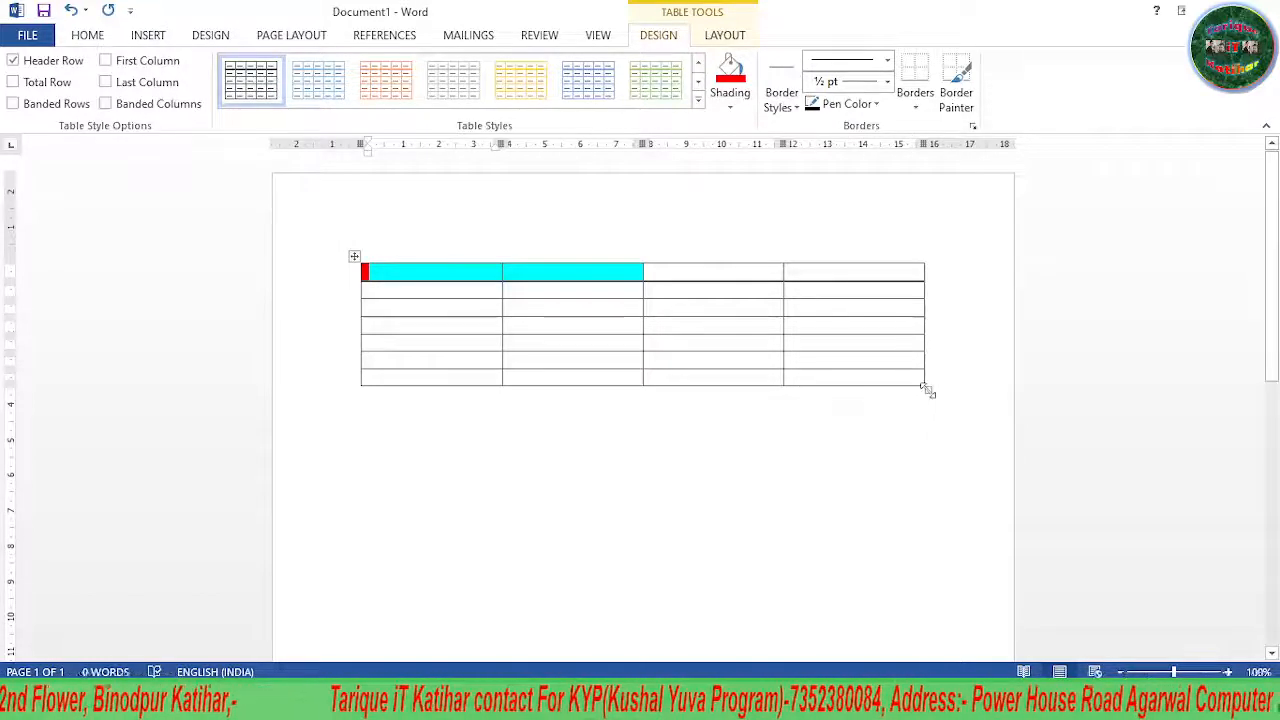
left_click_drag(928, 391, 843, 600)
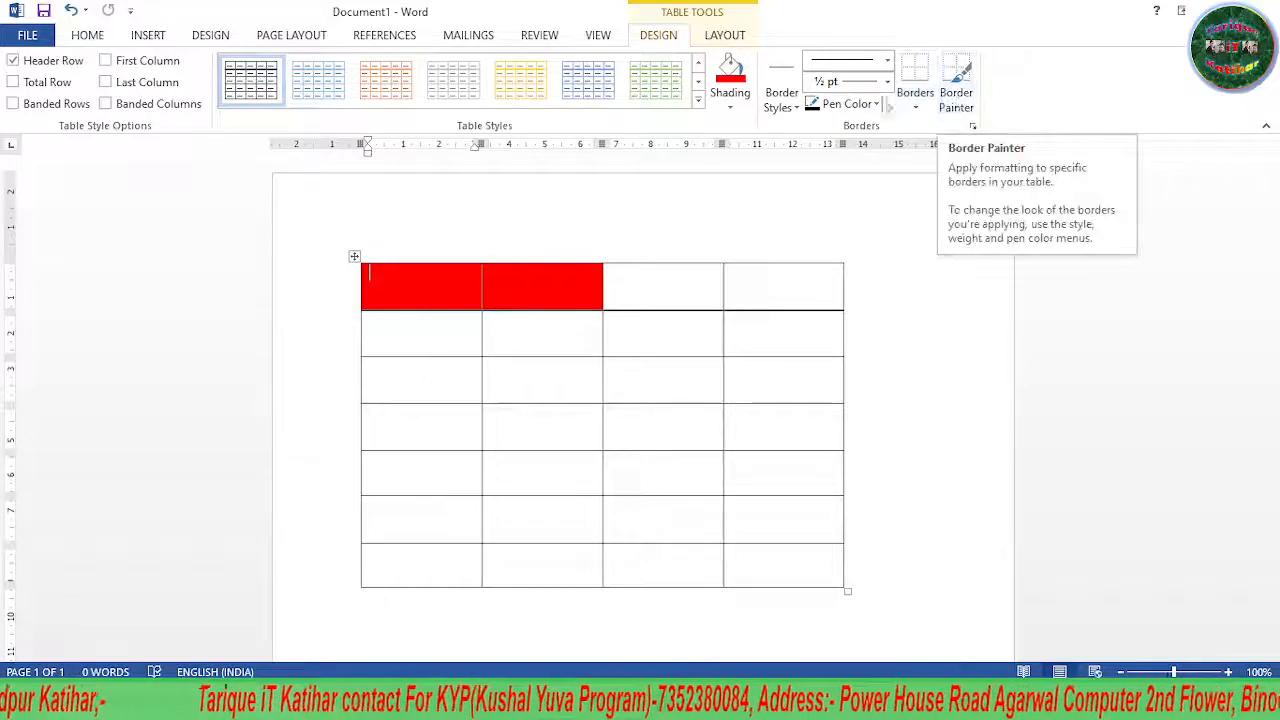
Paint the right and bottom borders of the second row's last cell with the orange double-line theme border style
left_click(789, 108)
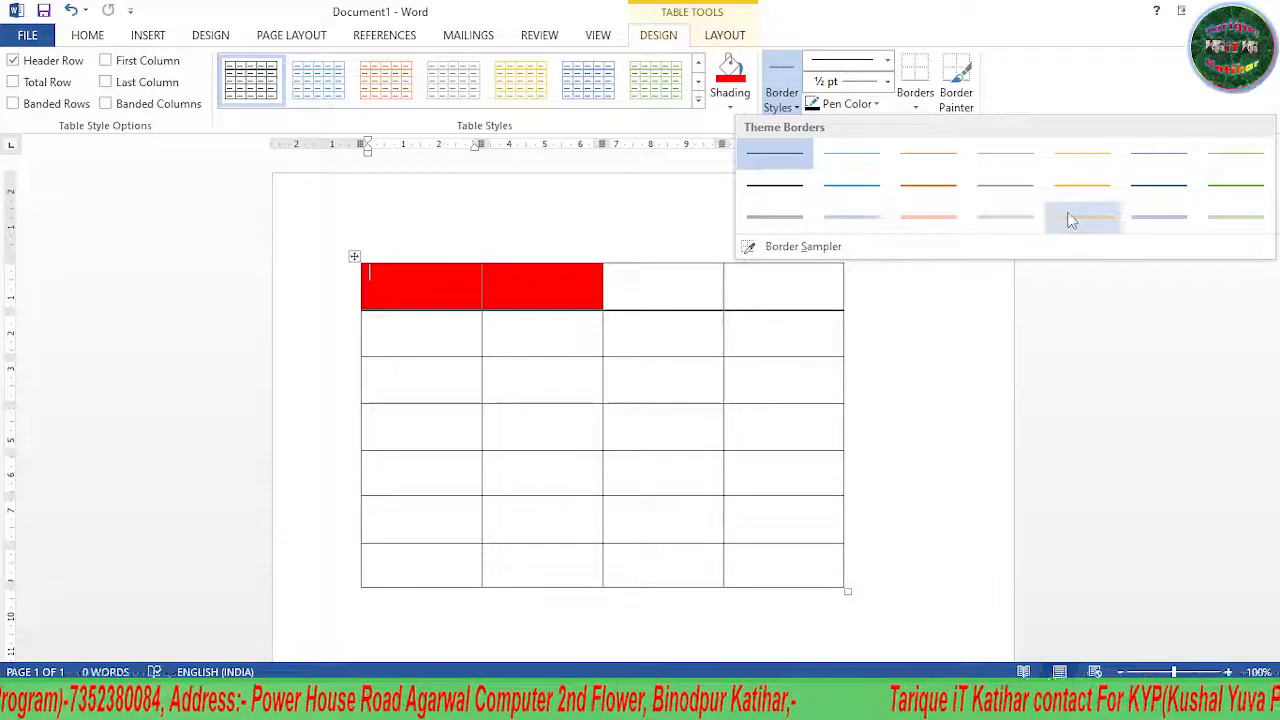
left_click(912, 216)
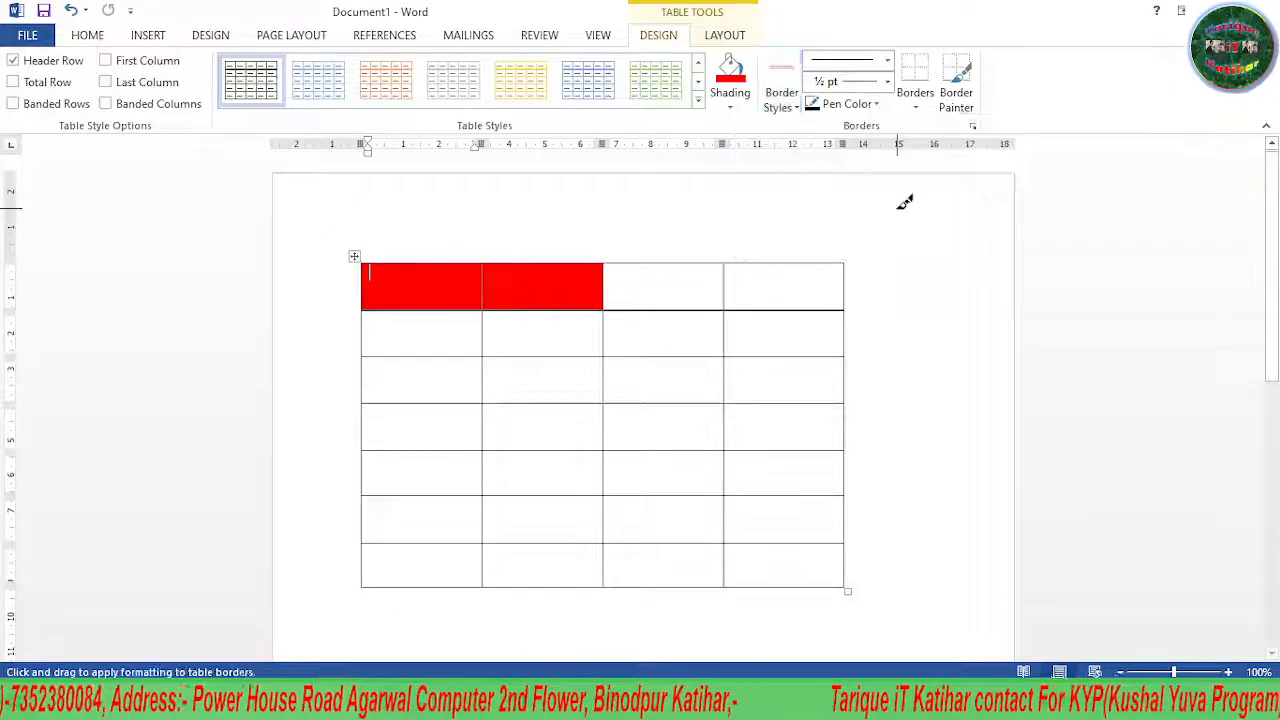
left_click(846, 336)
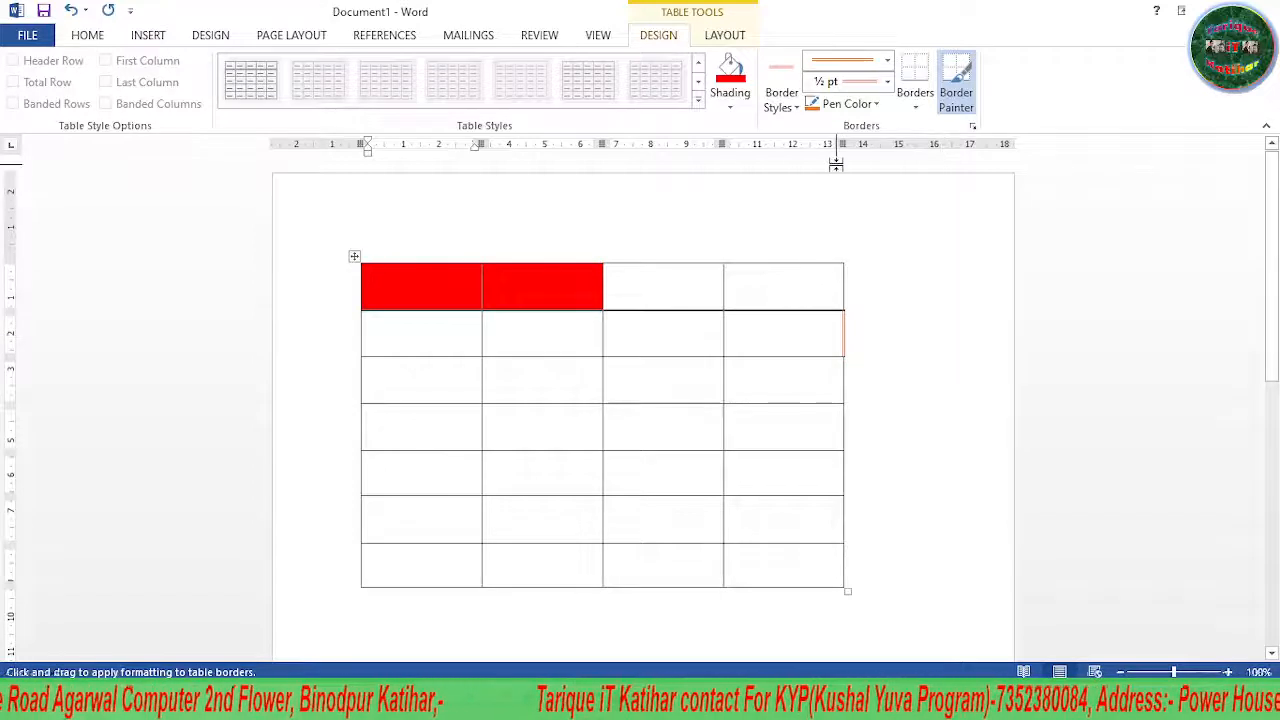
left_click(782, 100)
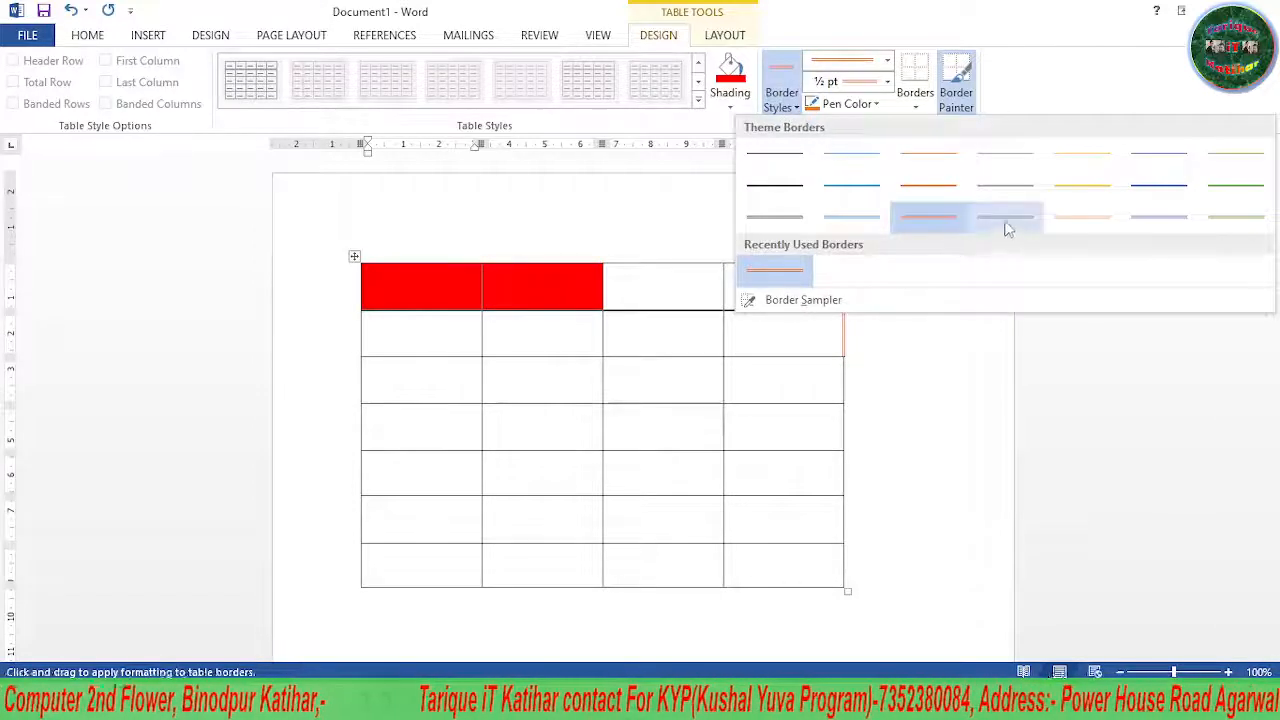
left_click(938, 212)
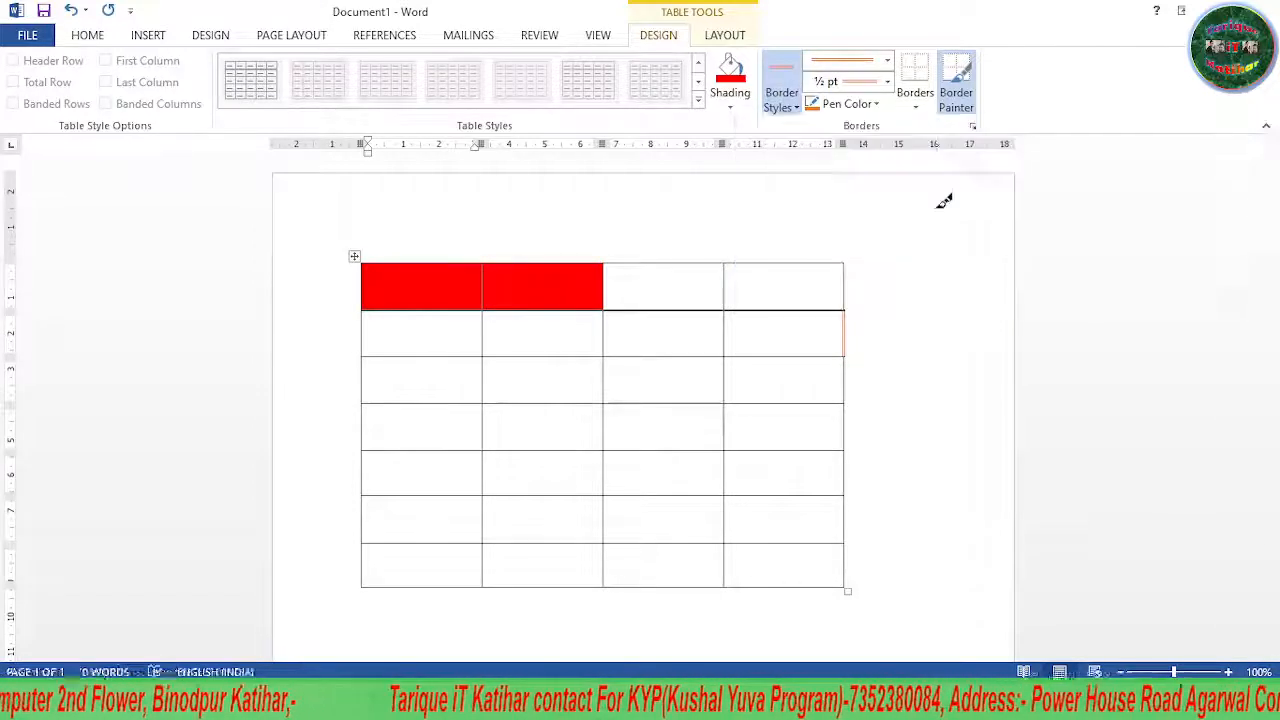
left_click(792, 355)
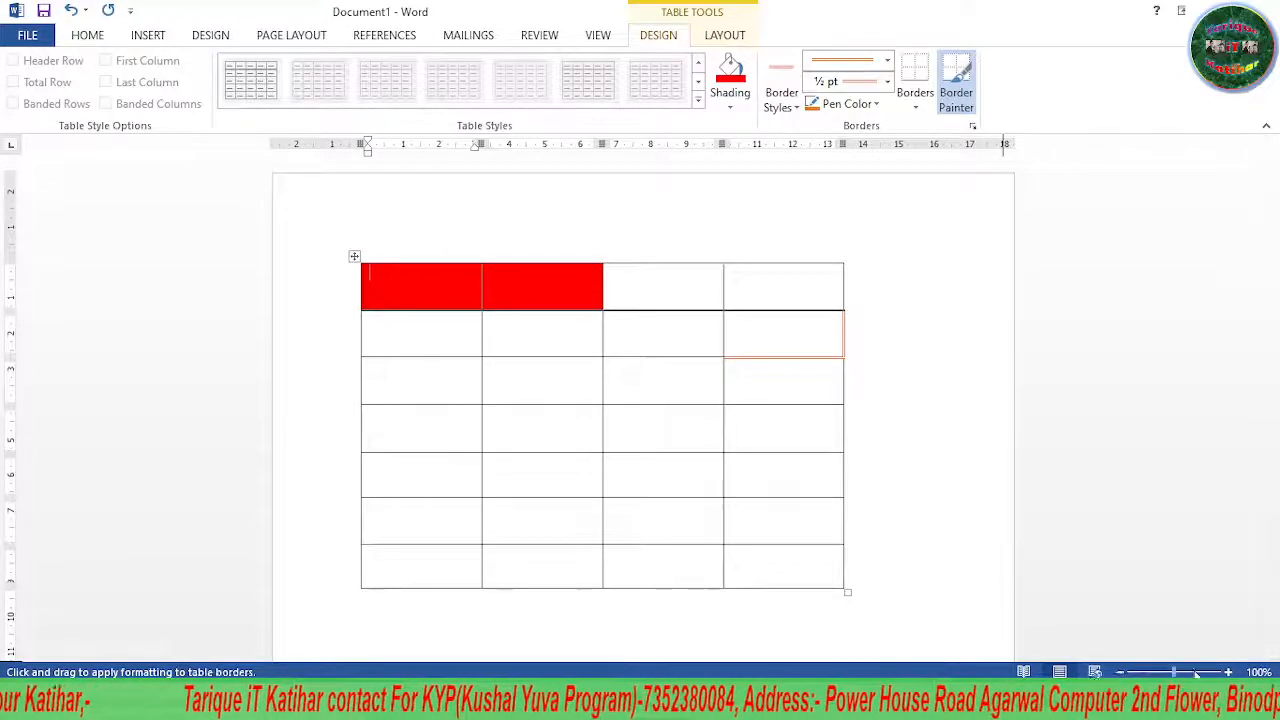
Paint the top and right borders of the header row's last cell with the orange double-line style
scroll(1023, 566, "up", 15)
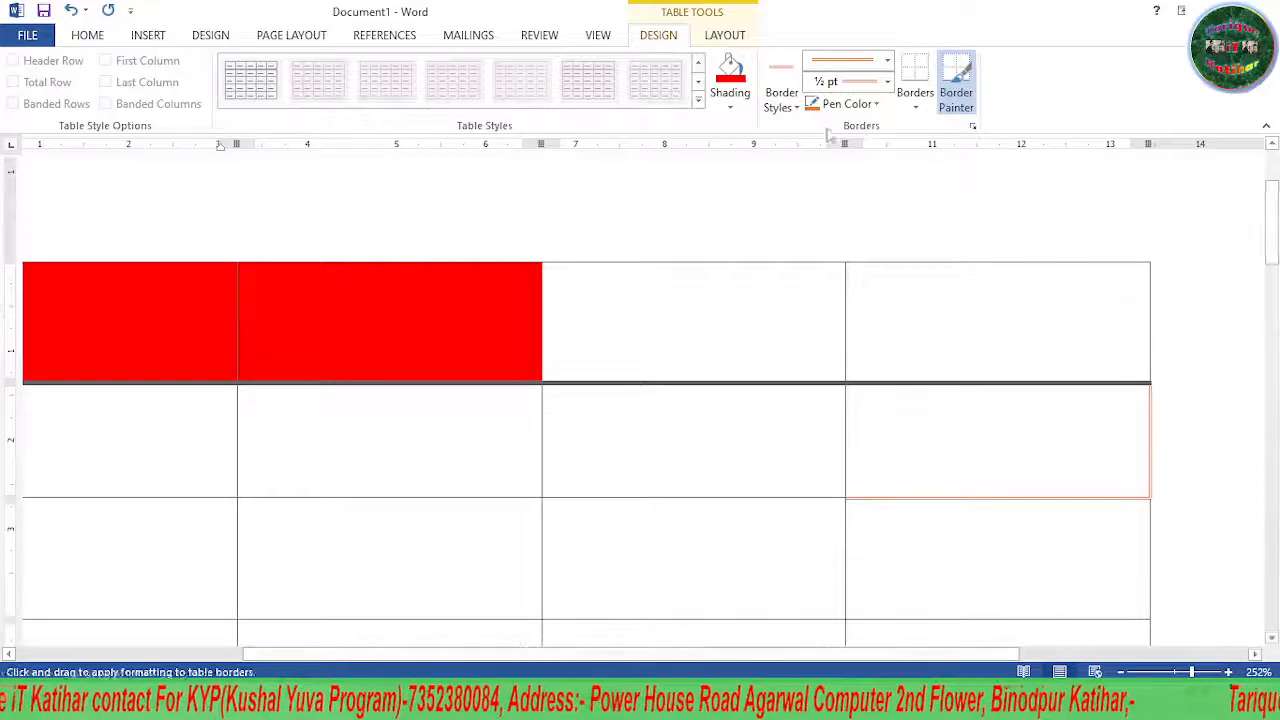
left_click(888, 262)
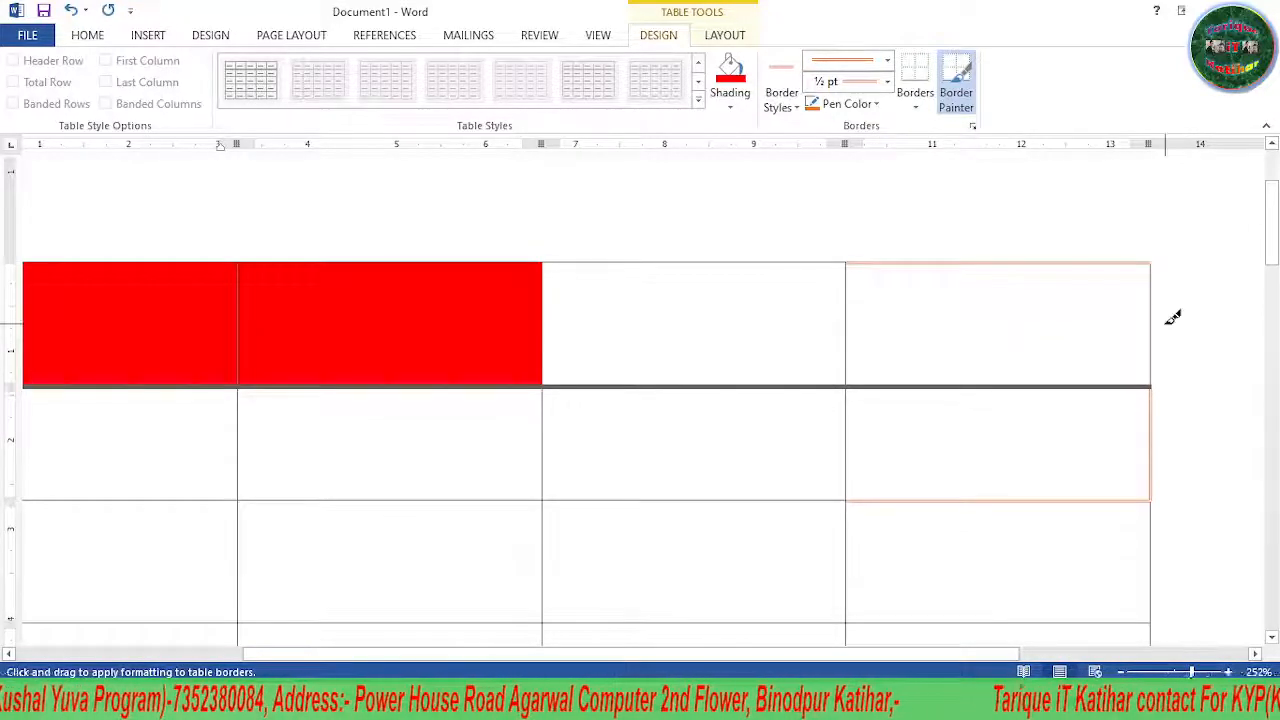
left_click(1151, 292)
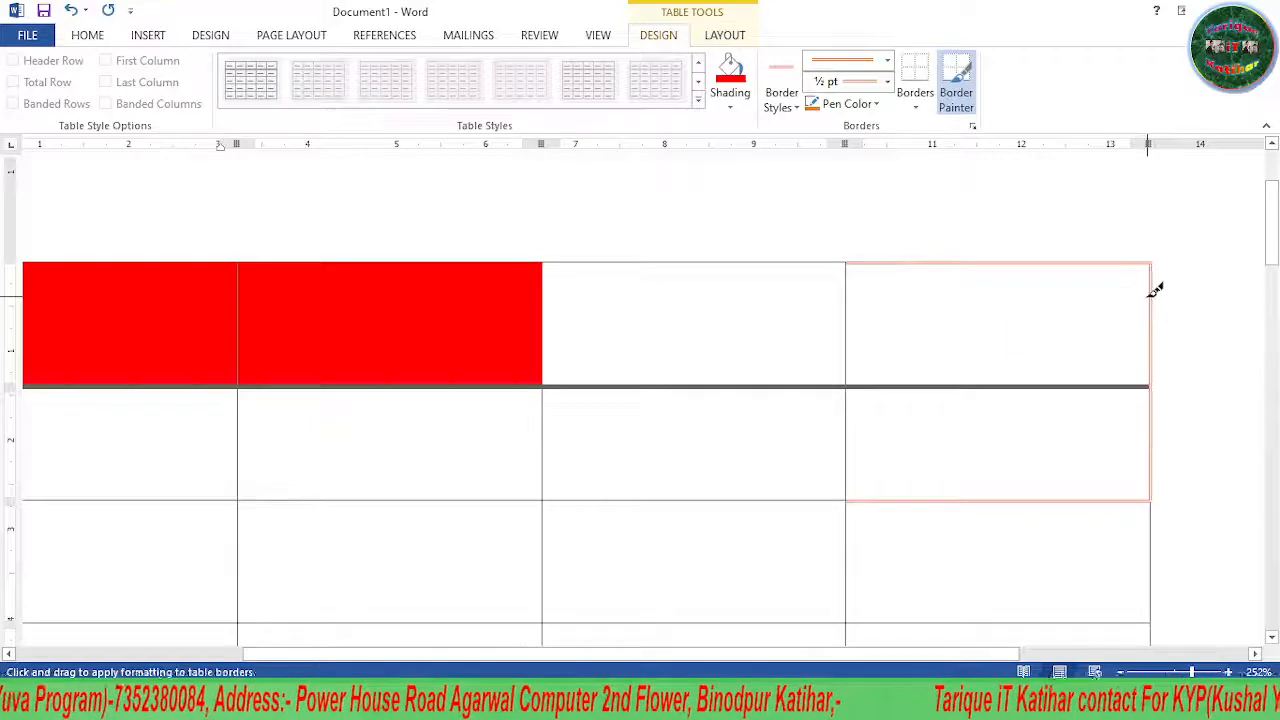
Paint the bottom border of the header row's last cell with the thick orange 1½ pt theme border style
left_click(795, 105)
left_click(938, 194)
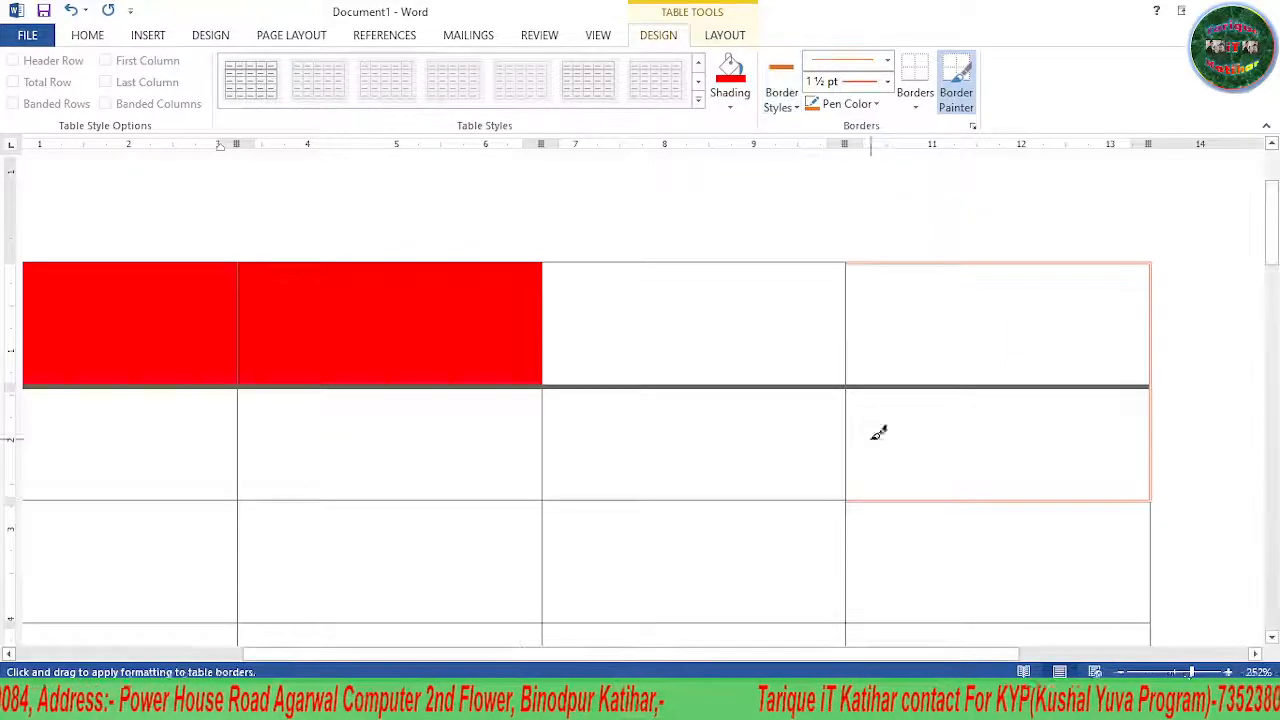
left_click(916, 386)
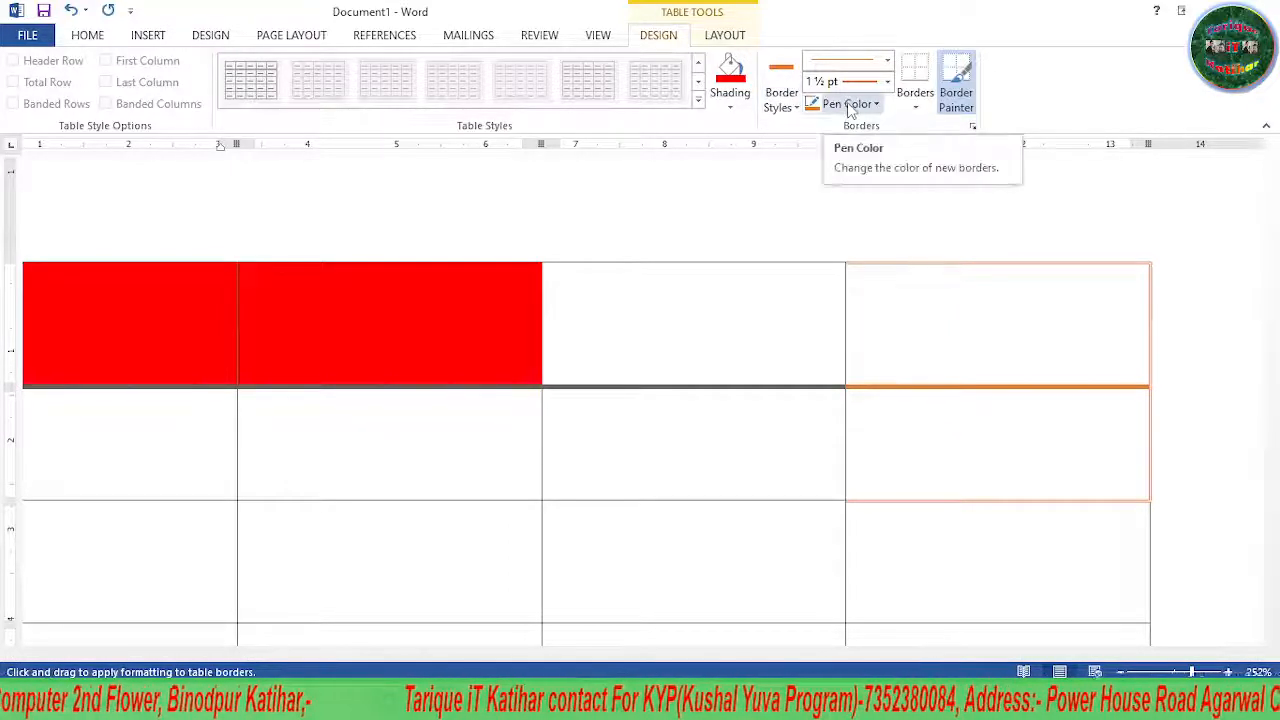
Set the pen colour to red and paint the bottom border of the second row's third cell at 1½ pt
left_click(794, 105)
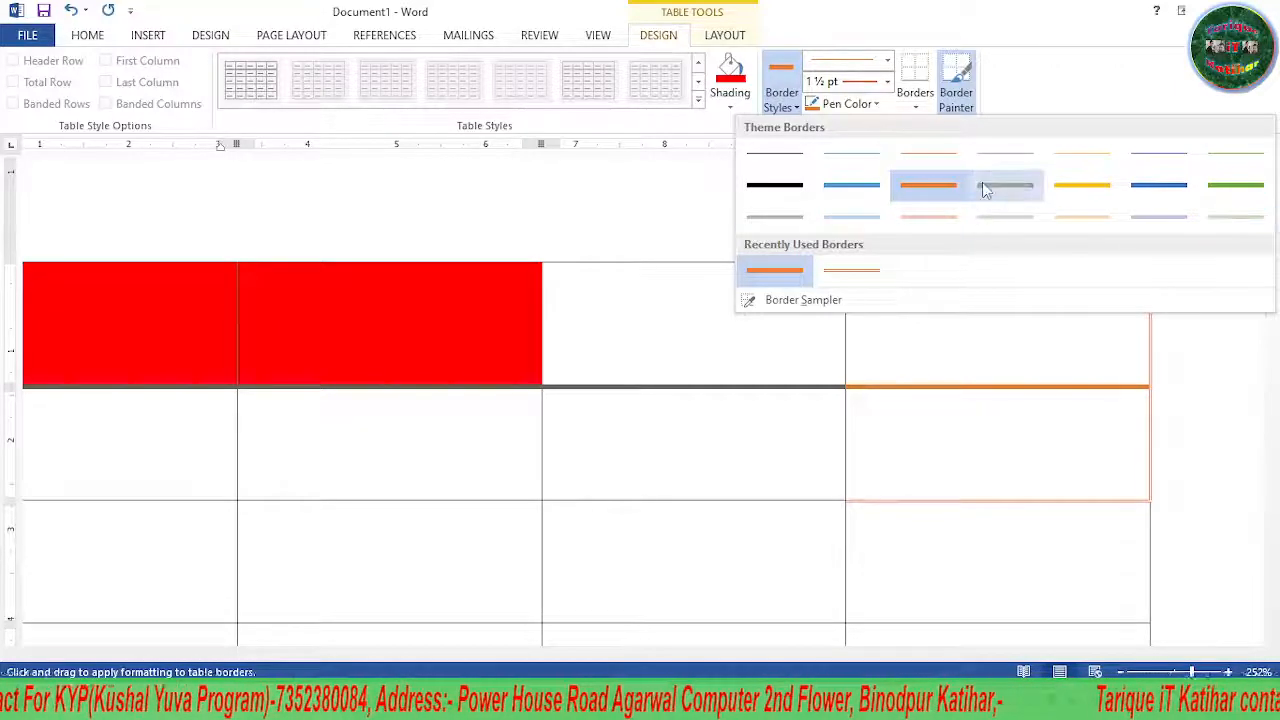
left_click(877, 104)
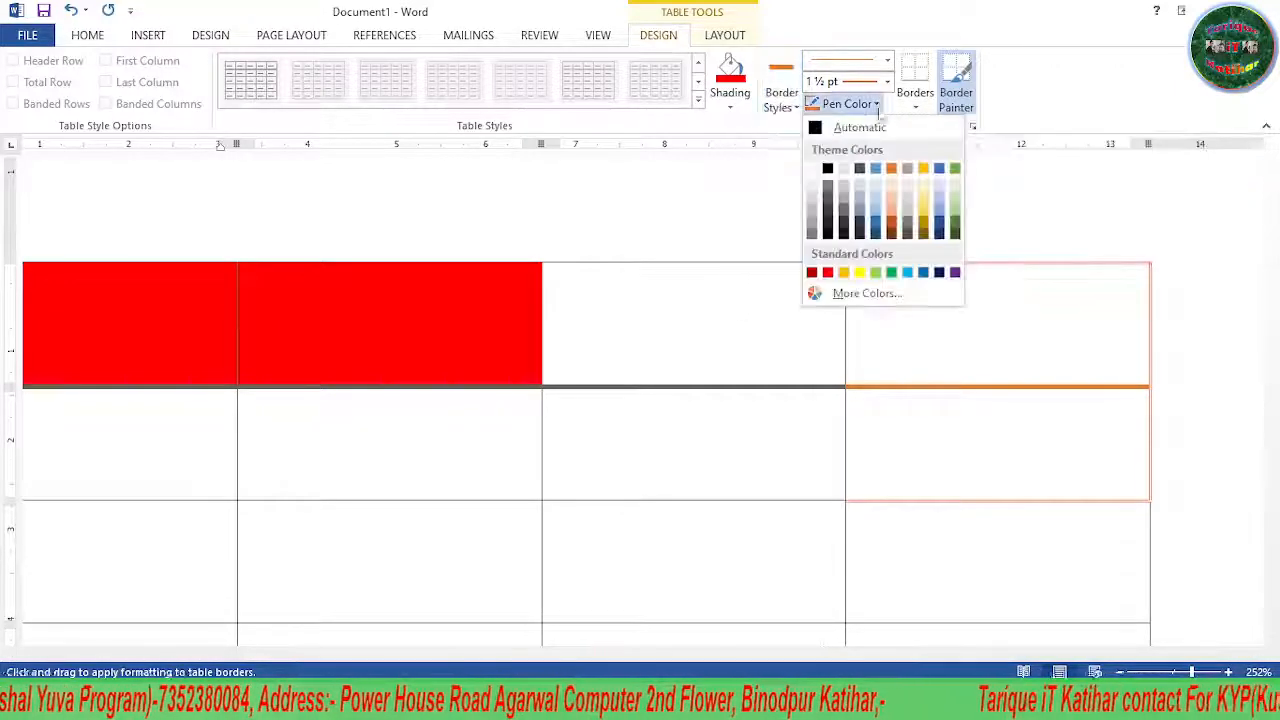
left_click(829, 273)
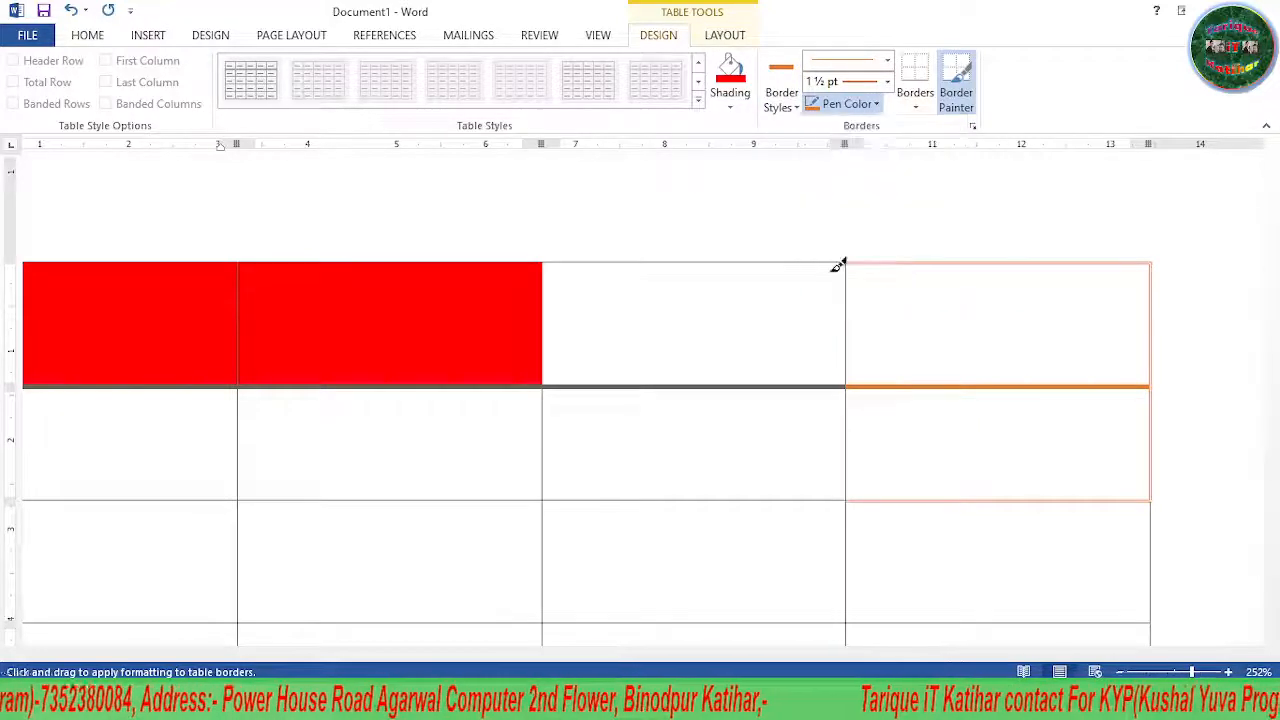
left_click(605, 497)
Set the pen colour to green and paint the left border of the second row's third cell at 1½ pt
scroll(606, 491, "down", 2)
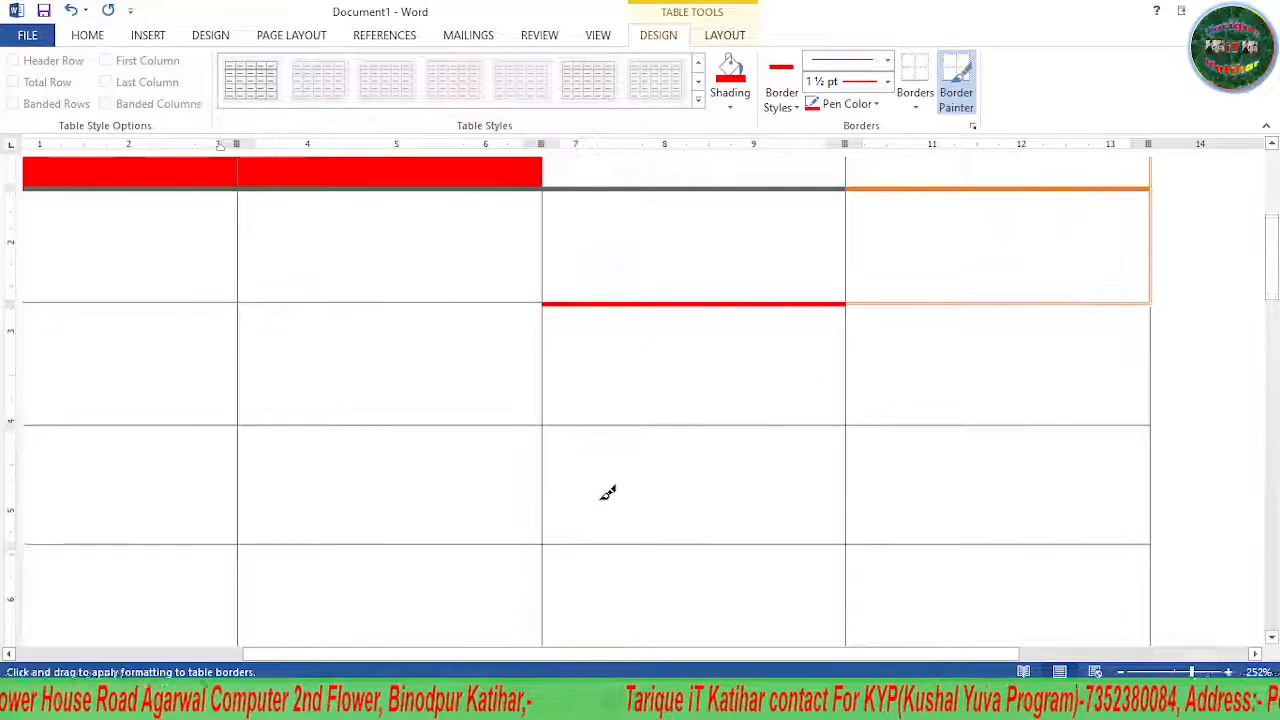
scroll(606, 491, "up", 2)
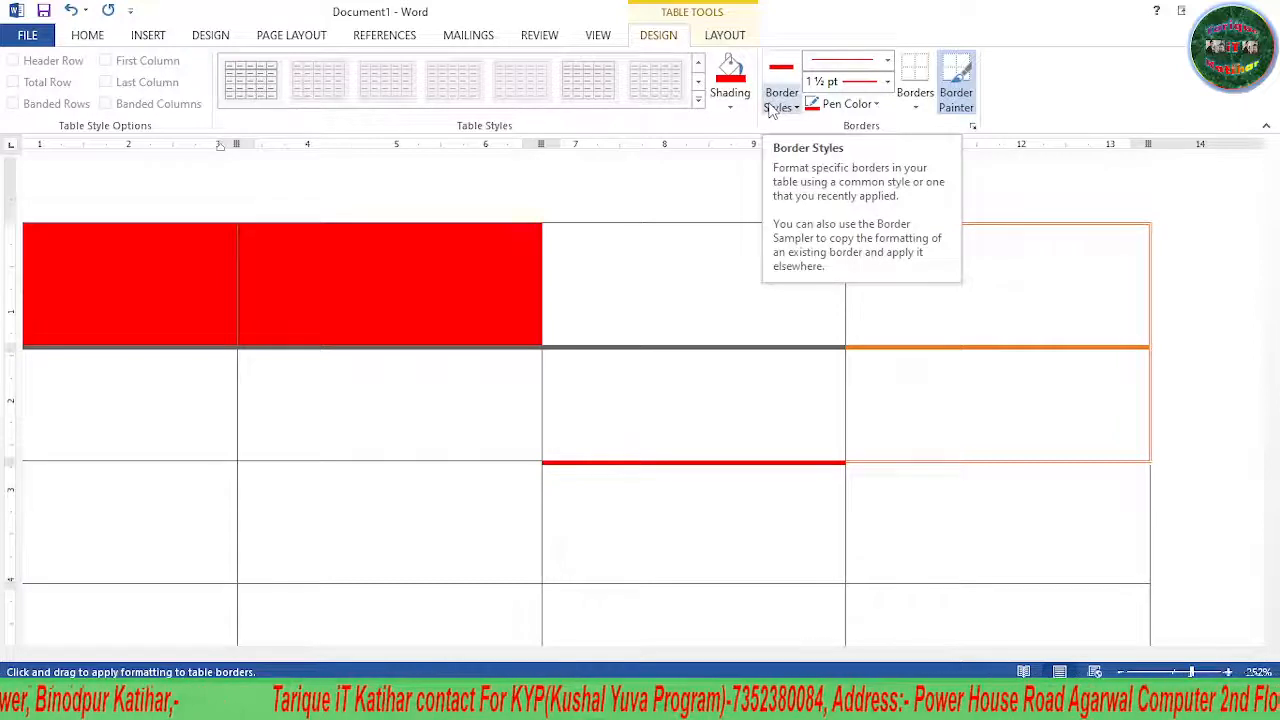
left_click(874, 104)
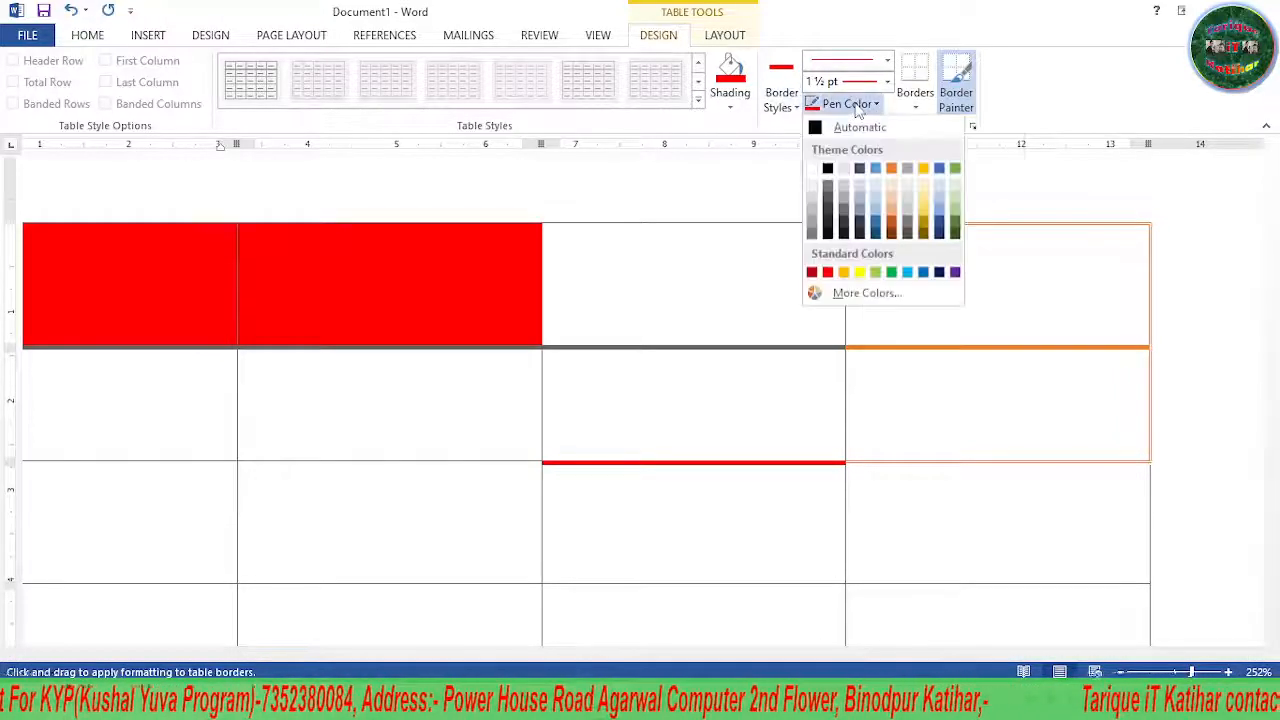
left_click(891, 272)
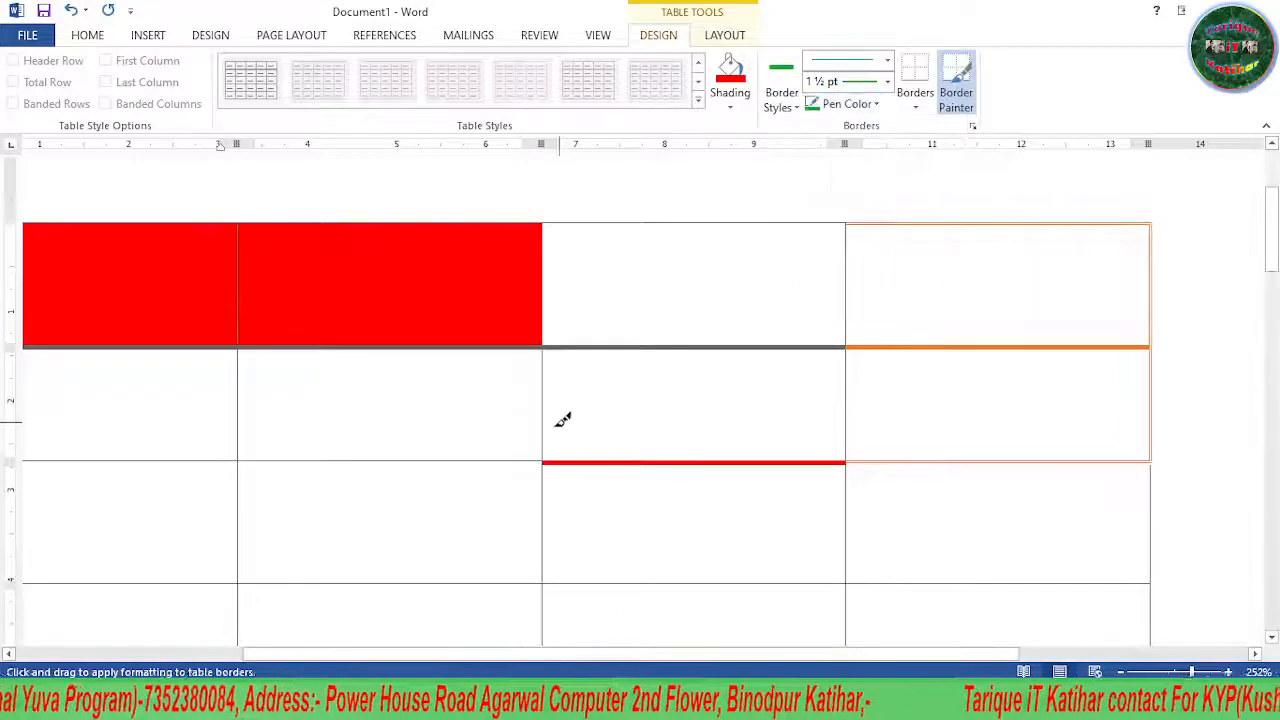
left_click(547, 392)
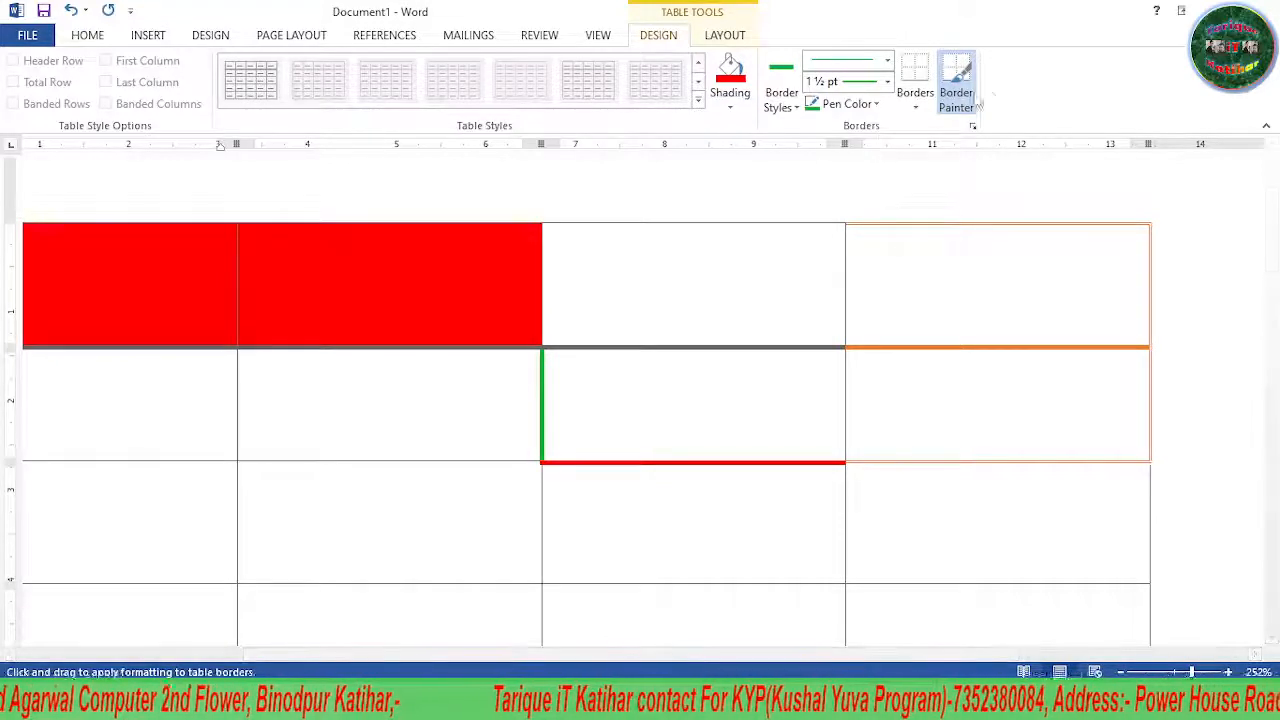
Select the whole table and try All Borders on it with the green 1½ pt line
left_click(915, 106)
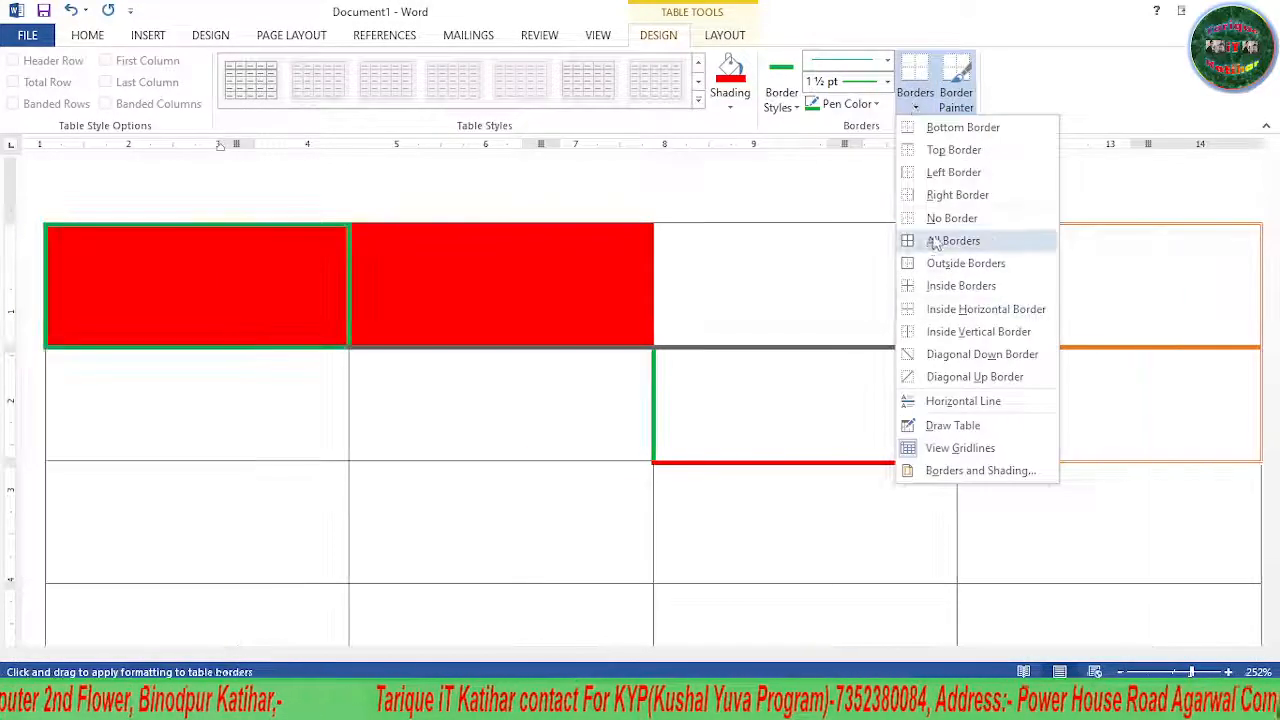
left_click(632, 283)
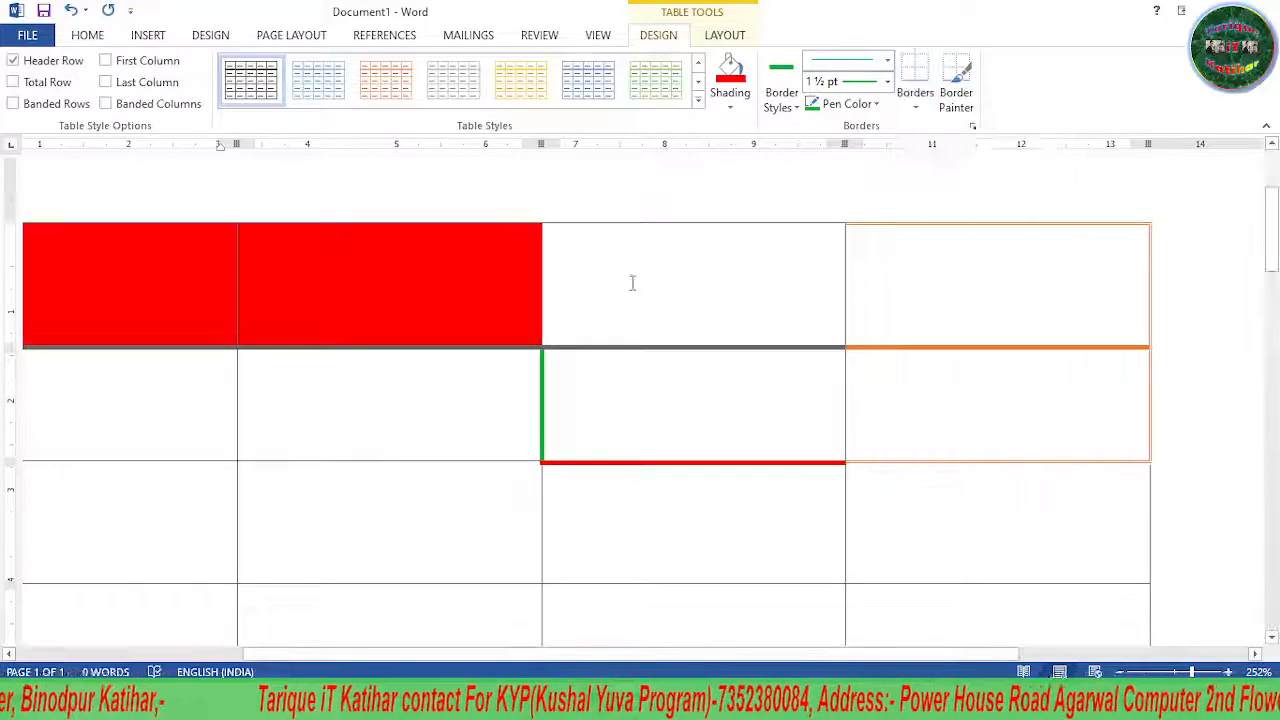
scroll(1001, 613, "down", 15)
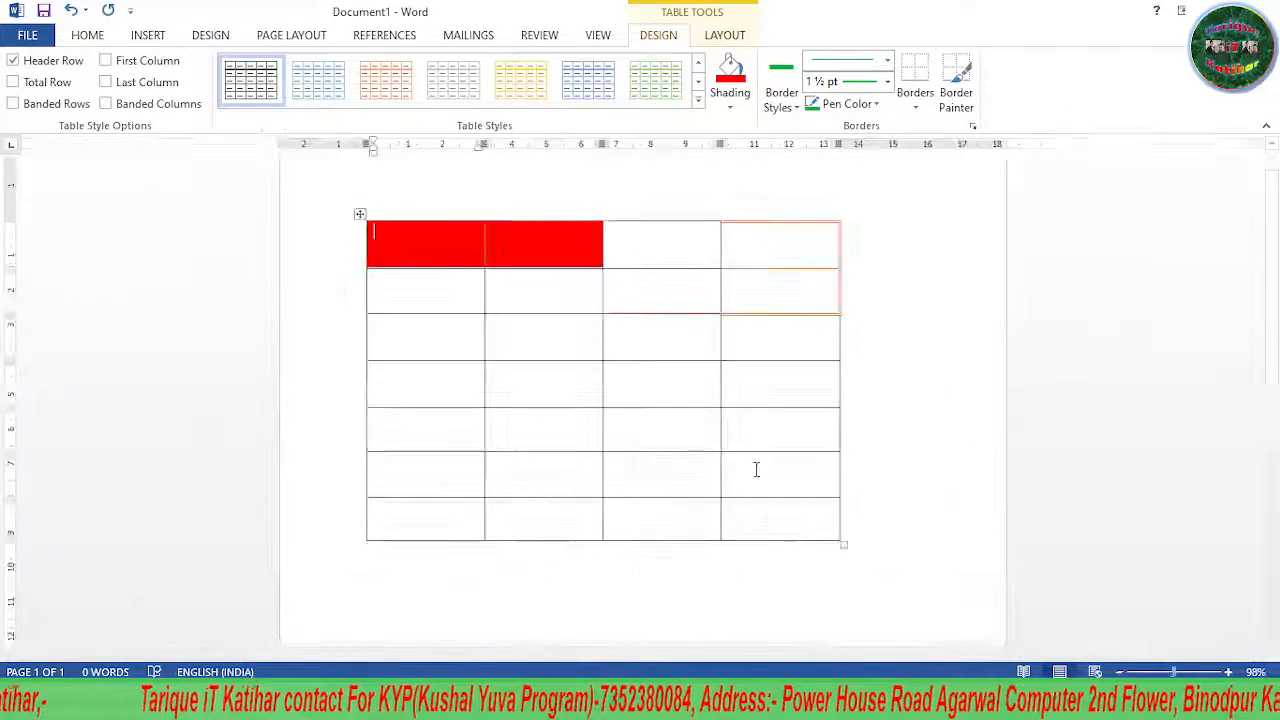
left_click_drag(508, 264, 860, 550)
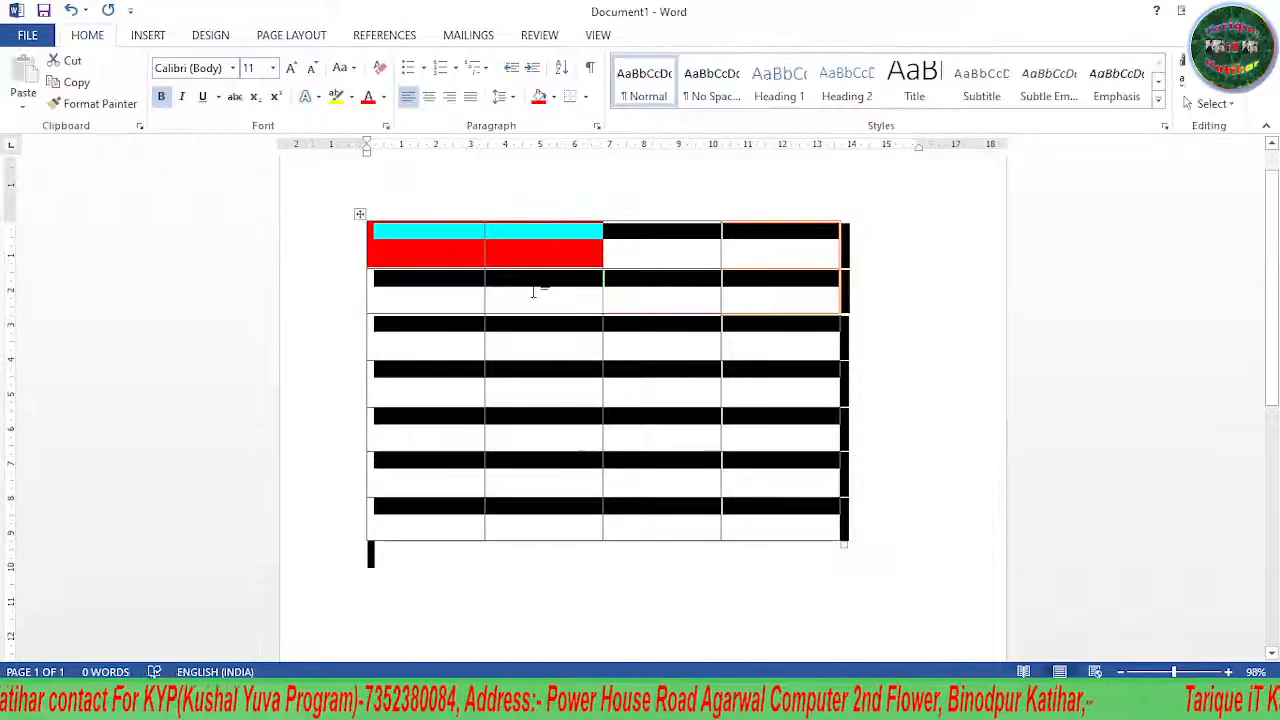
left_click(490, 234)
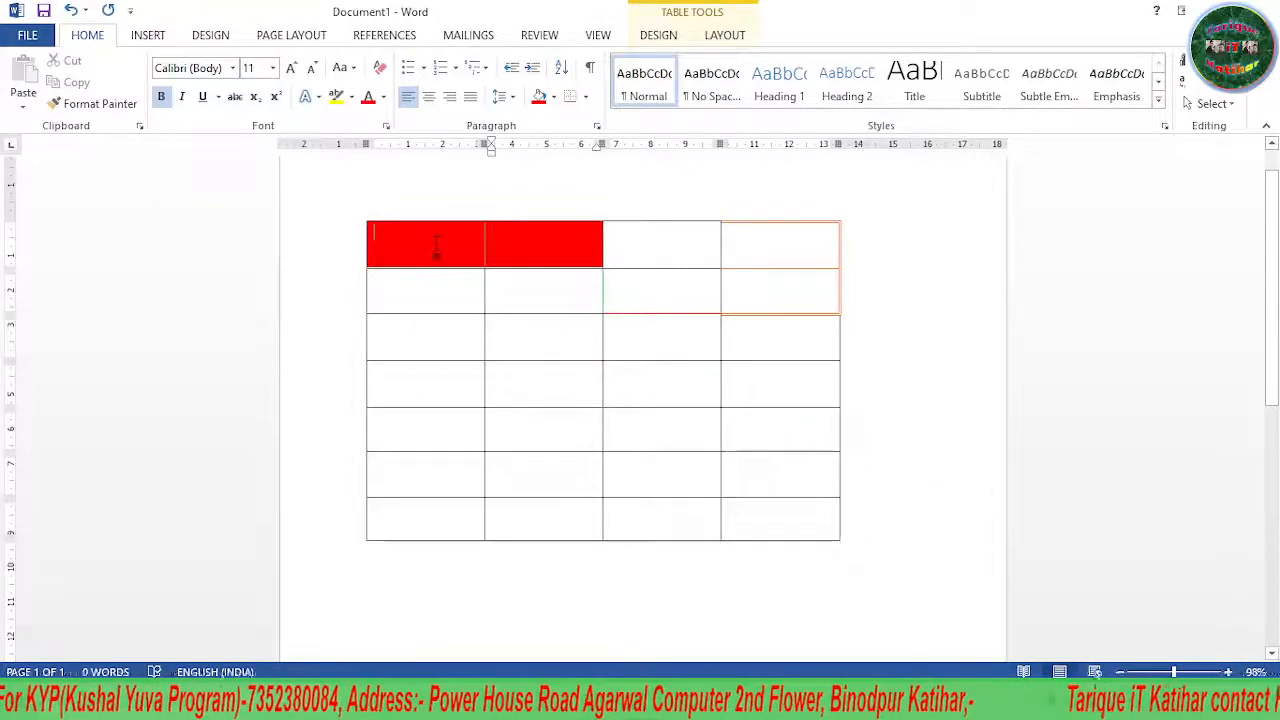
left_click_drag(437, 254, 776, 515)
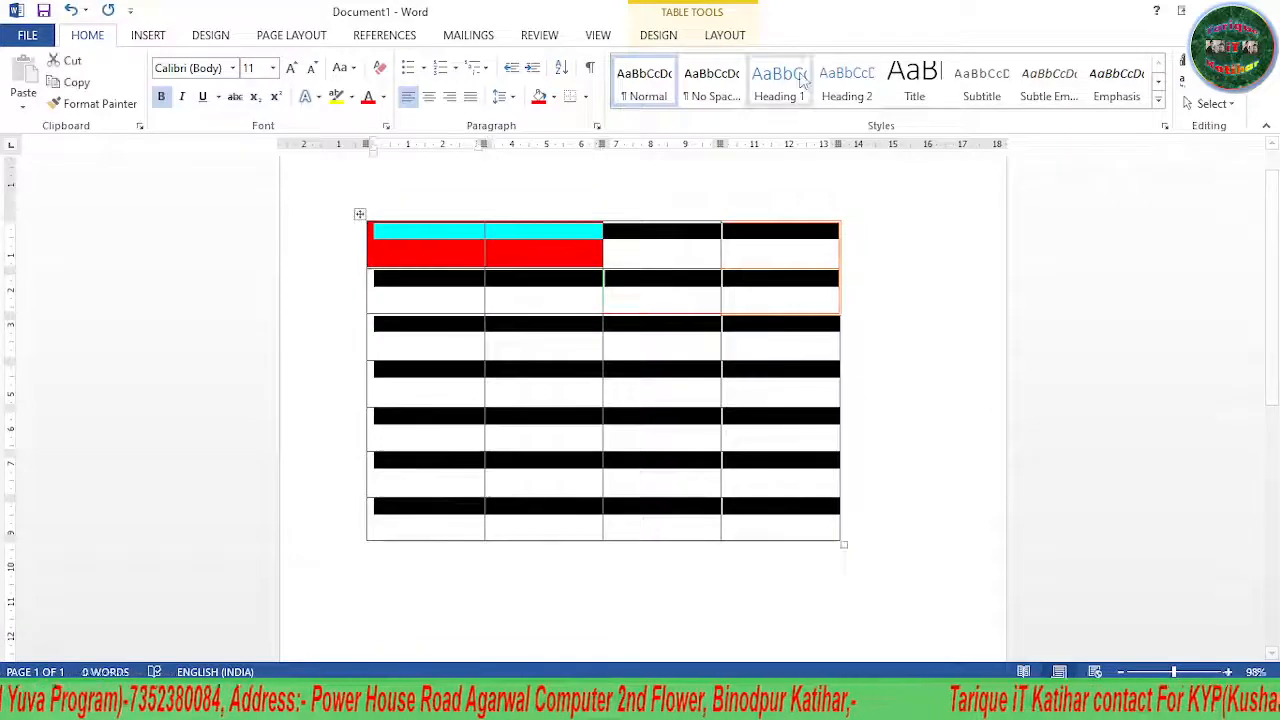
left_click(665, 35)
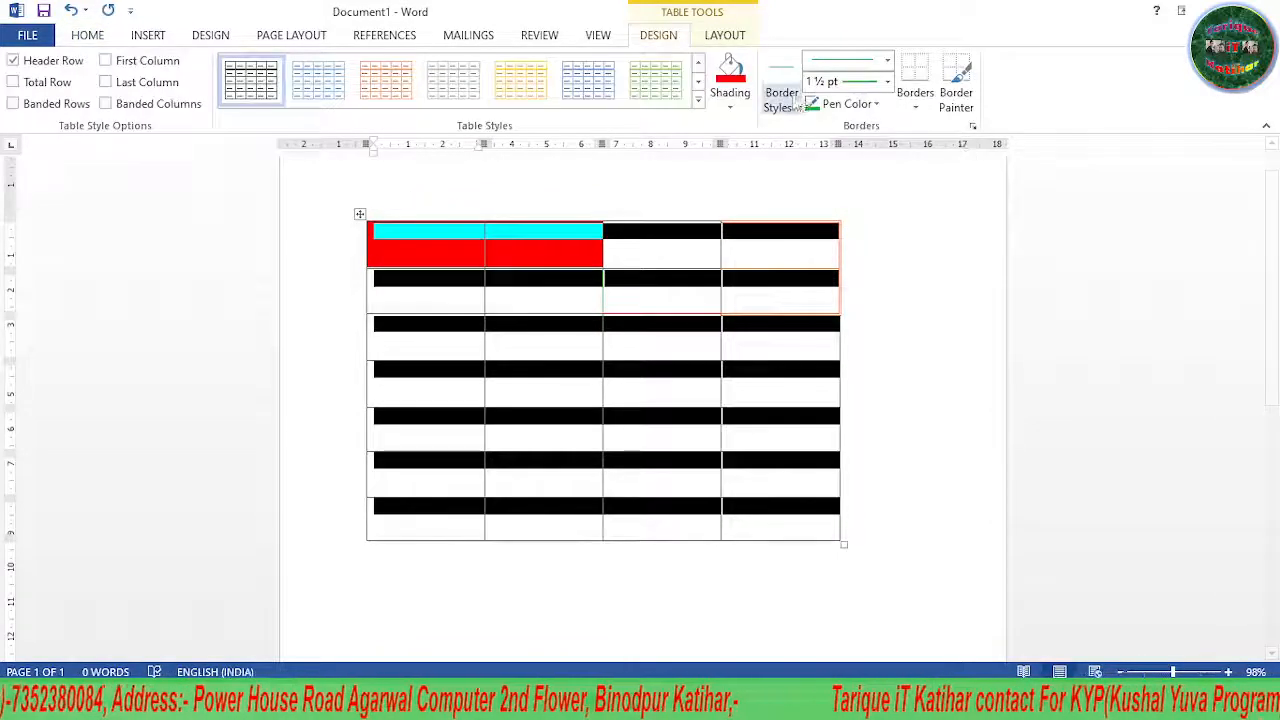
left_click(915, 100)
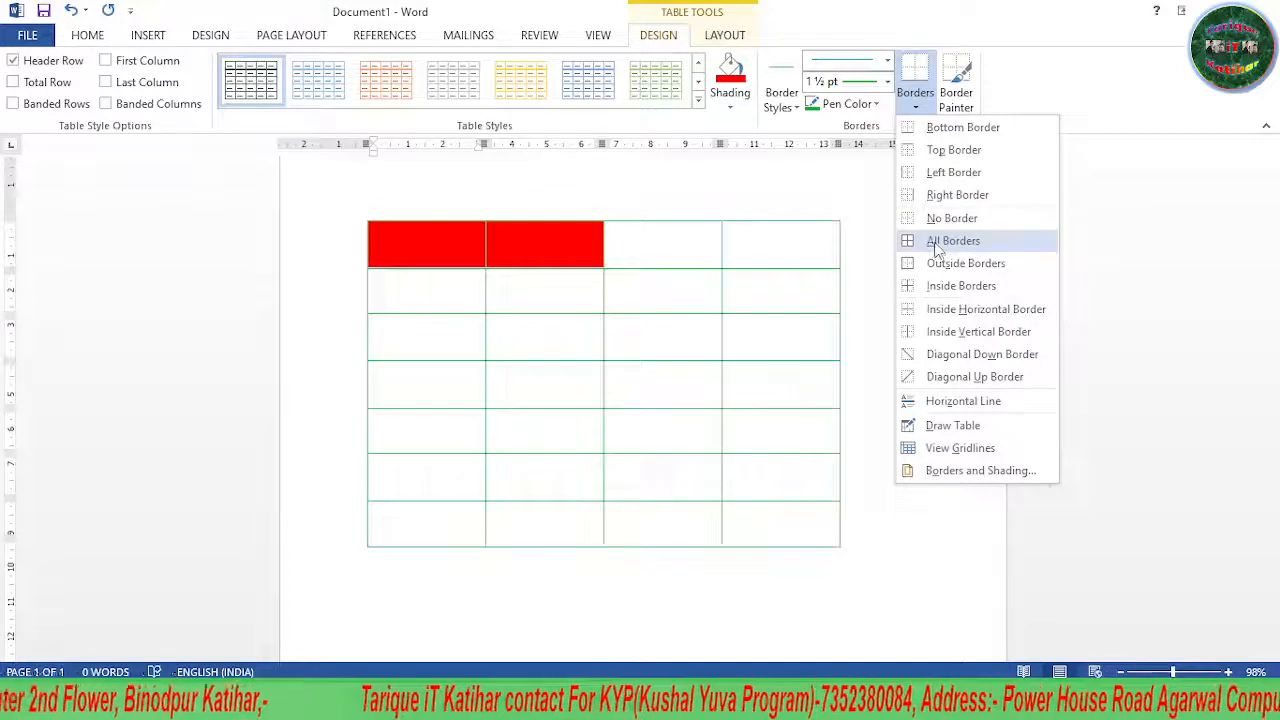
left_click(937, 248)
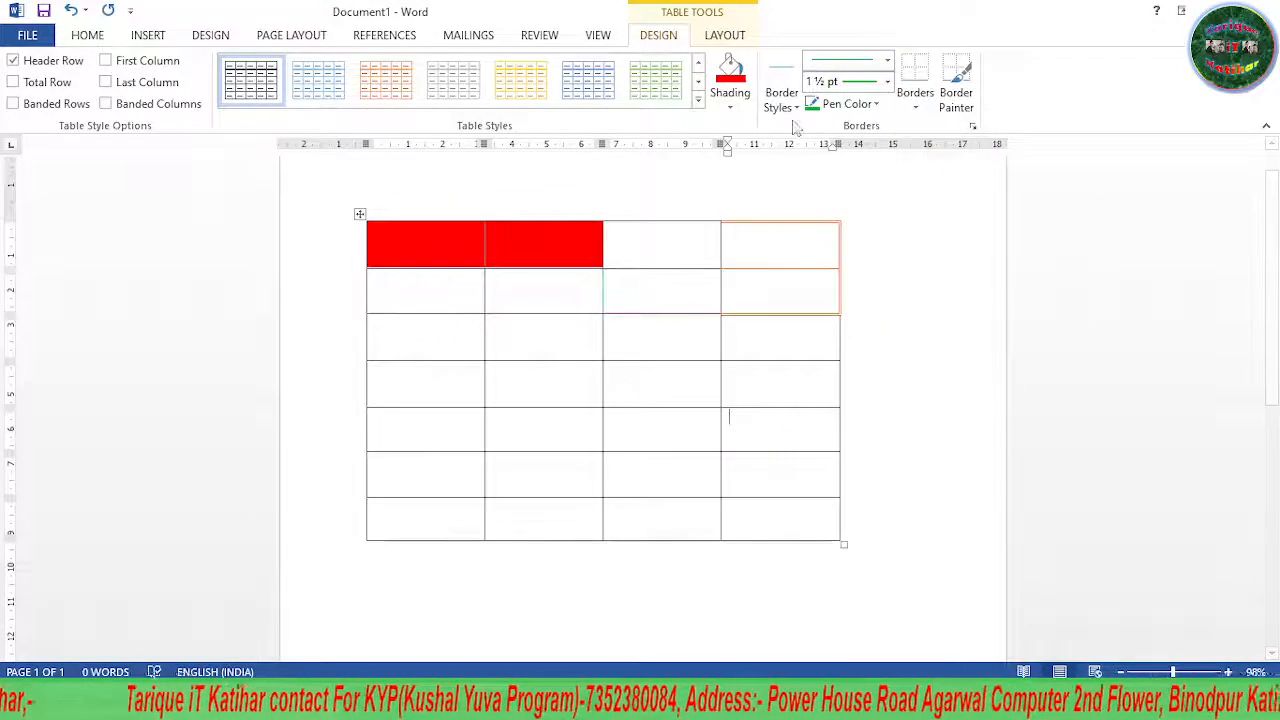
left_click(915, 100)
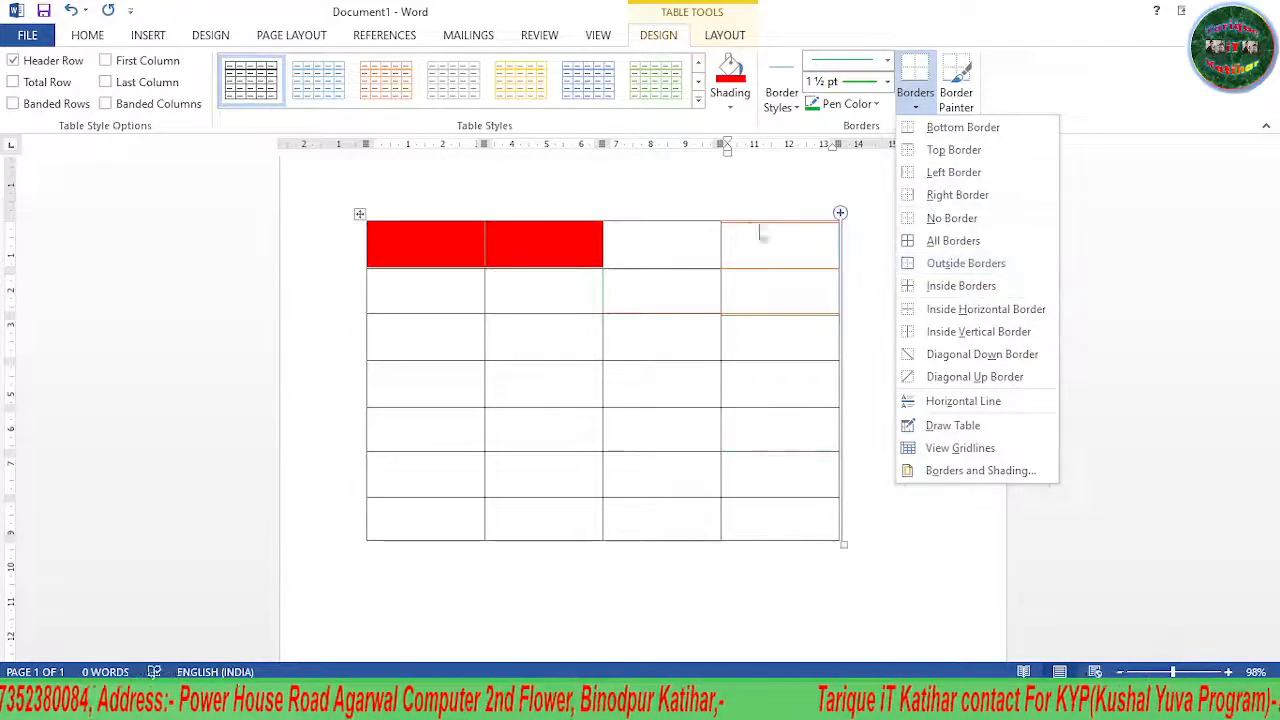
left_click(817, 196)
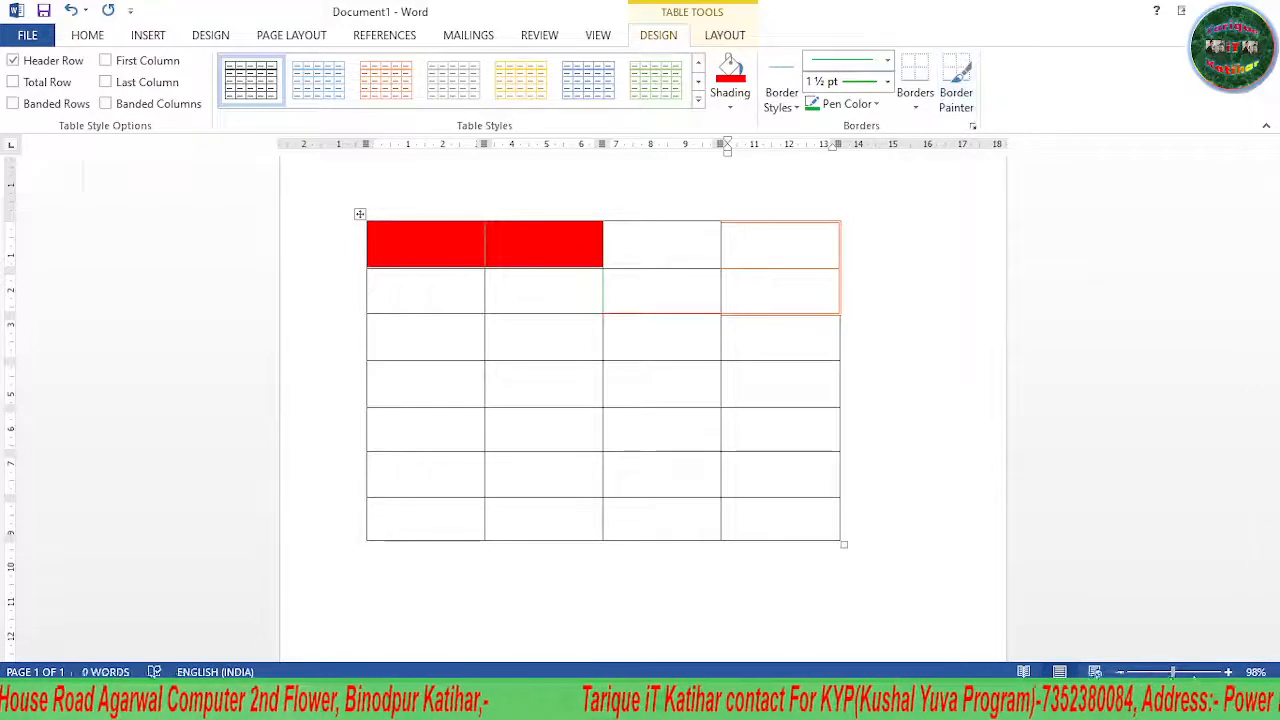
Paint the bottom border of the second row's last cell with the green 1½ pt line using Border Painter
scroll(933, 393, "up", 15)
scroll(760, 255, "up", 5)
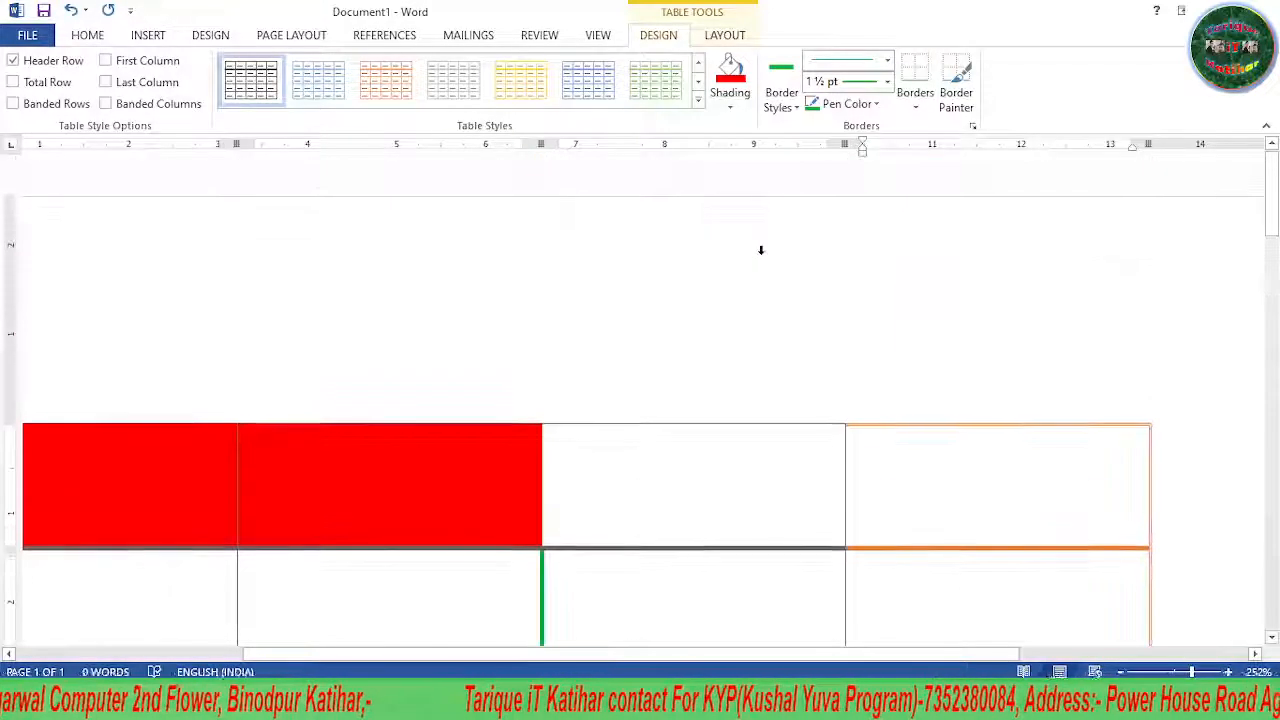
scroll(822, 314, "down", 3)
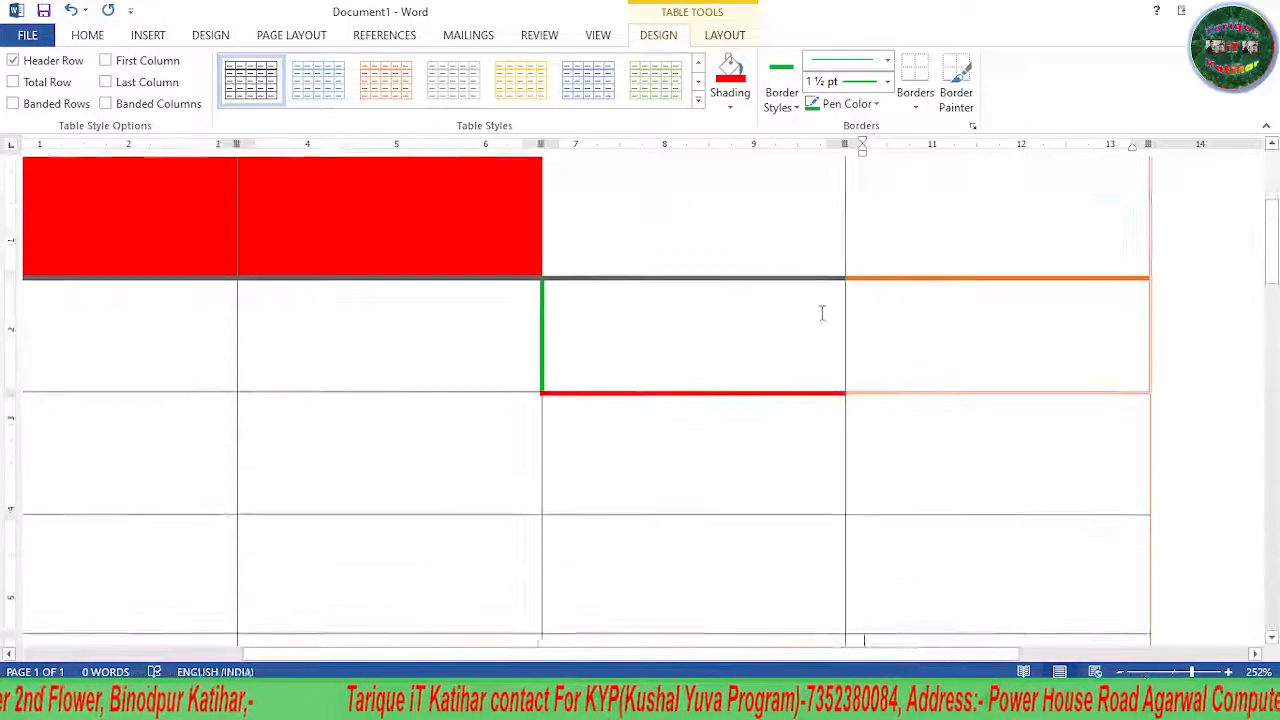
left_click(966, 108)
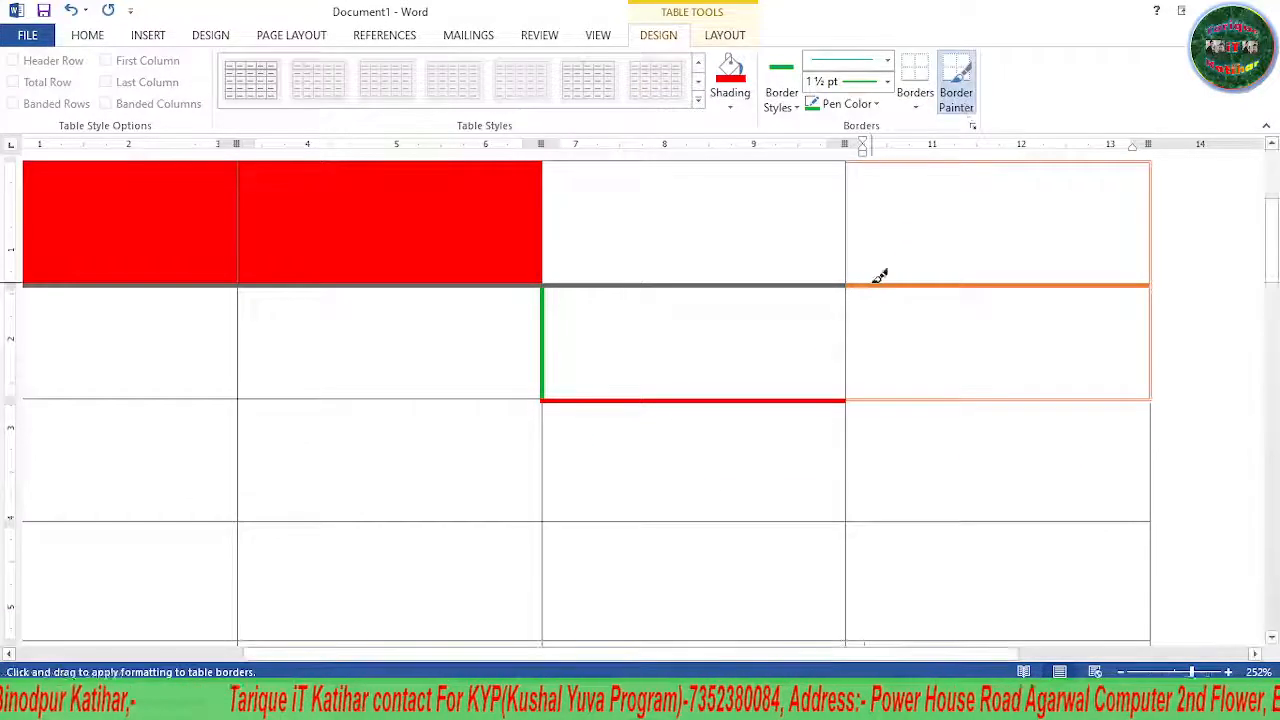
left_click(1011, 399)
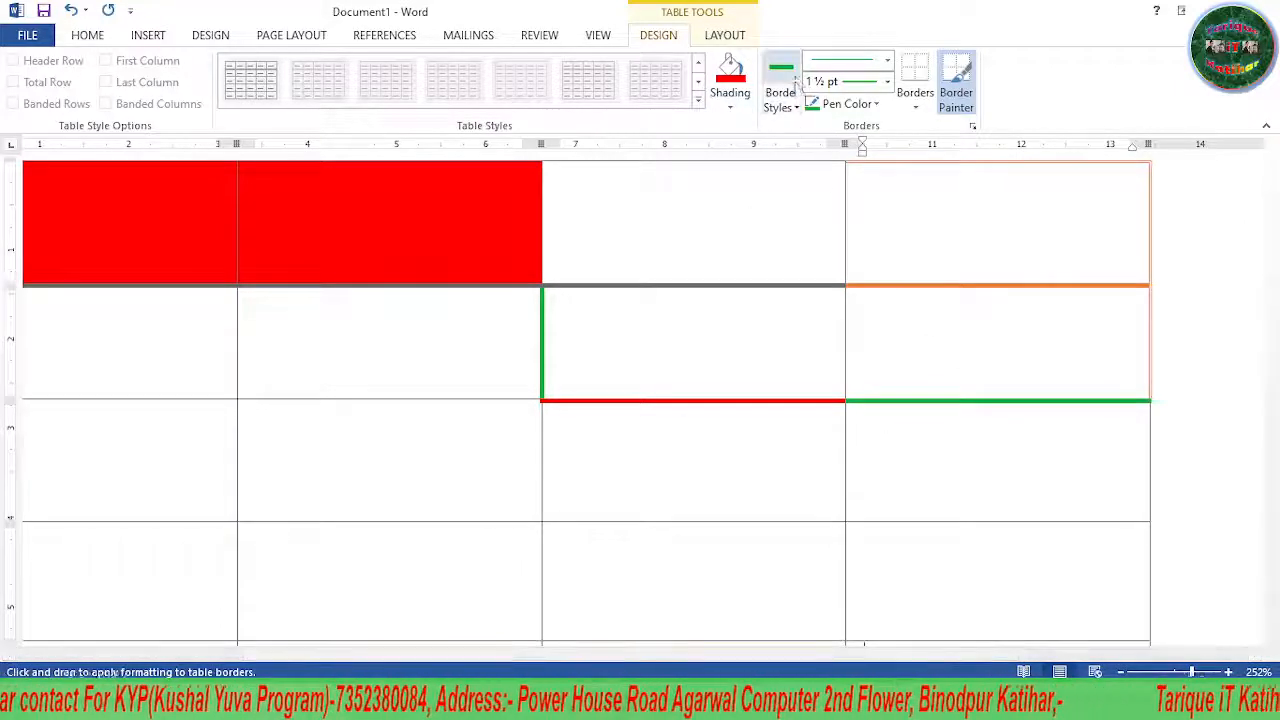
Paint the bottom borders of the third row's last two cells with the recently used red 1½ pt border style
left_click(795, 107)
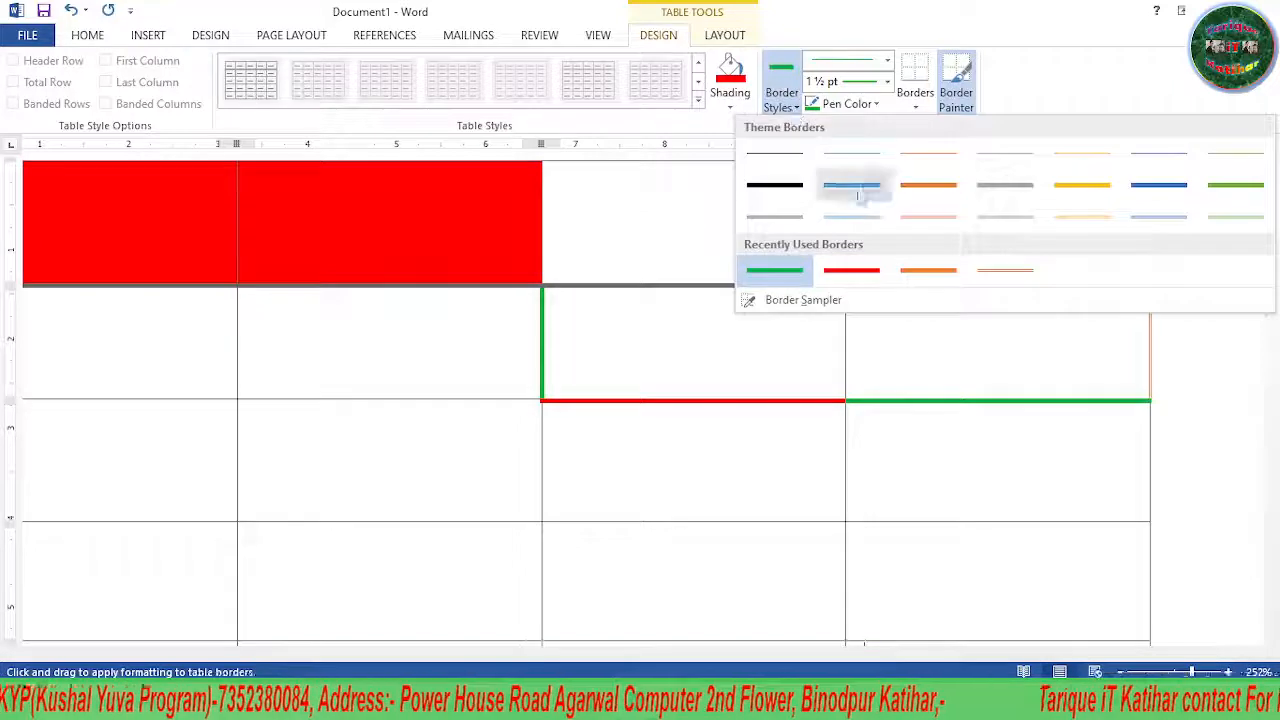
left_click(851, 270)
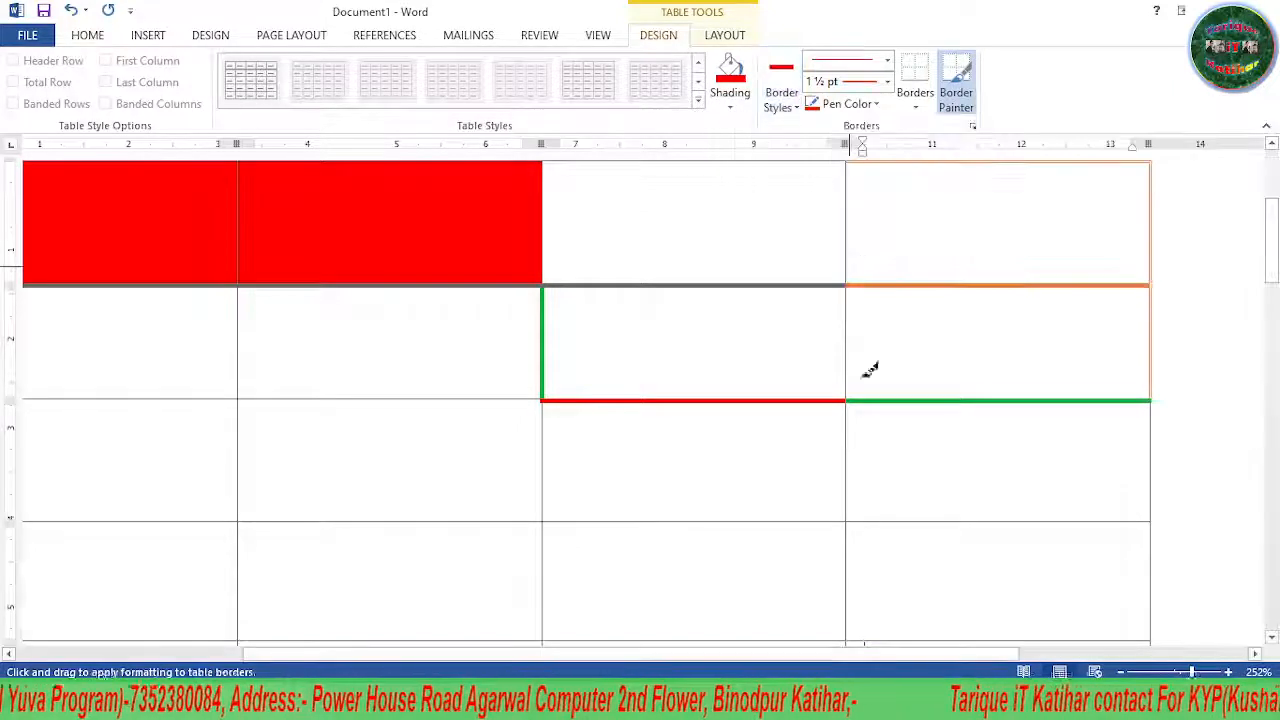
left_click(898, 516)
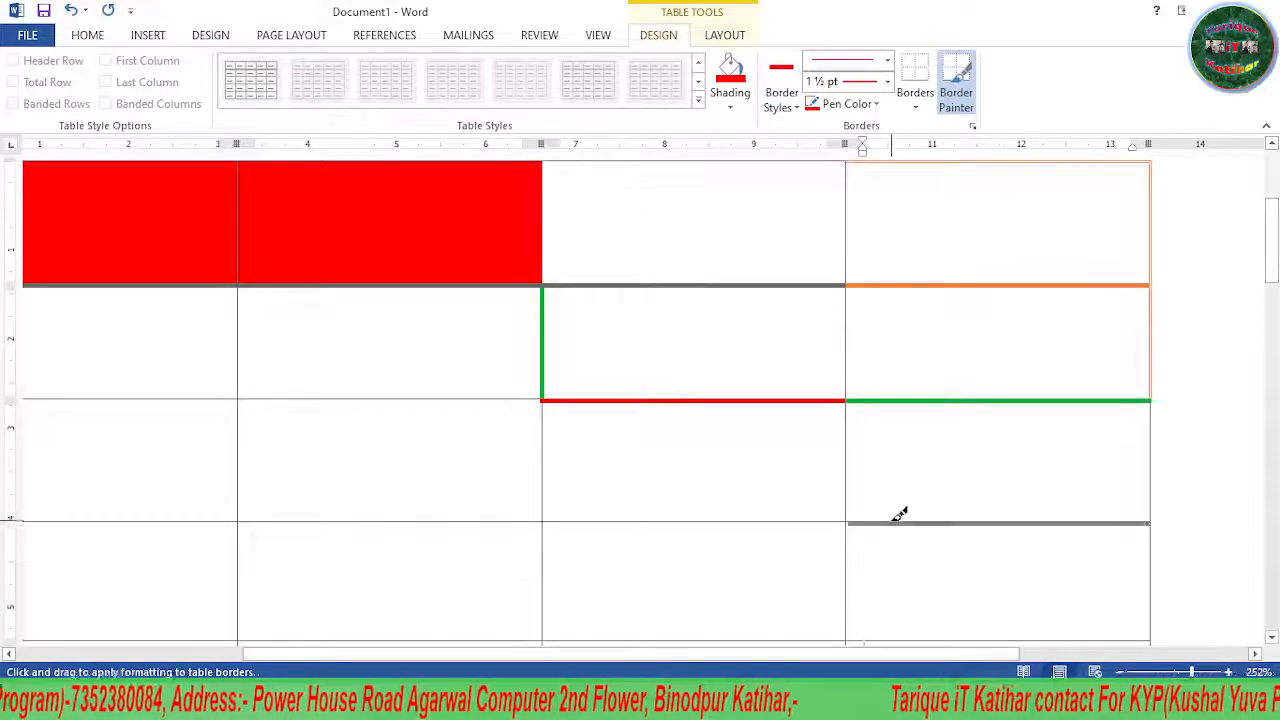
left_click(795, 107)
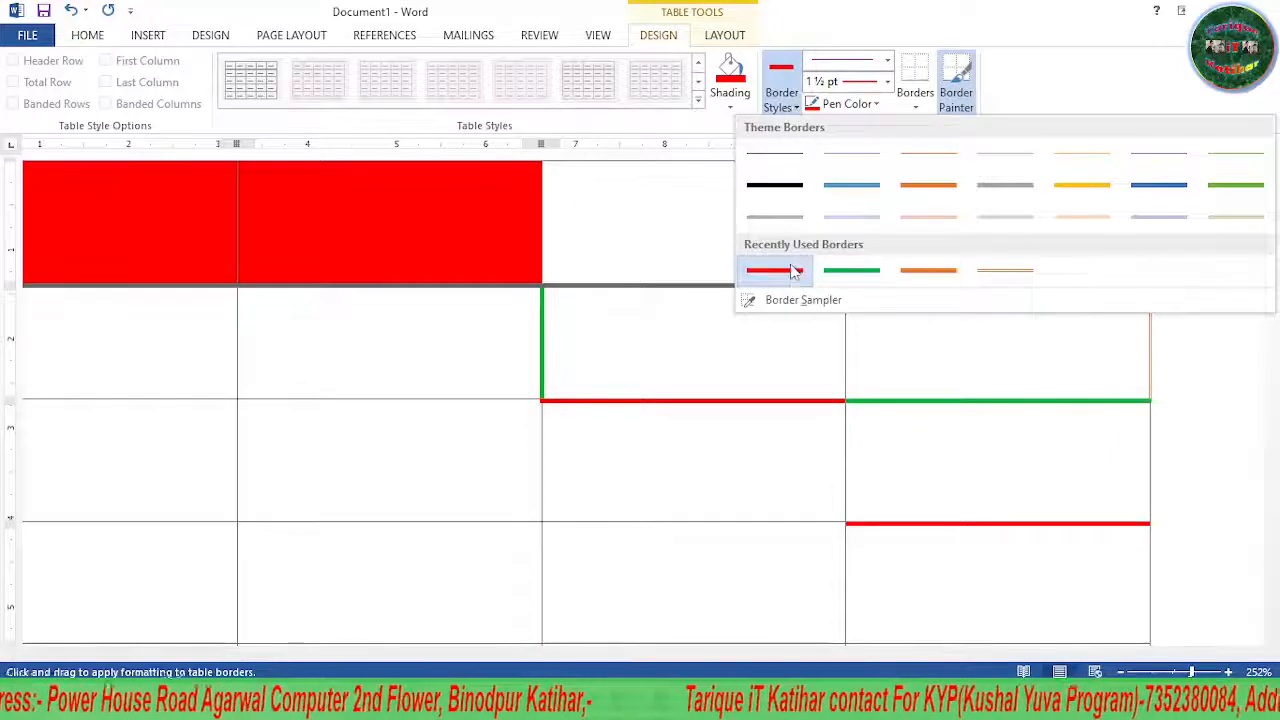
left_click(793, 270)
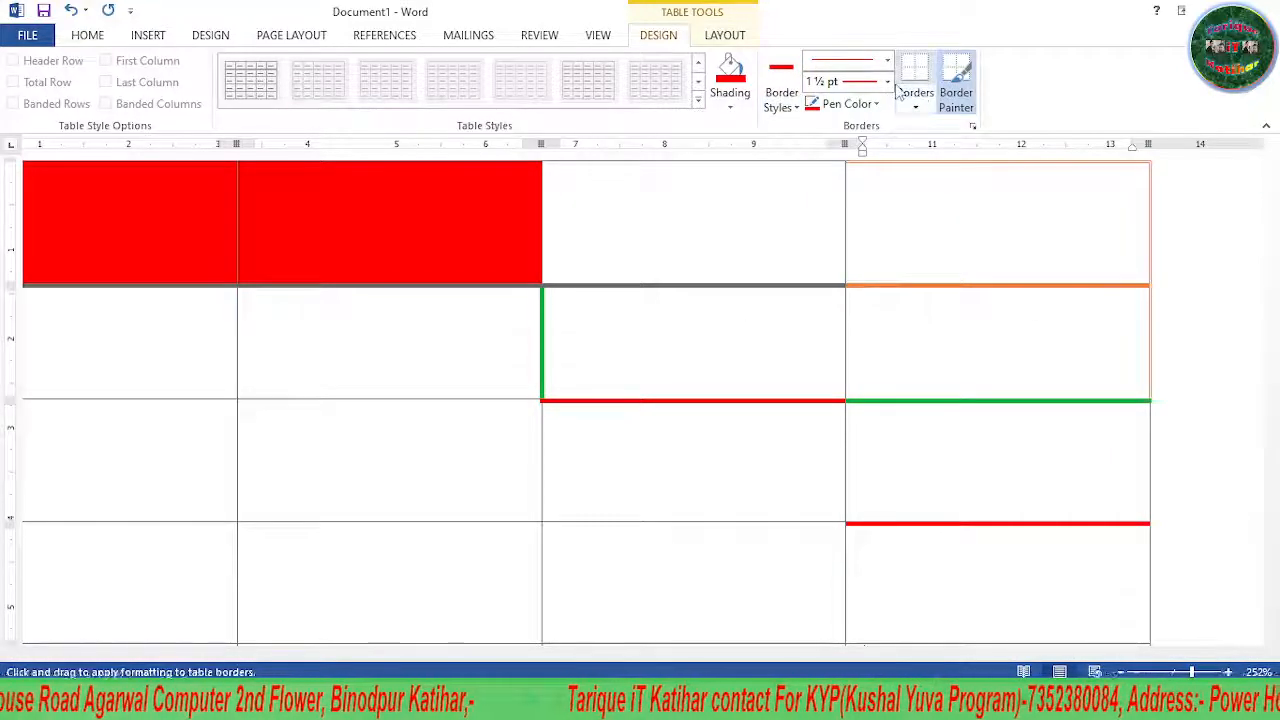
scroll(797, 386, "down", 5)
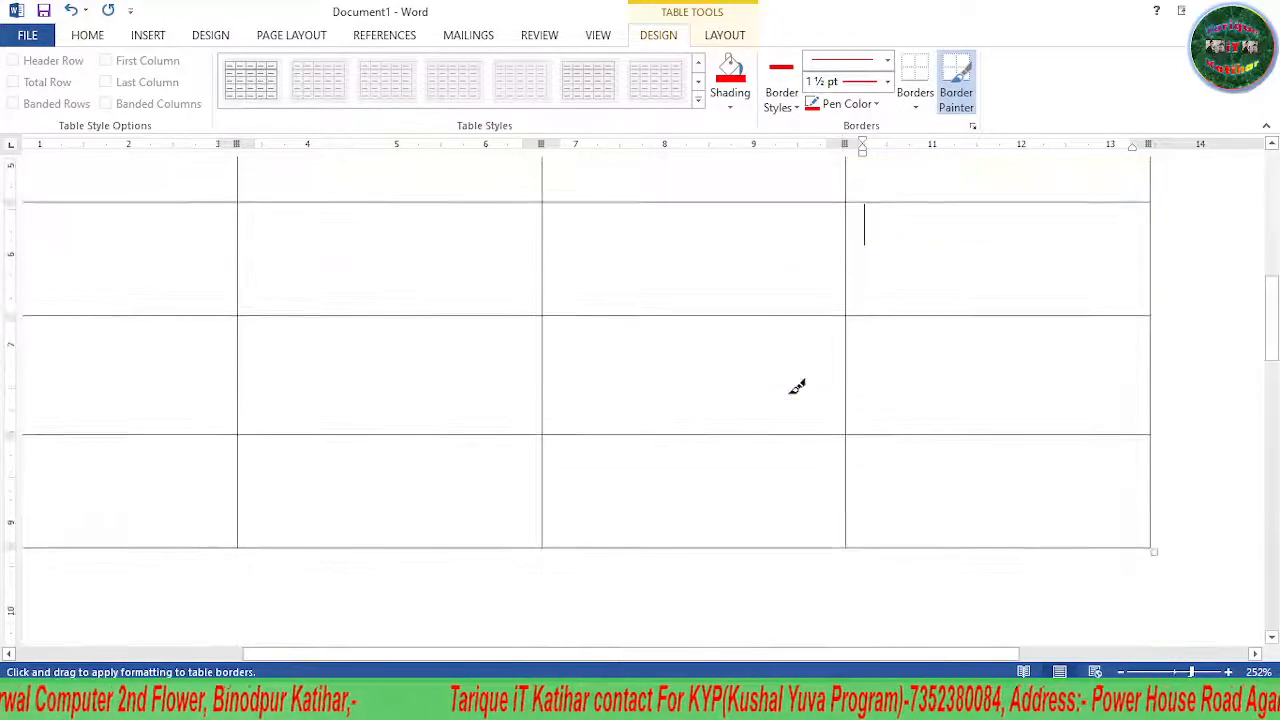
scroll(797, 386, "up", 5)
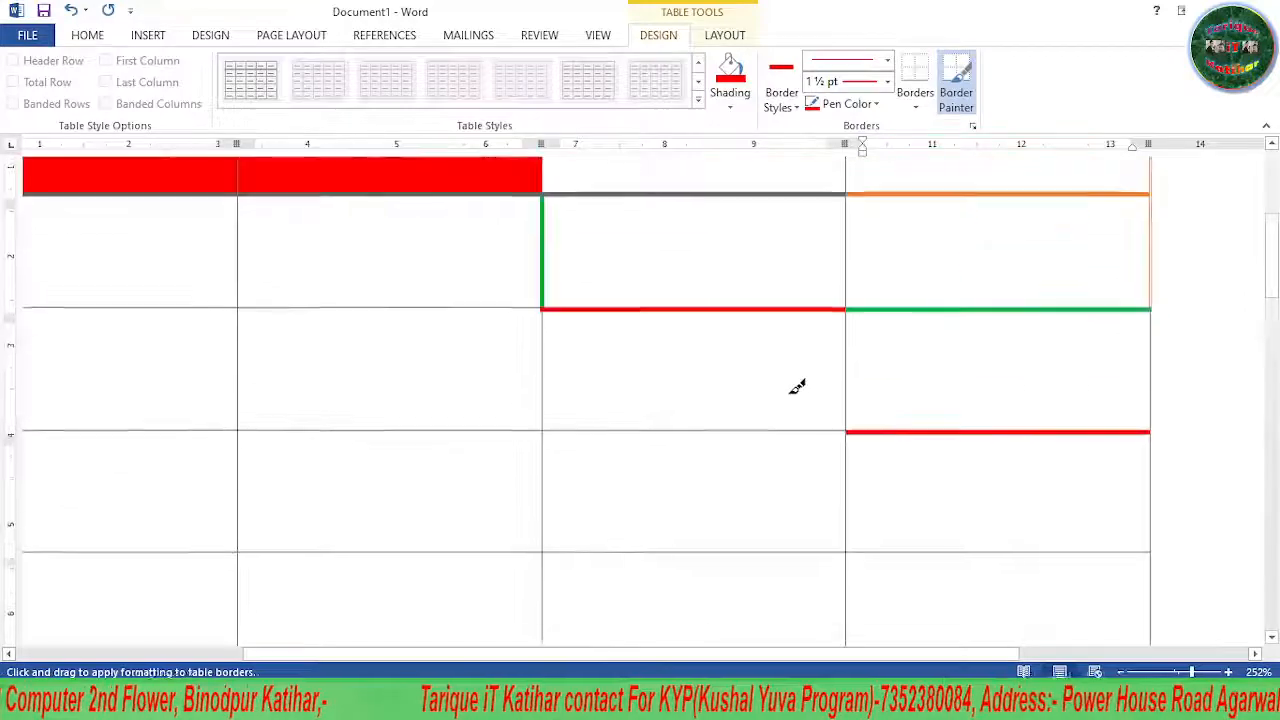
left_click(588, 438)
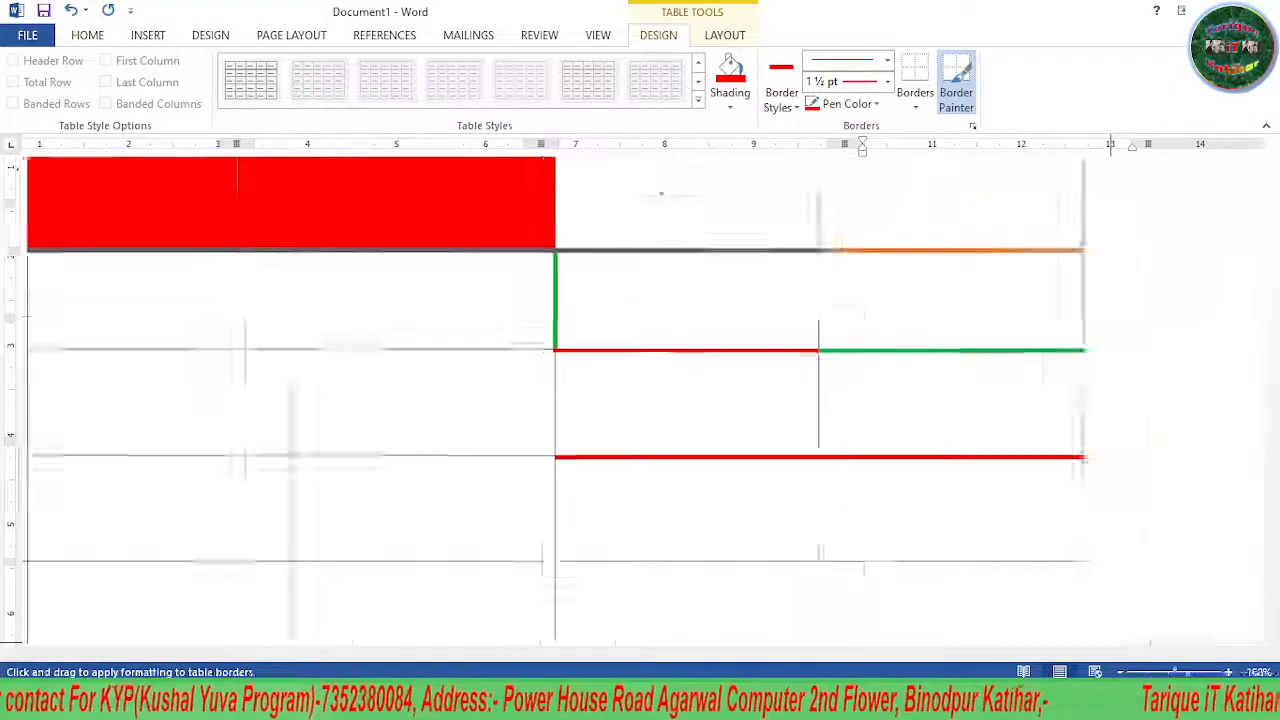
Switch to the table layout tools and select the table's last column with the Select Column command
scroll(871, 391, "down", 14)
scroll(637, 387, "down", 1)
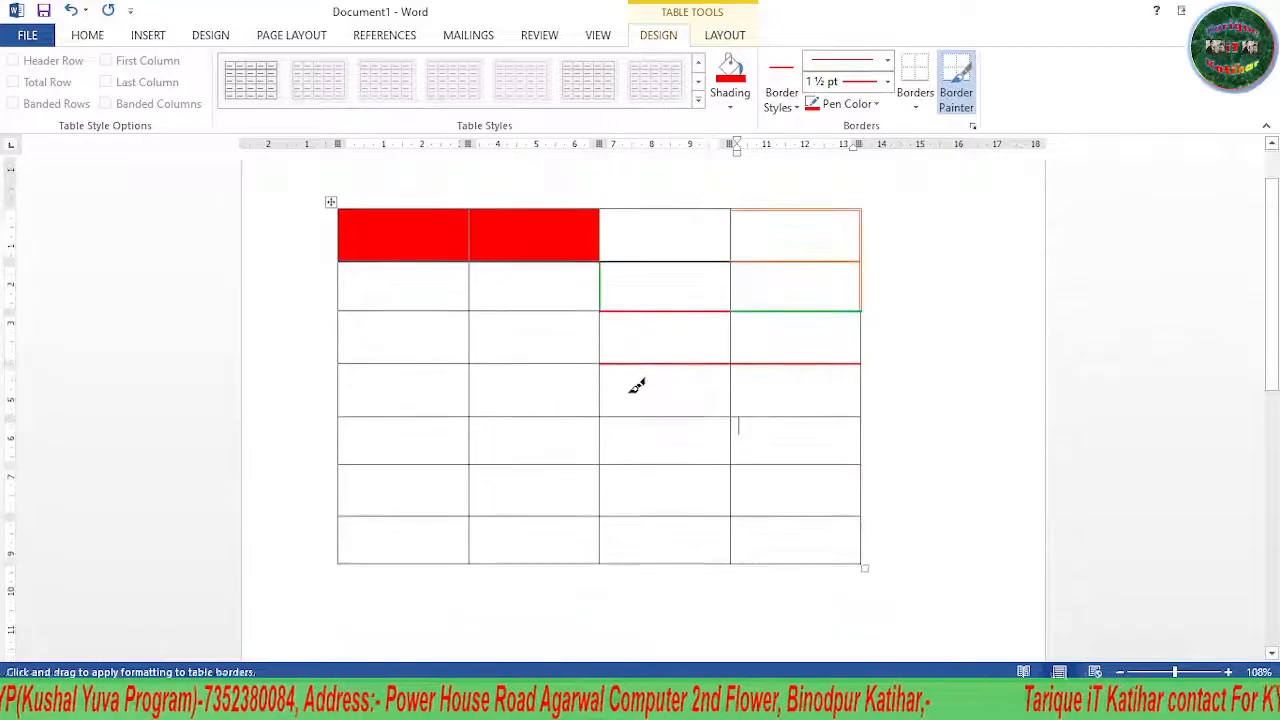
left_click(725, 37)
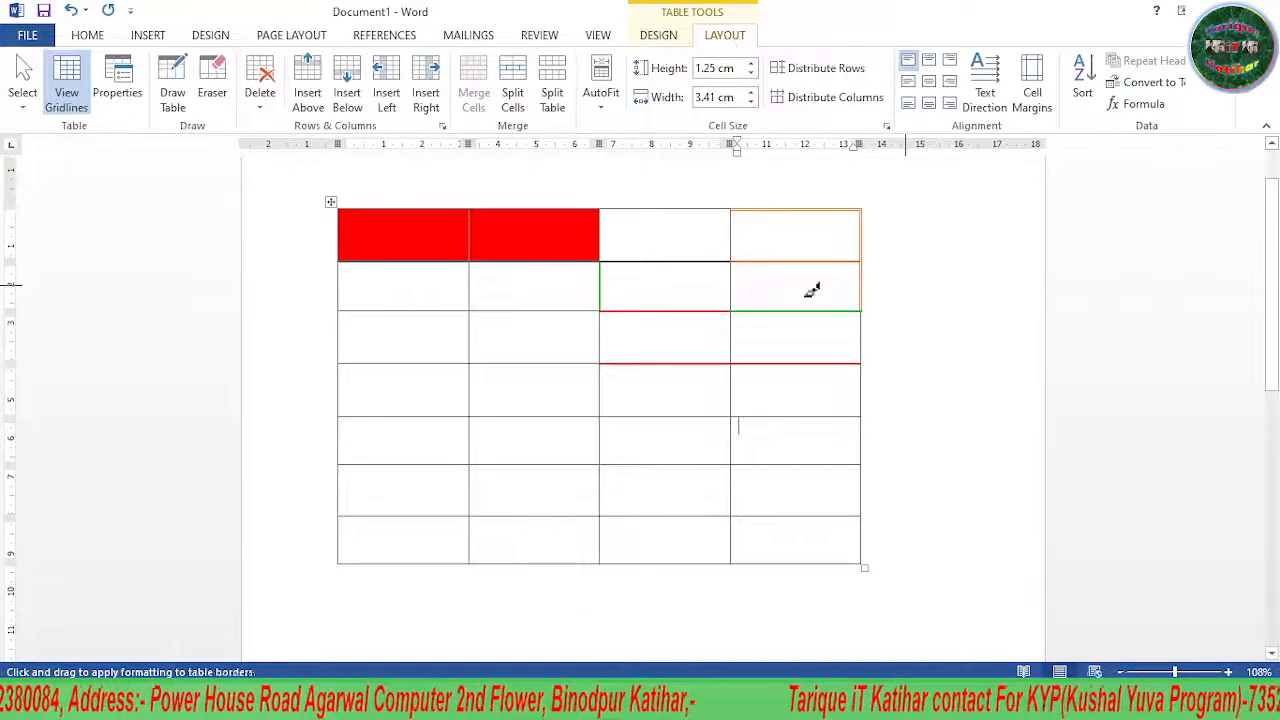
left_click(22, 106)
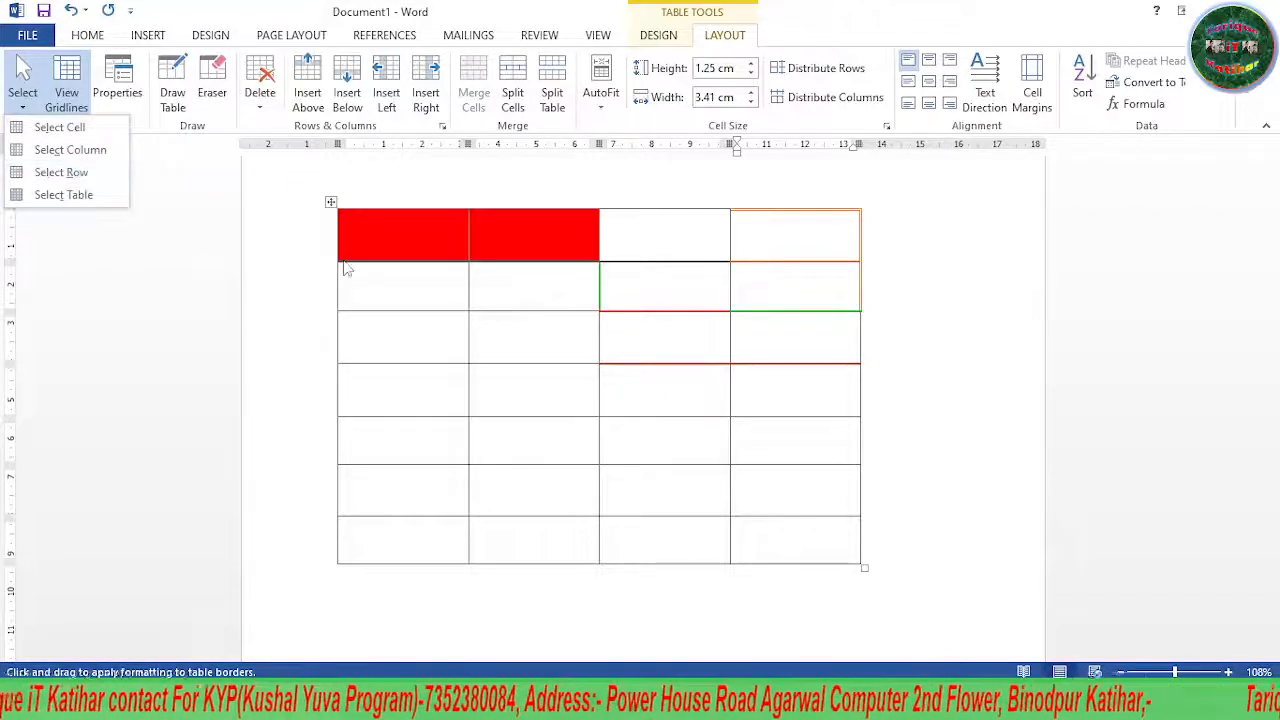
left_click(402, 225)
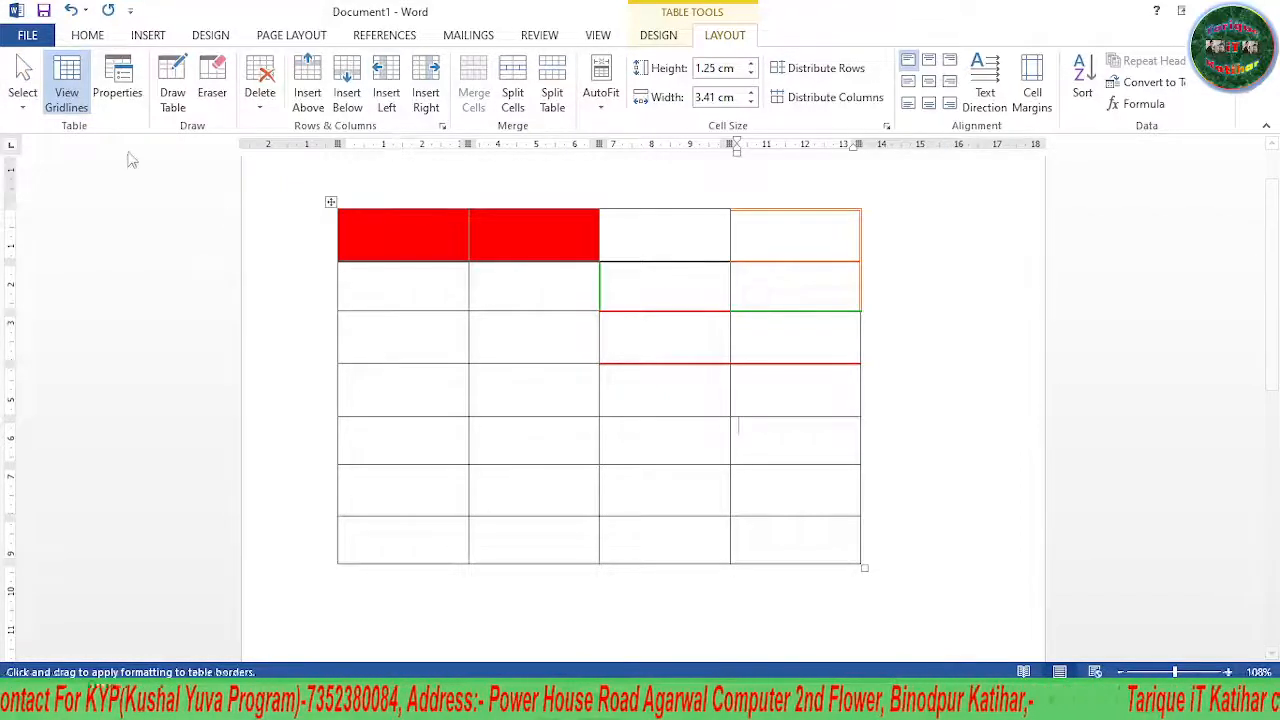
left_click(24, 100)
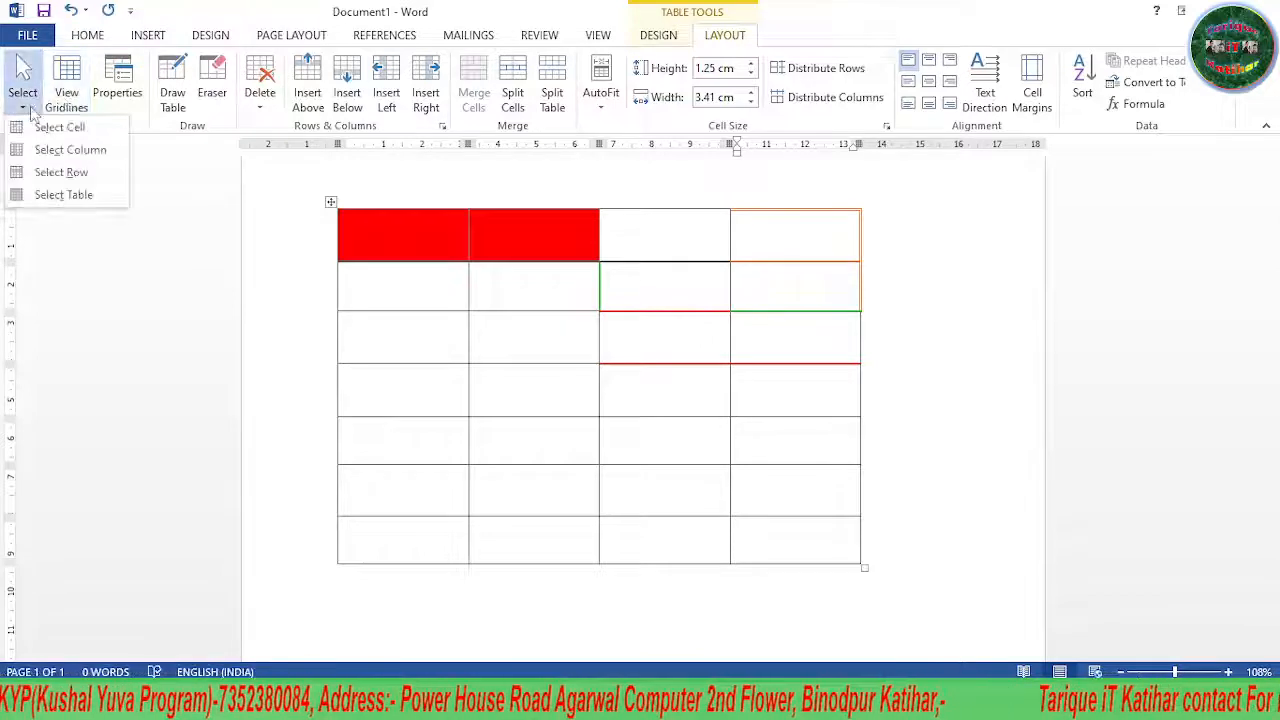
left_click(65, 150)
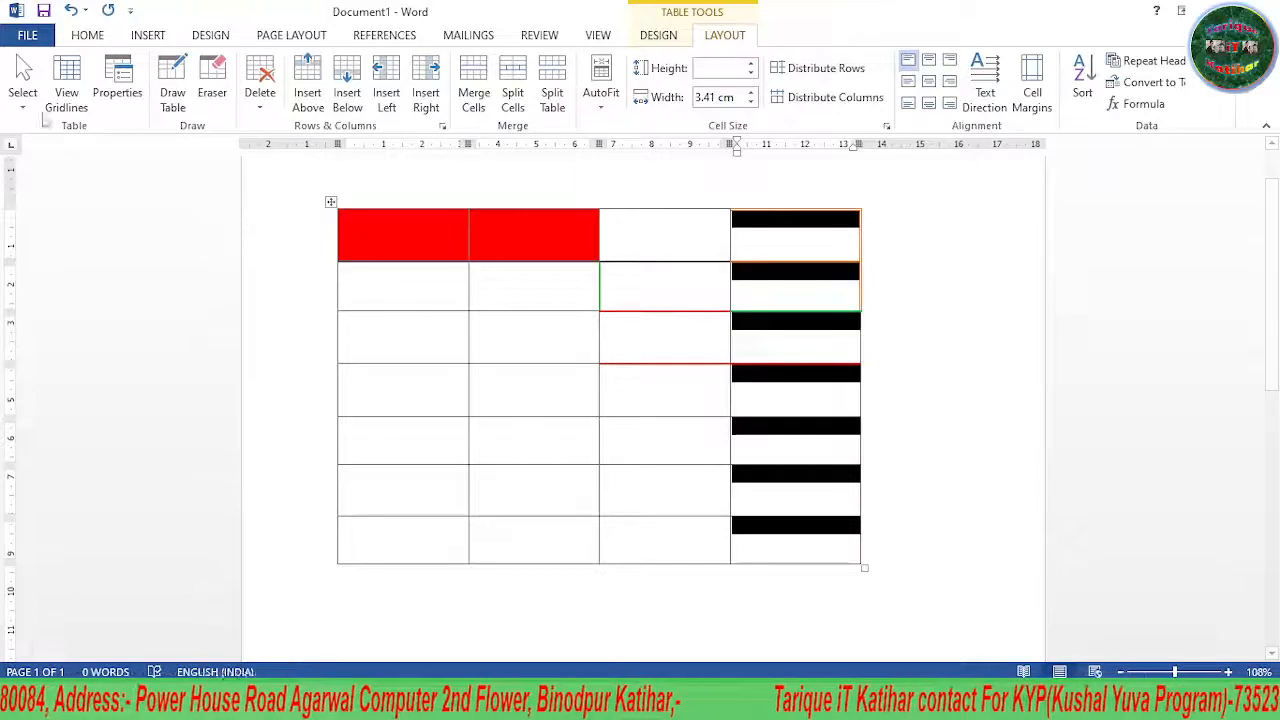
Extend the column selection to every table row with Select Row, and apply Select Table to the whole table
left_click(24, 100)
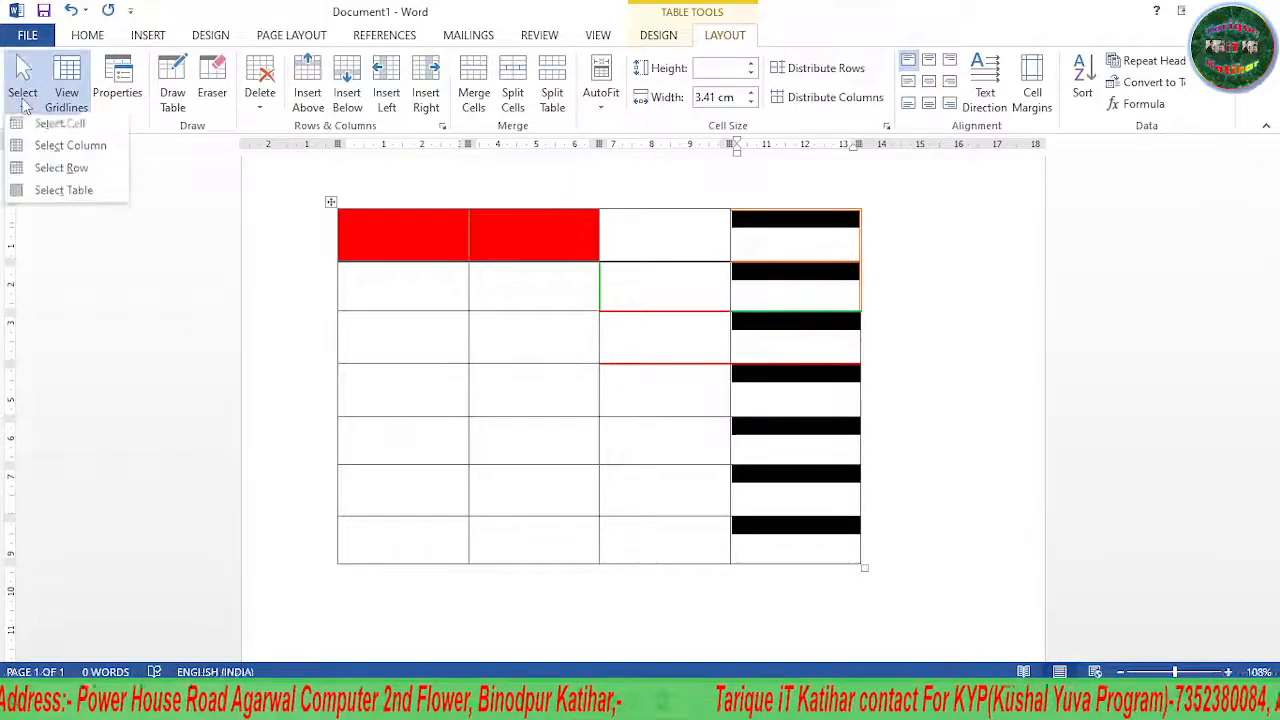
left_click(66, 174)
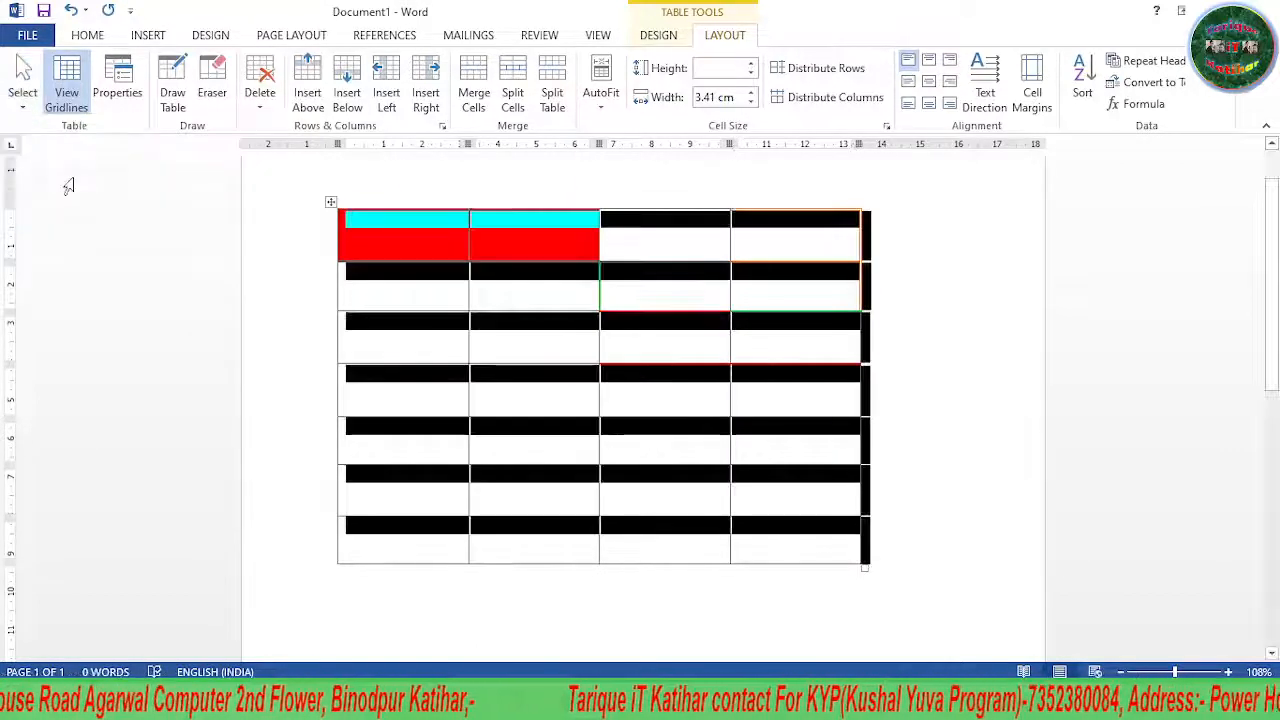
left_click(24, 100)
left_click(84, 195)
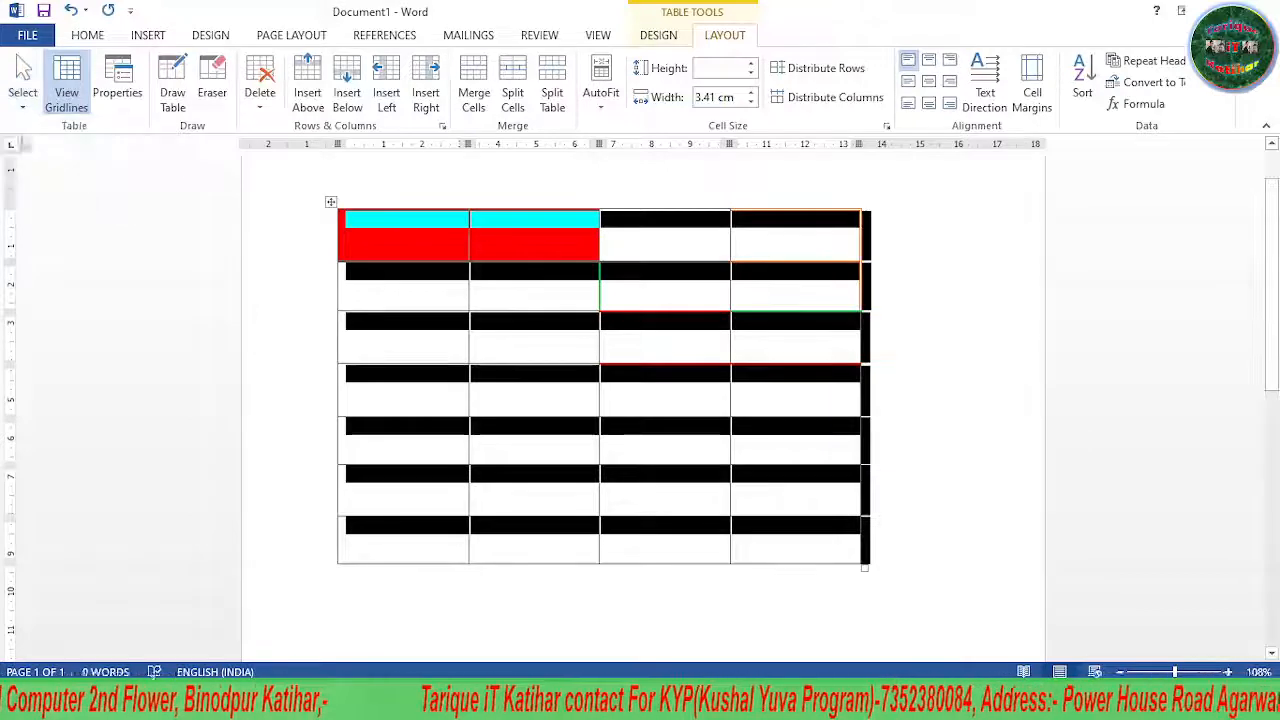
Try Select Cell on the fully selected table, and select the whole table again starting from the fourth row's second cell
left_click(22, 100)
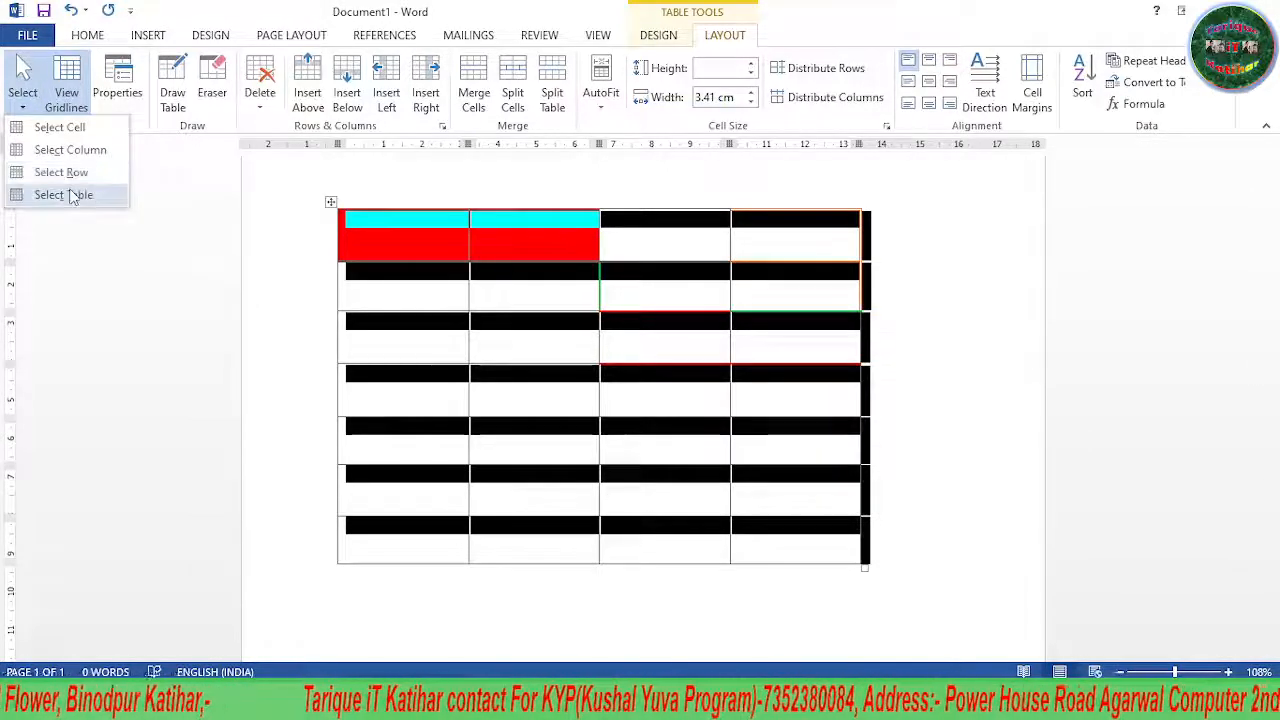
left_click(55, 127)
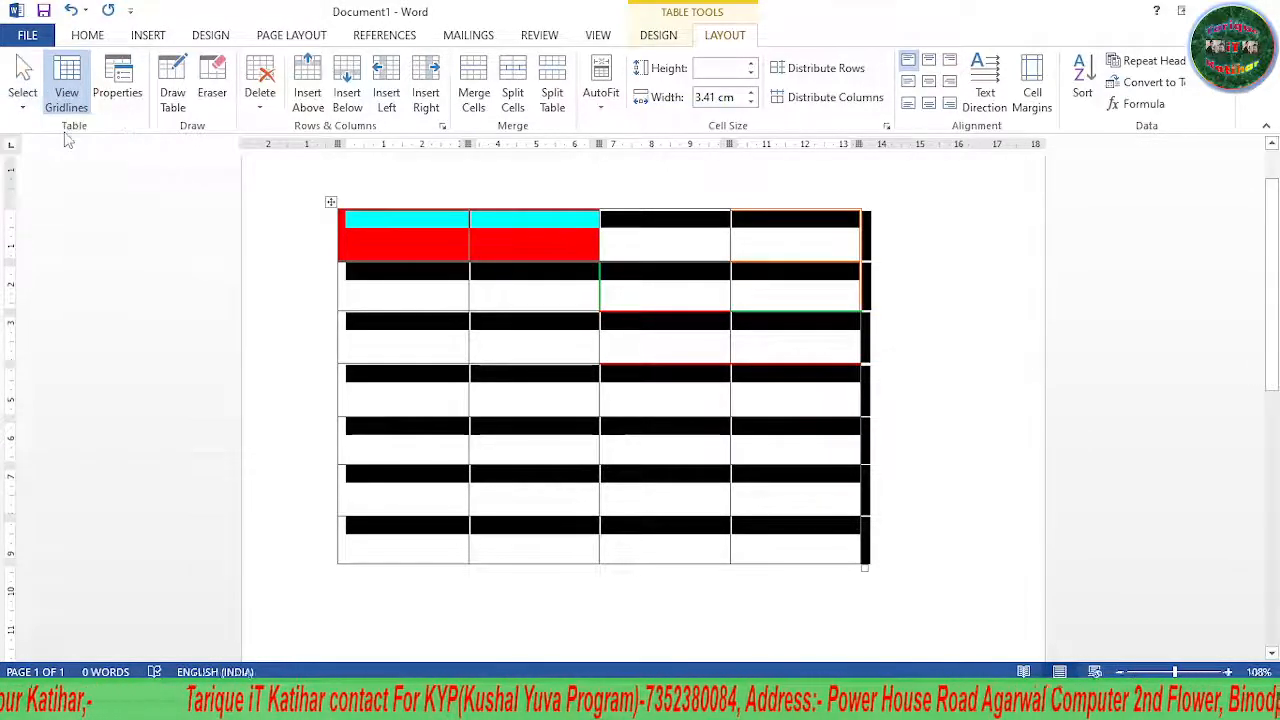
left_click(577, 388)
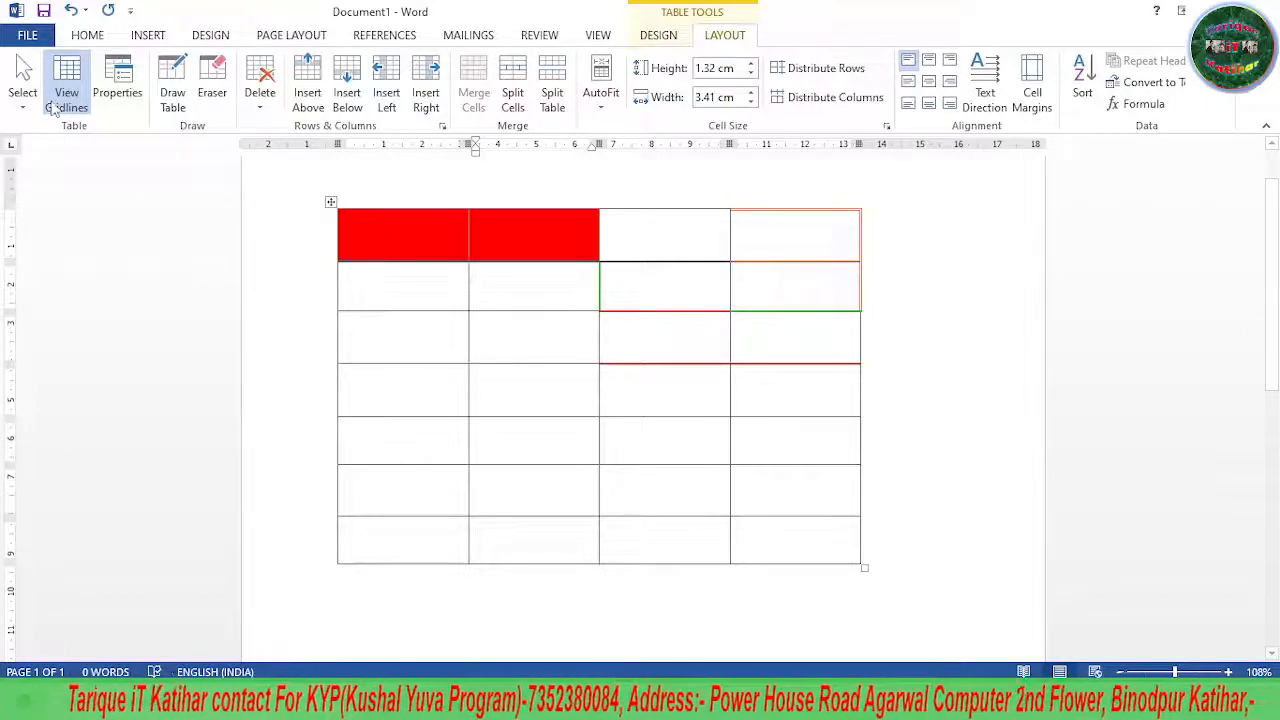
left_click(22, 100)
left_click(63, 194)
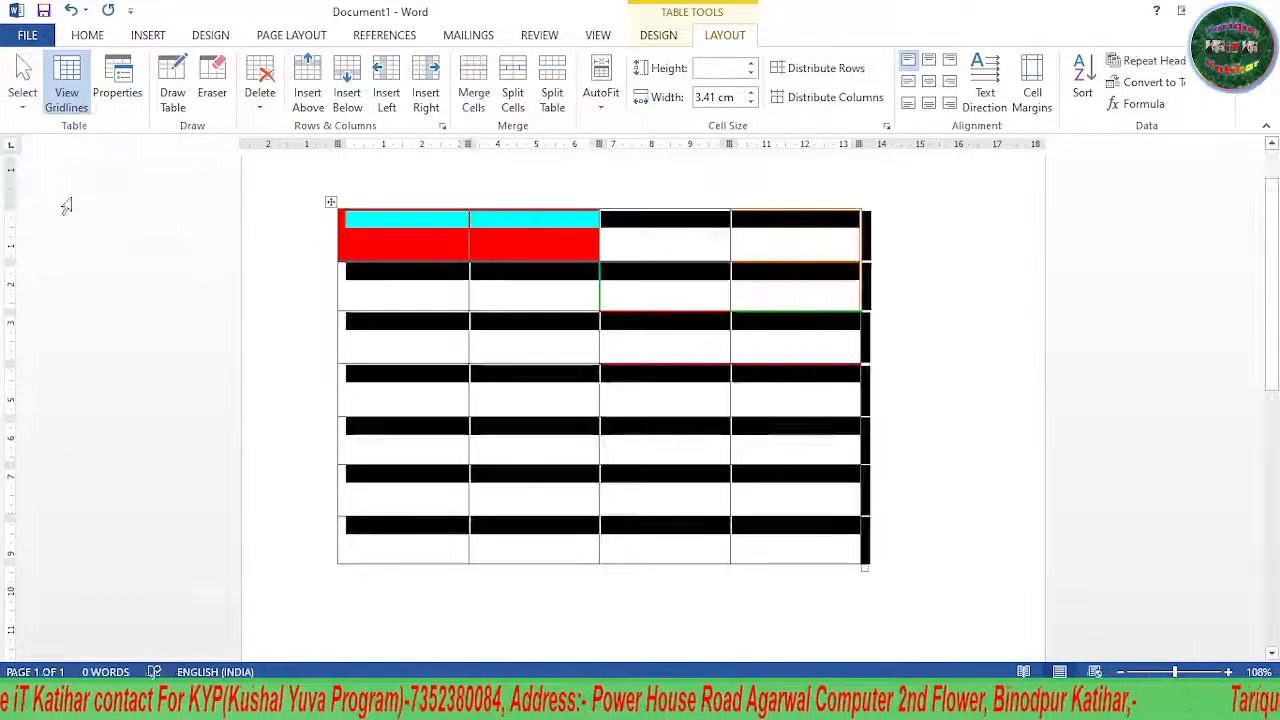
Select the table's fourth row from its first cell, clear the selection, and select the same row again
left_click(458, 378)
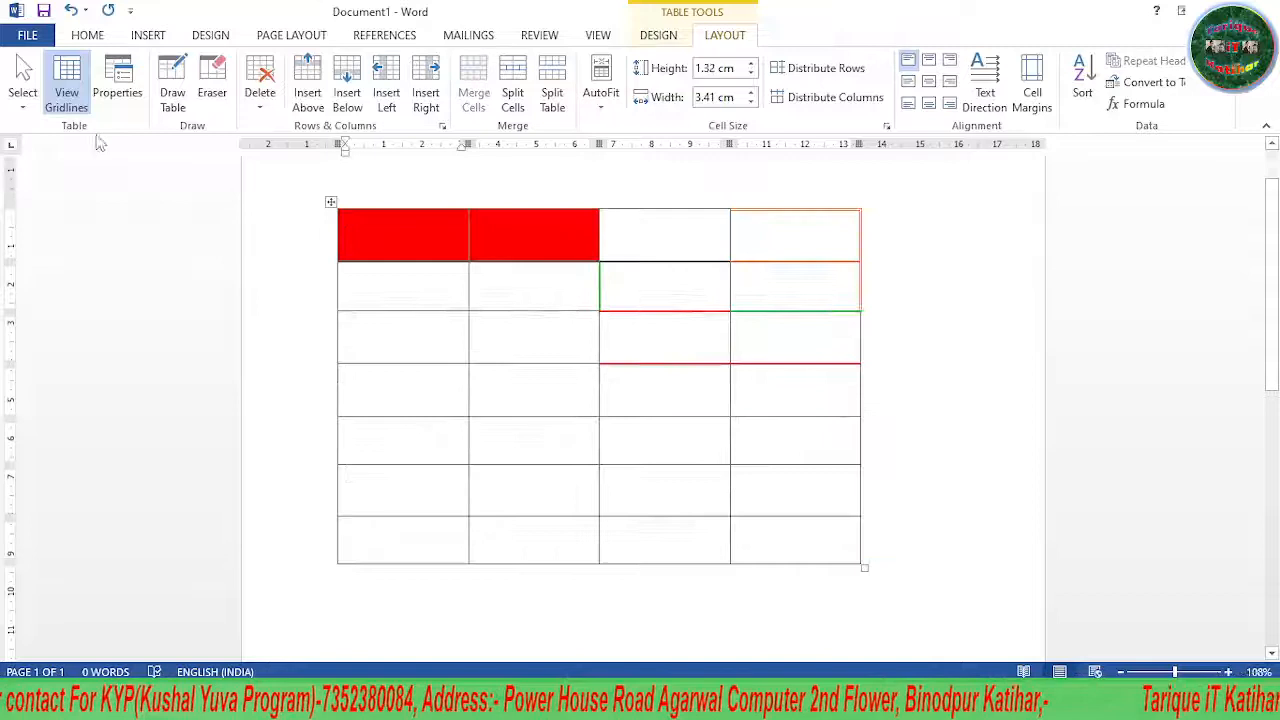
left_click(18, 104)
left_click(61, 172)
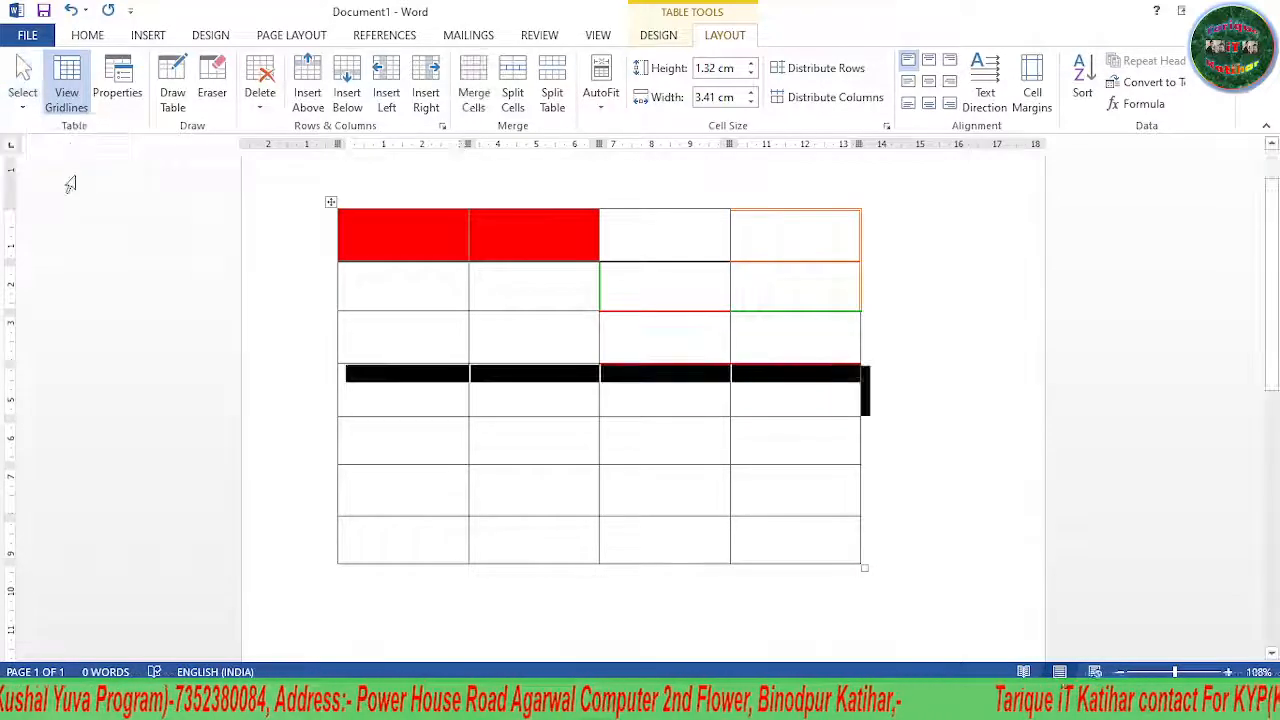
left_click(427, 380)
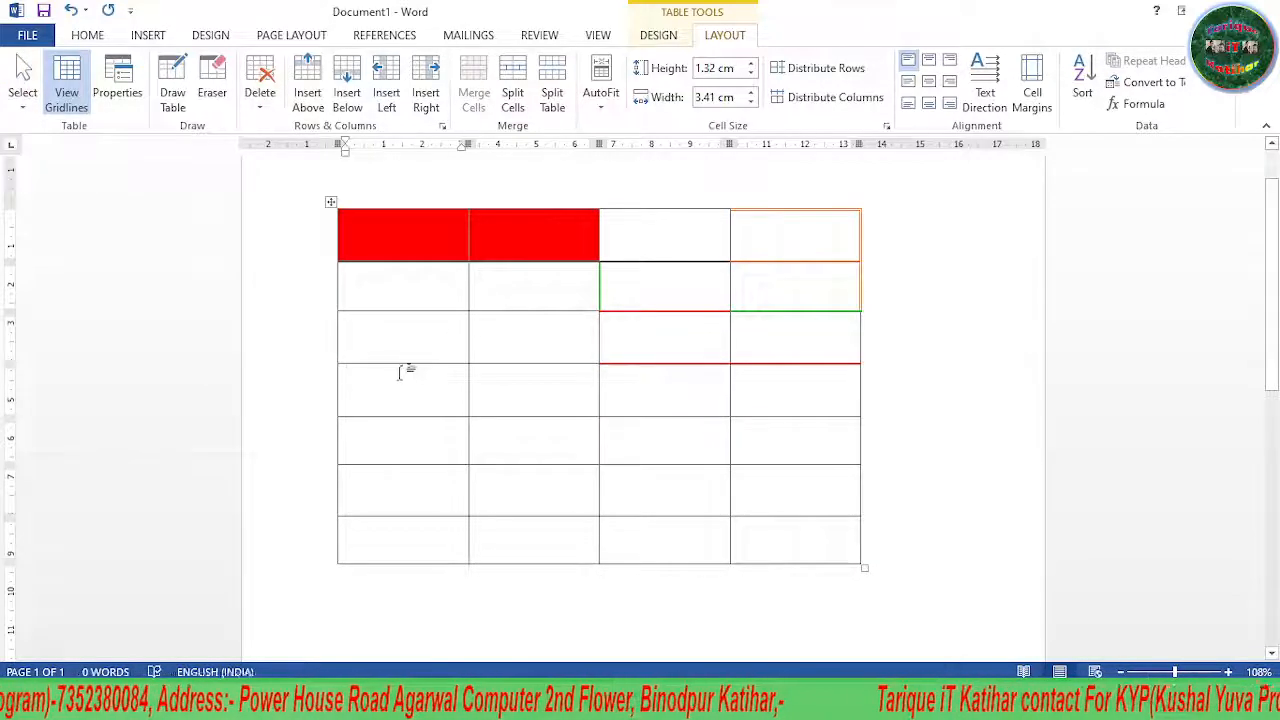
scroll(403, 375, "down", 1)
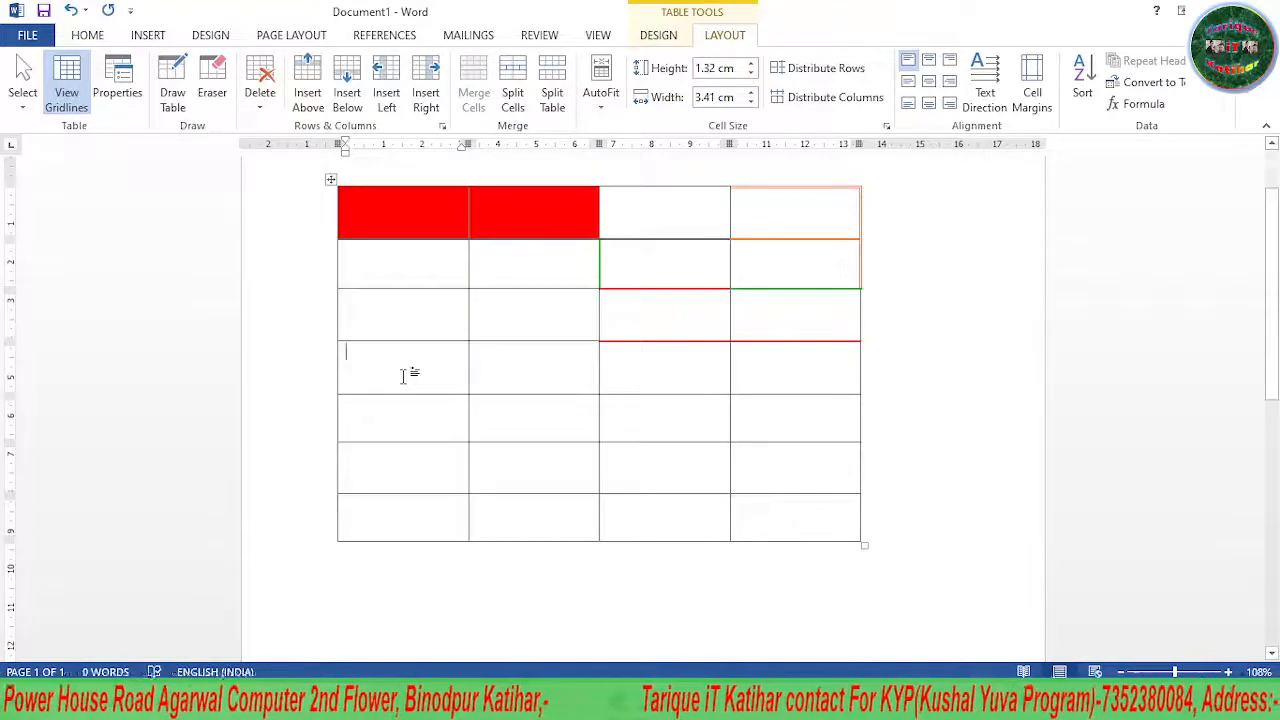
left_click(23, 98)
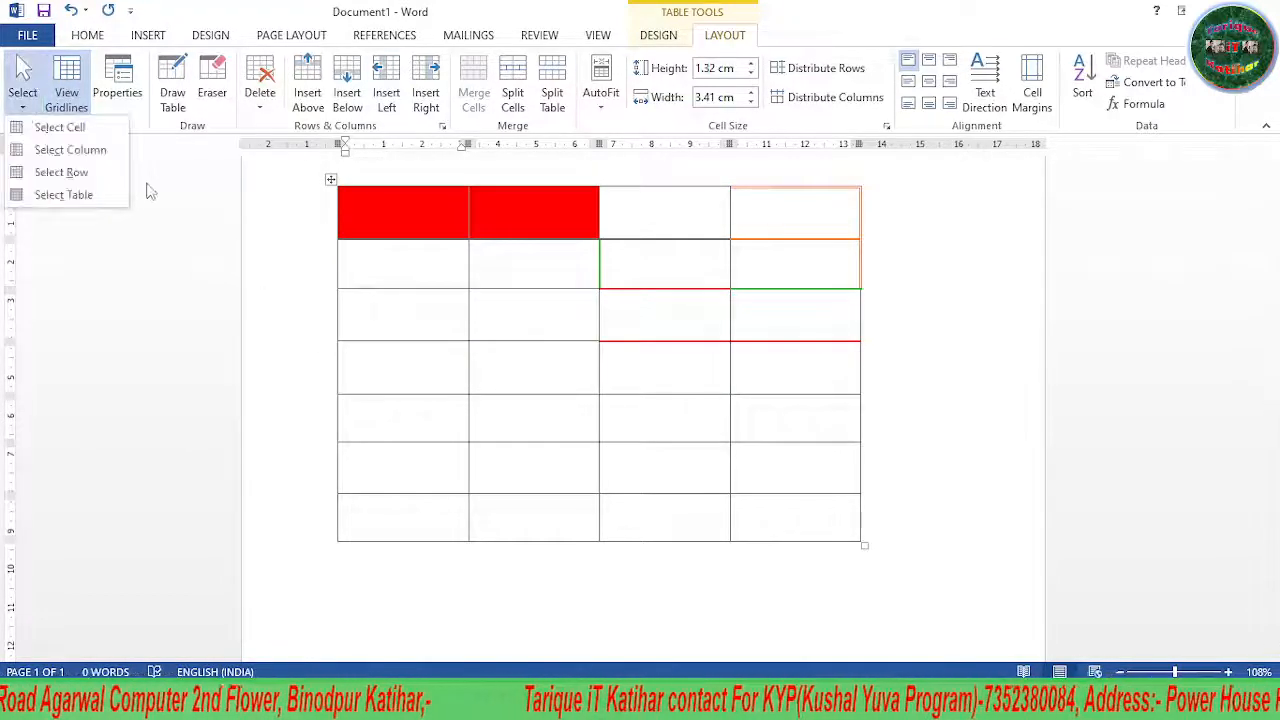
left_click(80, 173)
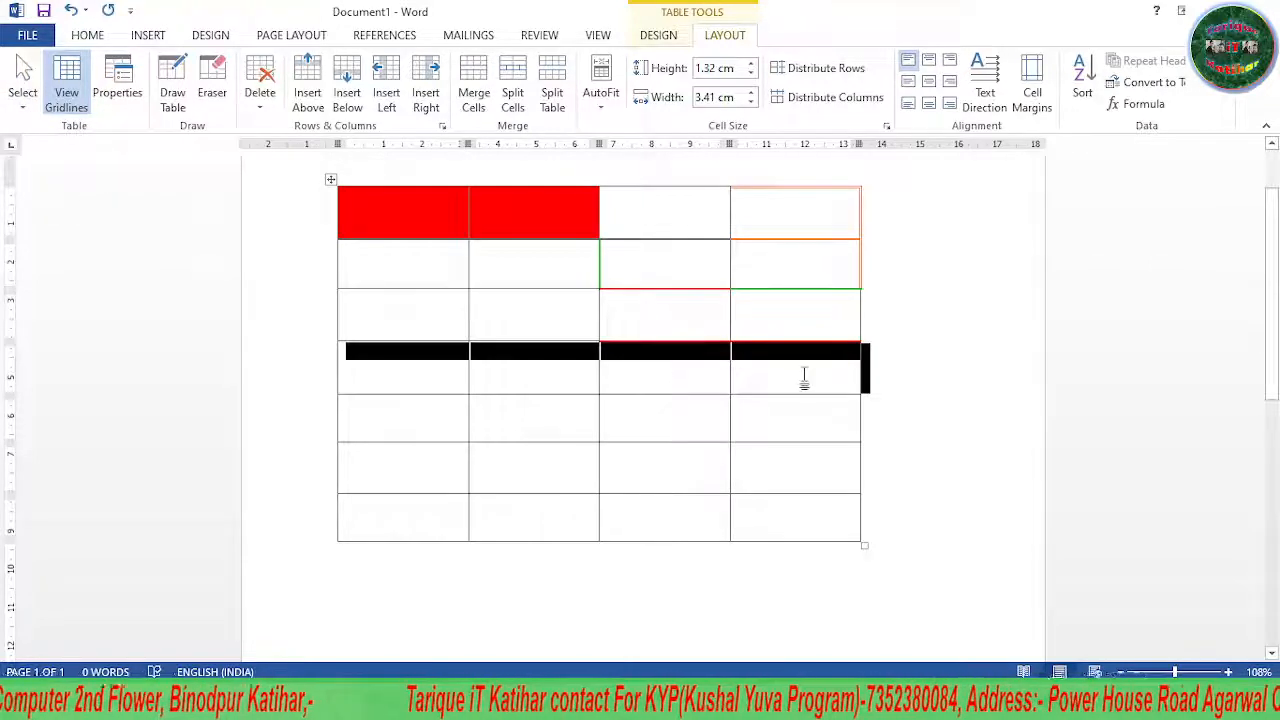
Select the table's second column, and select only the first cell of the third row
left_click(522, 261)
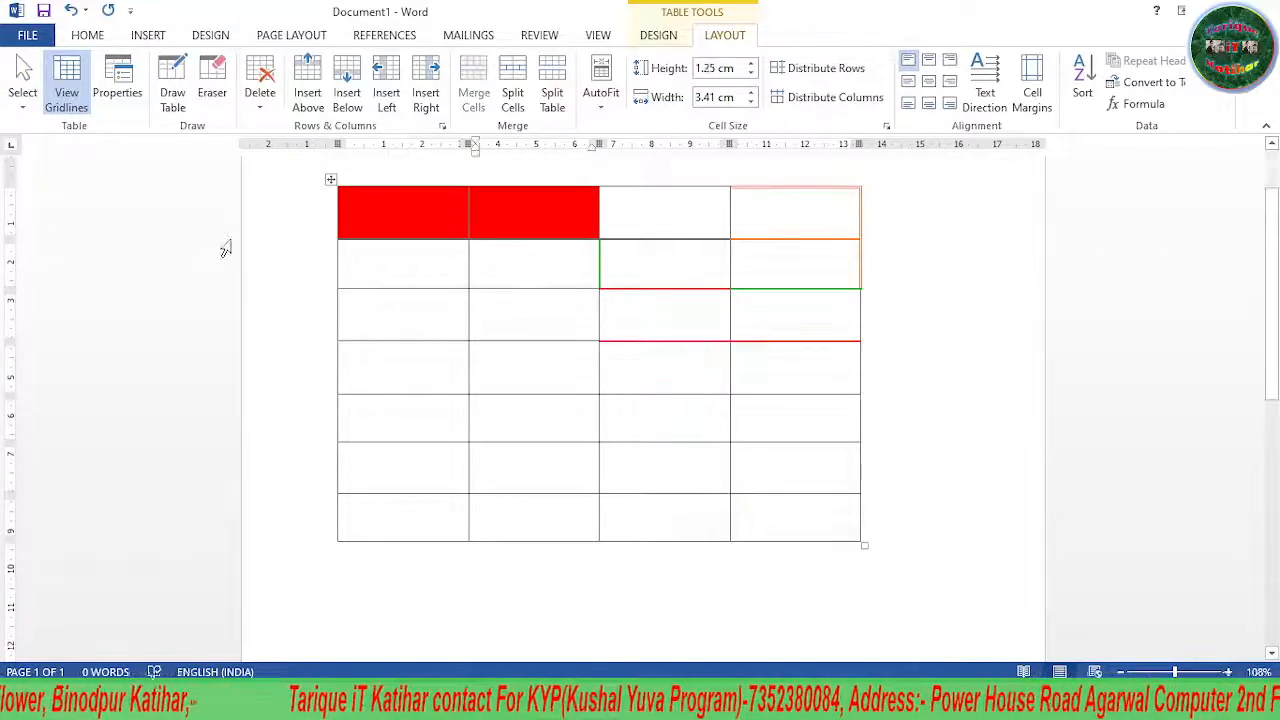
left_click(23, 98)
left_click(88, 152)
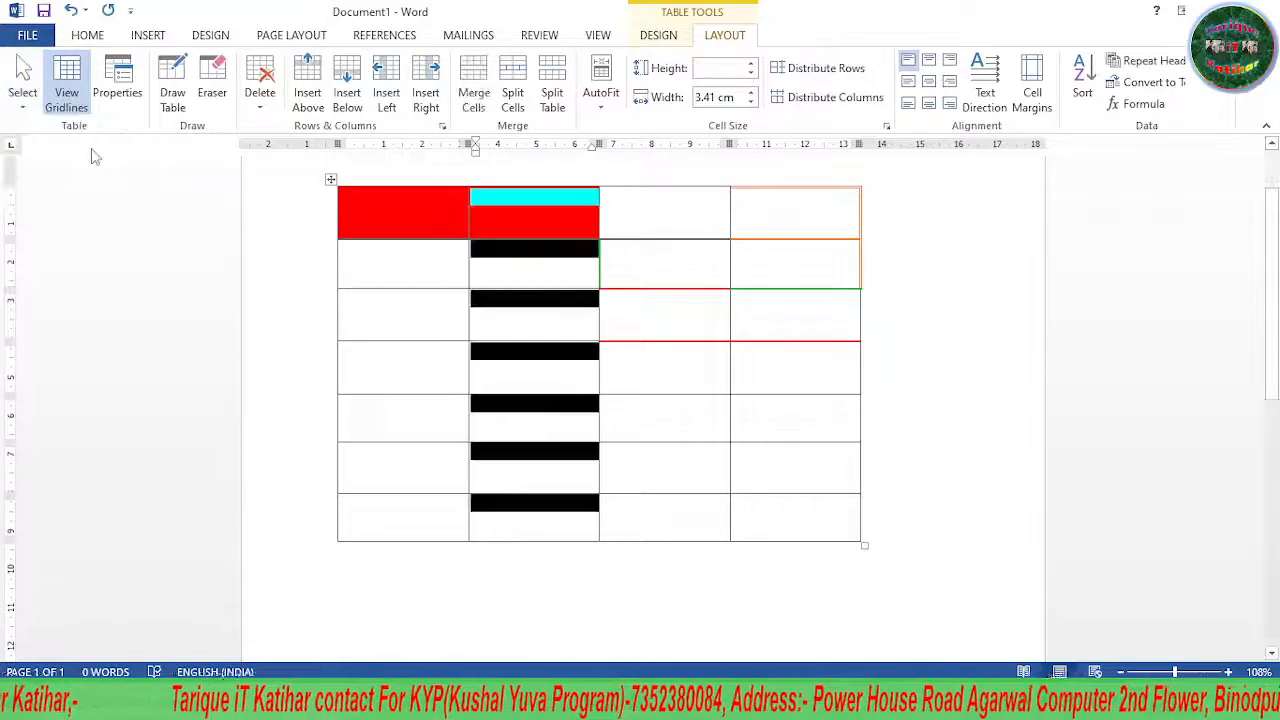
left_click(420, 290)
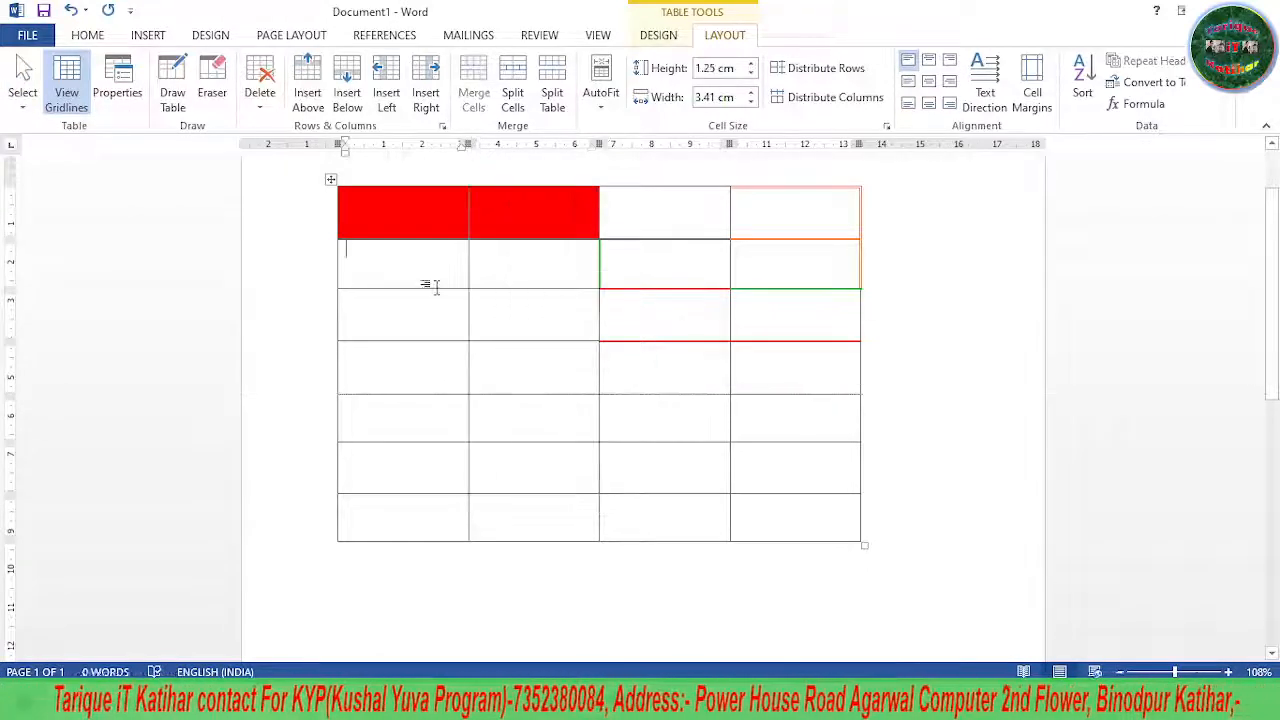
left_click(22, 95)
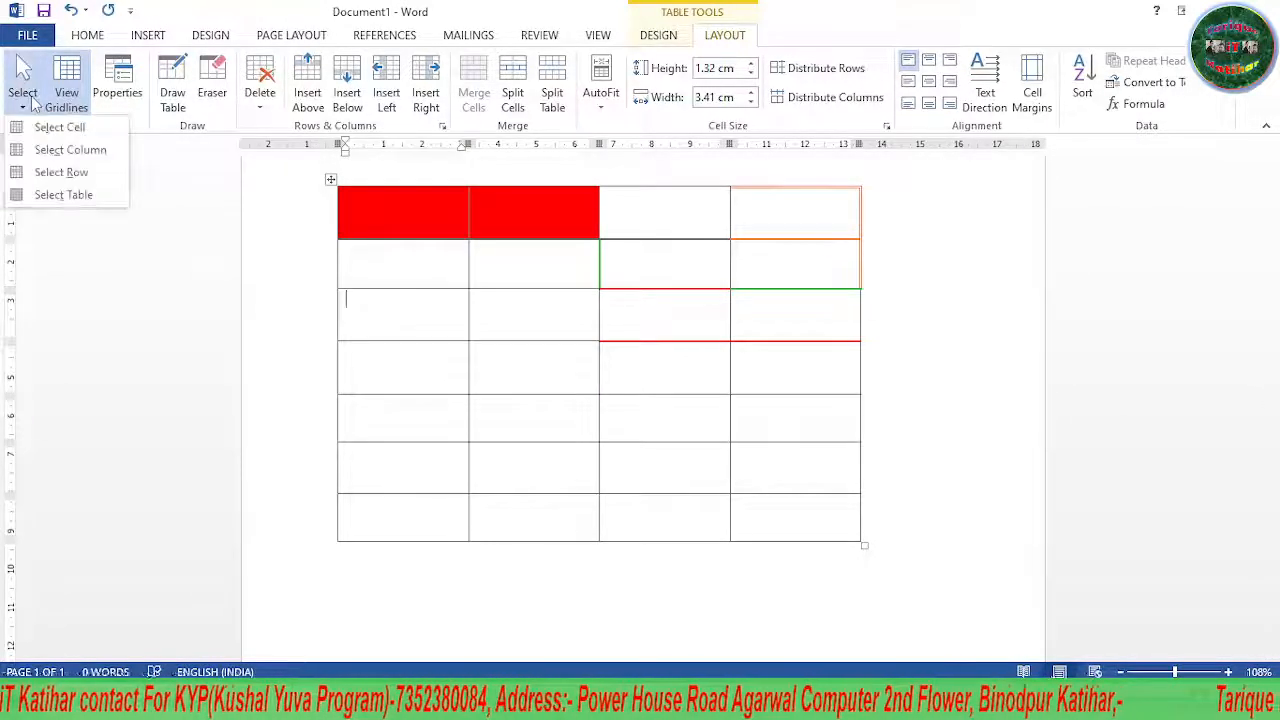
left_click(56, 130)
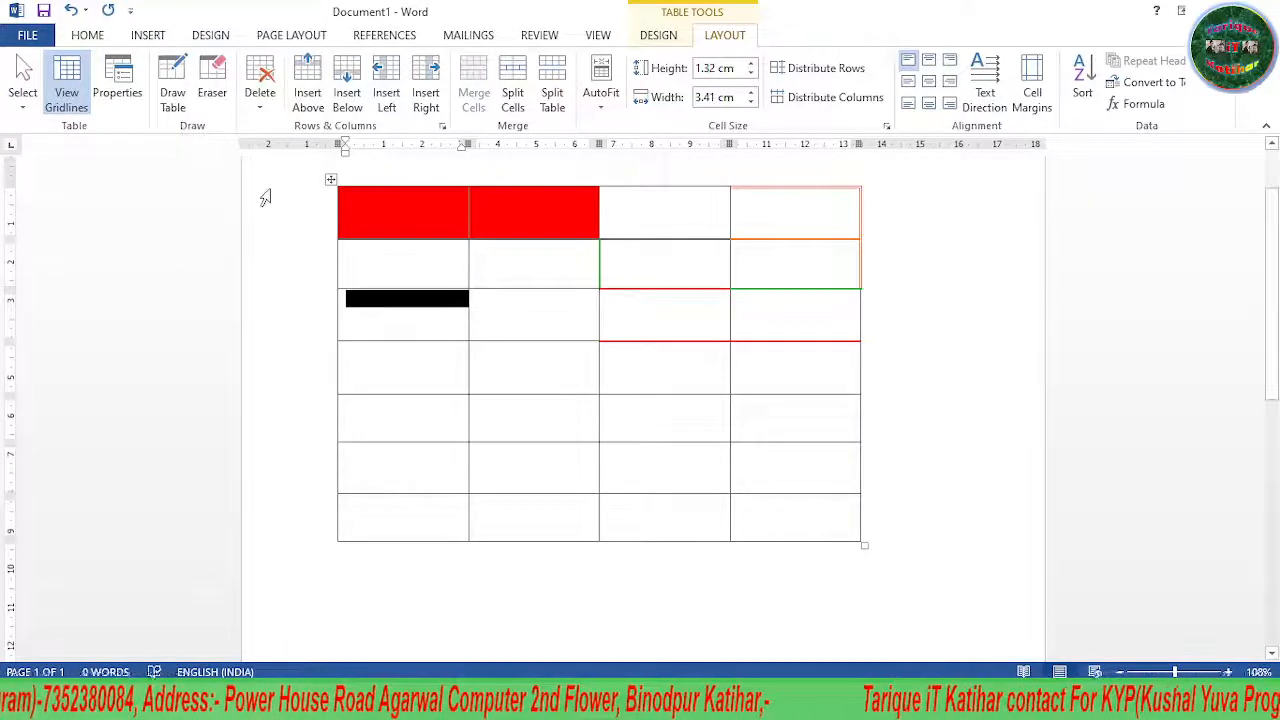
Select the cells of the table's first six rows, and clear the selection with the cursor in the second row's first cell
left_click(70, 95)
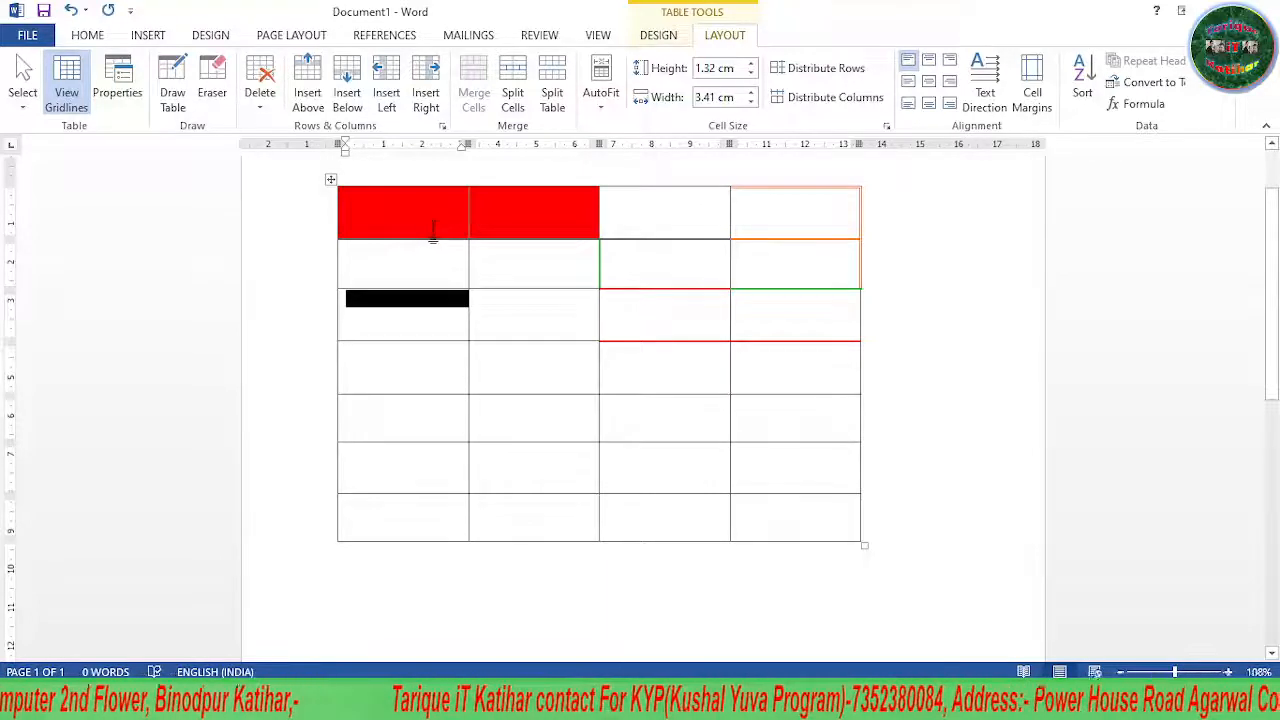
left_click(433, 230)
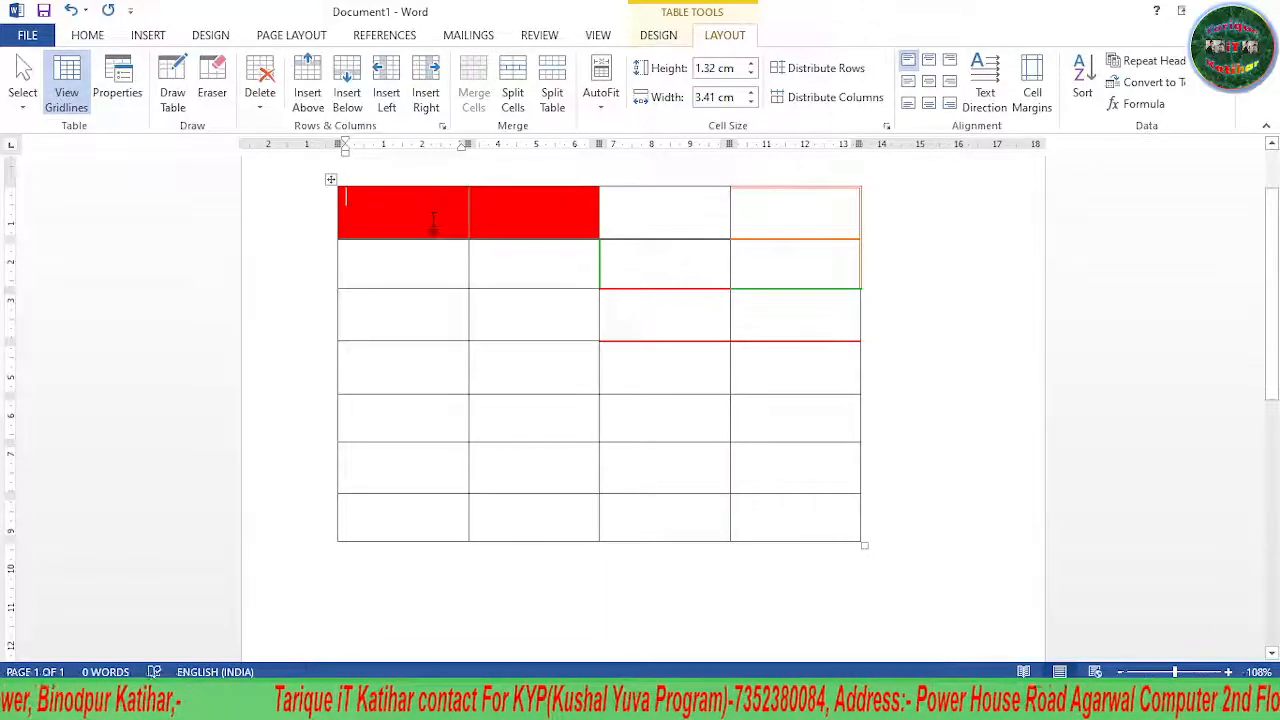
left_click_drag(433, 222, 763, 488)
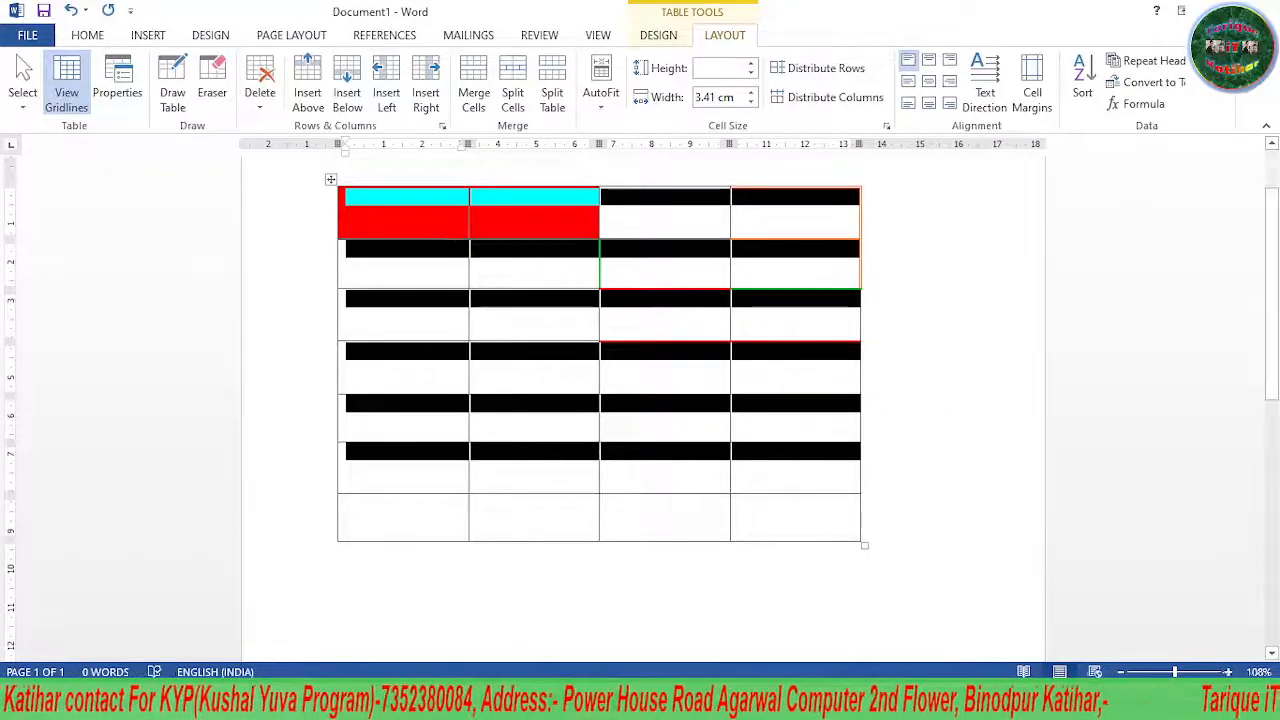
left_click(470, 274)
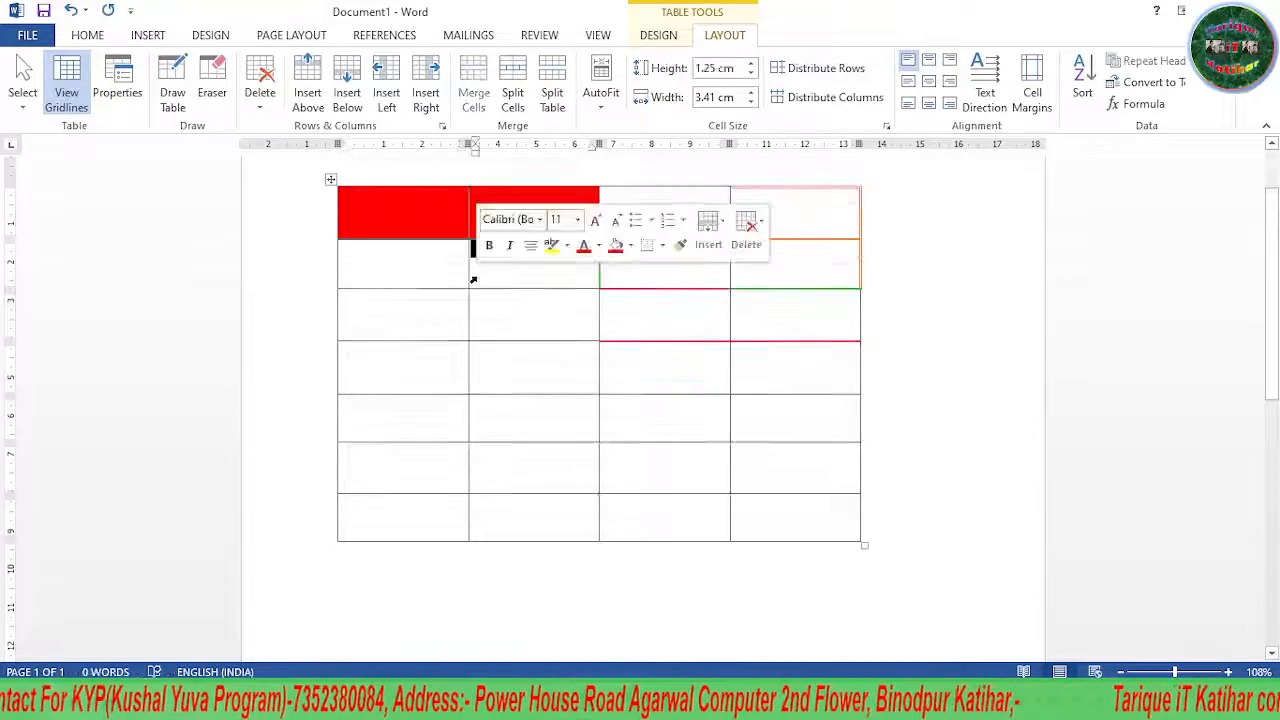
left_click(406, 265)
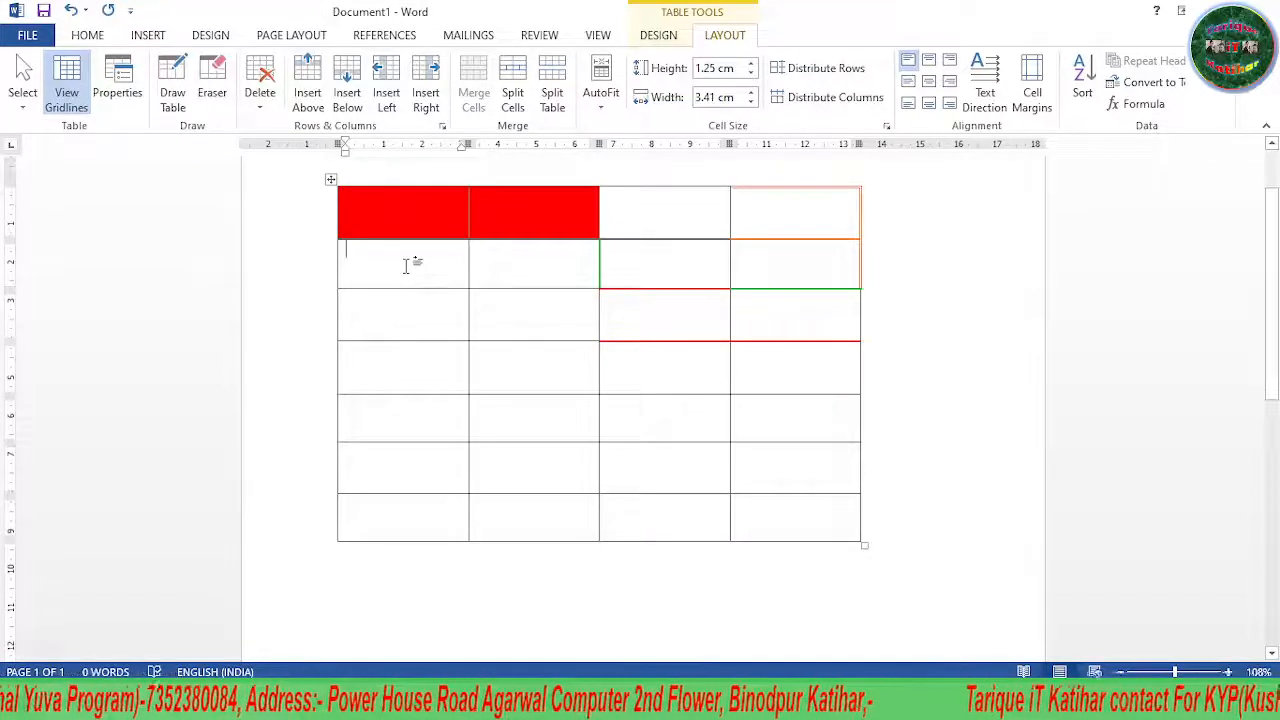
Toggle the table gridlines off and back on, with the whole table selected for the last switch
left_click(80, 106)
left_click(80, 106)
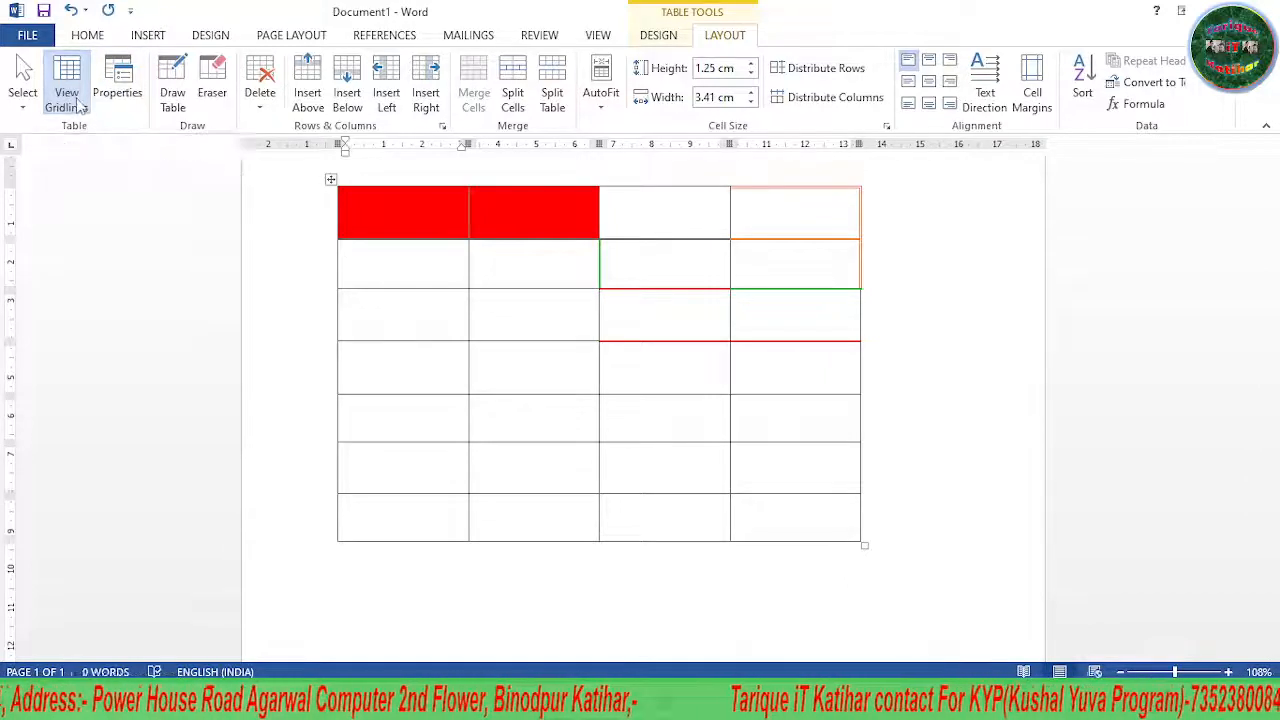
left_click(330, 179)
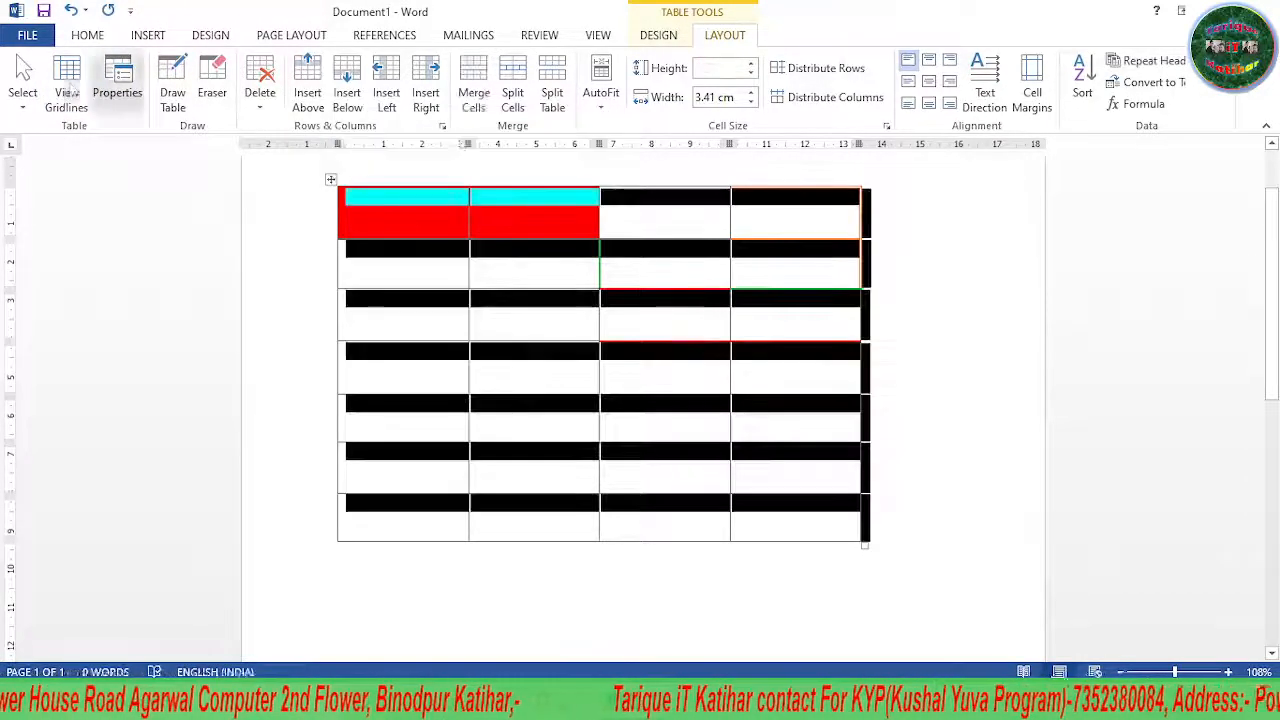
left_click(67, 92)
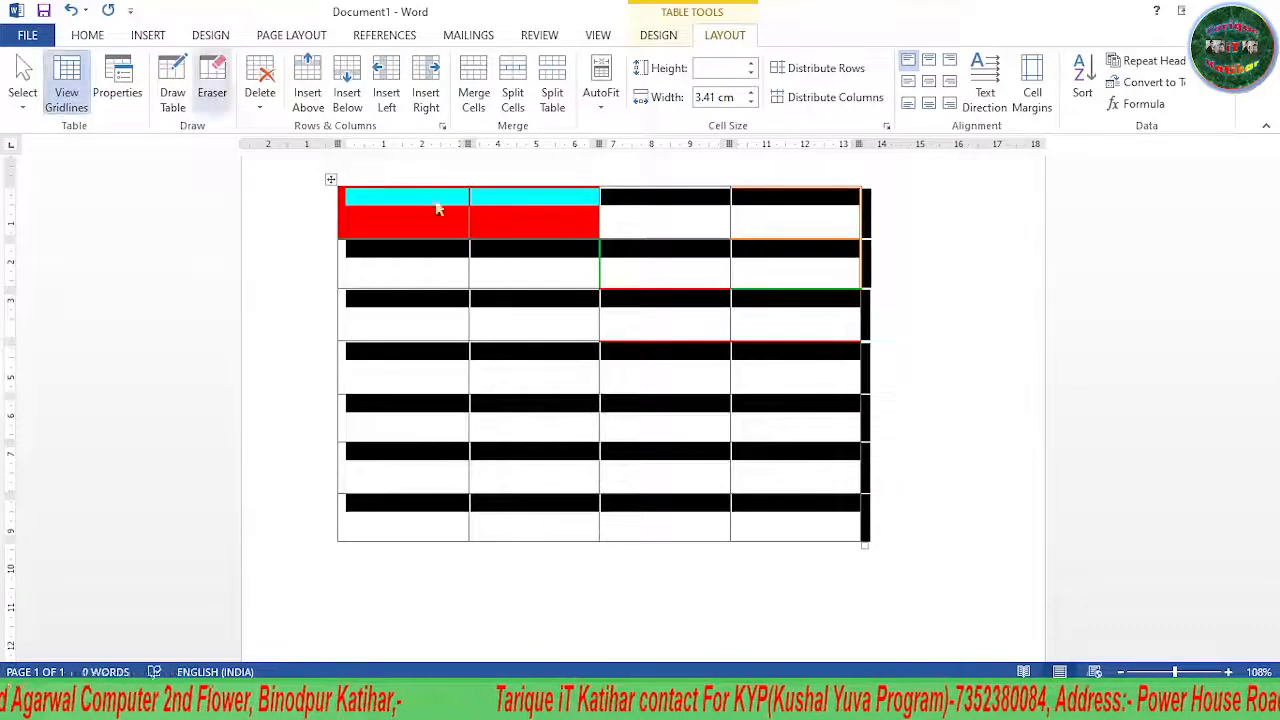
Clear the whole-table selection and place a centred insertion point in the first row's first cell
right_click(621, 296)
left_click(438, 236)
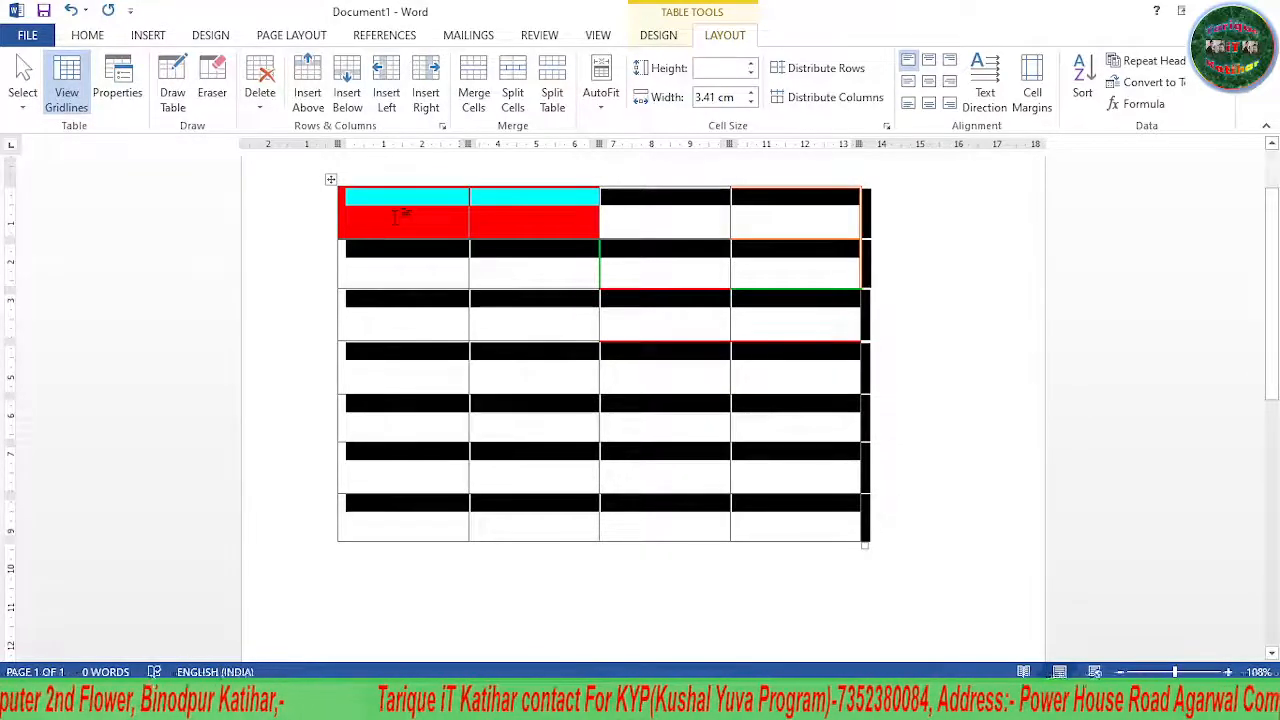
left_click(697, 390)
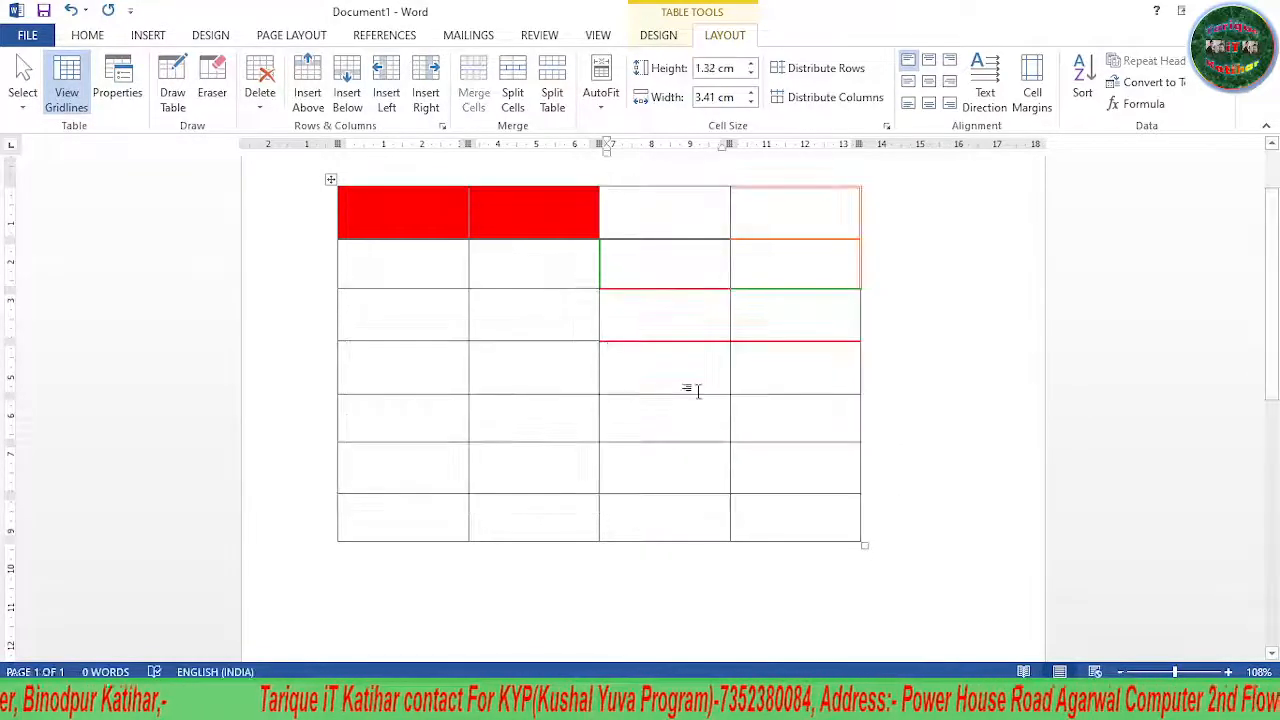
left_click(418, 230)
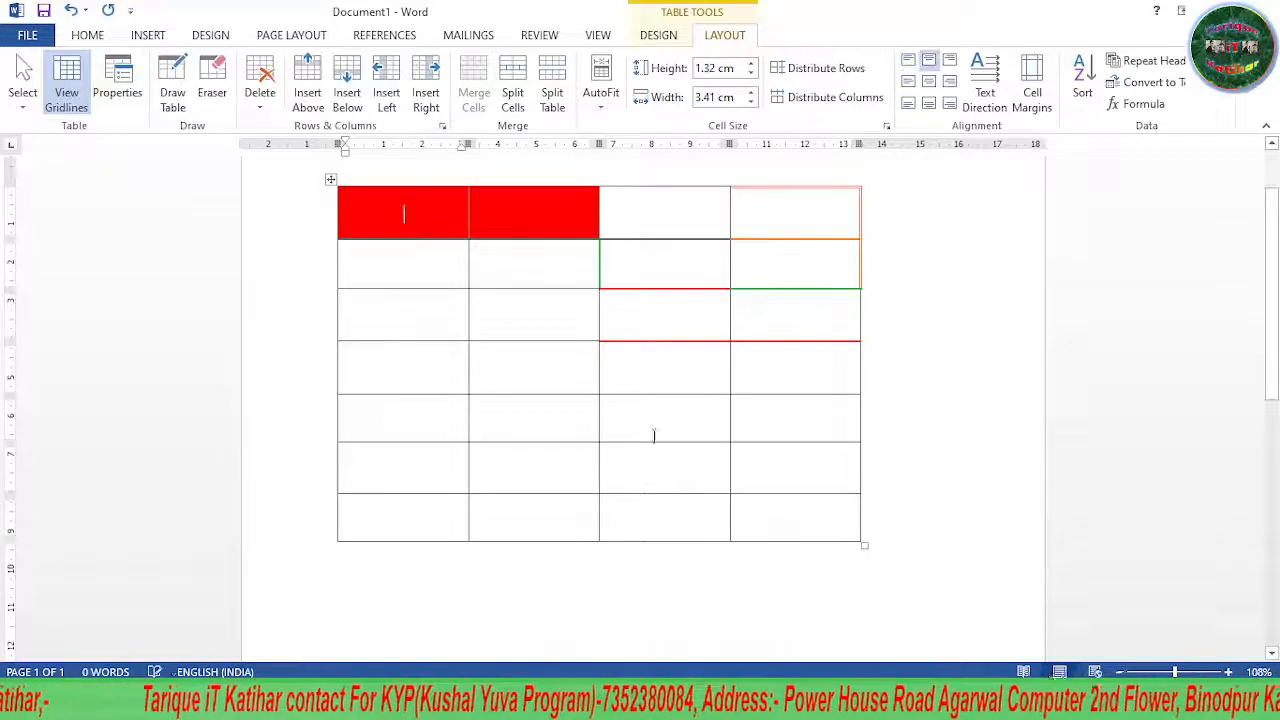
Select all the table's cells, and toggle the document gridlines on and off repeatedly, leaving them off
left_click_drag(418, 230, 811, 520)
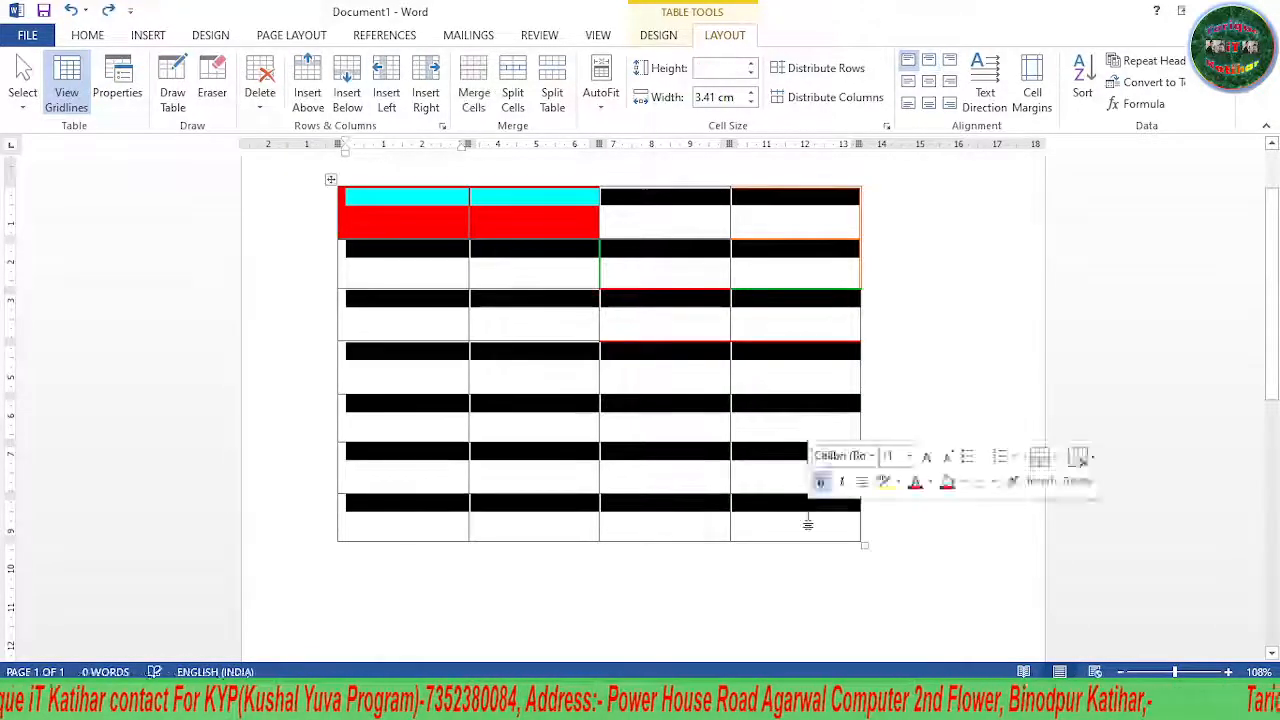
left_click(598, 35)
left_click(227, 86)
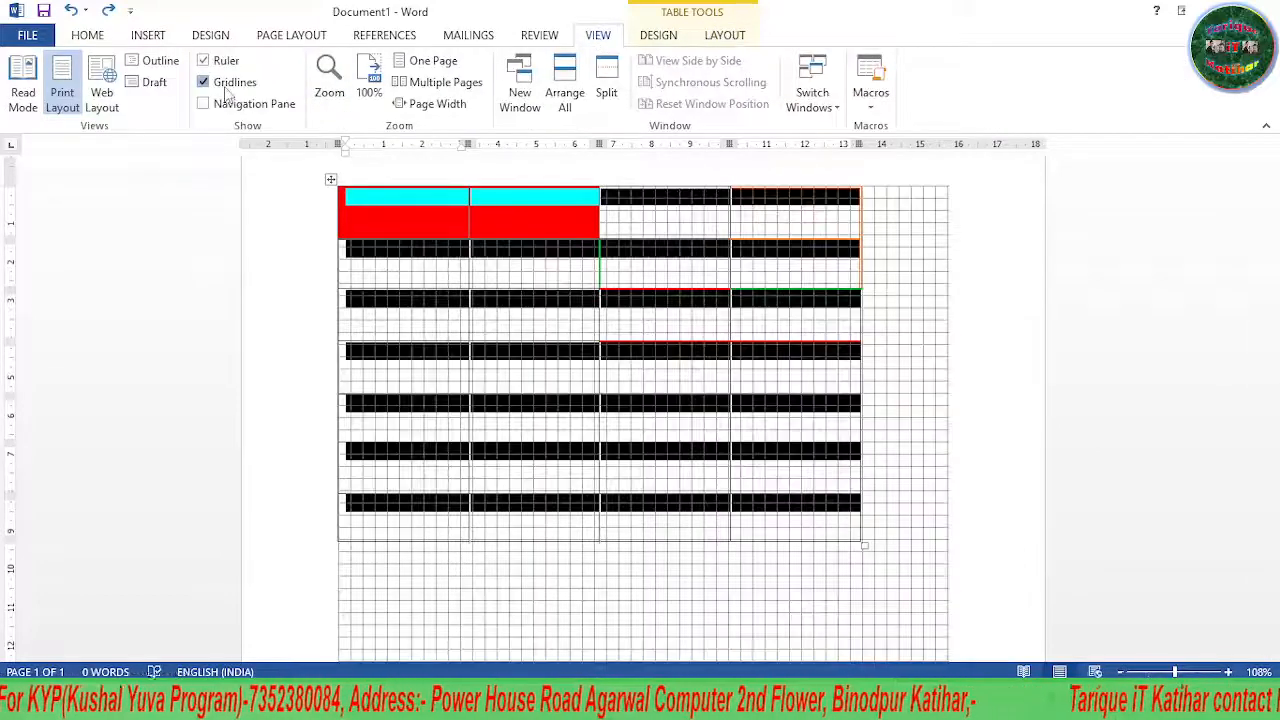
left_click(227, 90)
left_click(227, 90)
left_click(227, 90)
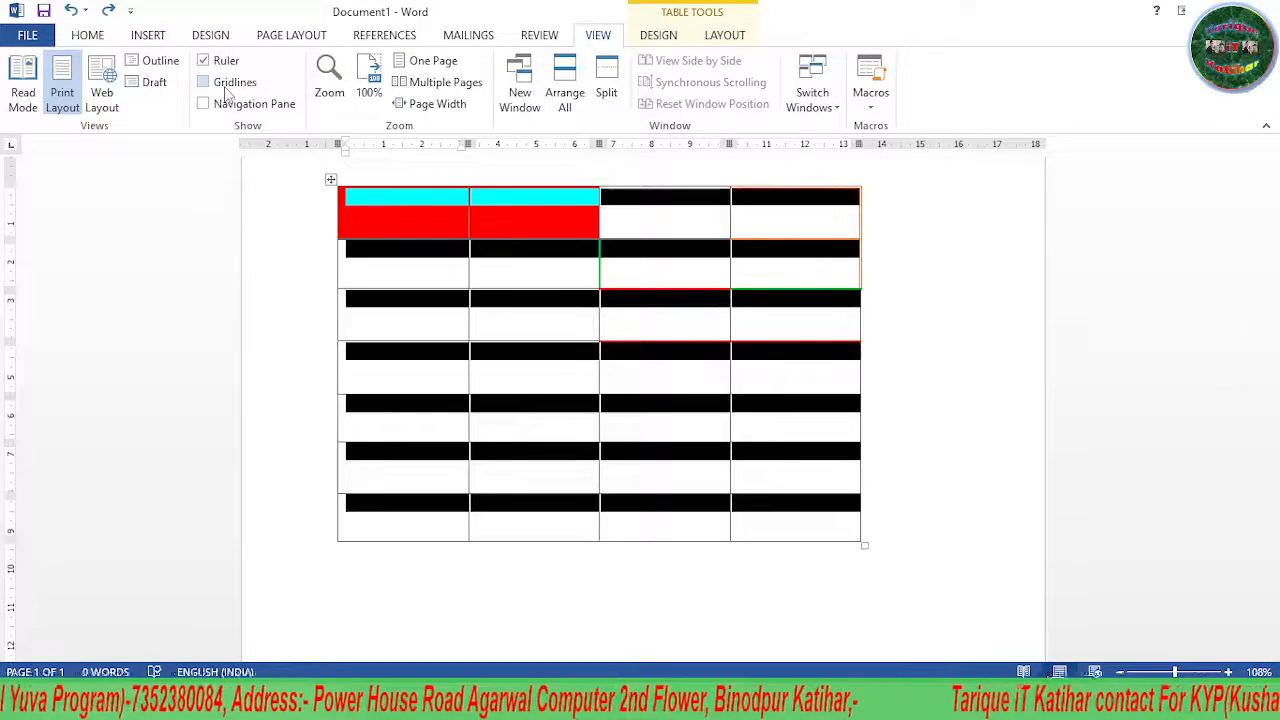
left_click(227, 90)
left_click(227, 90)
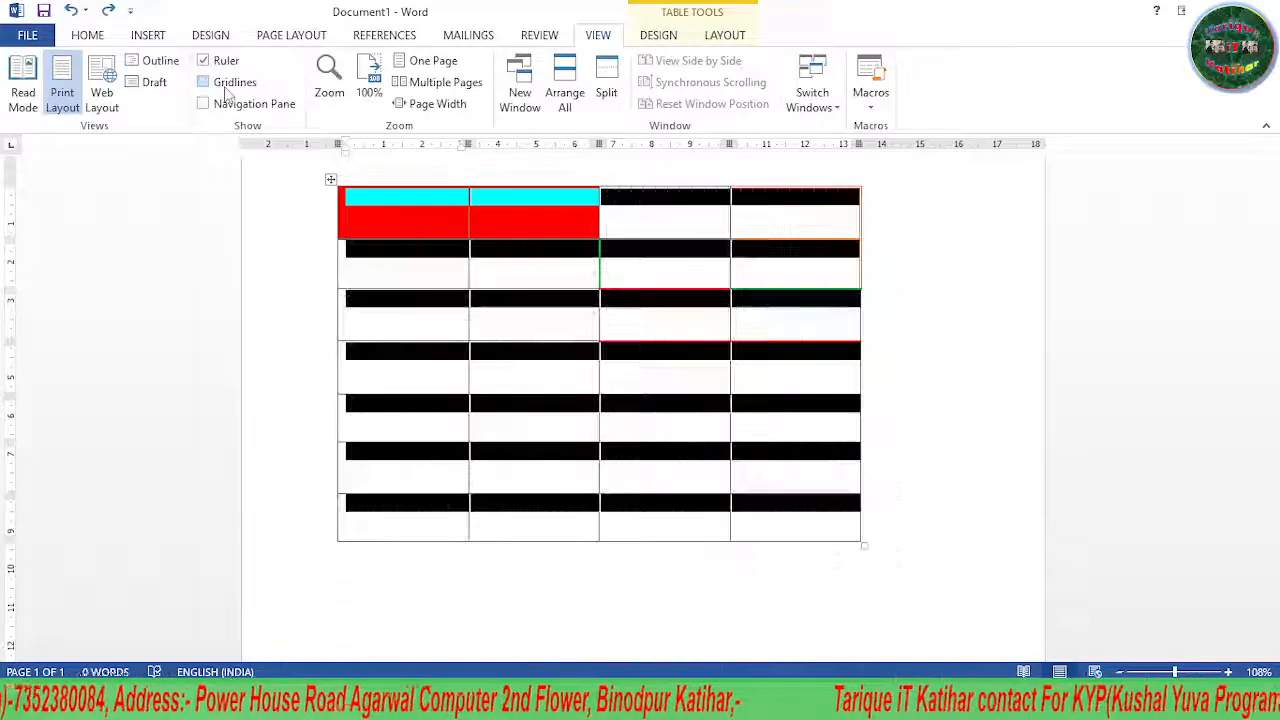
left_click(220, 86)
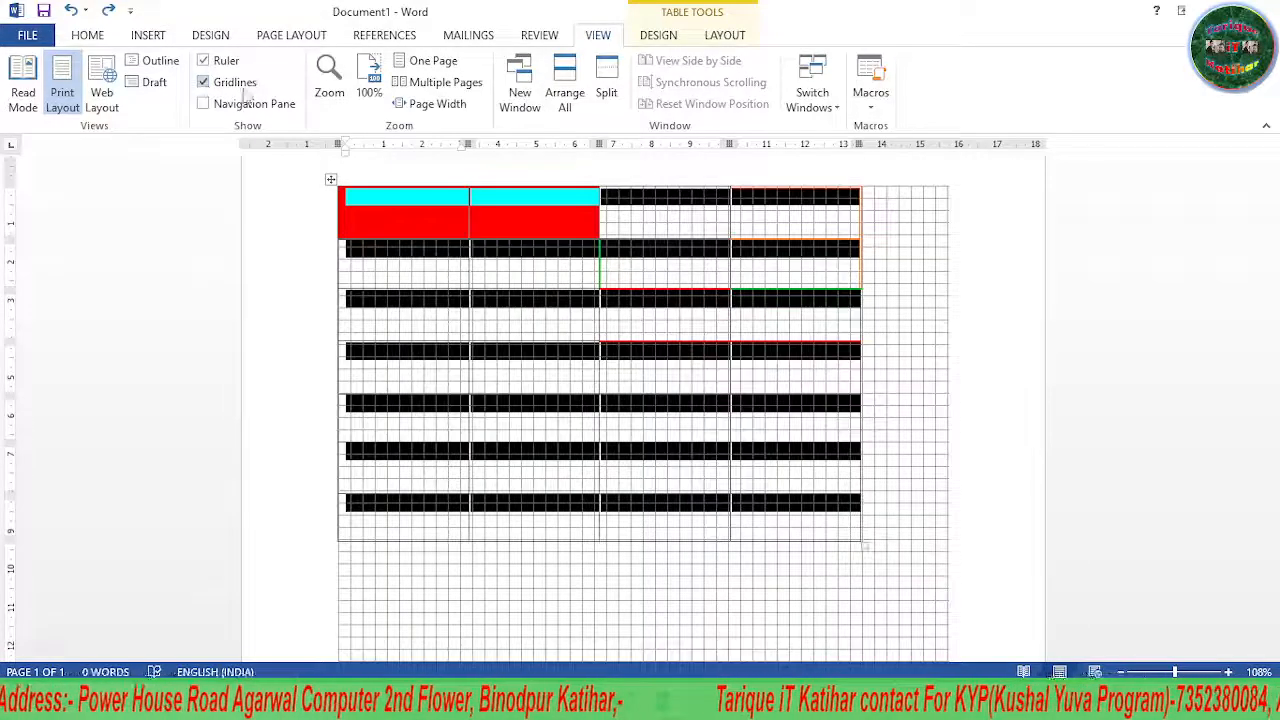
left_click(236, 90)
Toggle the gridlines of the selected table several times, leaving them off
left_click(725, 35)
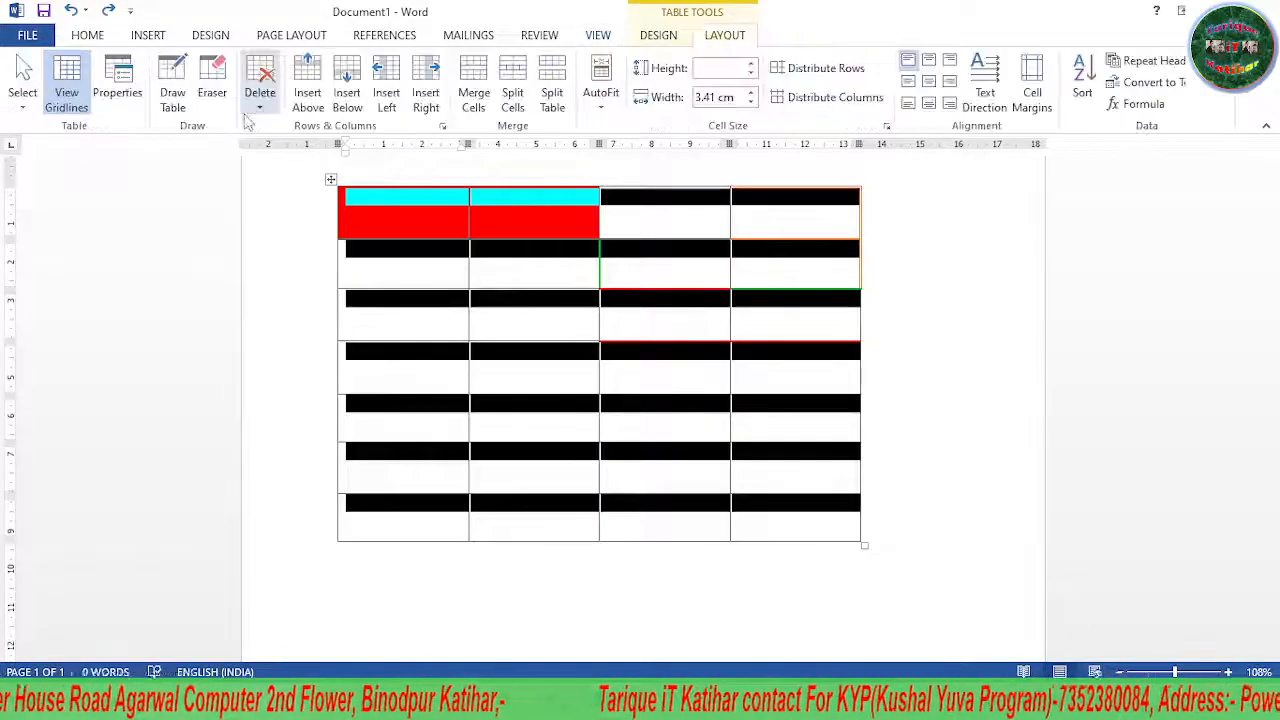
left_click(67, 104)
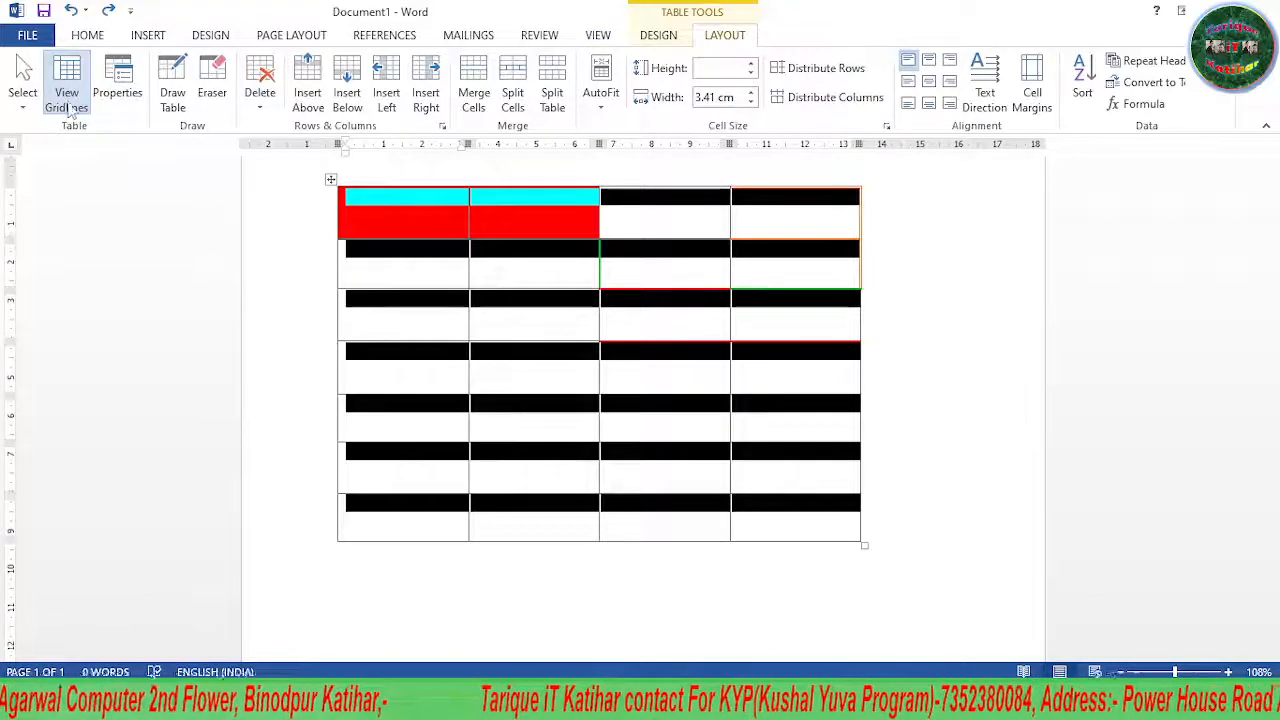
left_click(68, 104)
left_click(68, 104)
left_click(68, 104)
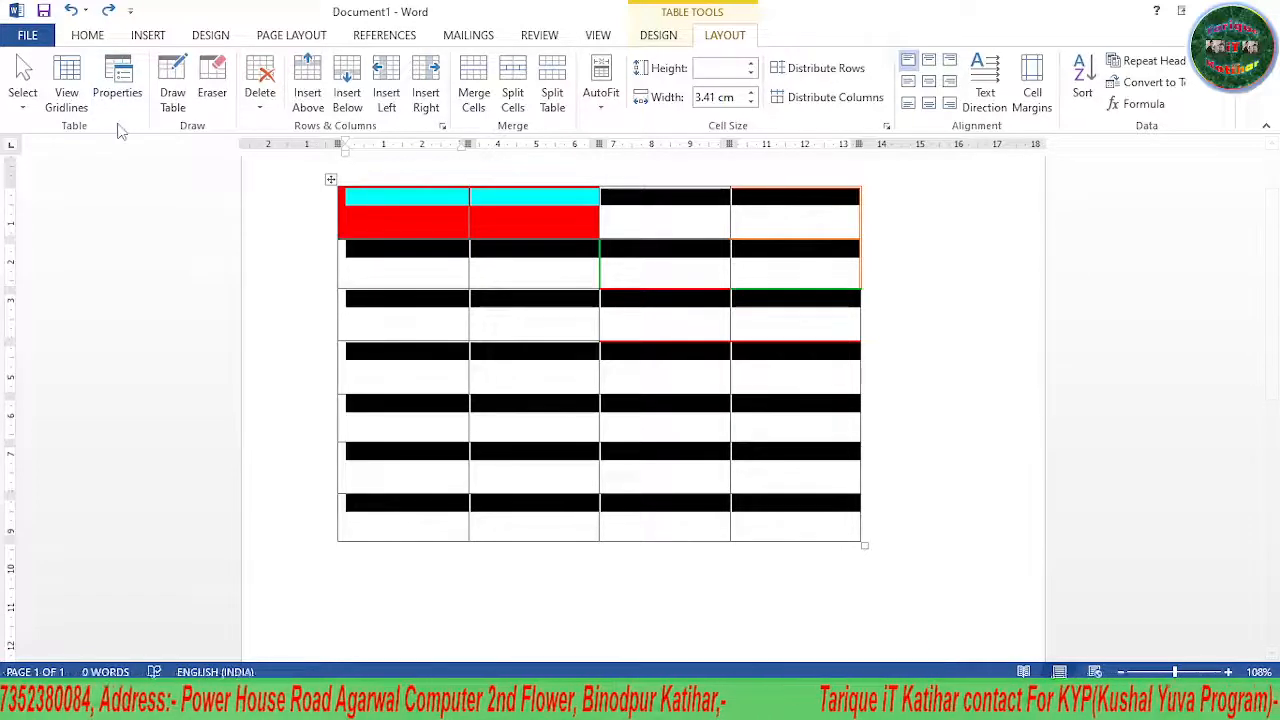
Examine the row, column, cell and alt text settings in the table's properties, and close them without changes
left_click(117, 88)
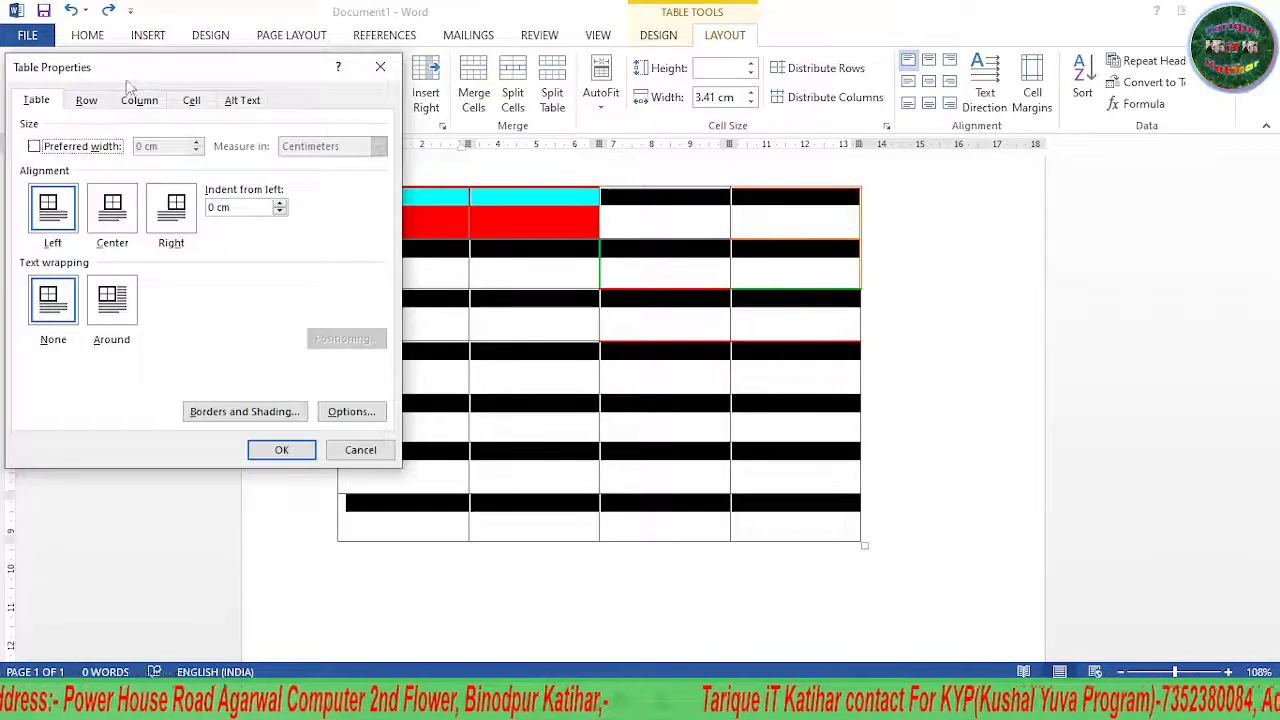
left_click_drag(129, 80, 268, 50)
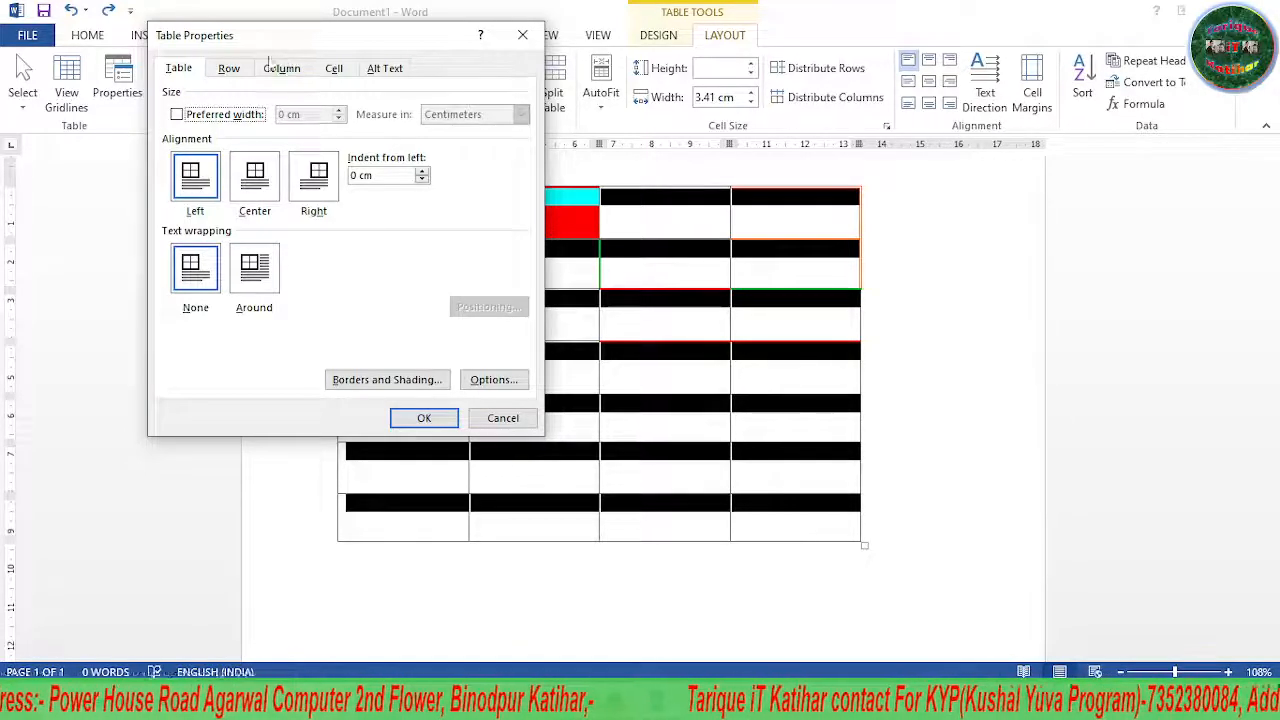
left_click(235, 68)
left_click(293, 70)
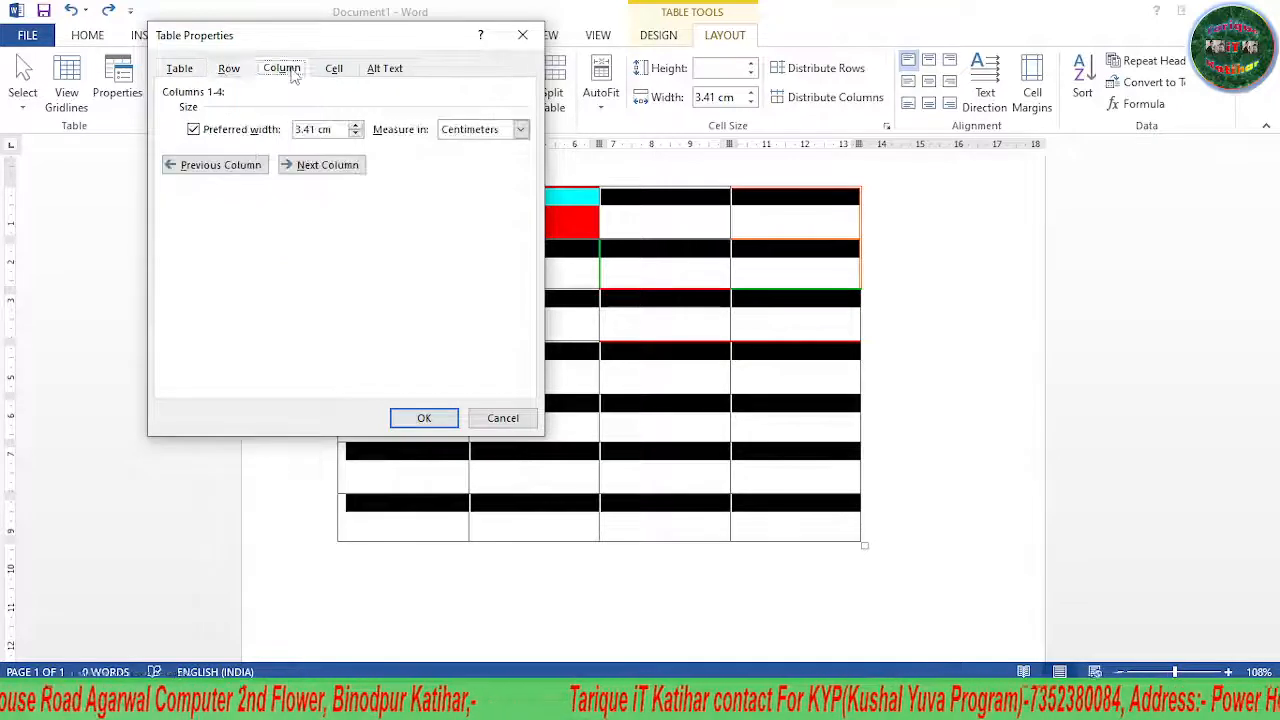
left_click(331, 70)
left_click(368, 70)
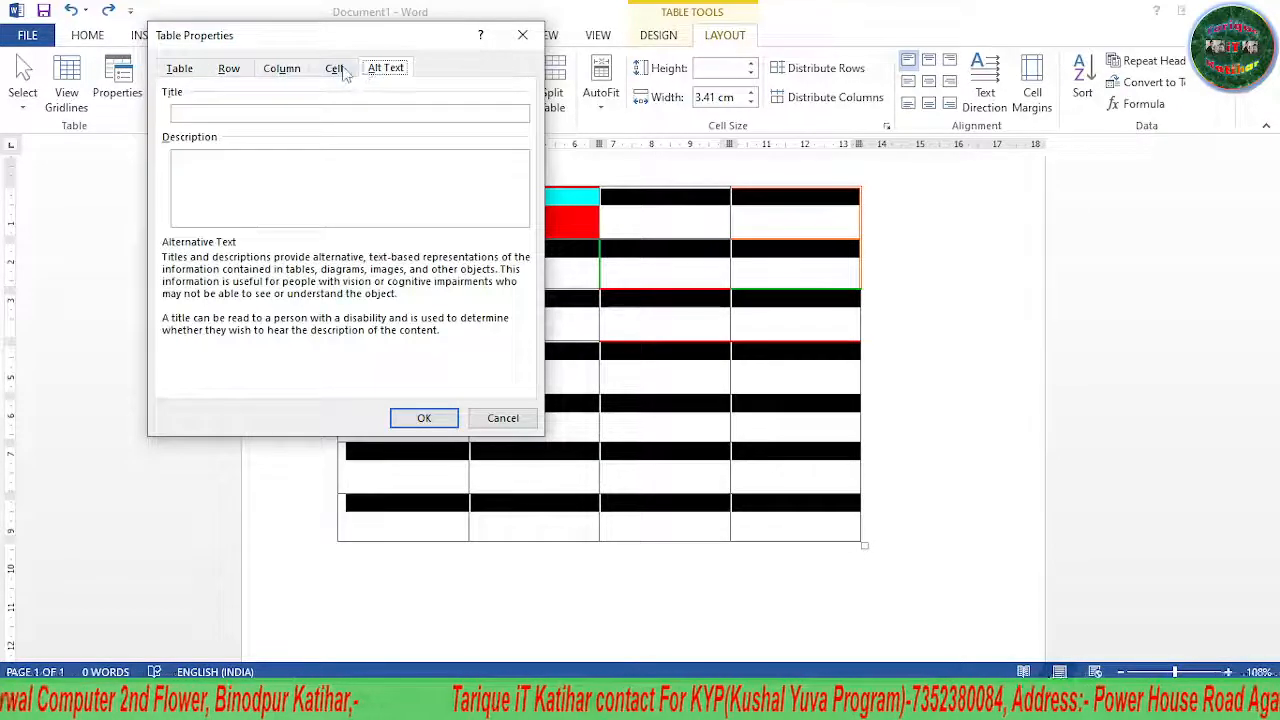
left_click(228, 70)
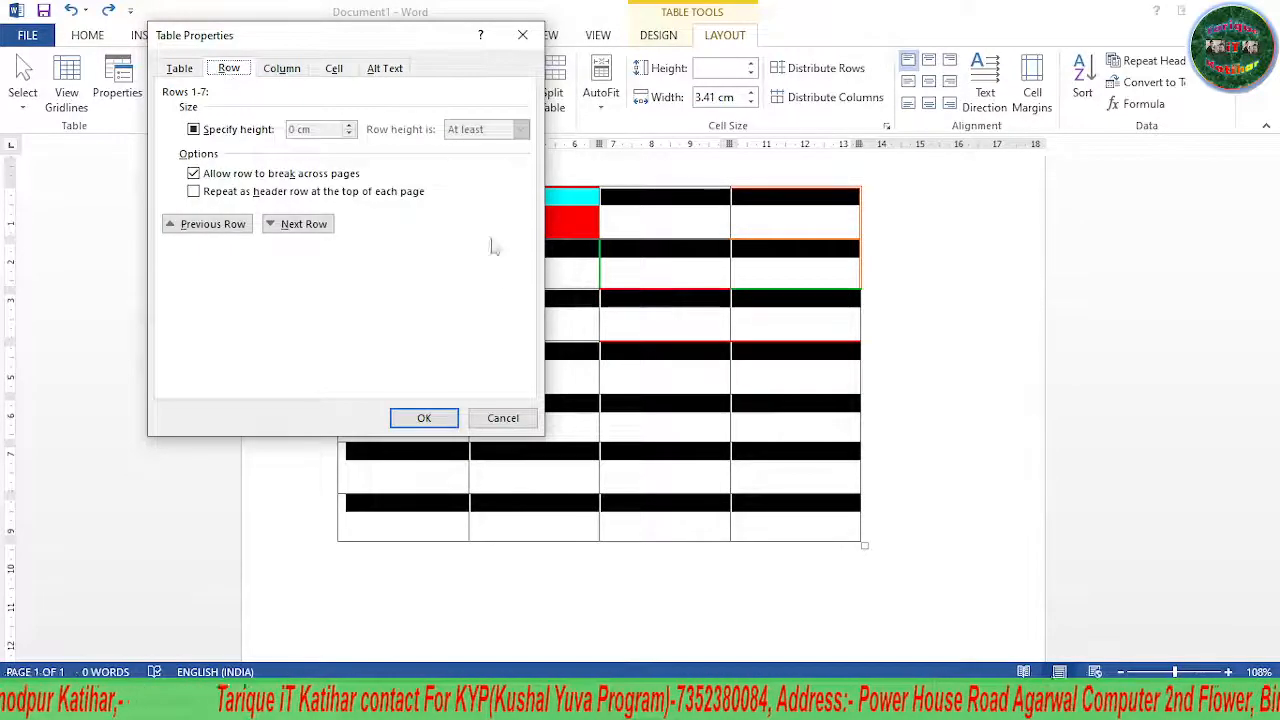
left_click(502, 419)
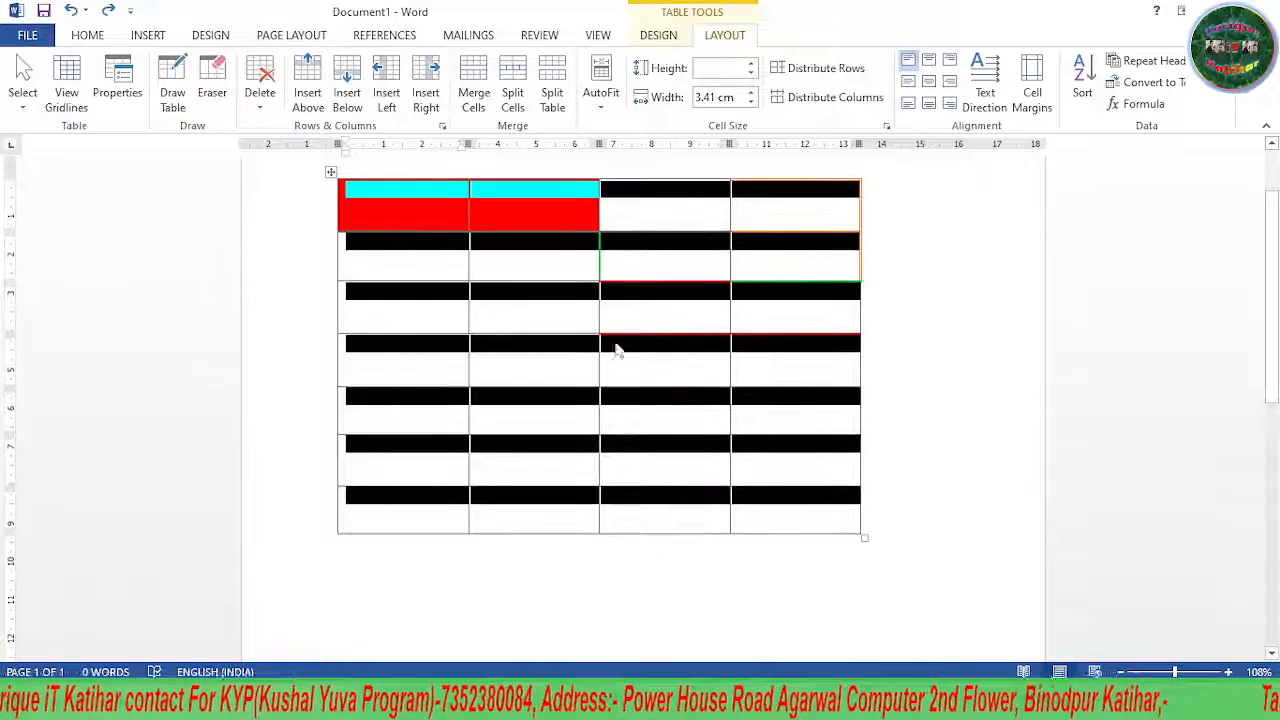
Draw a vertical red line through the third-column cells of rows three and four, and undo a horizontal line drawn across the fourth row's second cell
left_click(610, 346)
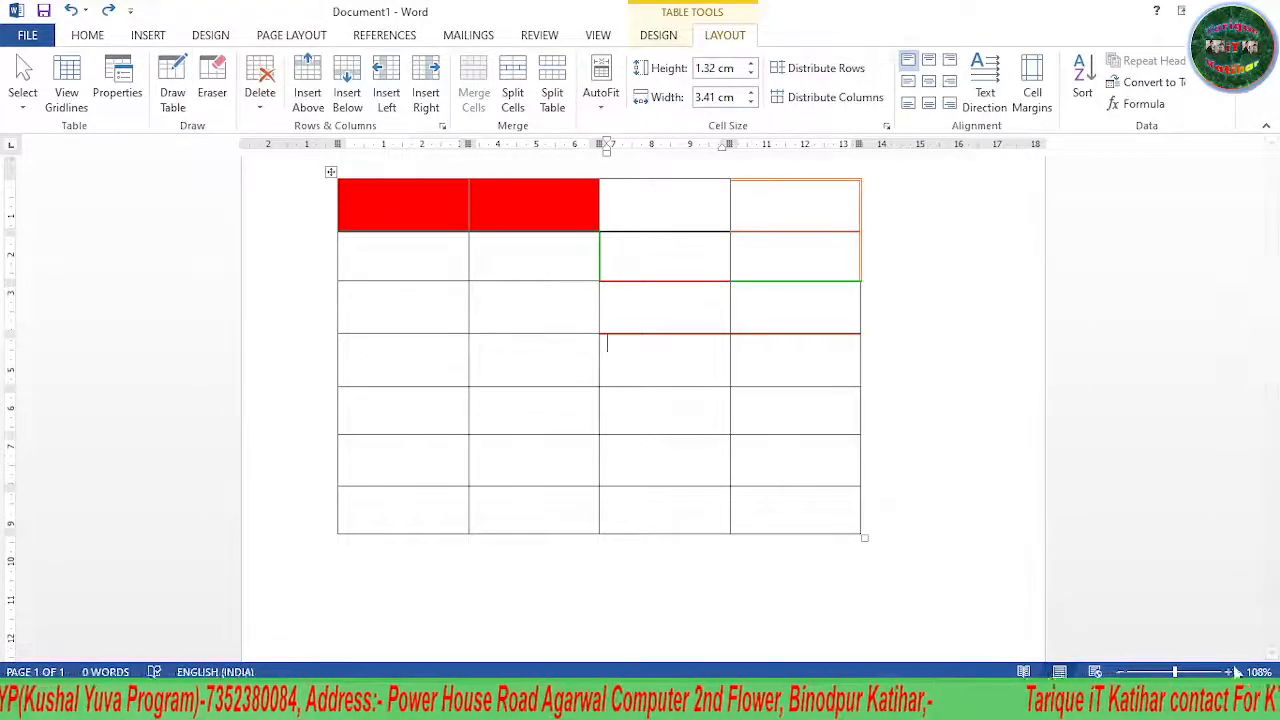
scroll(657, 345, "up", 14)
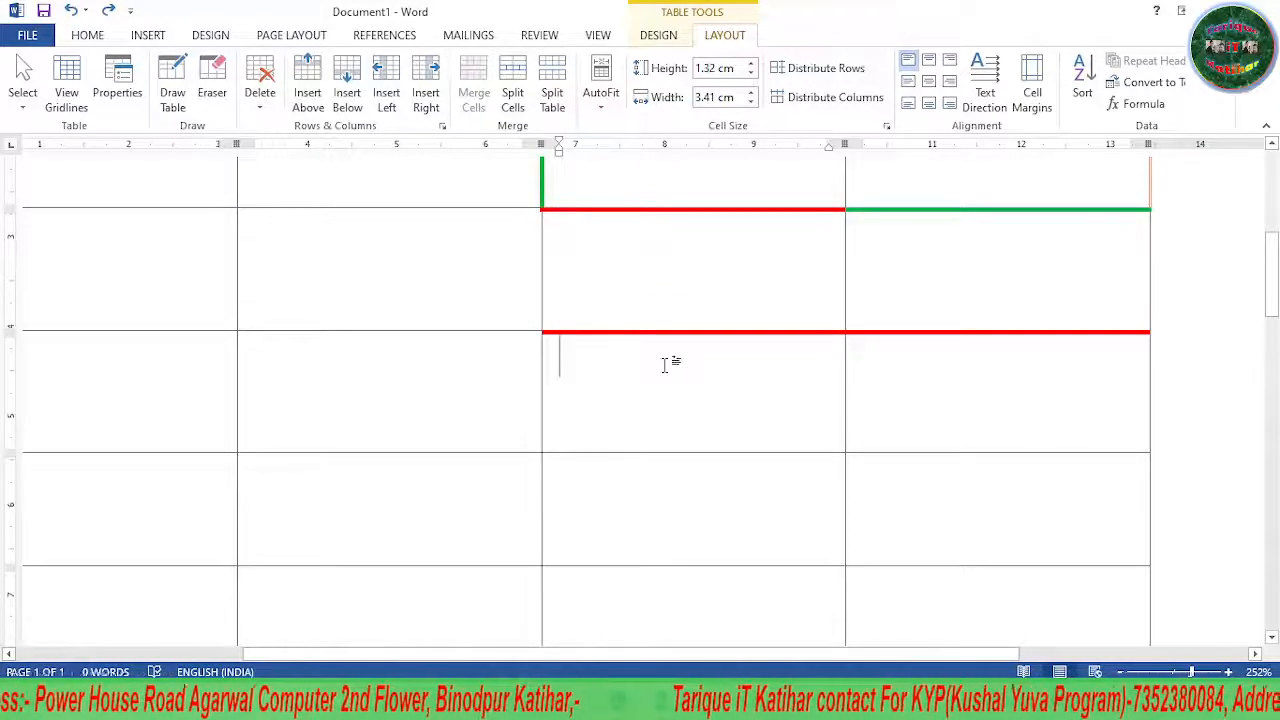
left_click(172, 92)
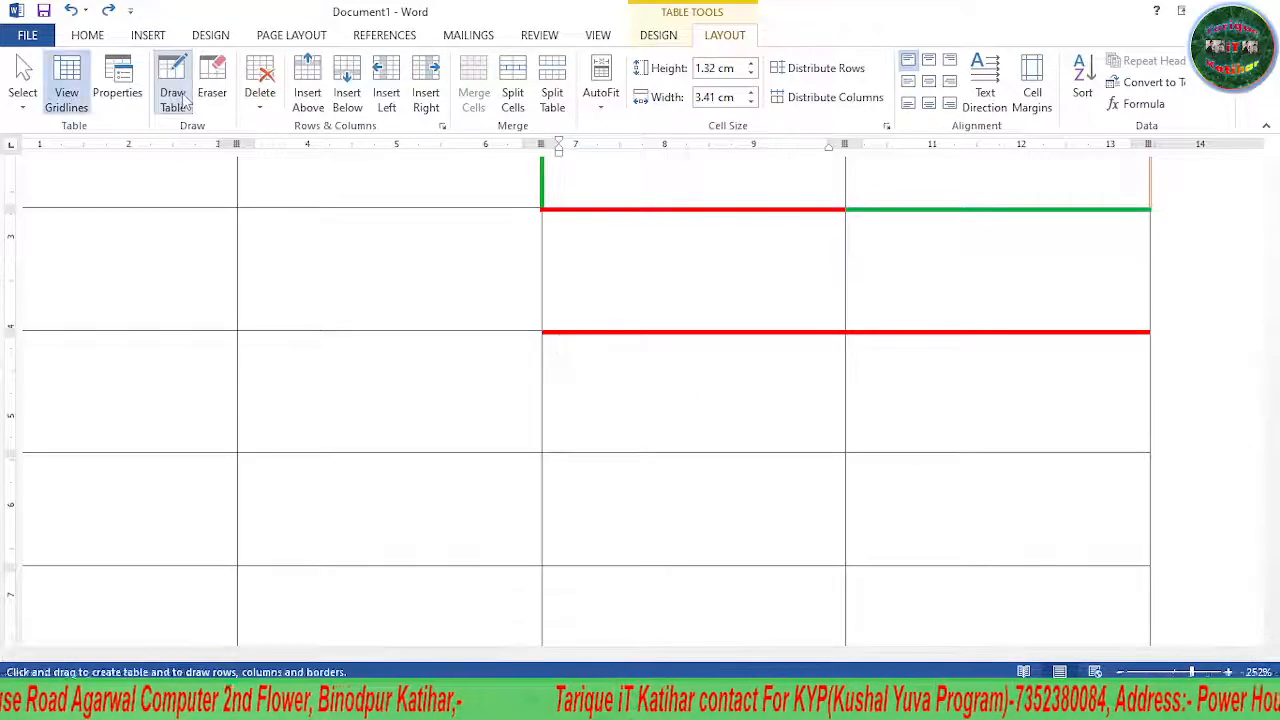
left_click_drag(684, 328, 679, 404)
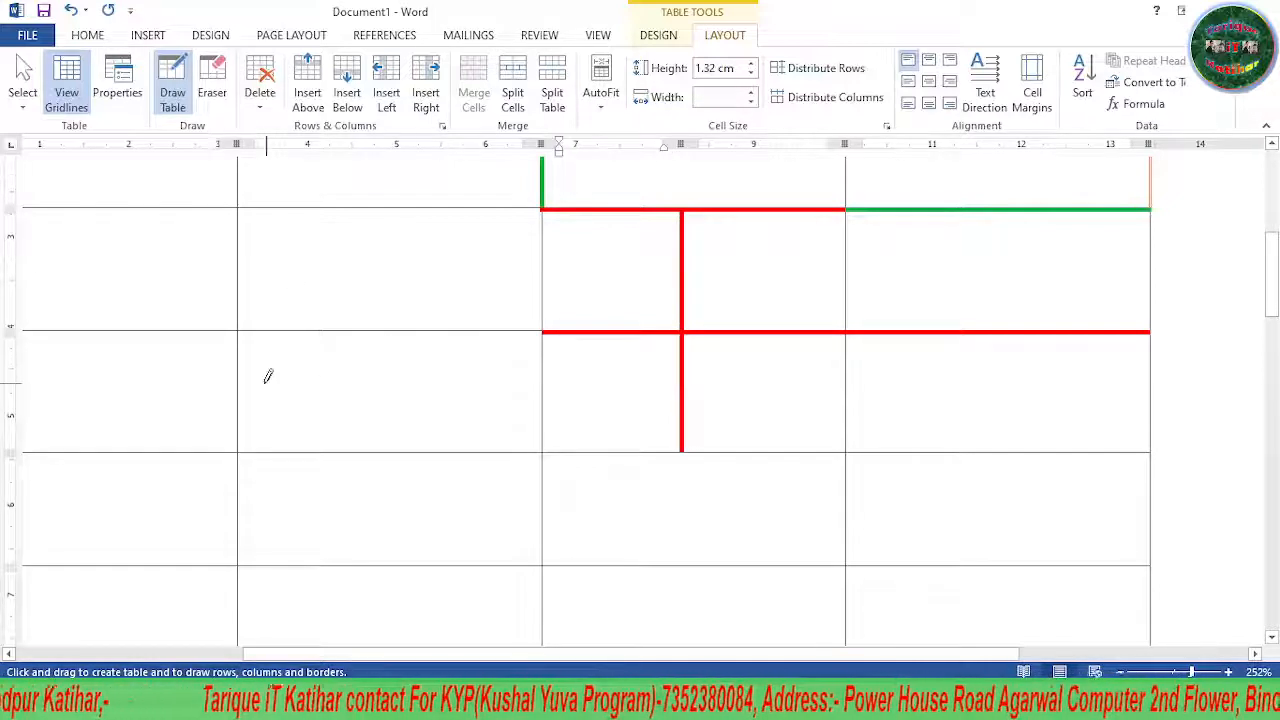
left_click_drag(248, 375, 475, 380)
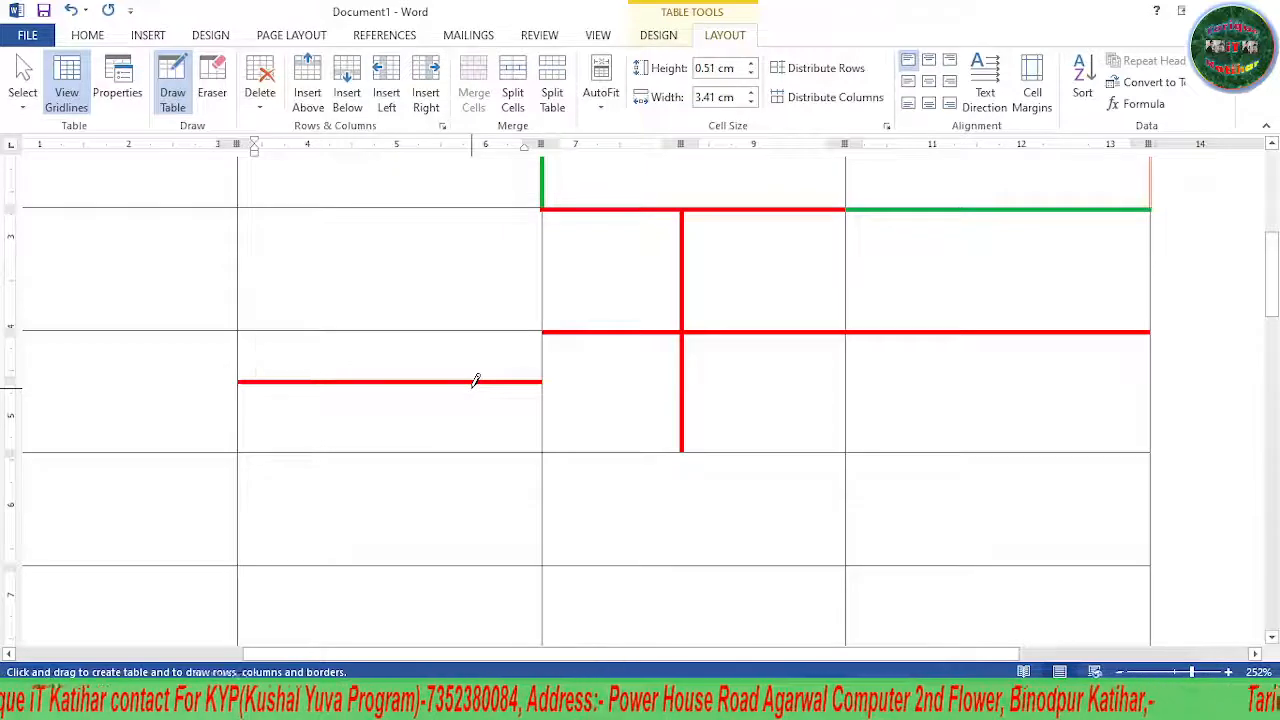
key("ctrl+z")
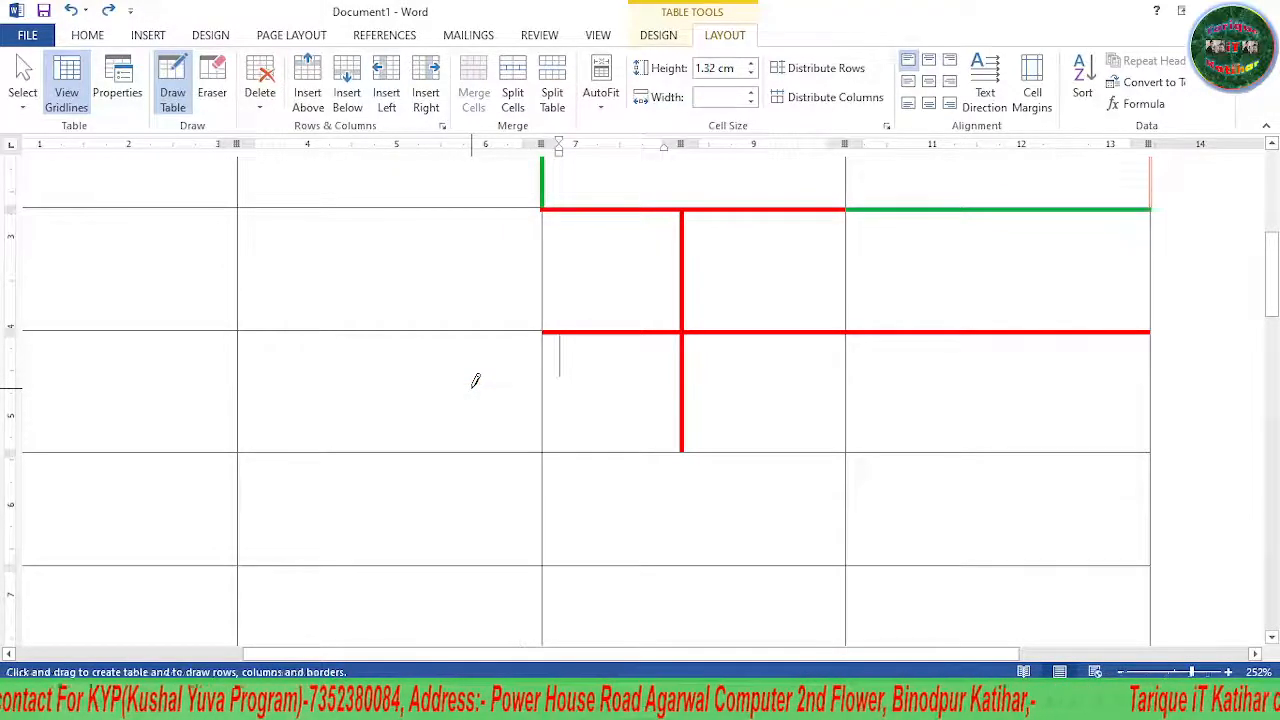
Erase both segments of the vertical red line dividing the third-column cells in rows three and four
scroll(475, 380, "down", 3)
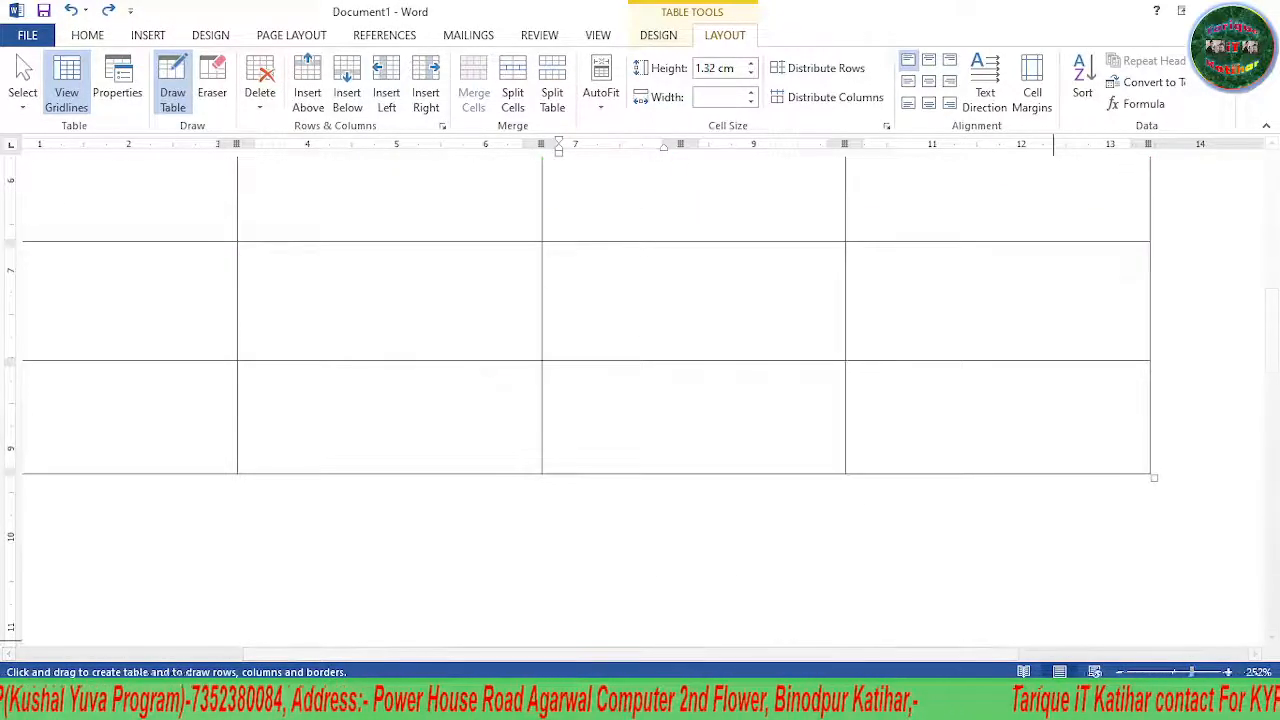
scroll(905, 440, "down", 15, "ctrl")
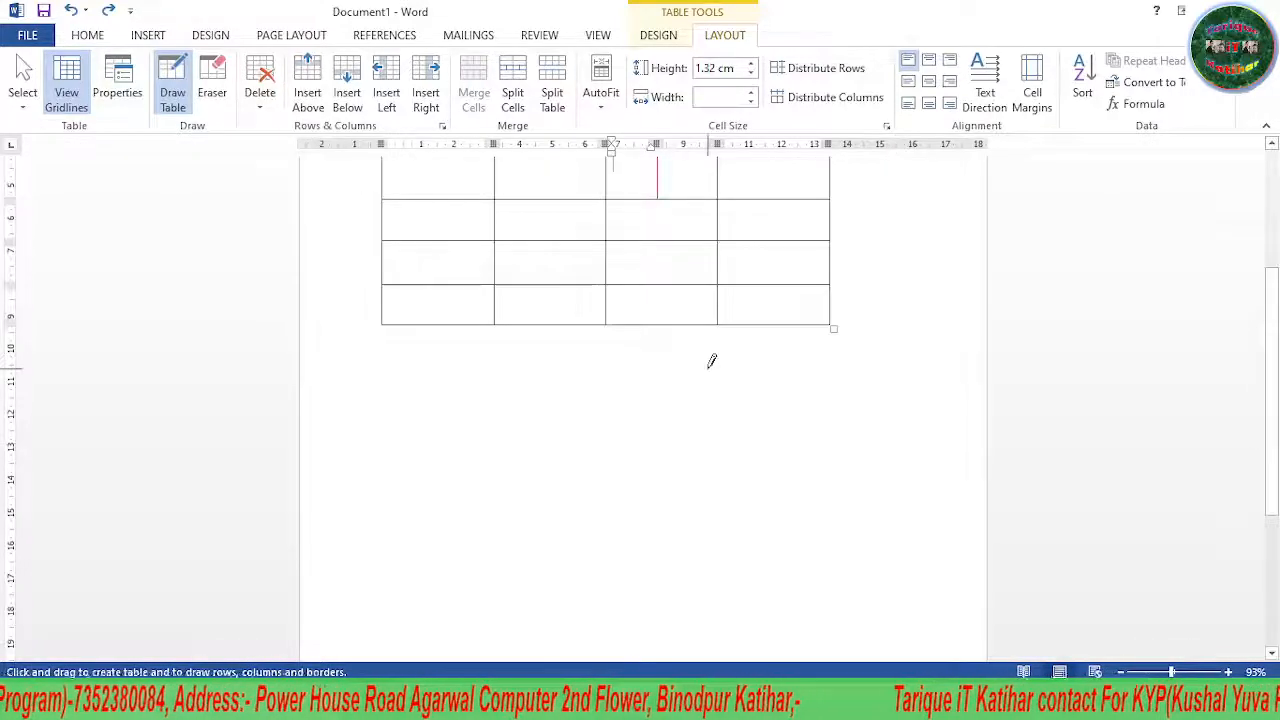
scroll(711, 361, "up", 3)
scroll(711, 361, "up", 1)
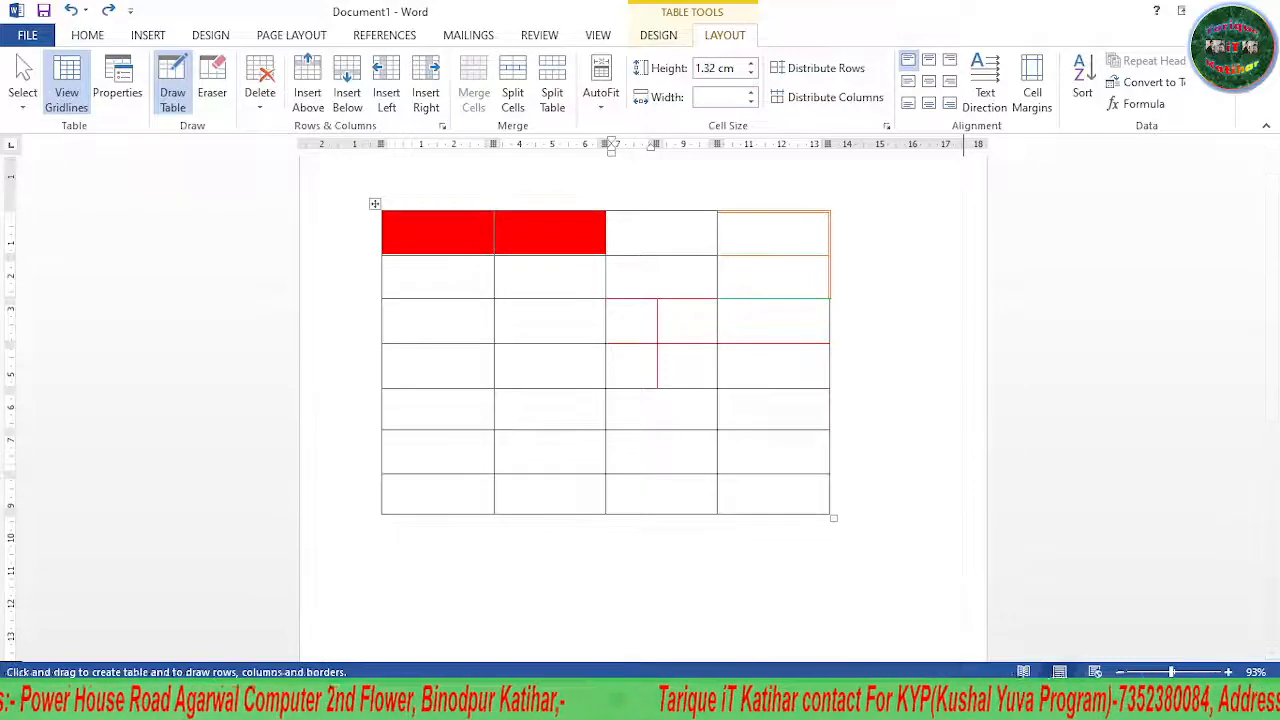
left_click(1206, 672)
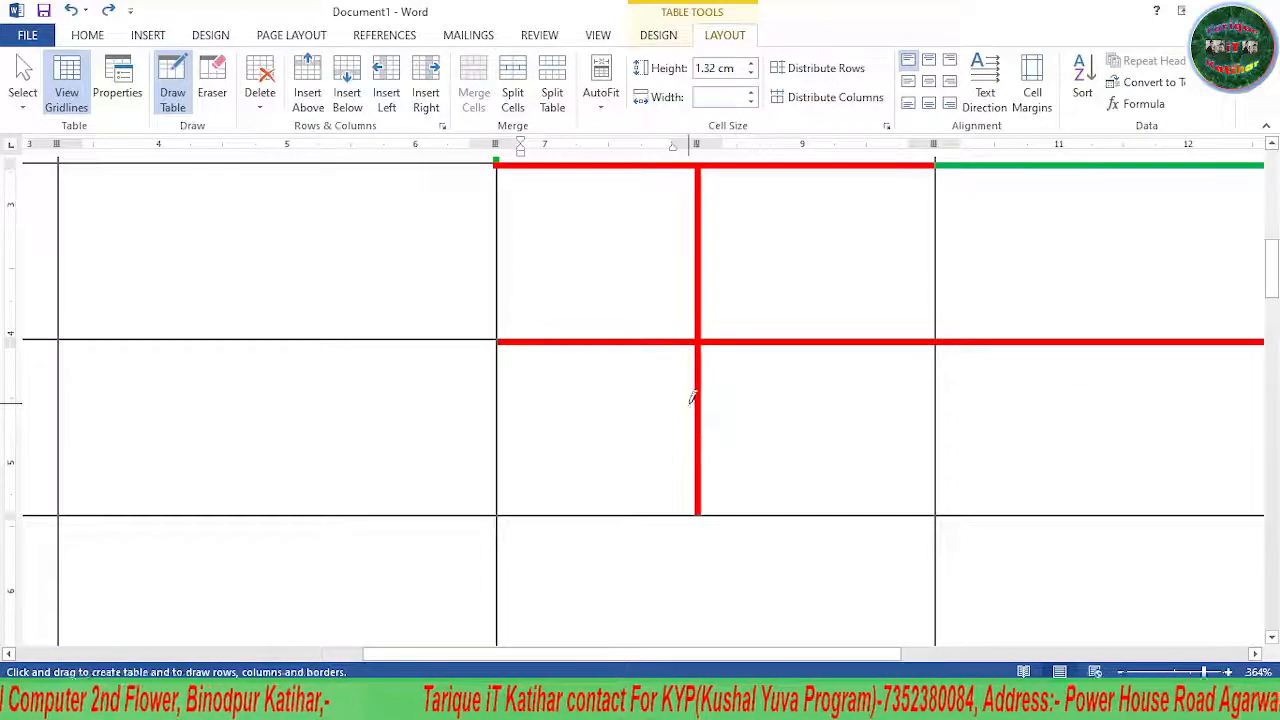
right_click(206, 100)
left_click(216, 82)
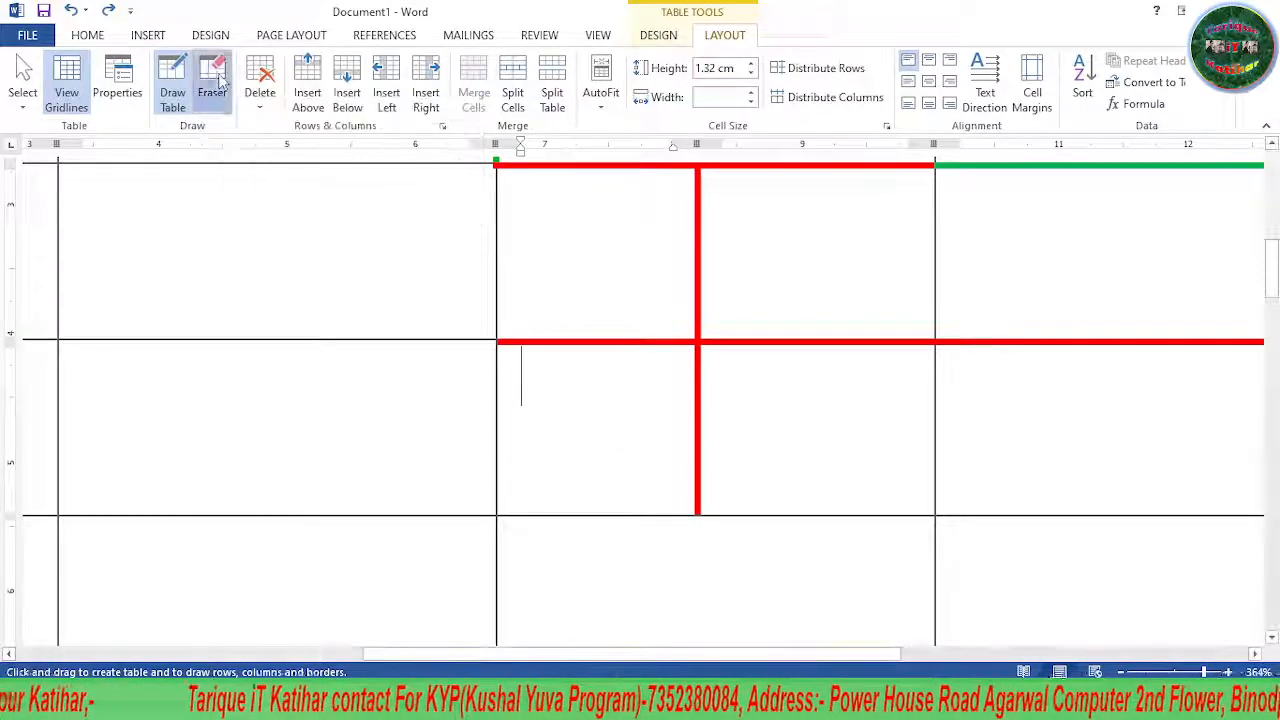
left_click(703, 408)
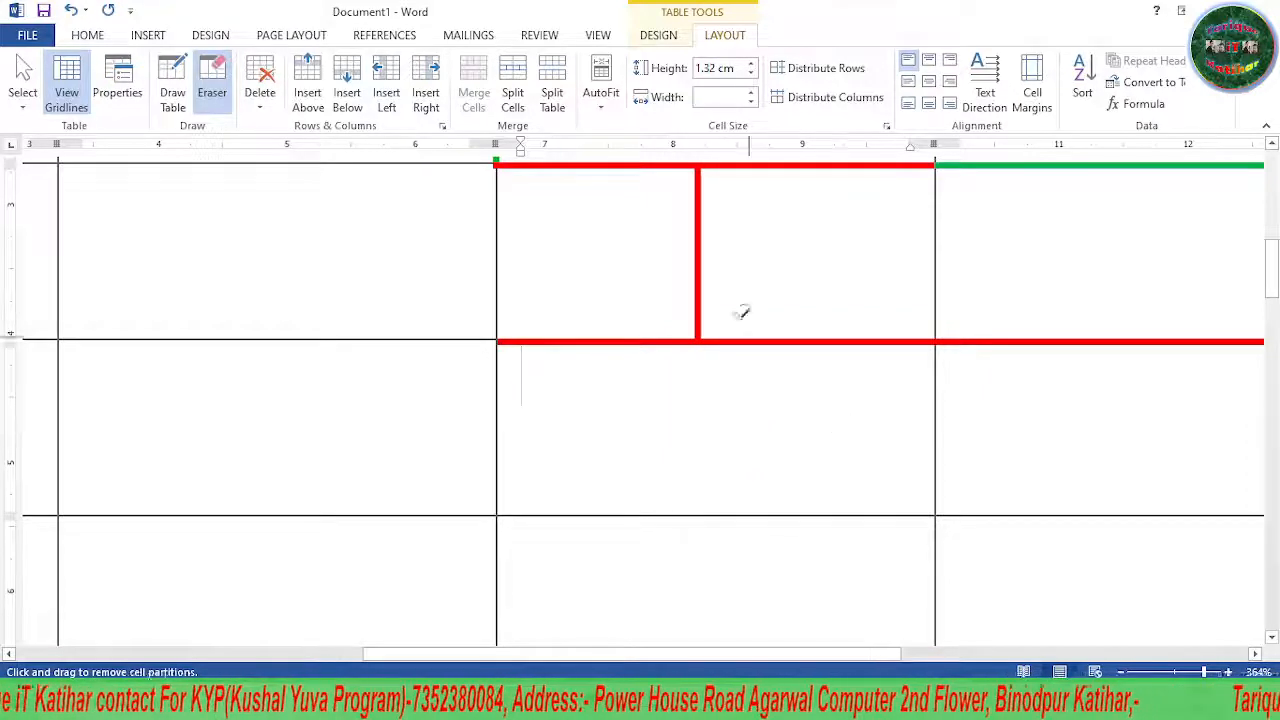
left_click(698, 250)
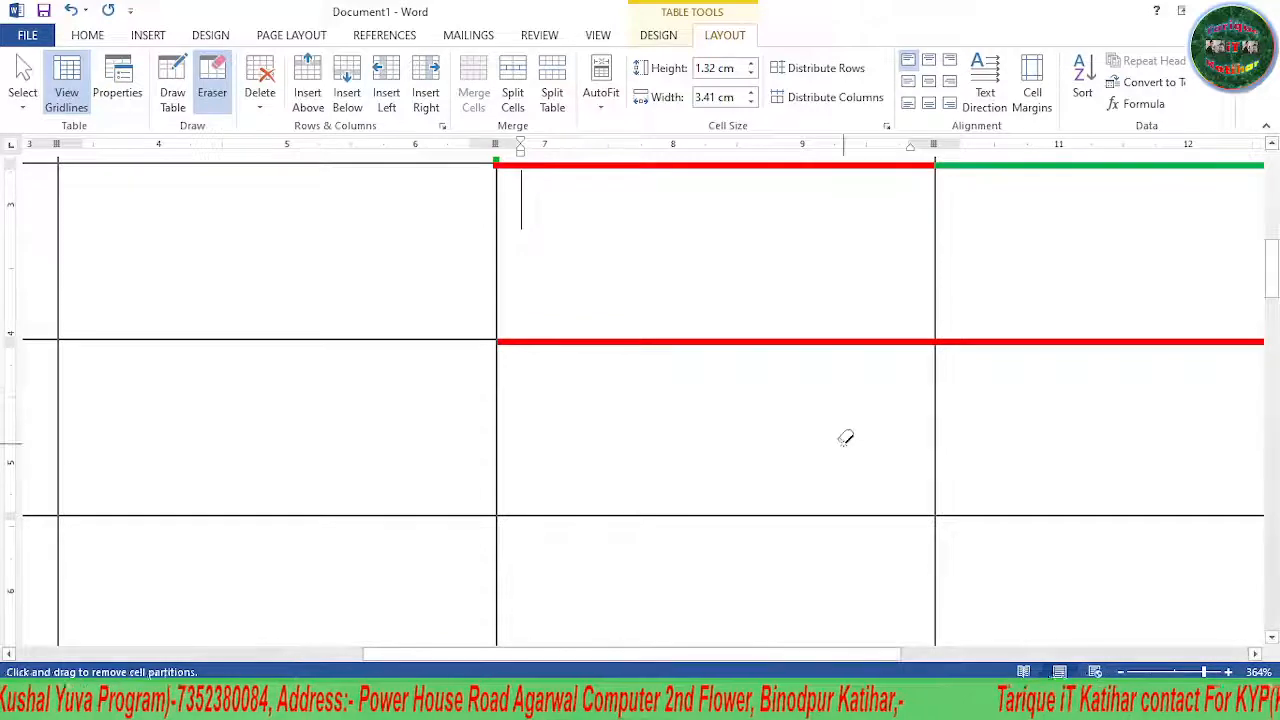
Leave the Eraser and place the insertion point in the sixth row's last cell
left_click(1177, 672)
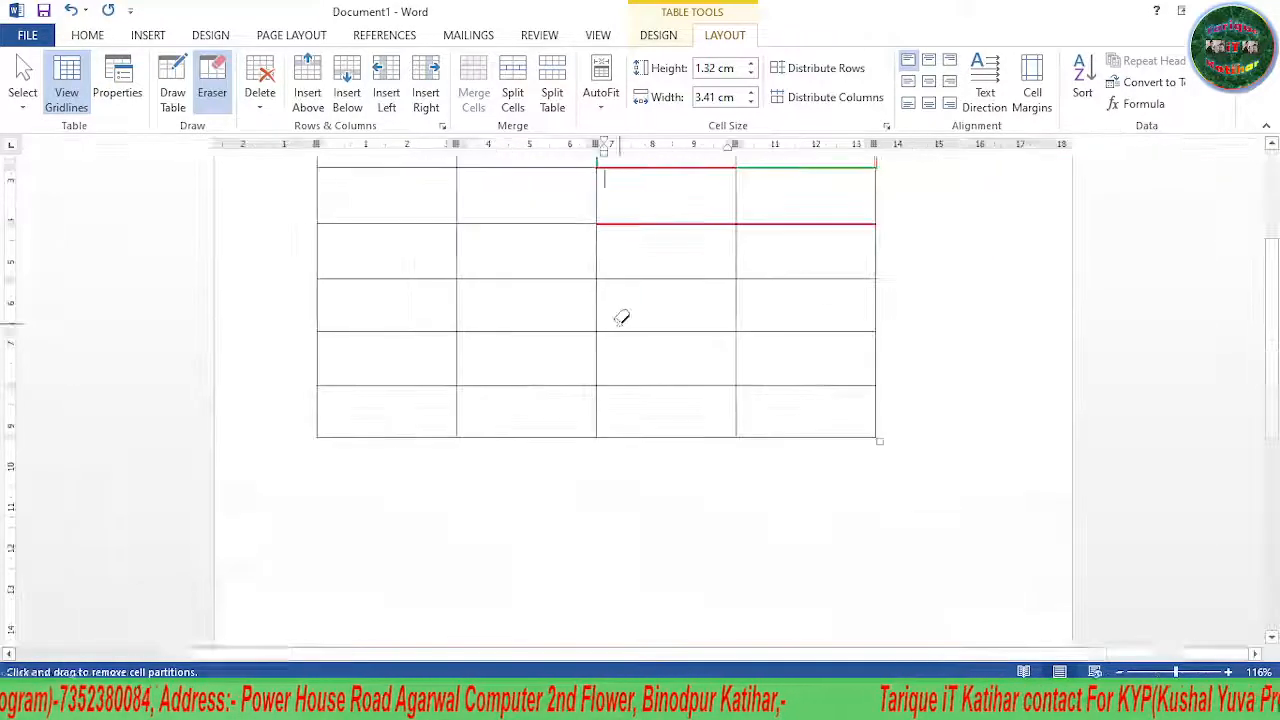
left_click(263, 100)
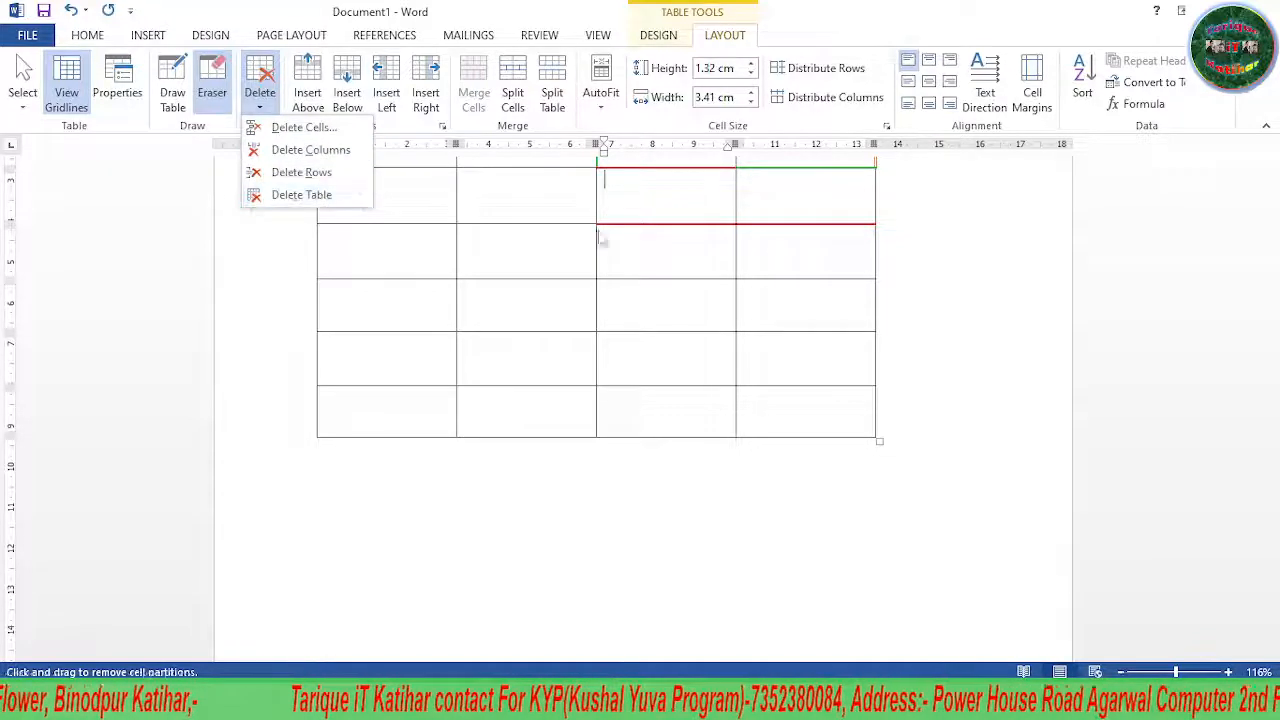
left_click(636, 253)
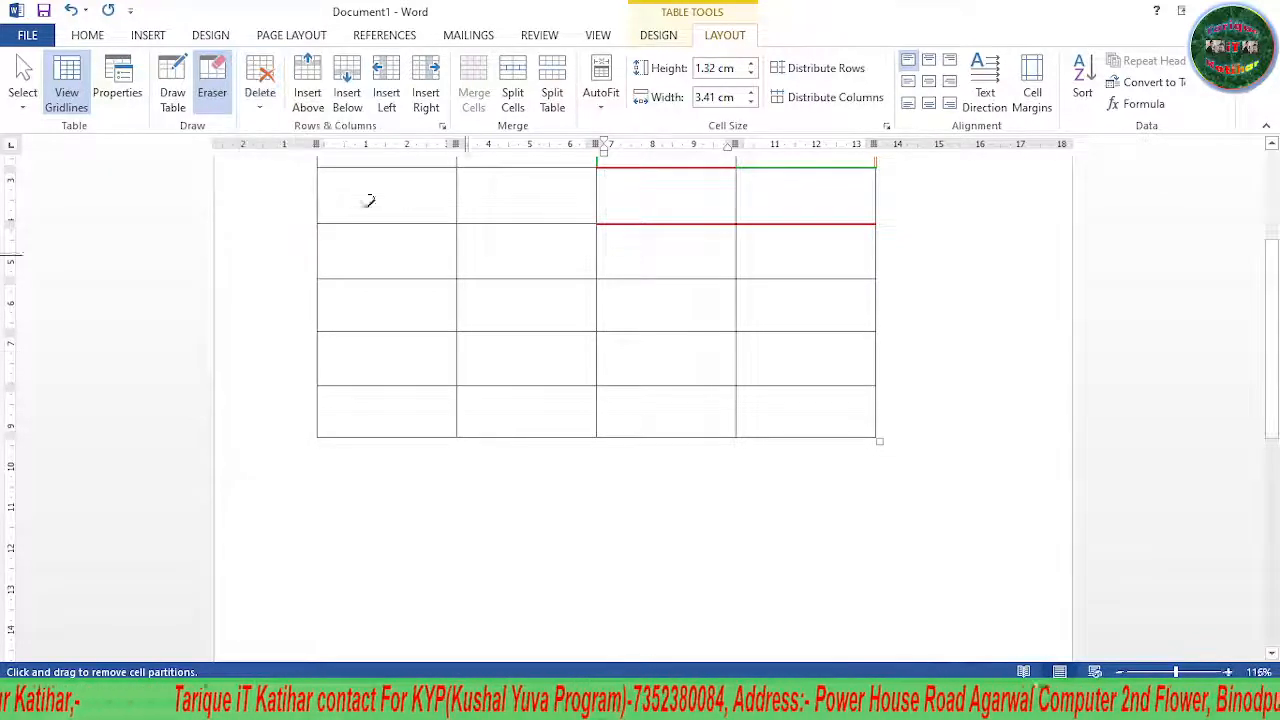
left_click(84, 35)
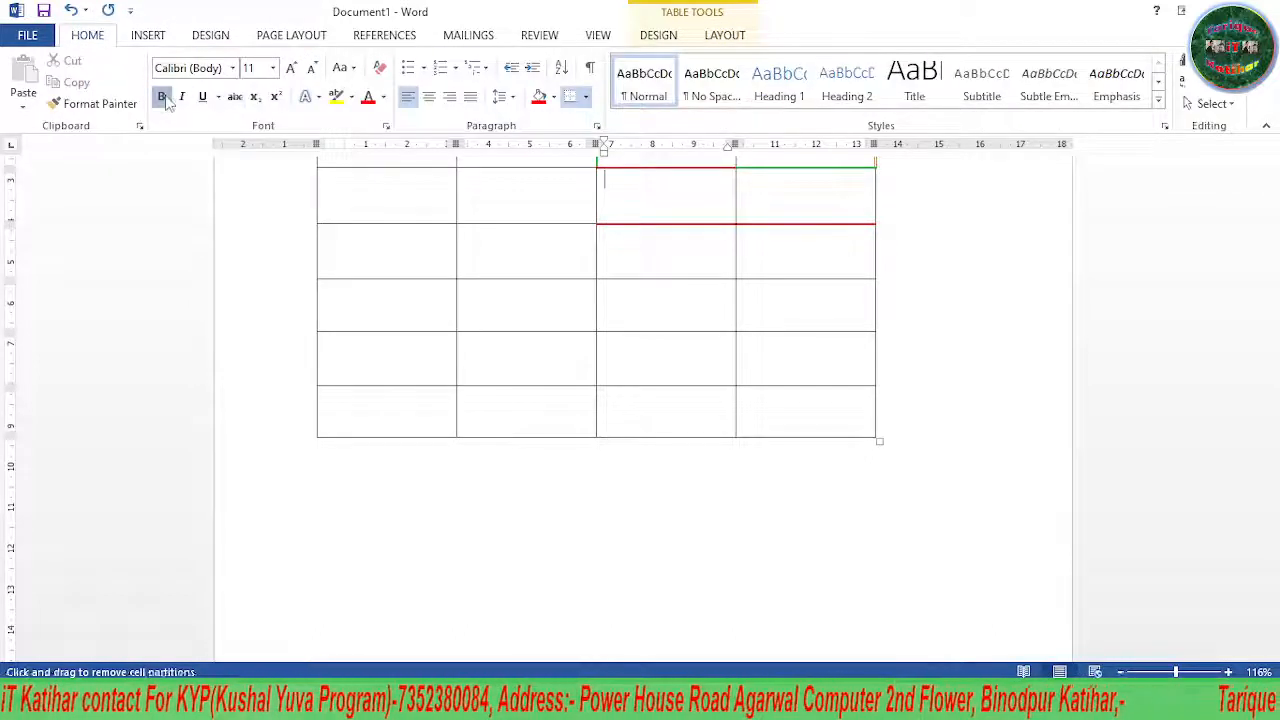
left_click(764, 345)
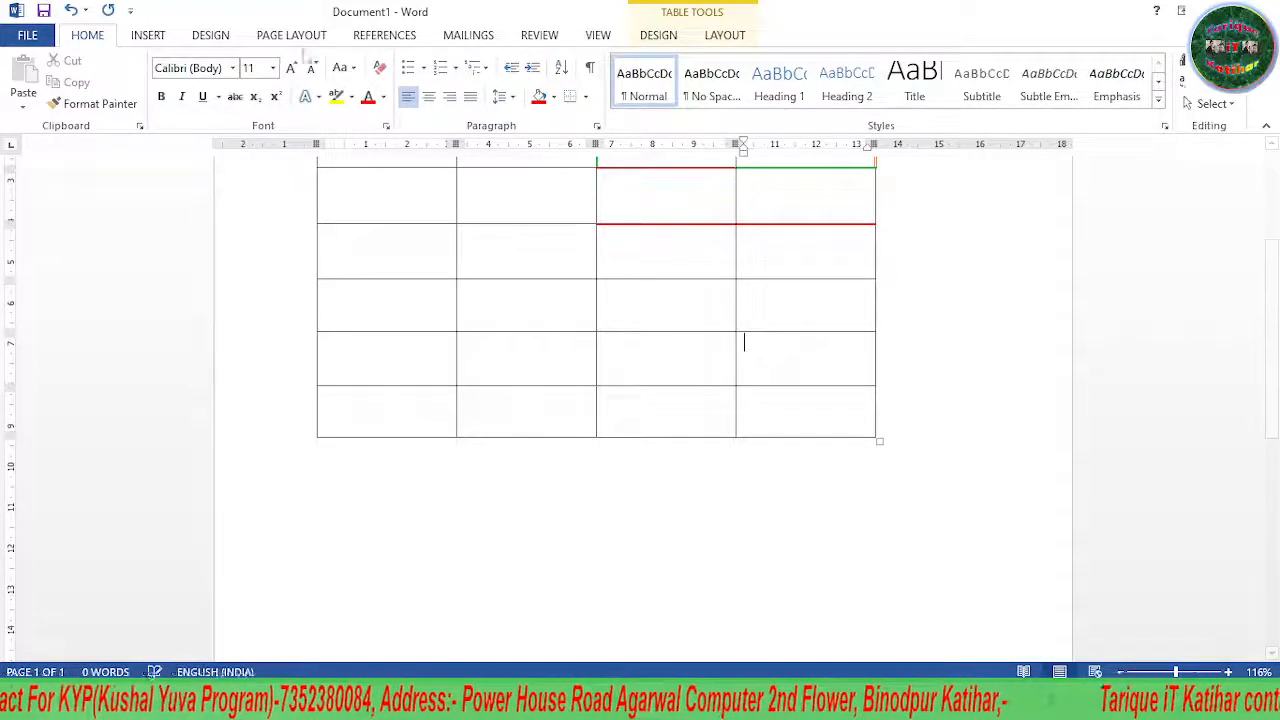
Delete the entire sixth row of the table using the Delete Cells options
left_click(713, 35)
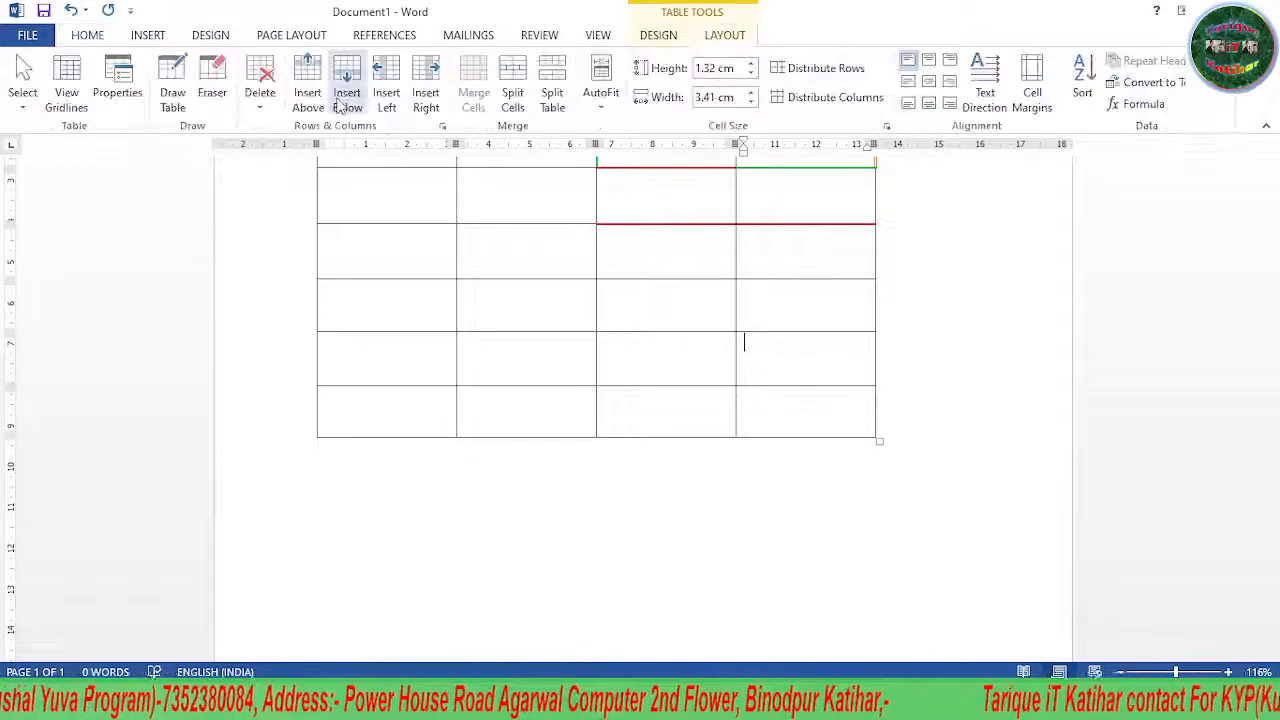
left_click(260, 95)
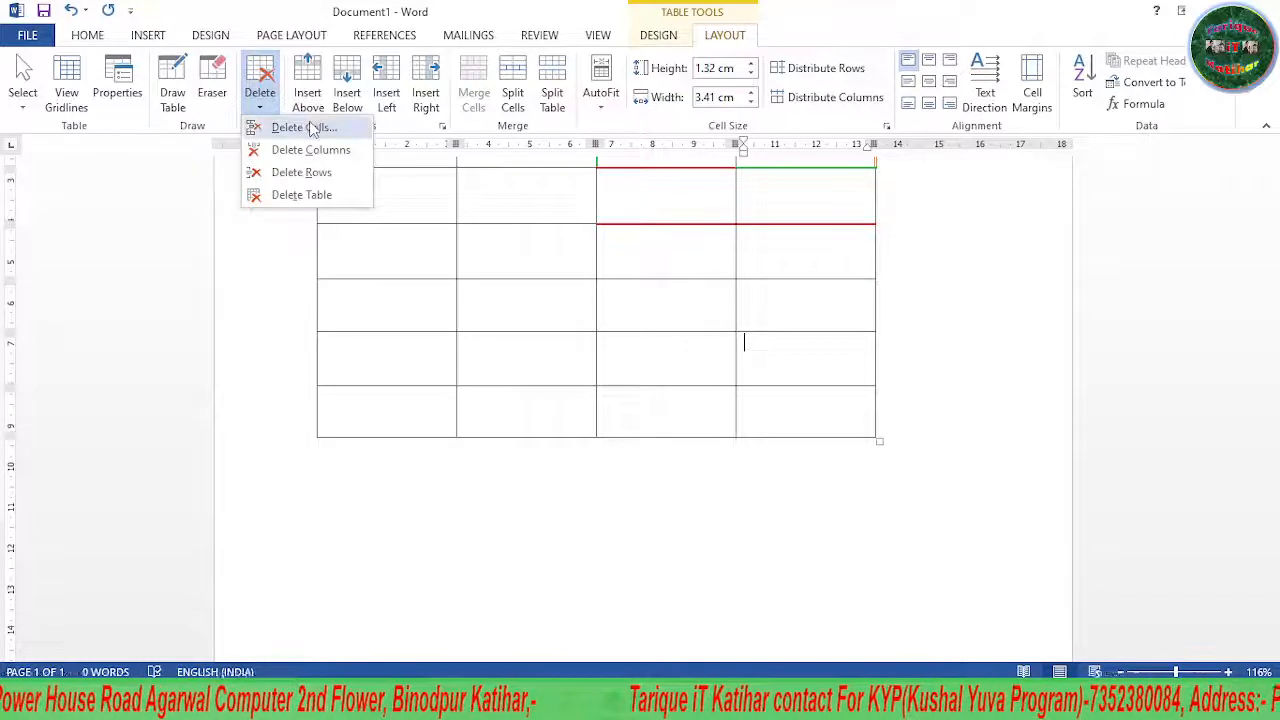
left_click(305, 127)
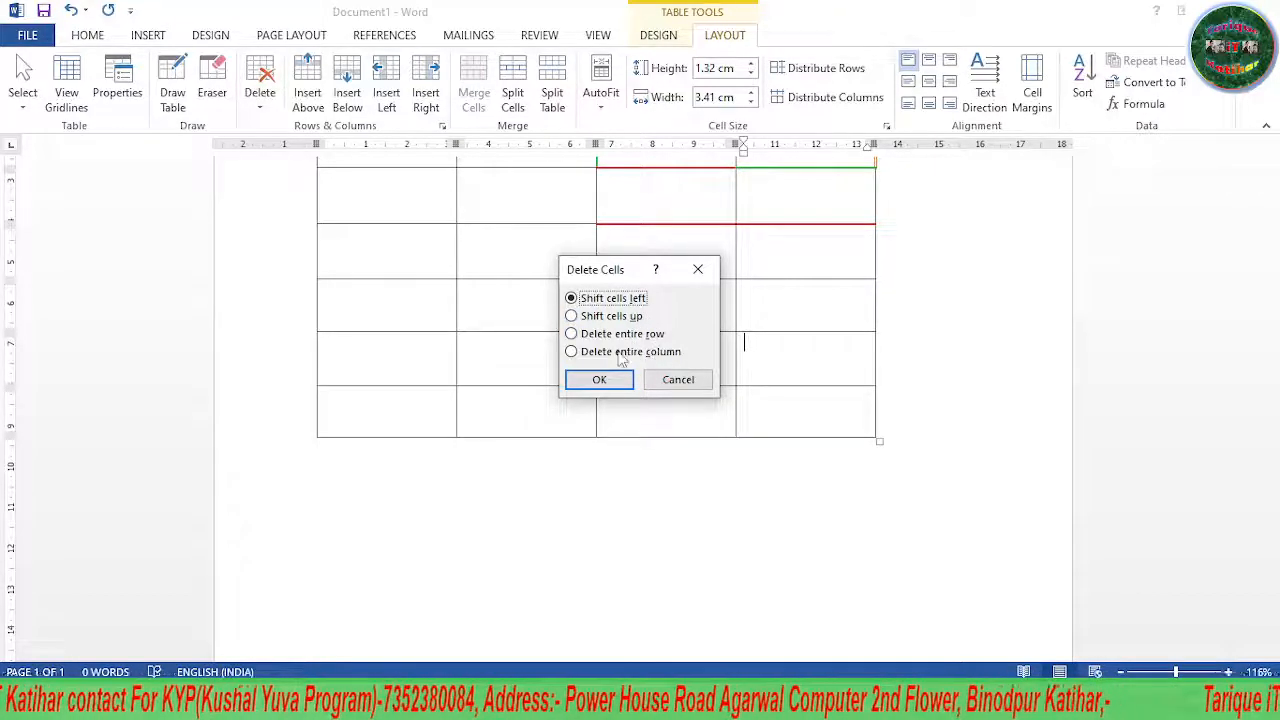
left_click(572, 334)
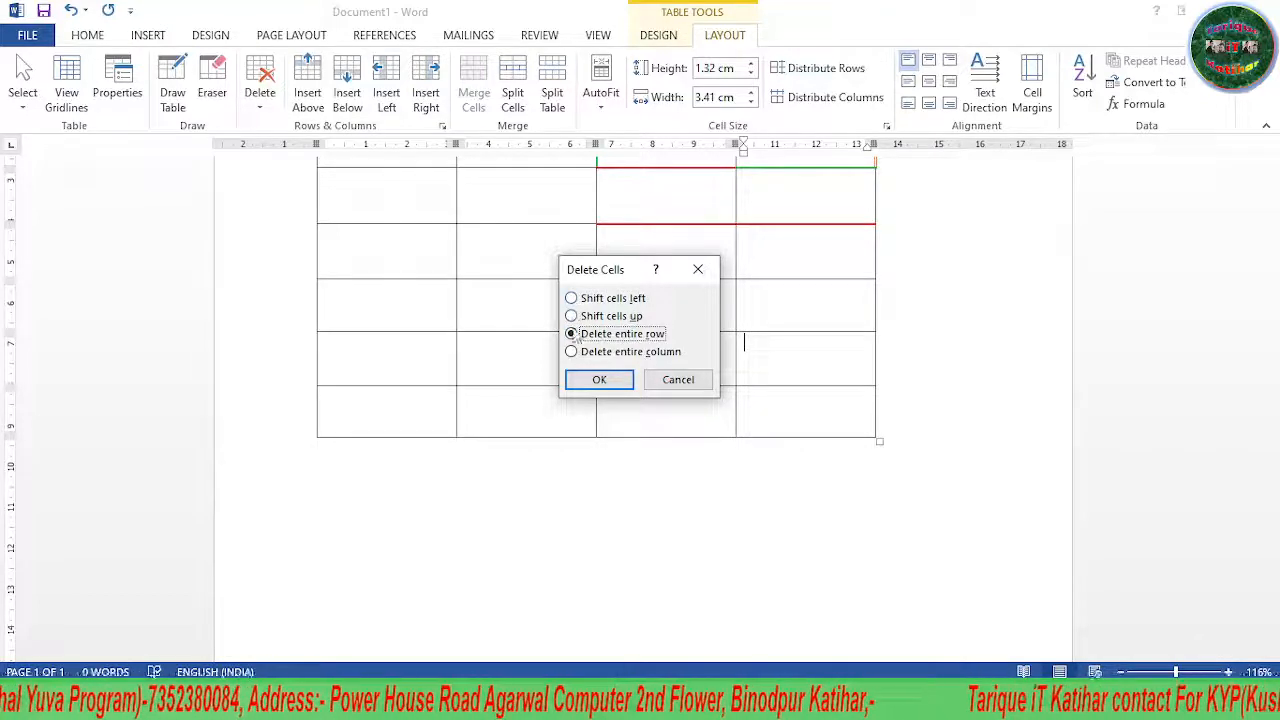
left_click(598, 378)
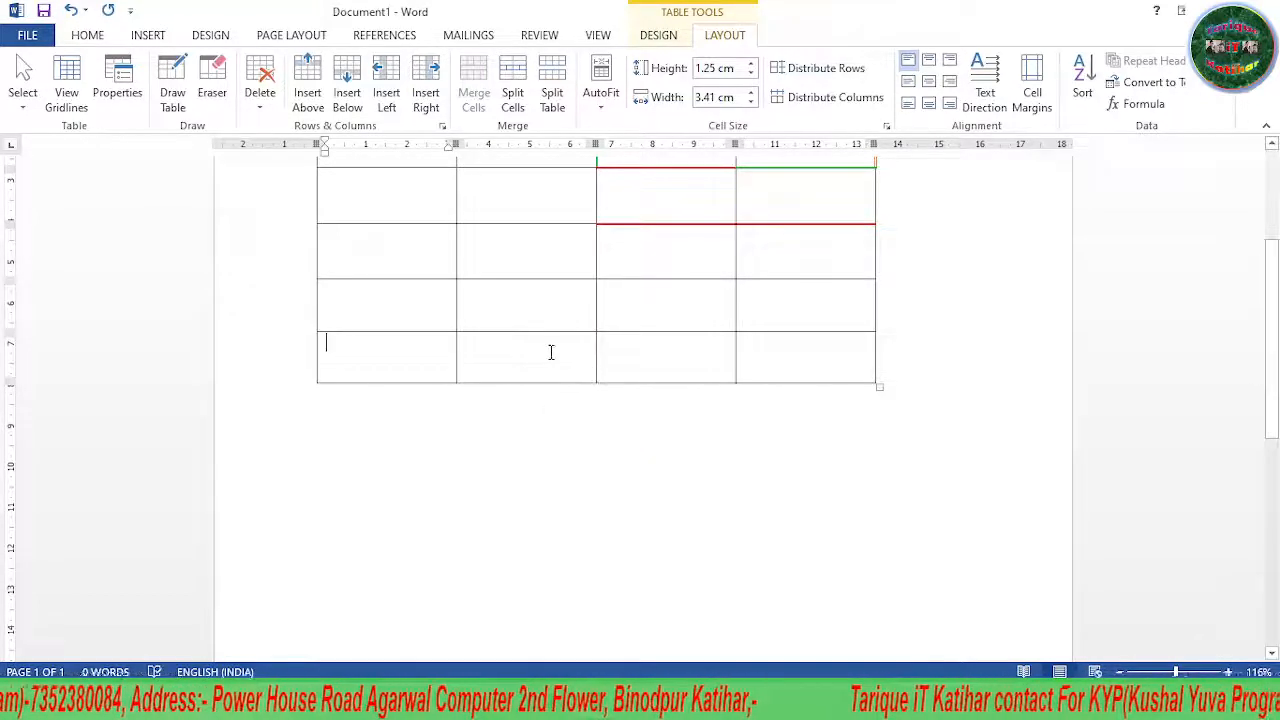
Delete the first cell of the table's last row, shifting the remaining cells left
scroll(551, 353, "up", 2)
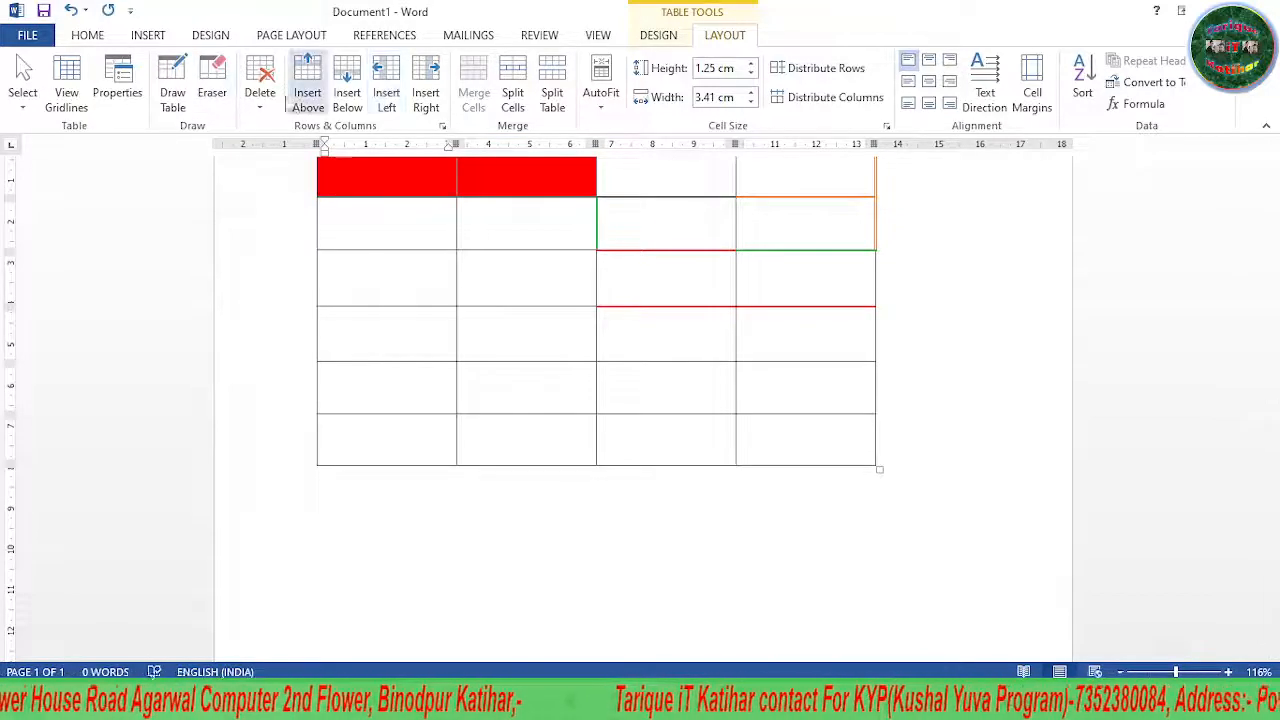
left_click(270, 98)
left_click(295, 127)
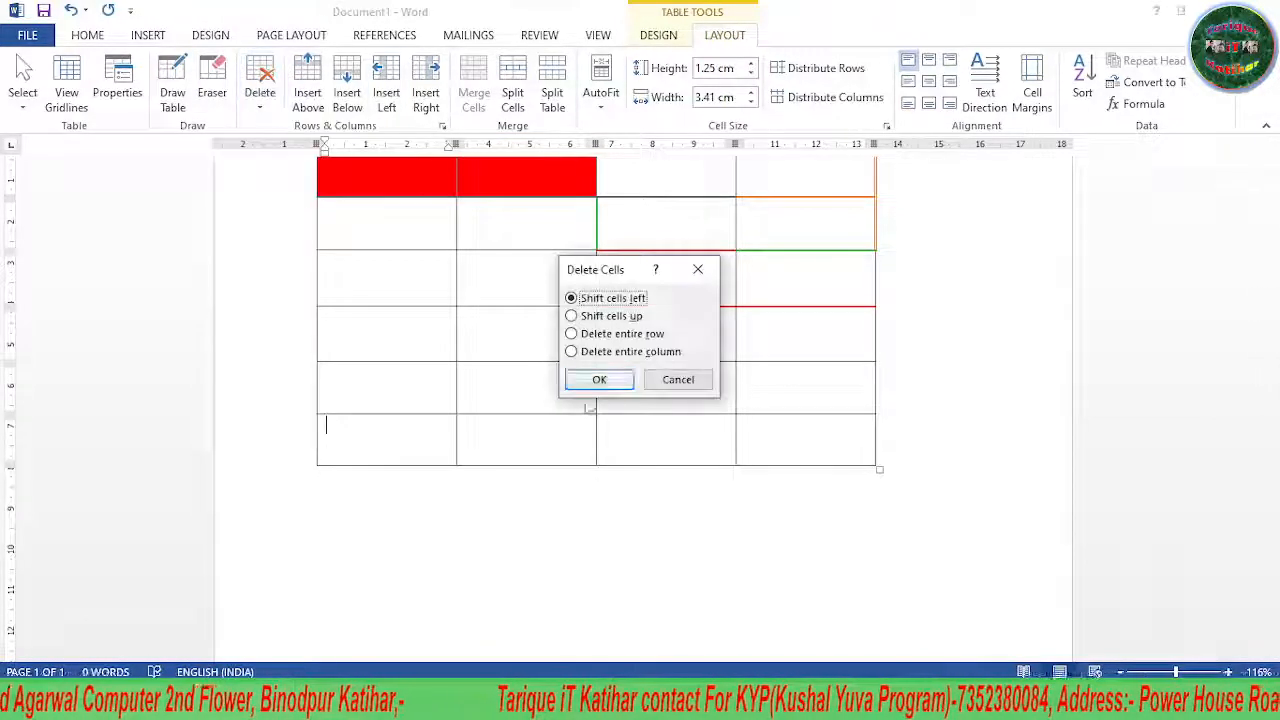
left_click(614, 381)
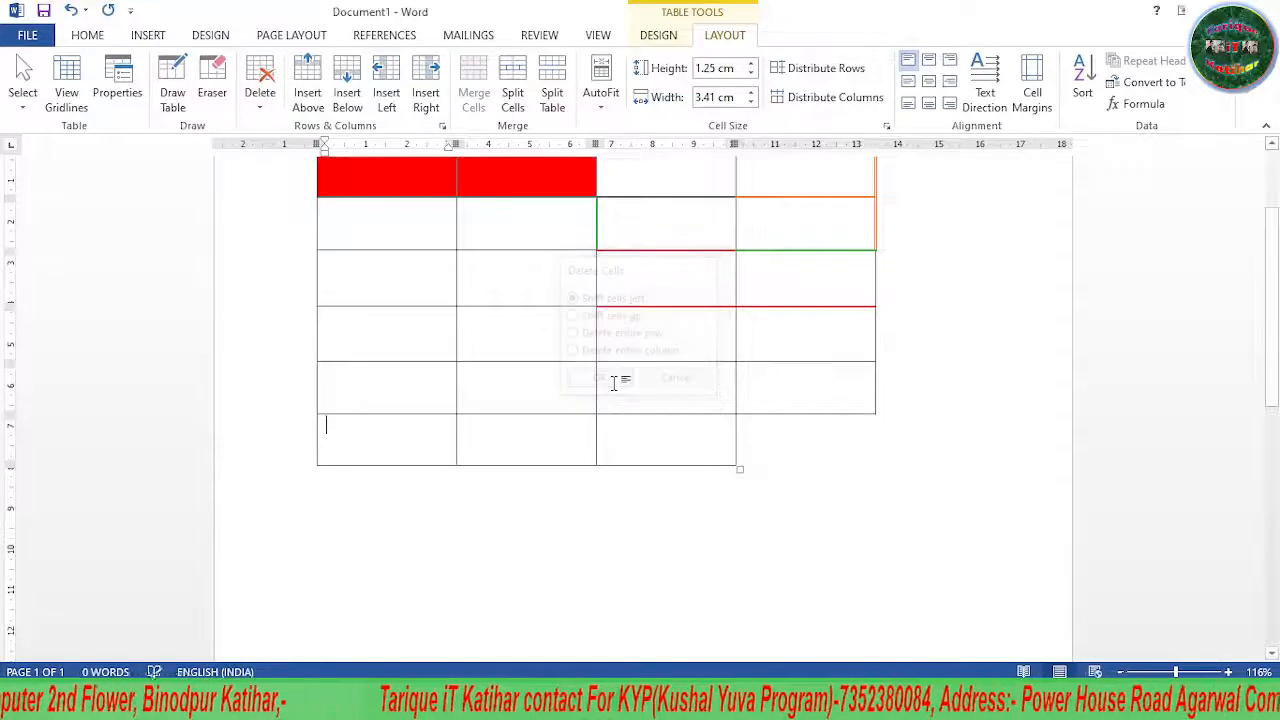
left_click(780, 443)
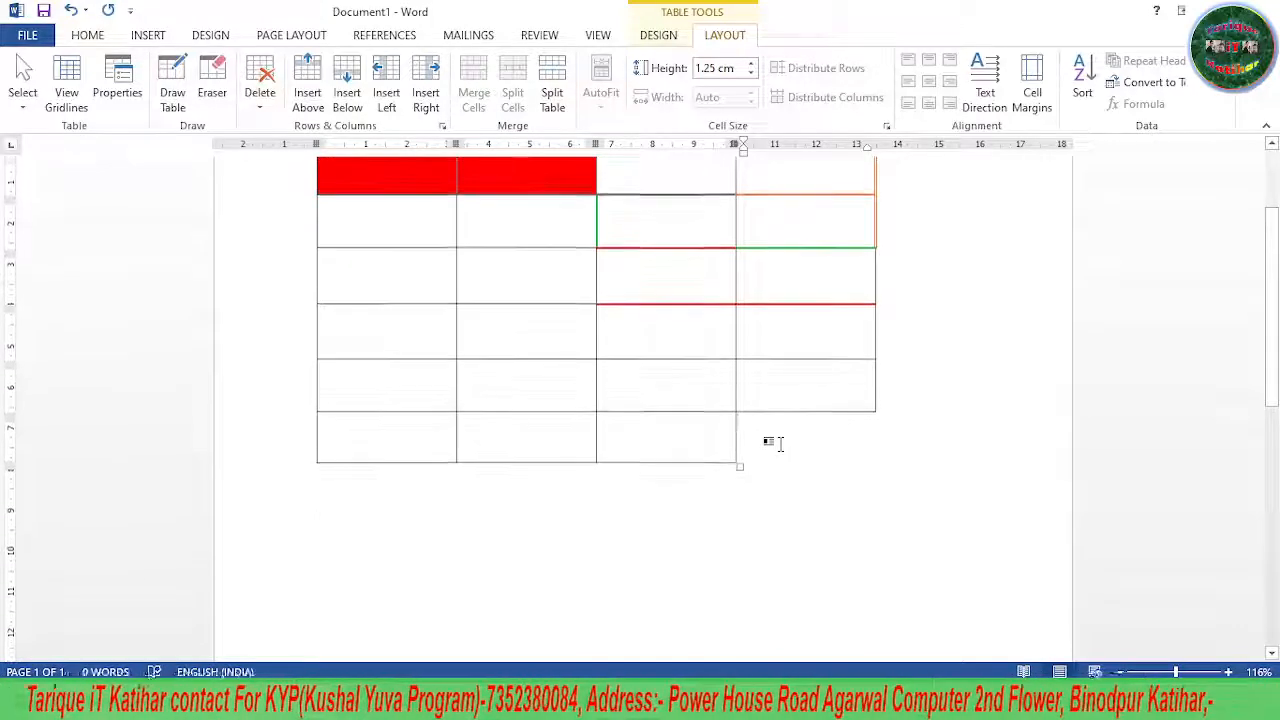
scroll(780, 443, "up", 2)
scroll(780, 449, "down", 1)
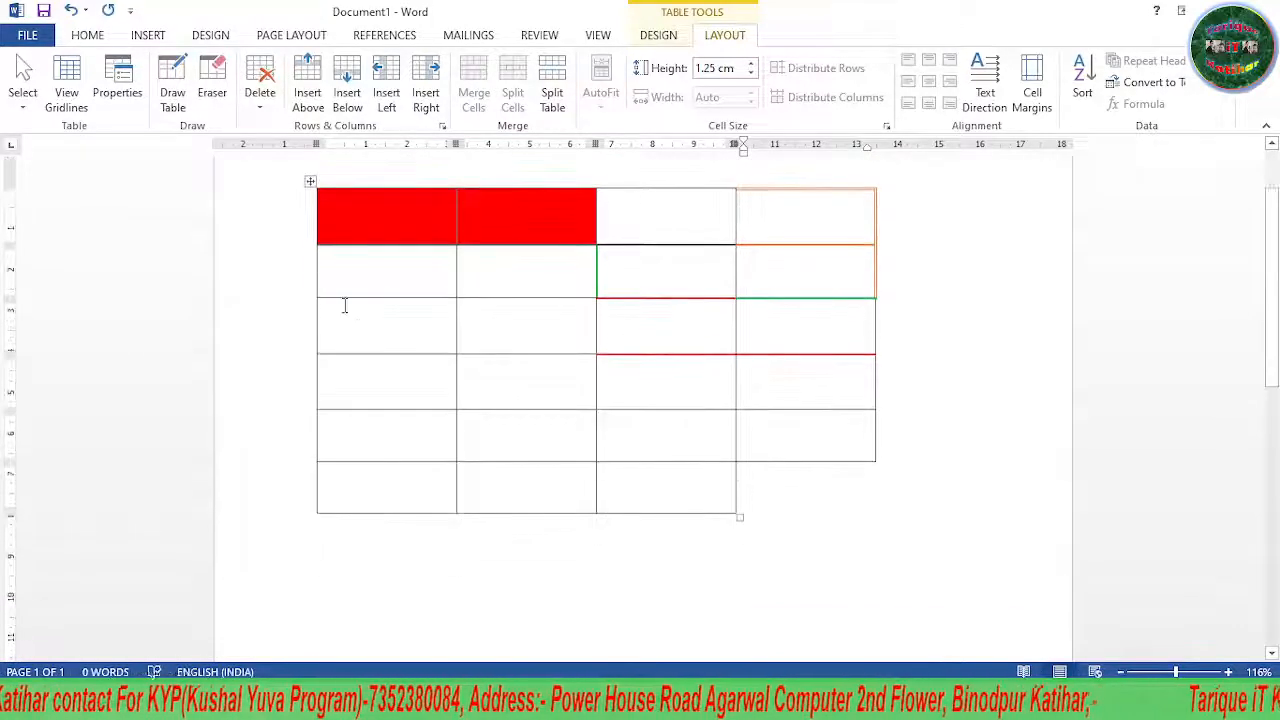
left_click(262, 108)
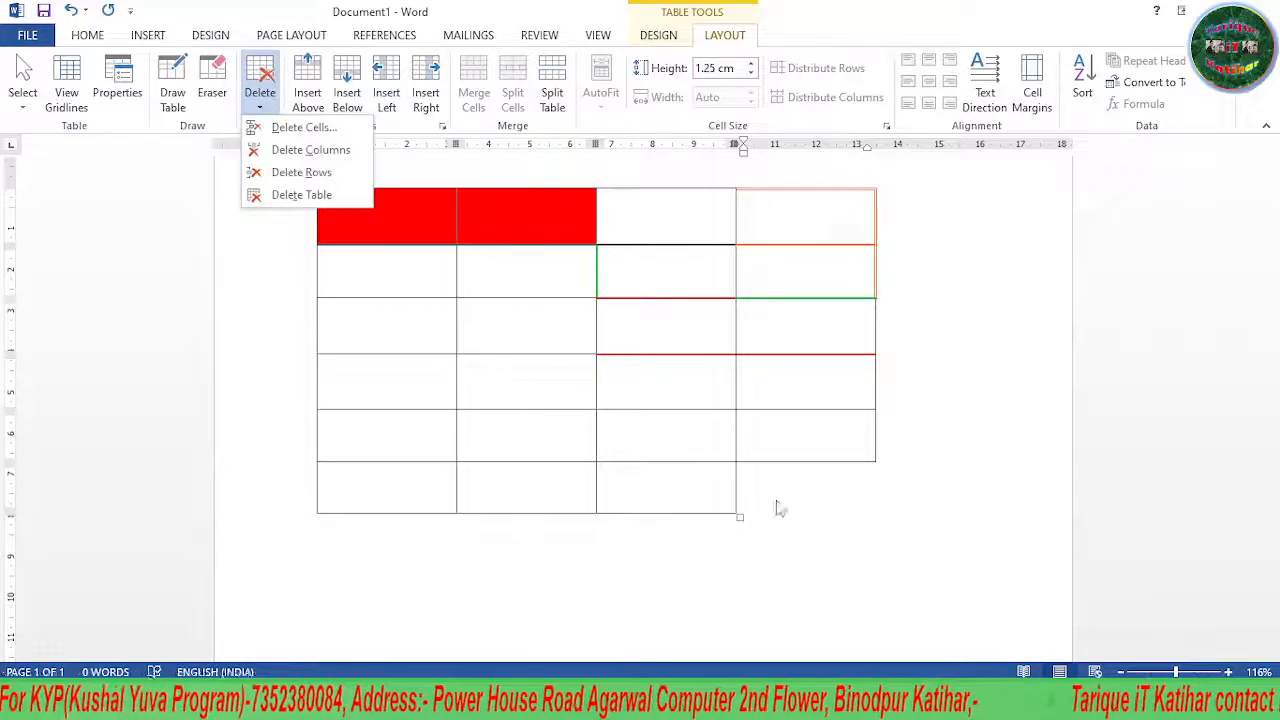
left_click(667, 484)
right_click(634, 491)
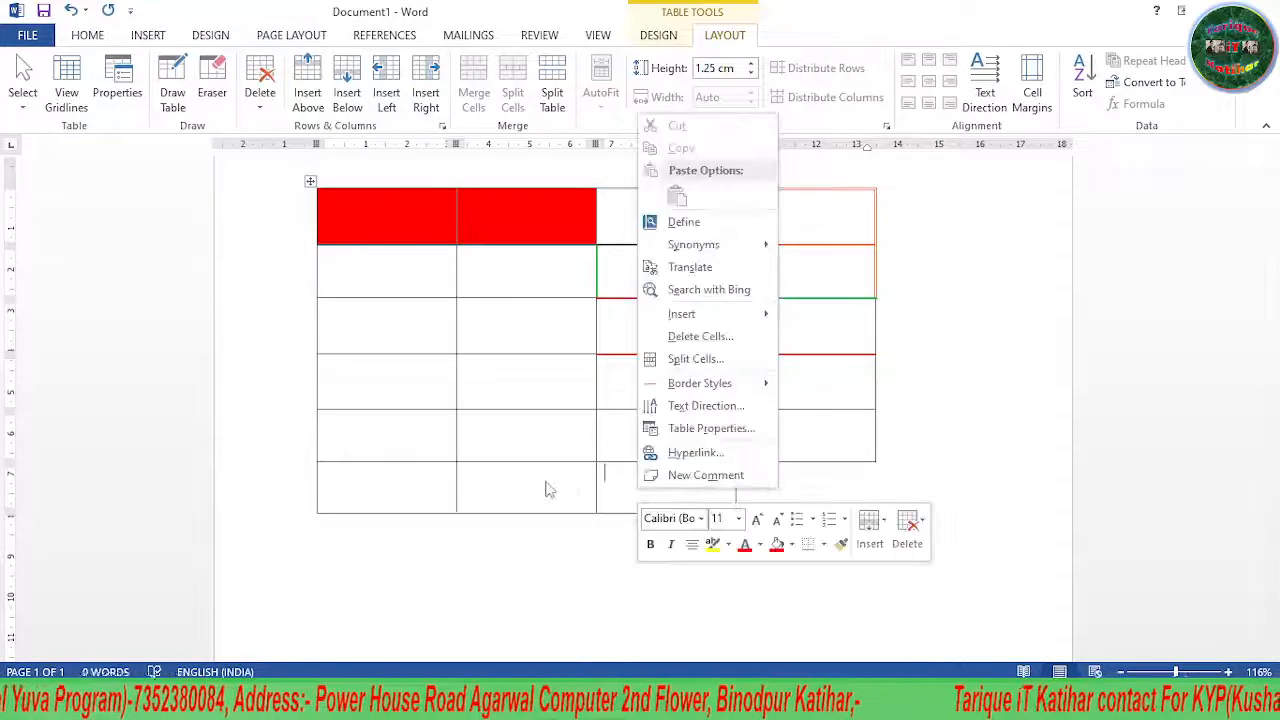
key("Escape")
Delete the second cell of the table's last row with the Shift cells left option
left_click(510, 481)
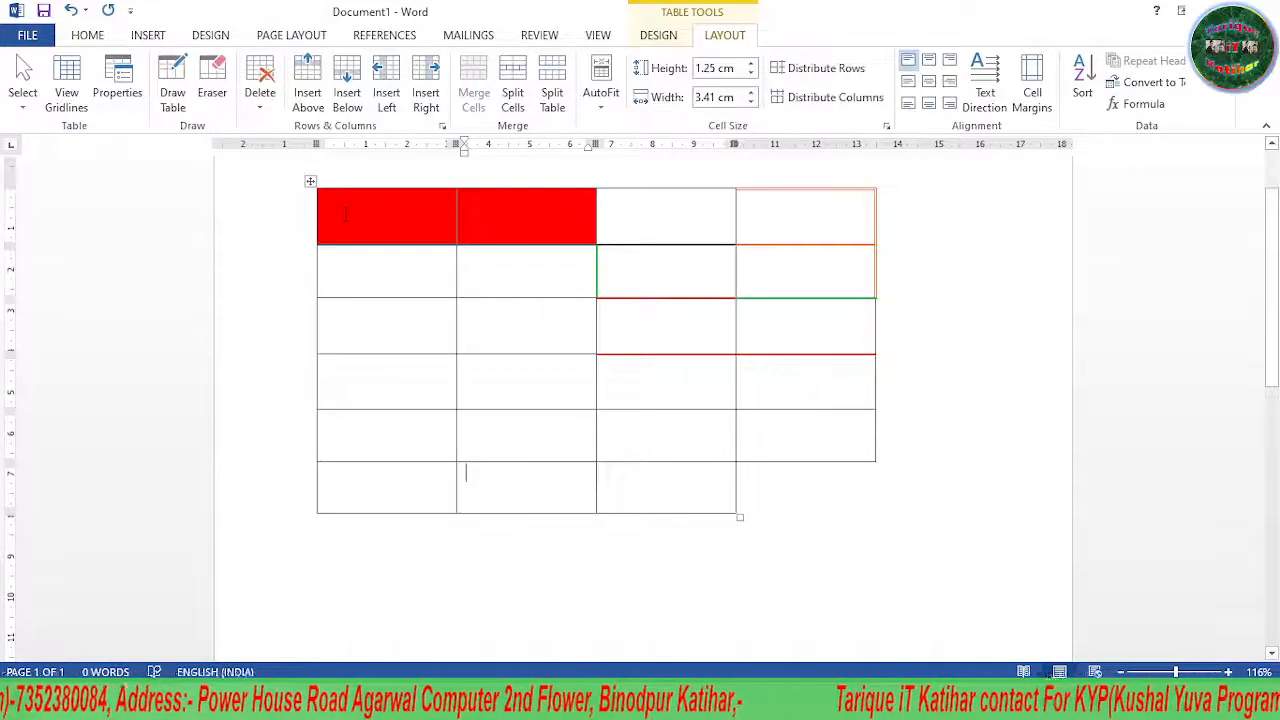
left_click(260, 100)
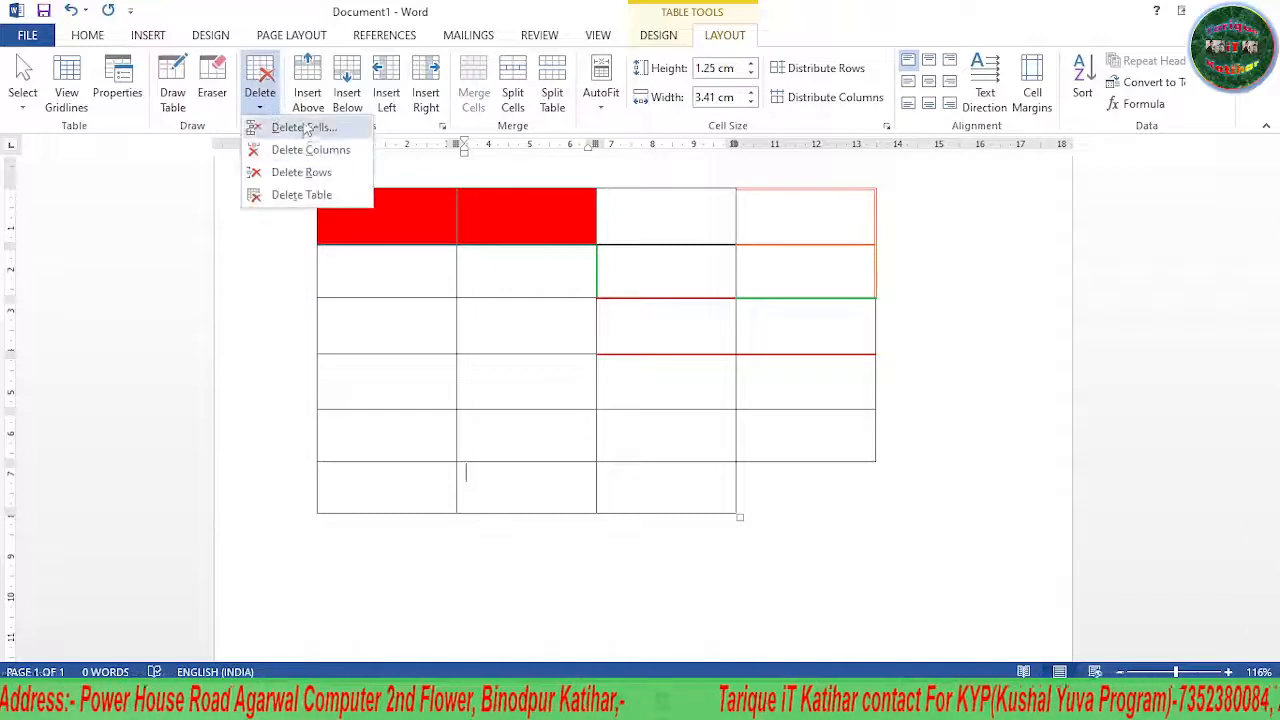
left_click(303, 128)
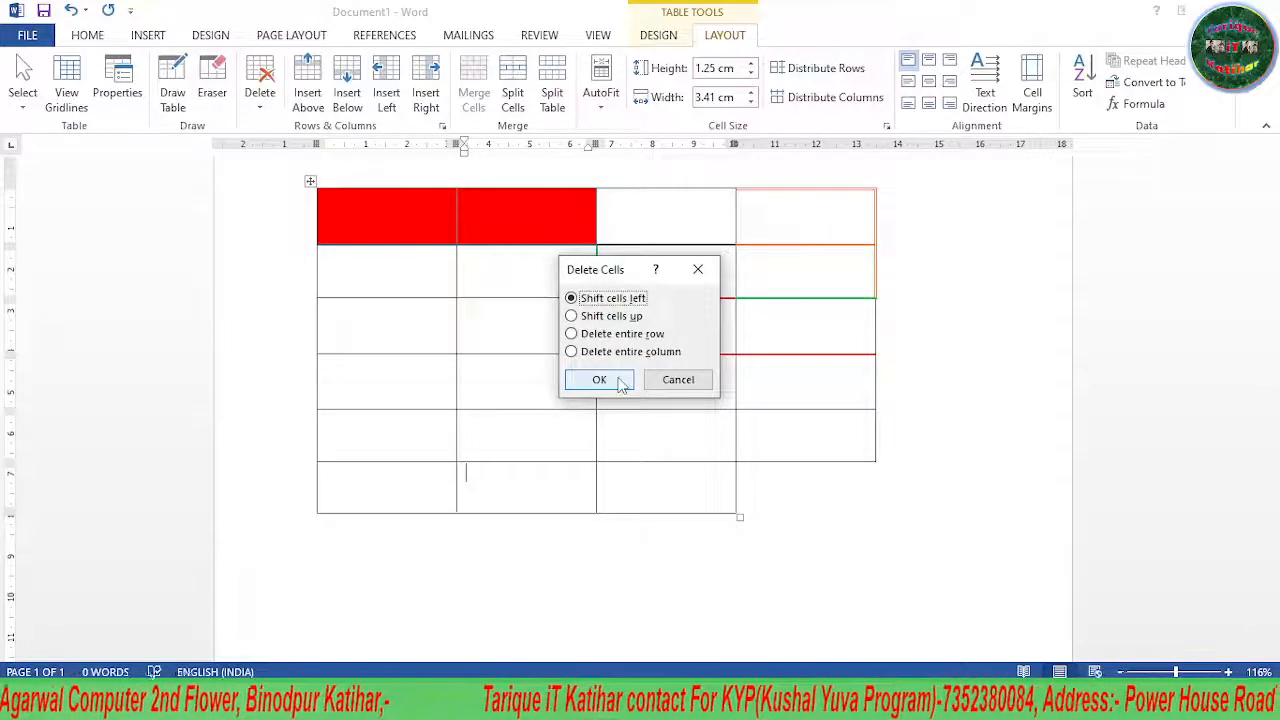
left_click(601, 316)
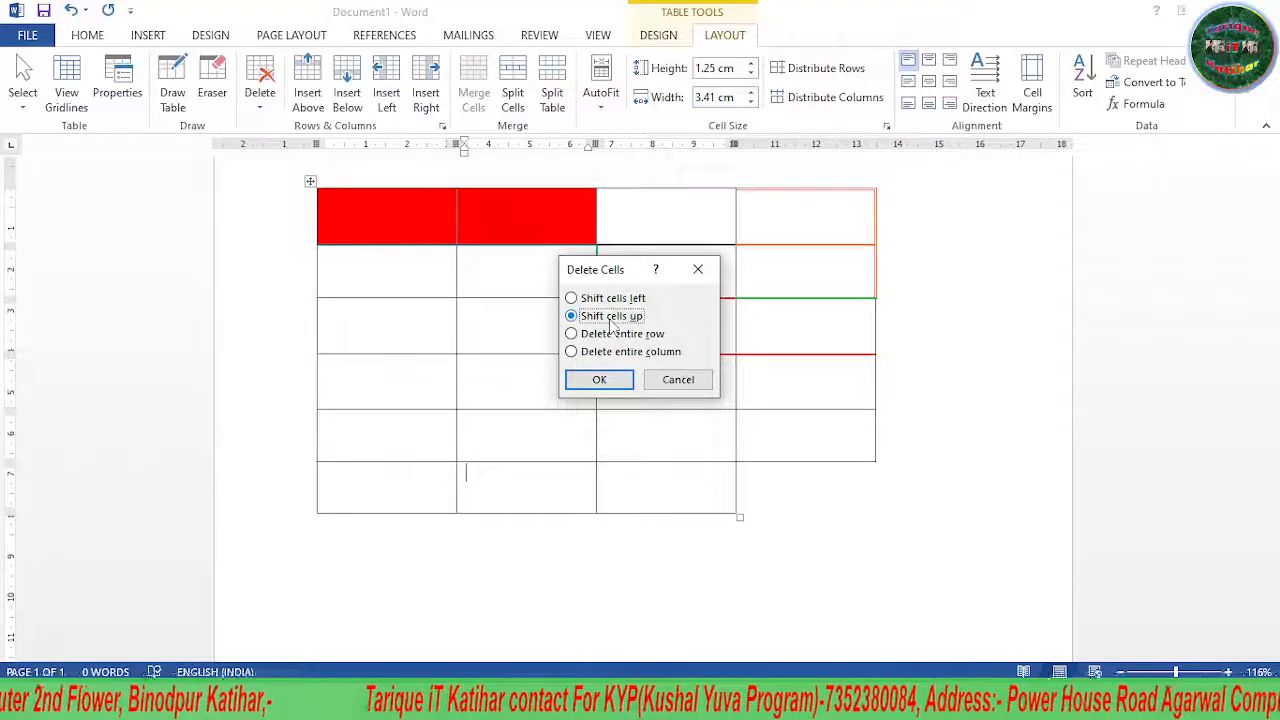
left_click(601, 298)
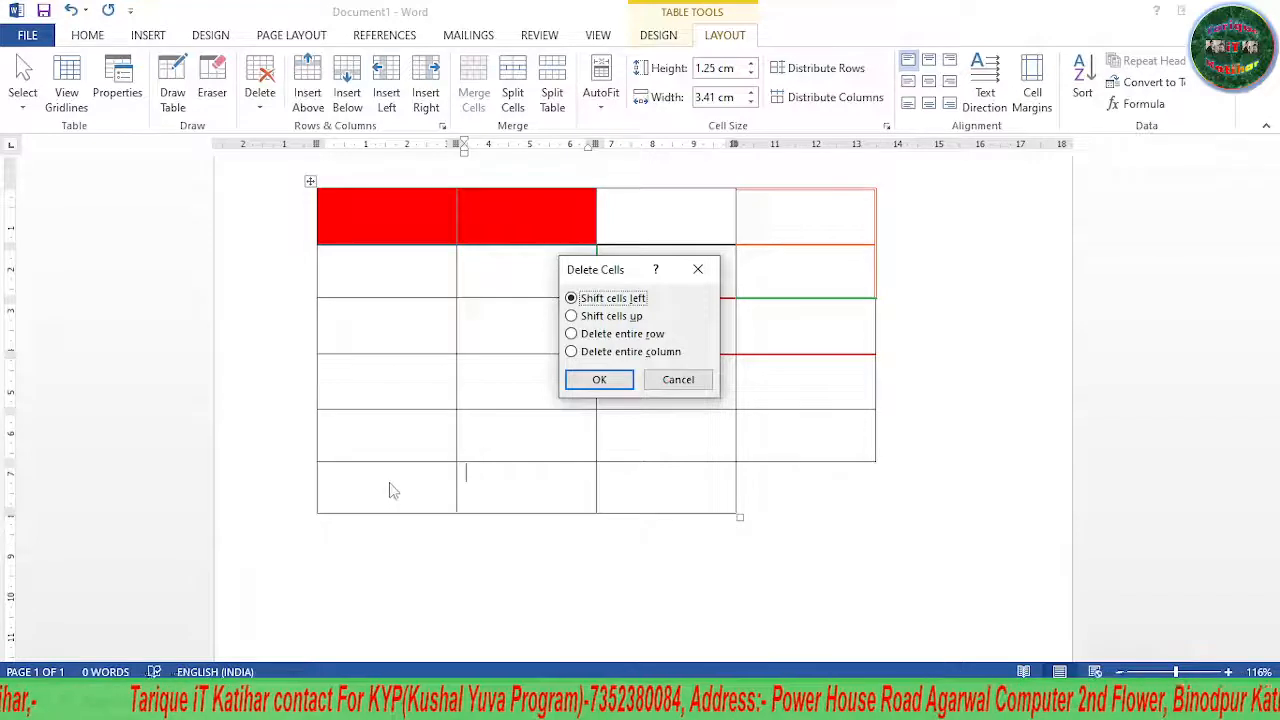
left_click(612, 388)
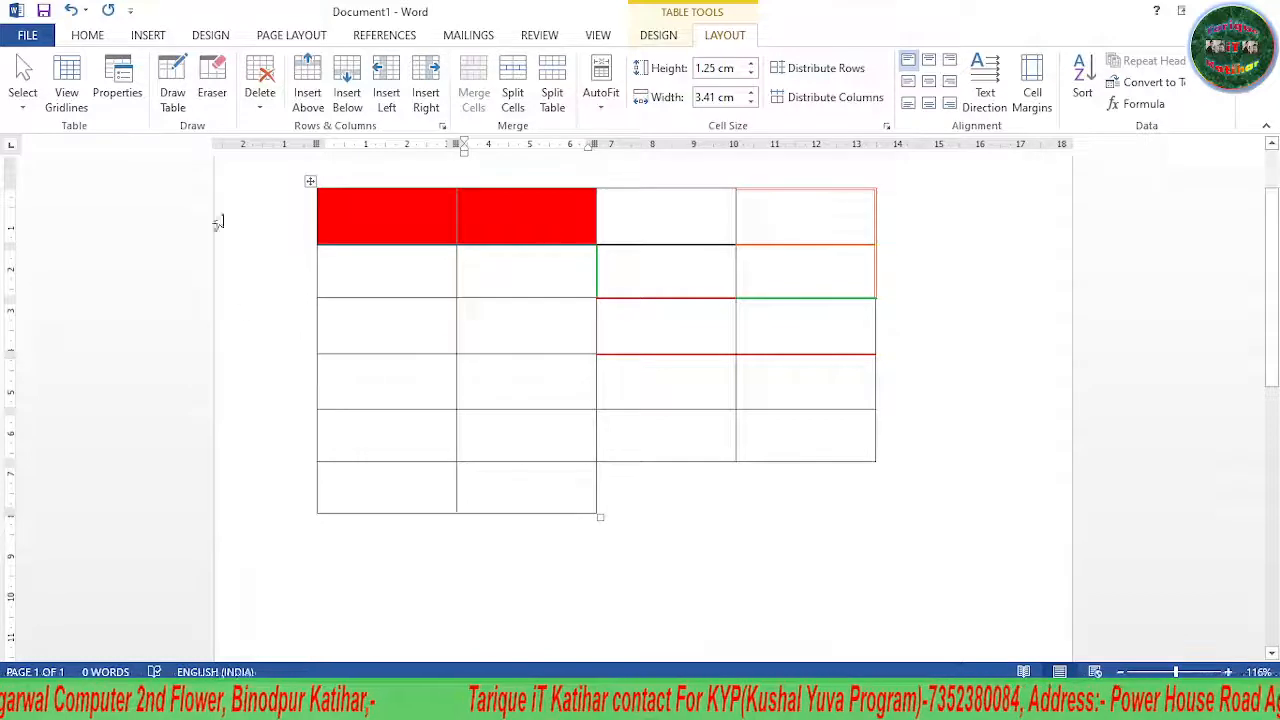
Delete the table column at the insertion point, and undo the column deletion
left_click(260, 95)
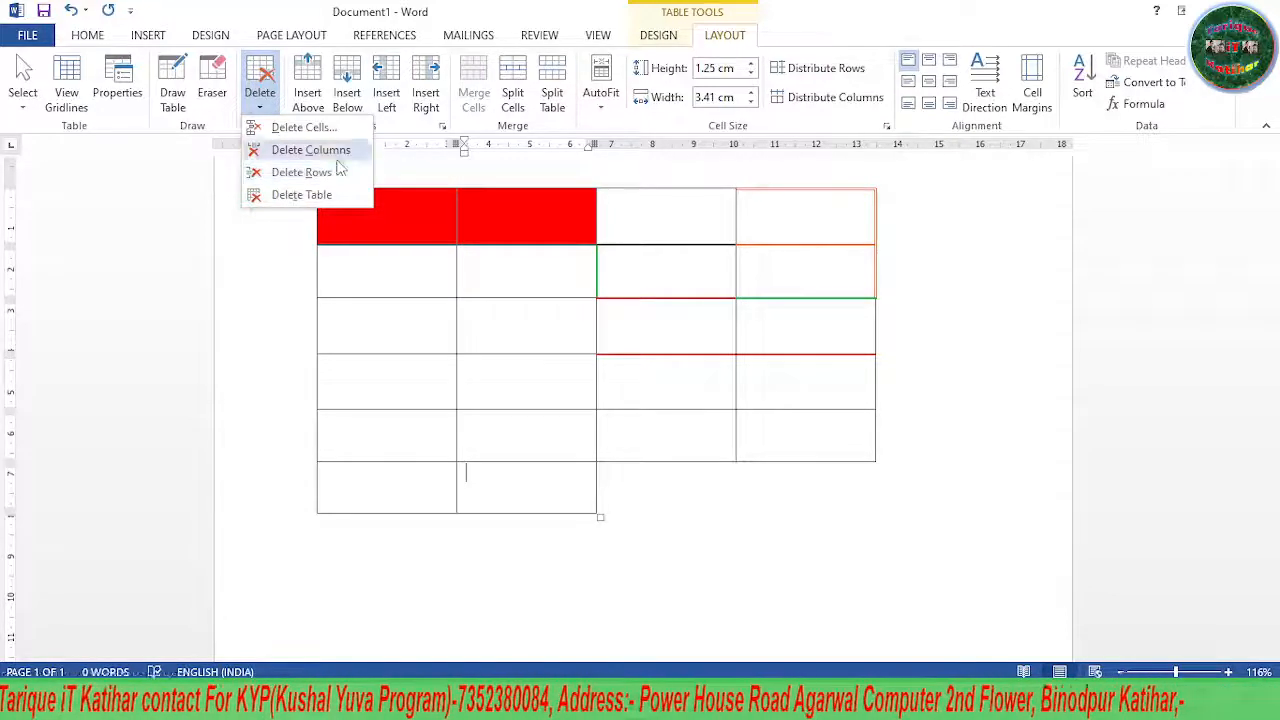
left_click(790, 205)
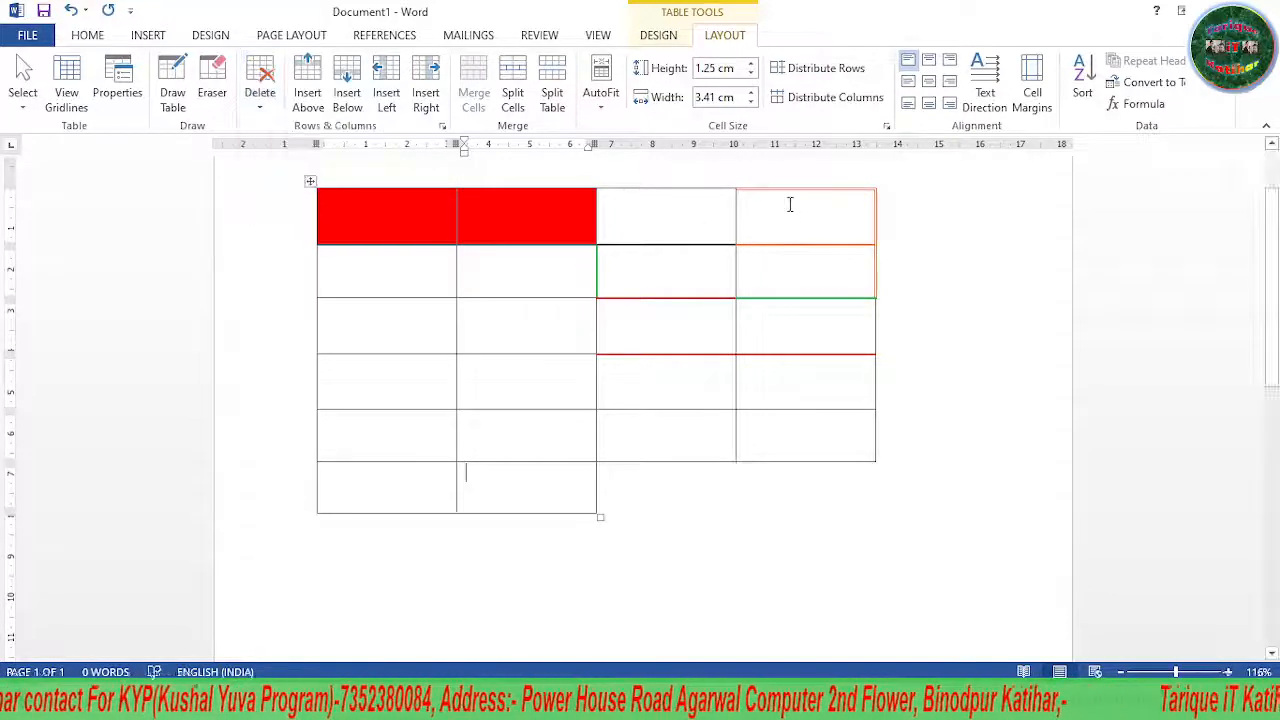
left_click(264, 95)
left_click(318, 150)
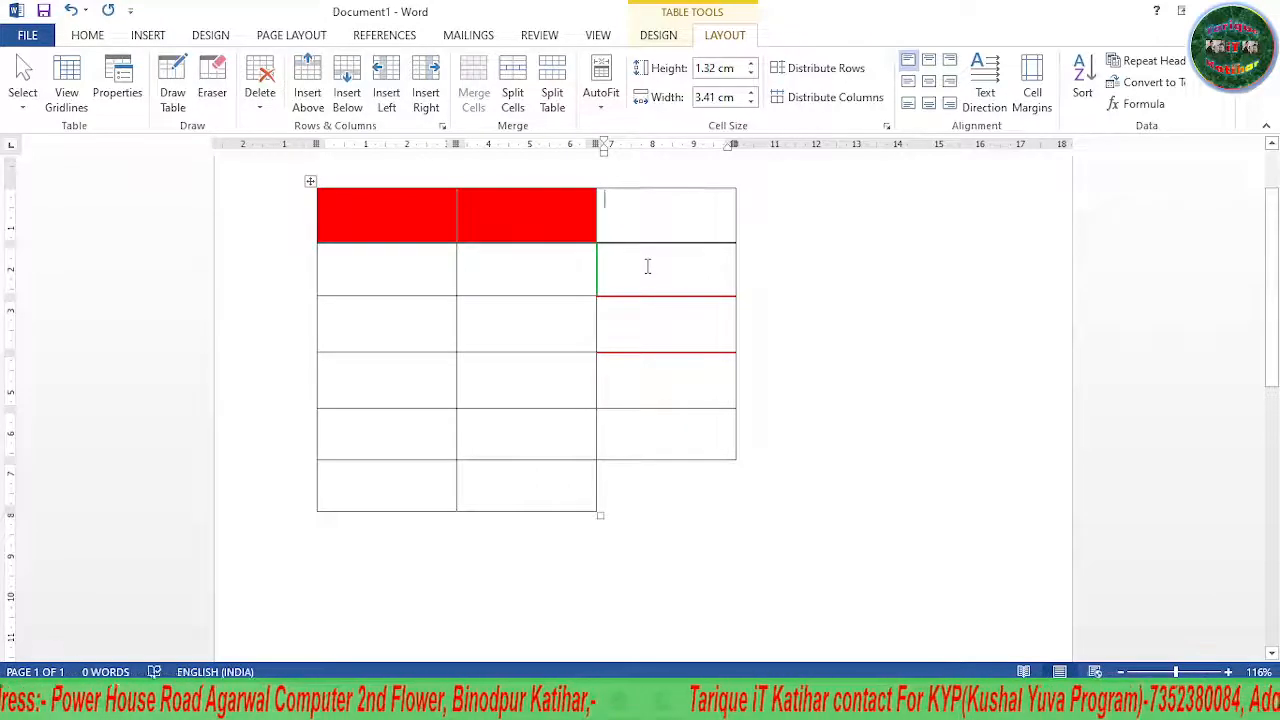
key("ctrl+z")
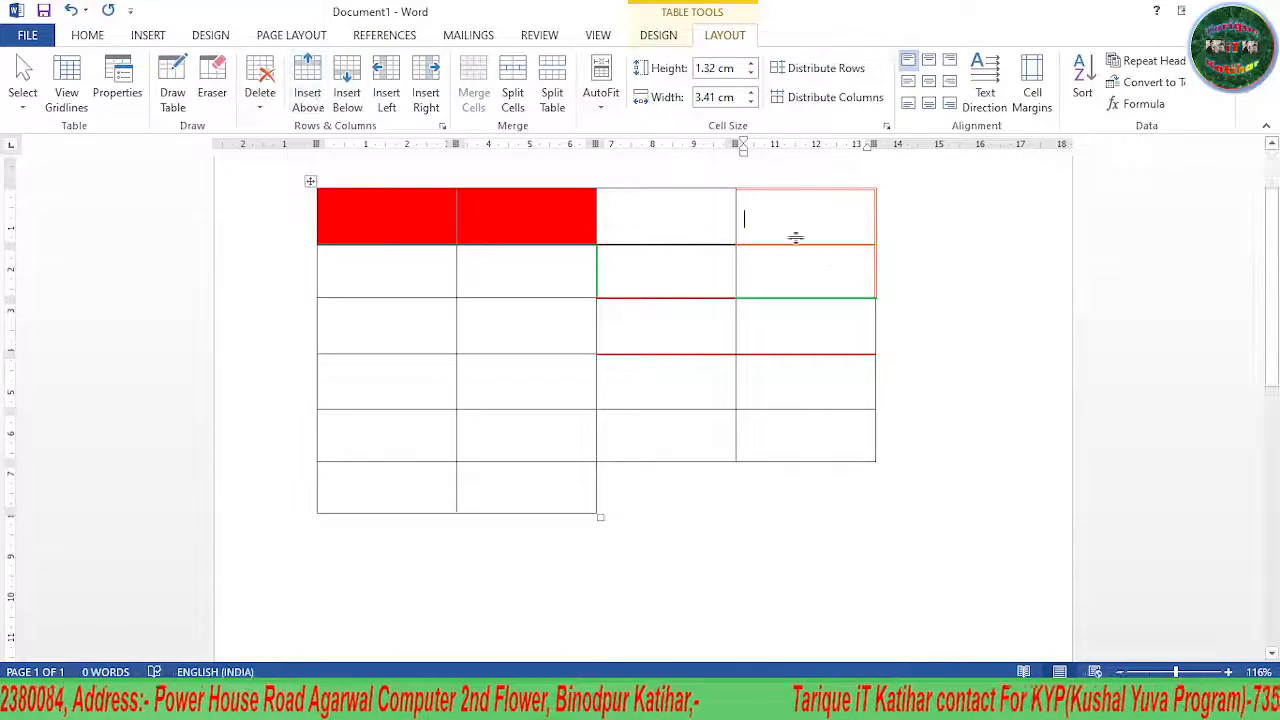
Insert a new row above the table's second row and clear the row selection
left_click(773, 274)
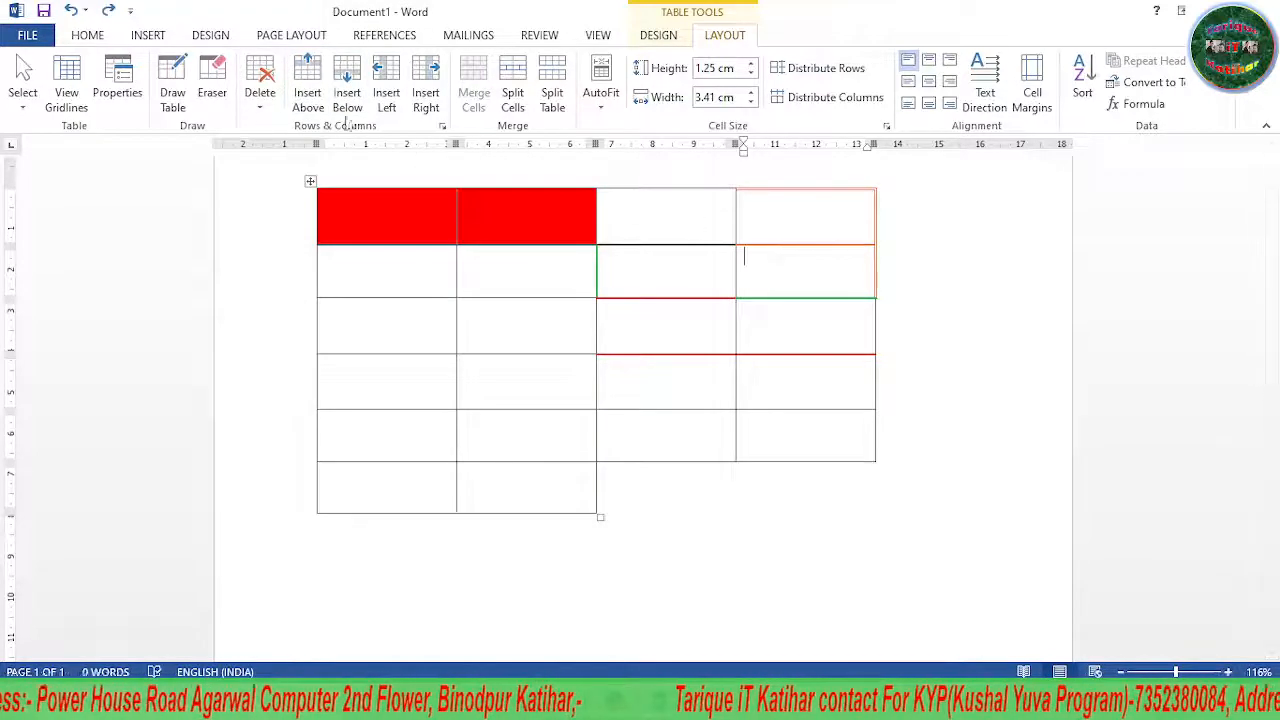
left_click(310, 92)
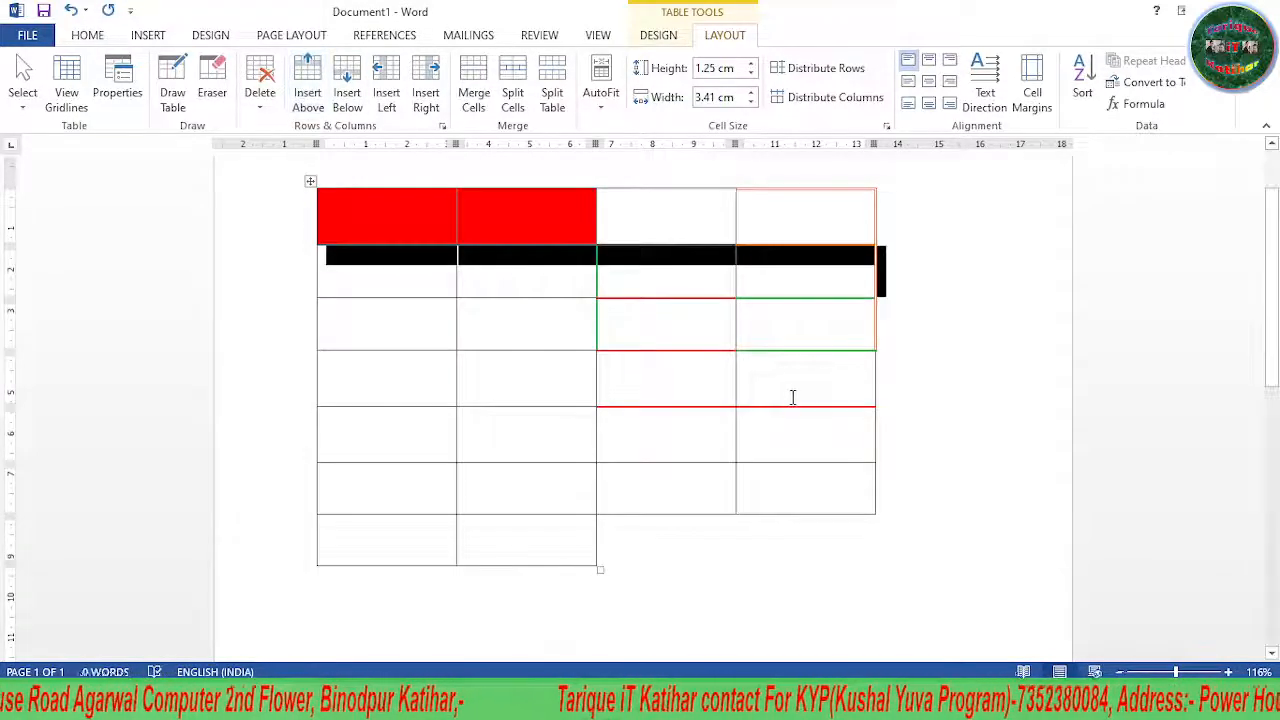
left_click(773, 337)
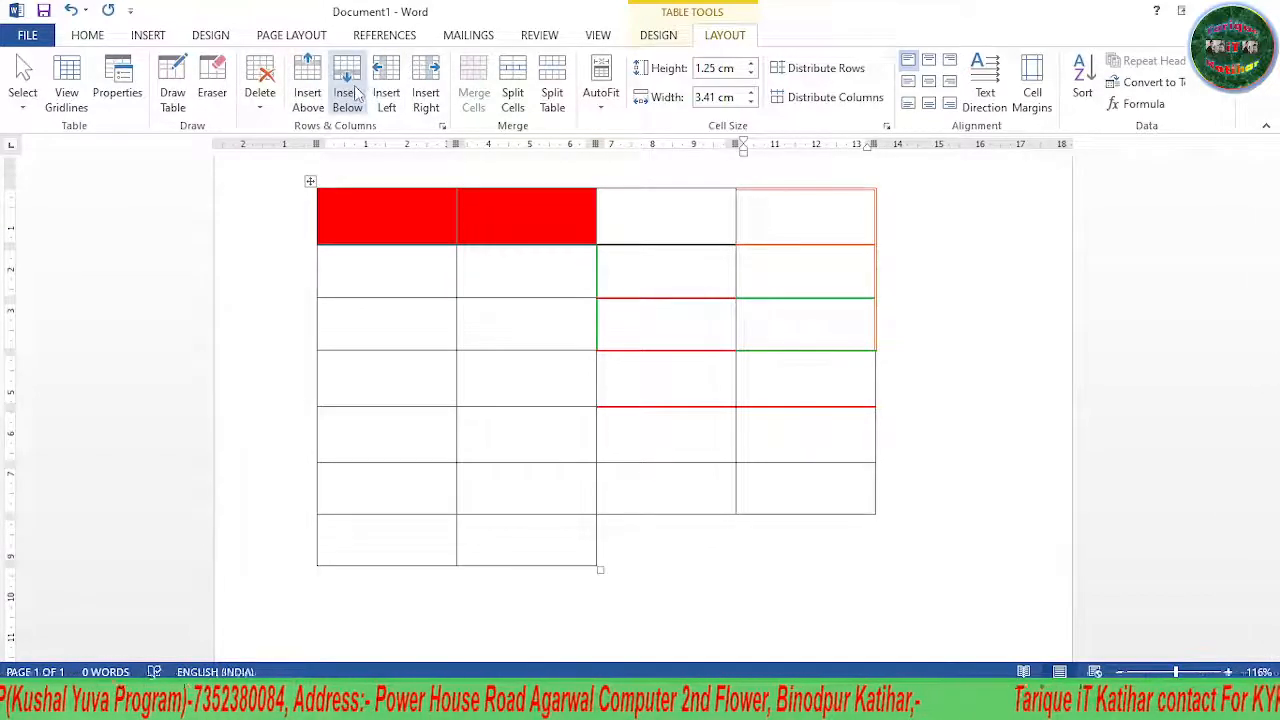
Enter SEWA in the third row's last cell and BHARAT in the cell directly below it
left_click(746, 308)
type("SEWA")
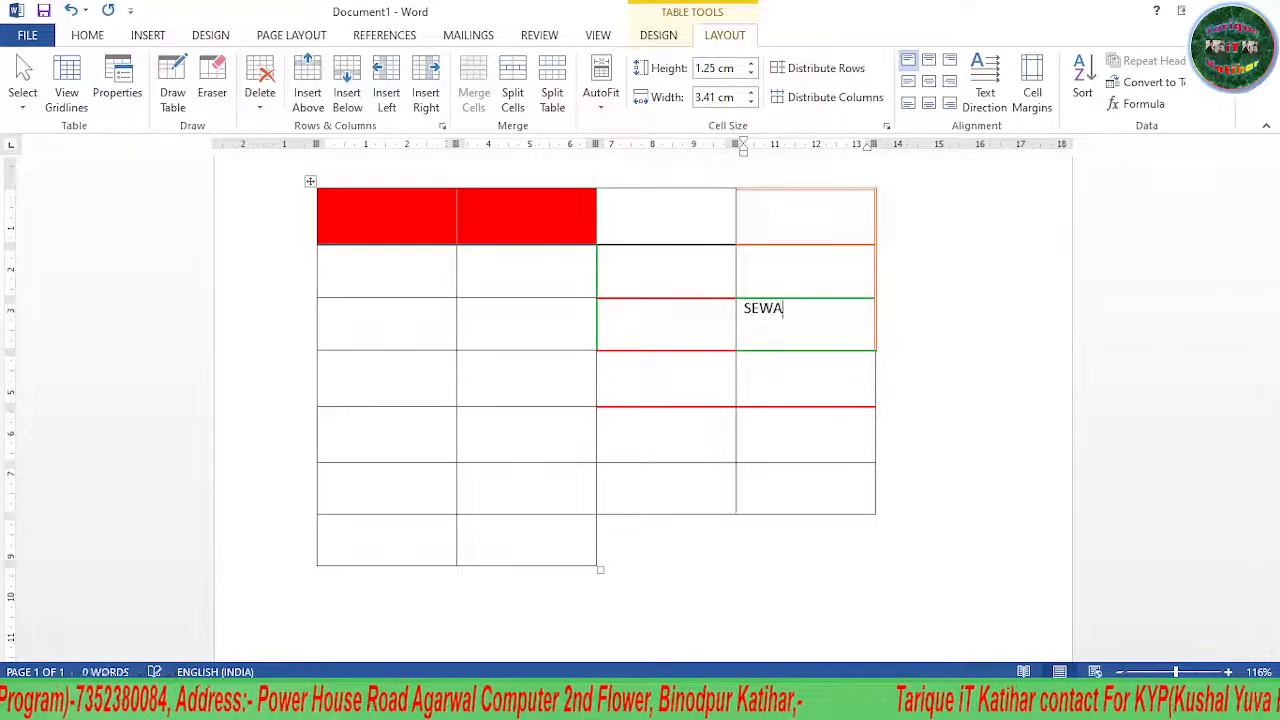
key("Tab")
key("Tab")
key("Tab")
key("Tab")
key("Tab")
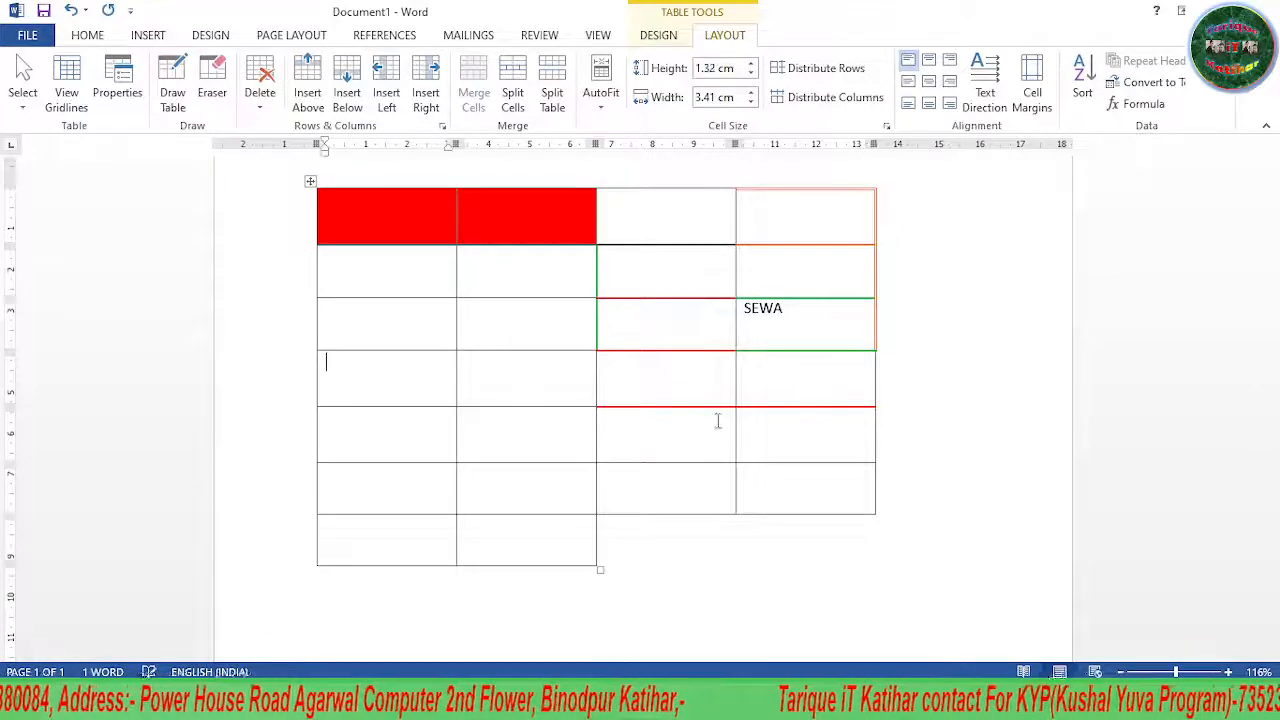
left_click(838, 386)
type("BHAR")
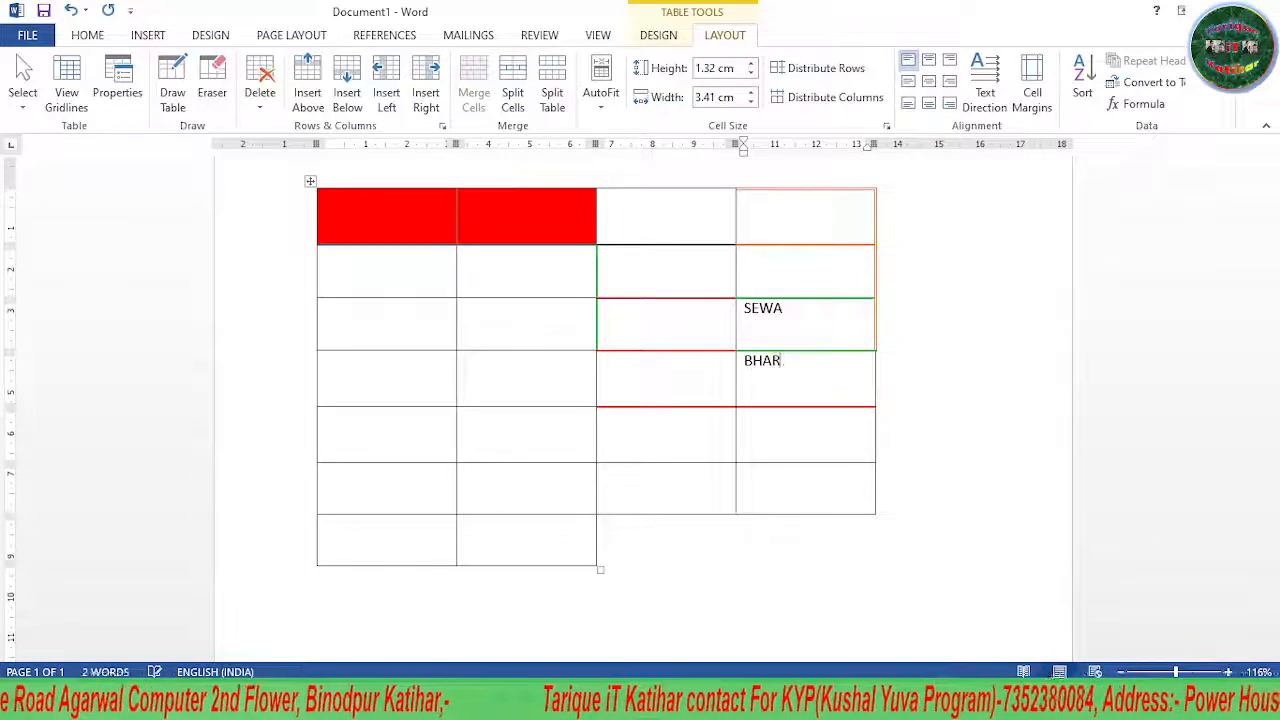
type("AT")
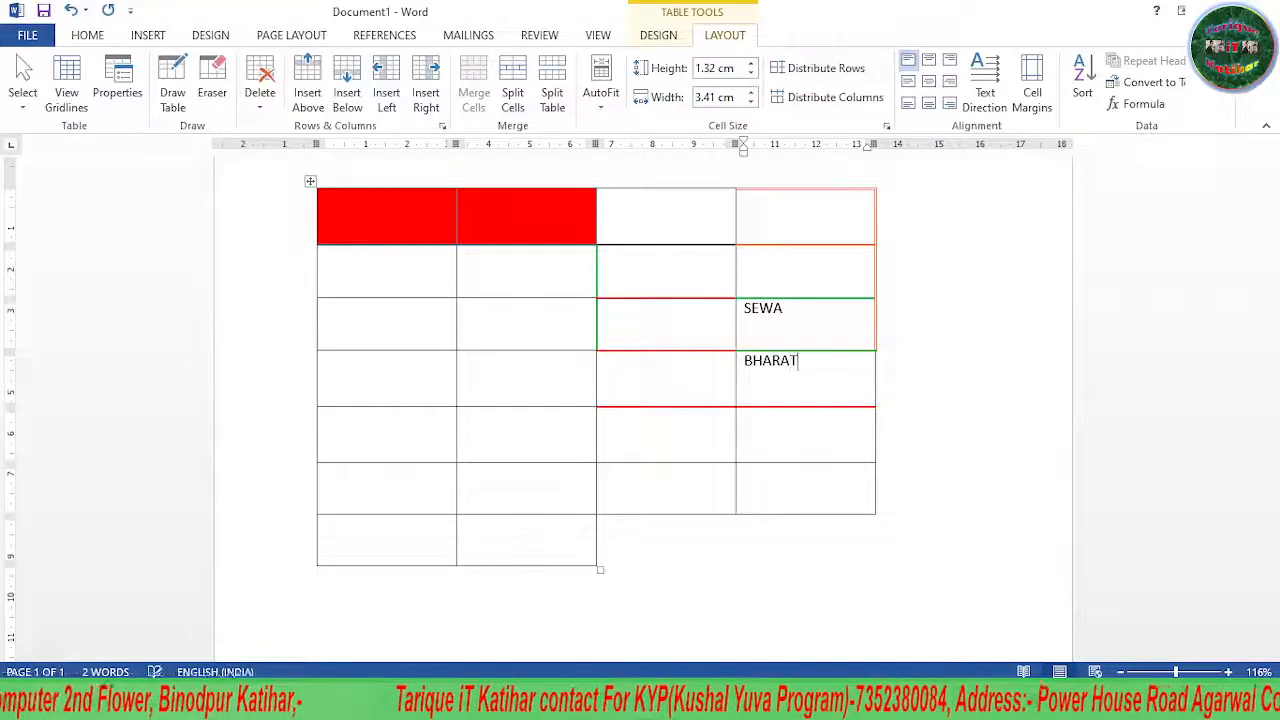
Insert a new row below the SEWA row, between SEWA and BHARAT
left_click(802, 336)
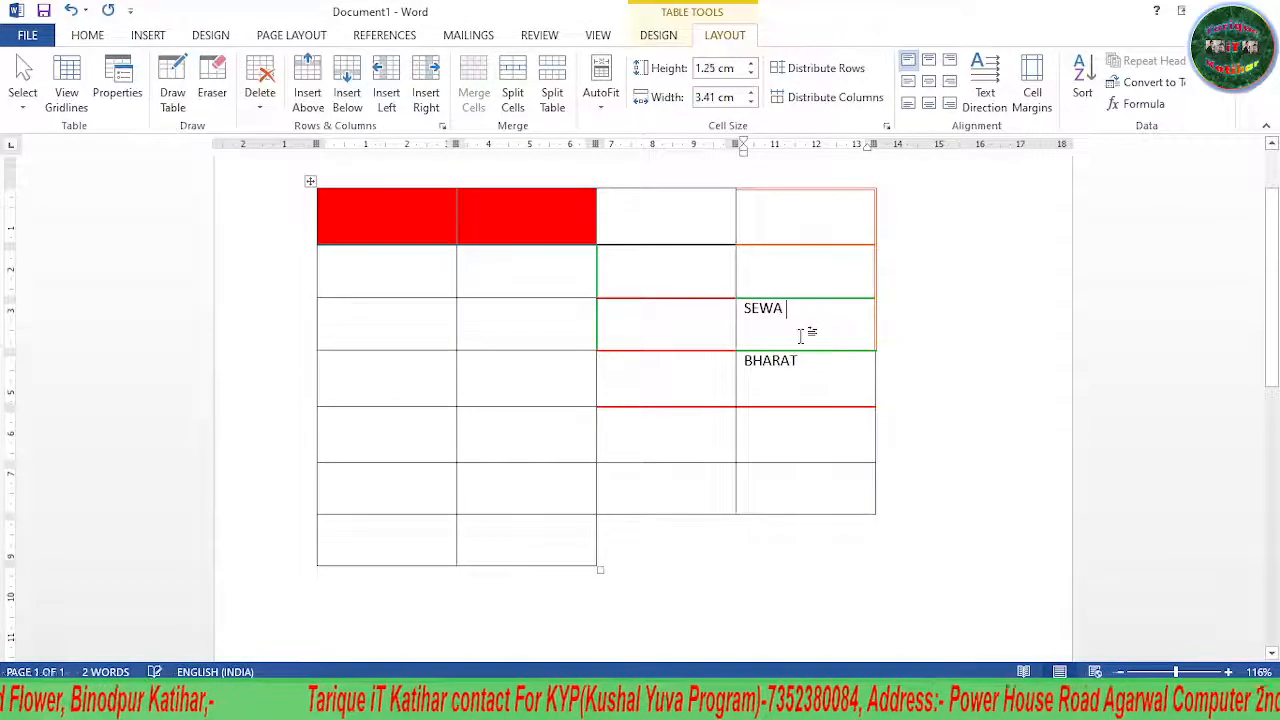
left_click(805, 361)
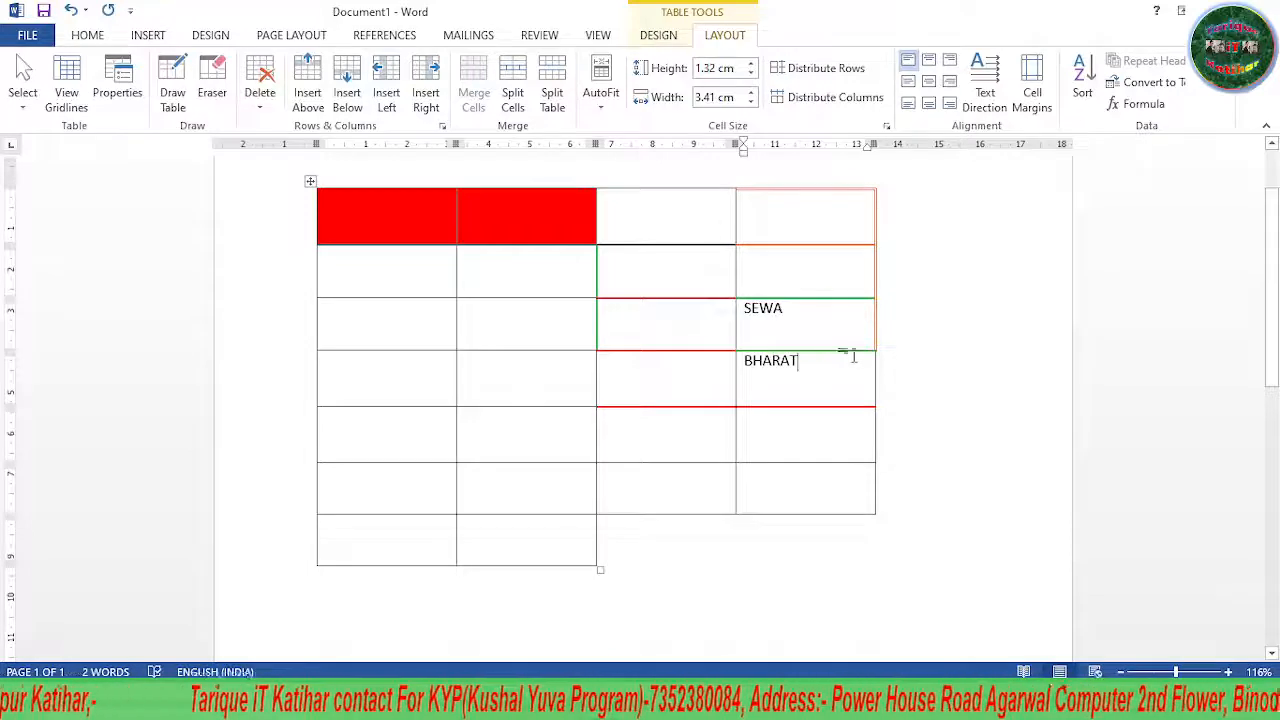
left_click(815, 313)
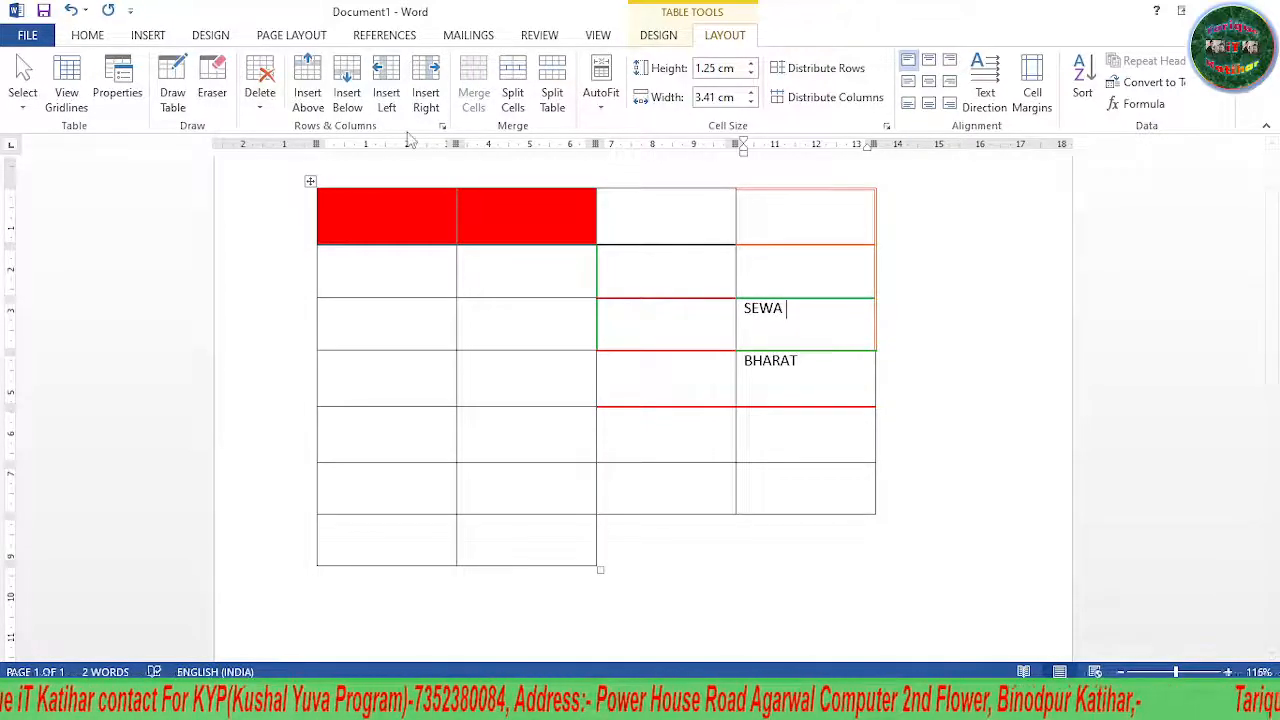
left_click(352, 100)
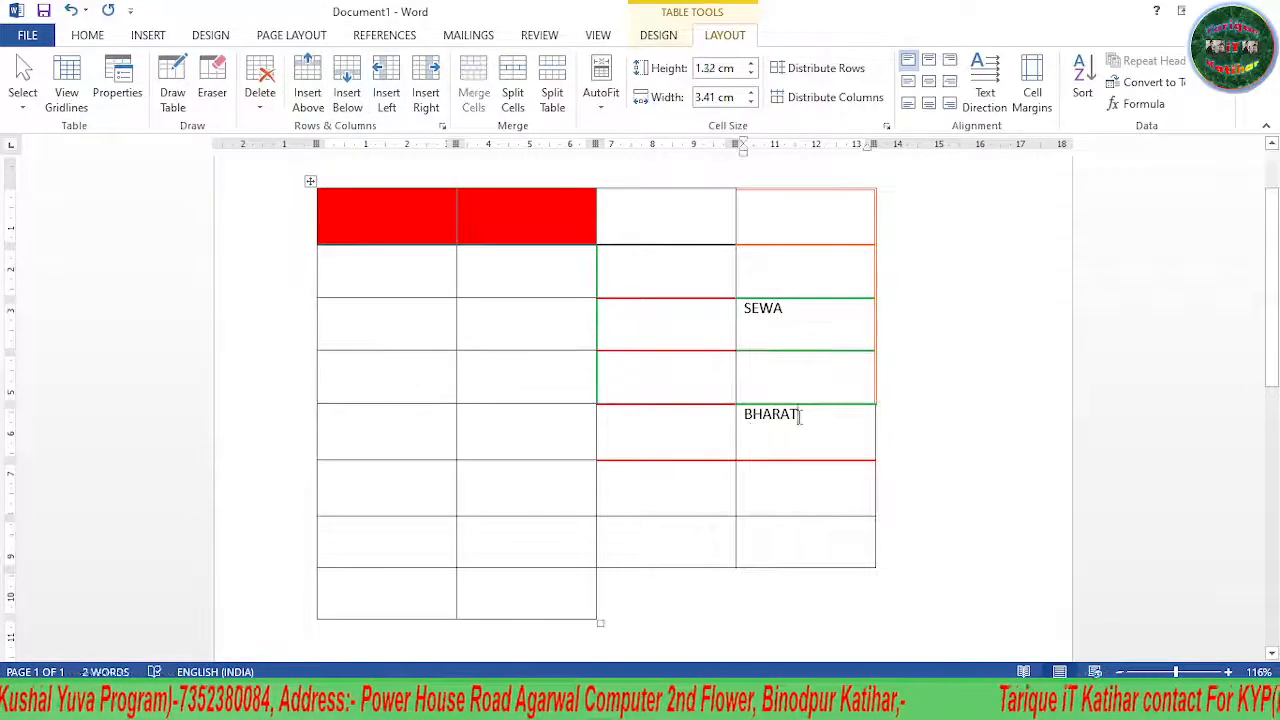
Enter a person's name in the third row's cell directly left of SEWA
left_click(789, 366)
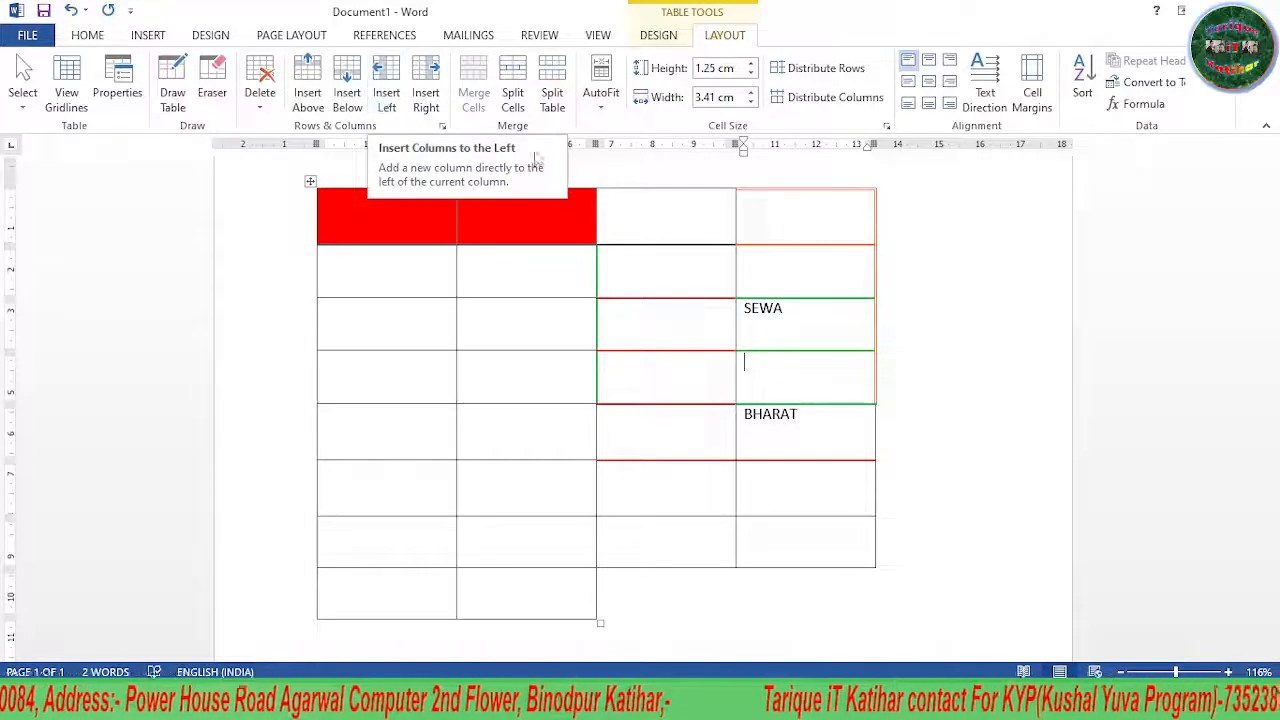
left_click(673, 310)
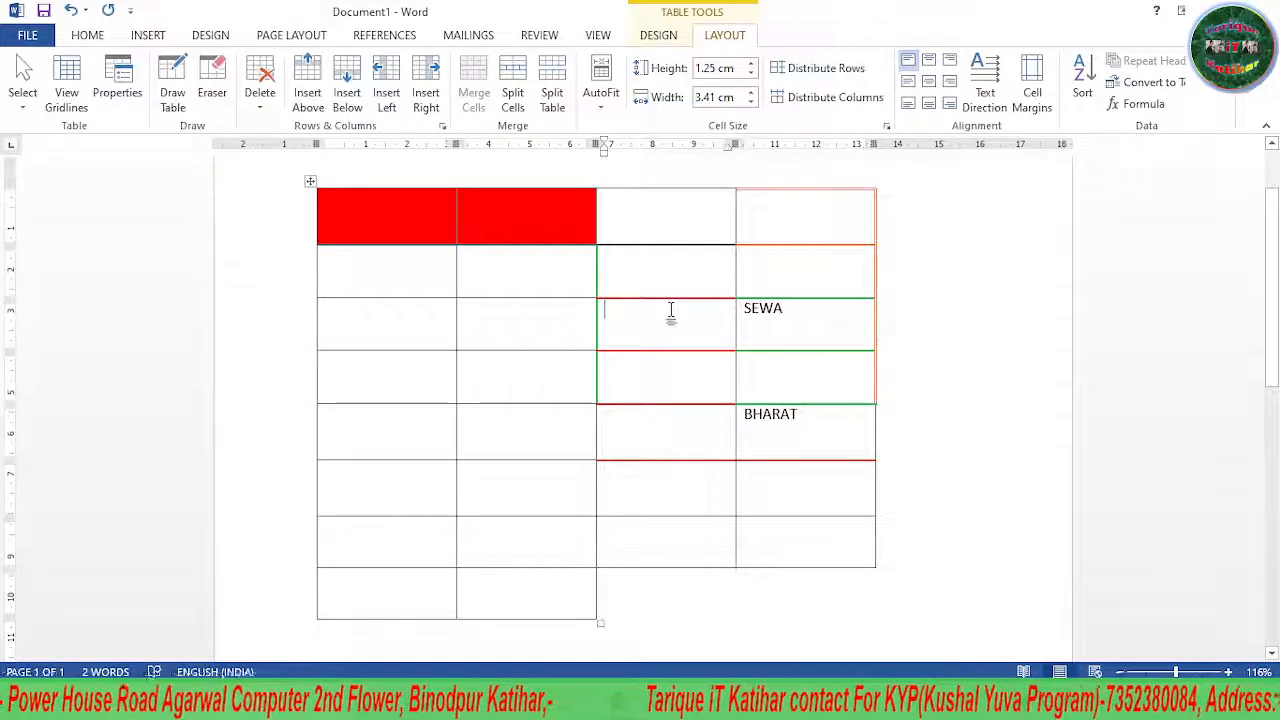
type("TARIQ")
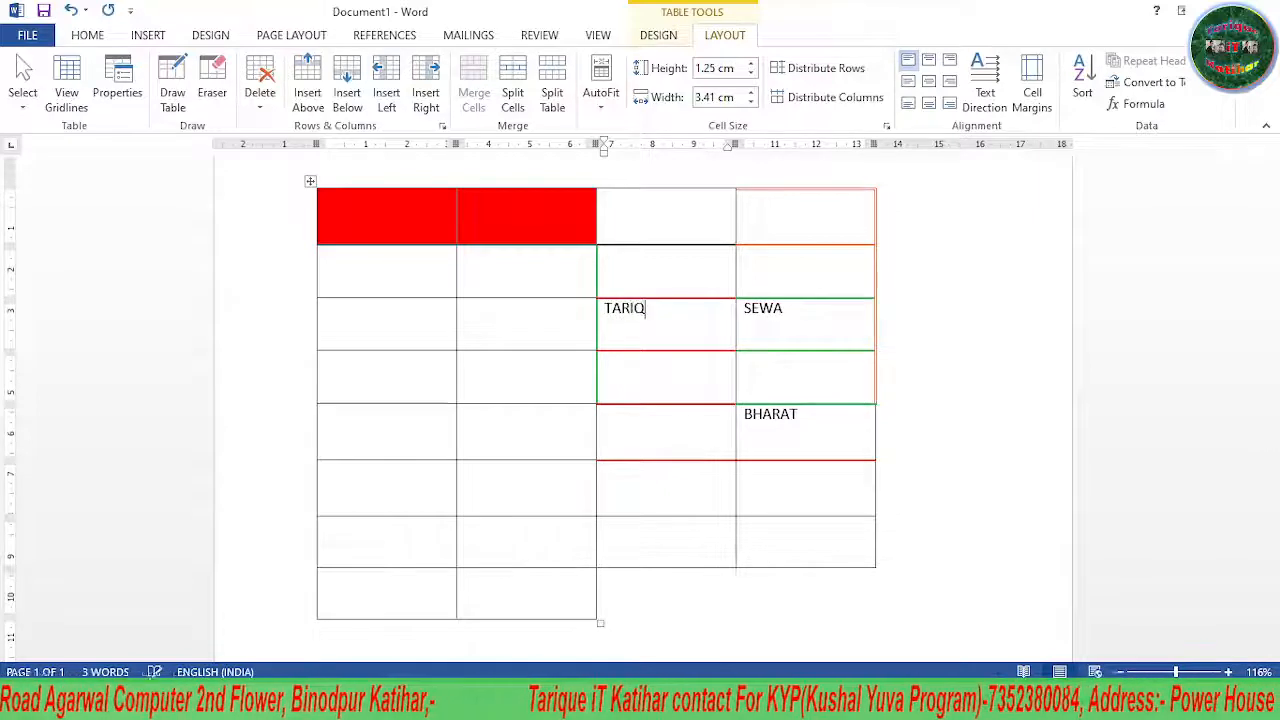
type("UE")
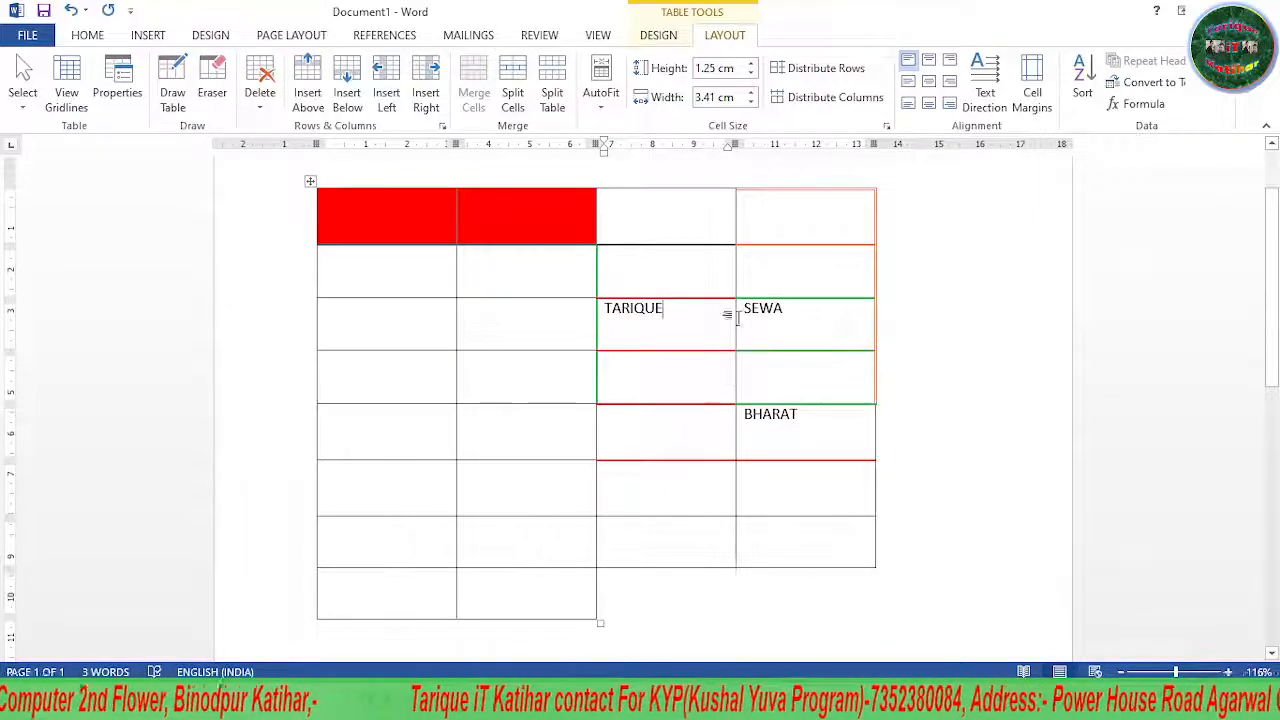
Insert a column left of the SEWA column and another right of the name column, and undo both insertions
left_click(786, 309)
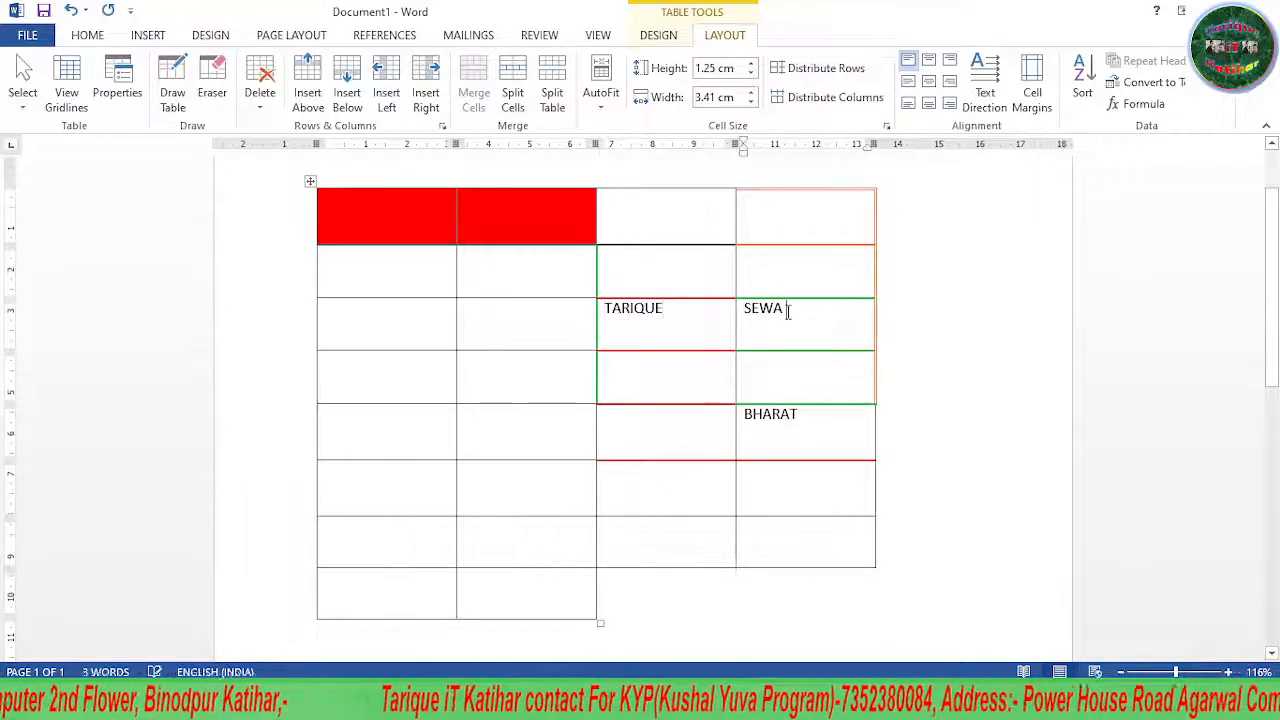
left_click(388, 80)
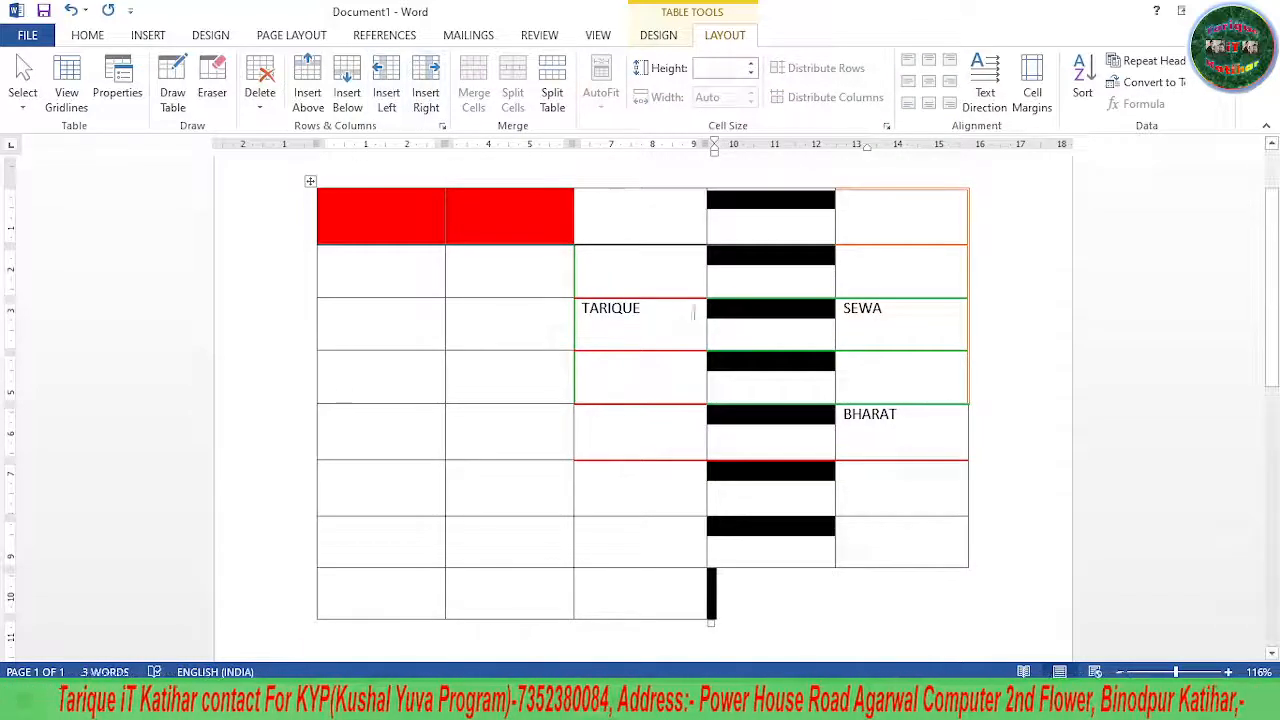
left_click(693, 313)
left_click(426, 92)
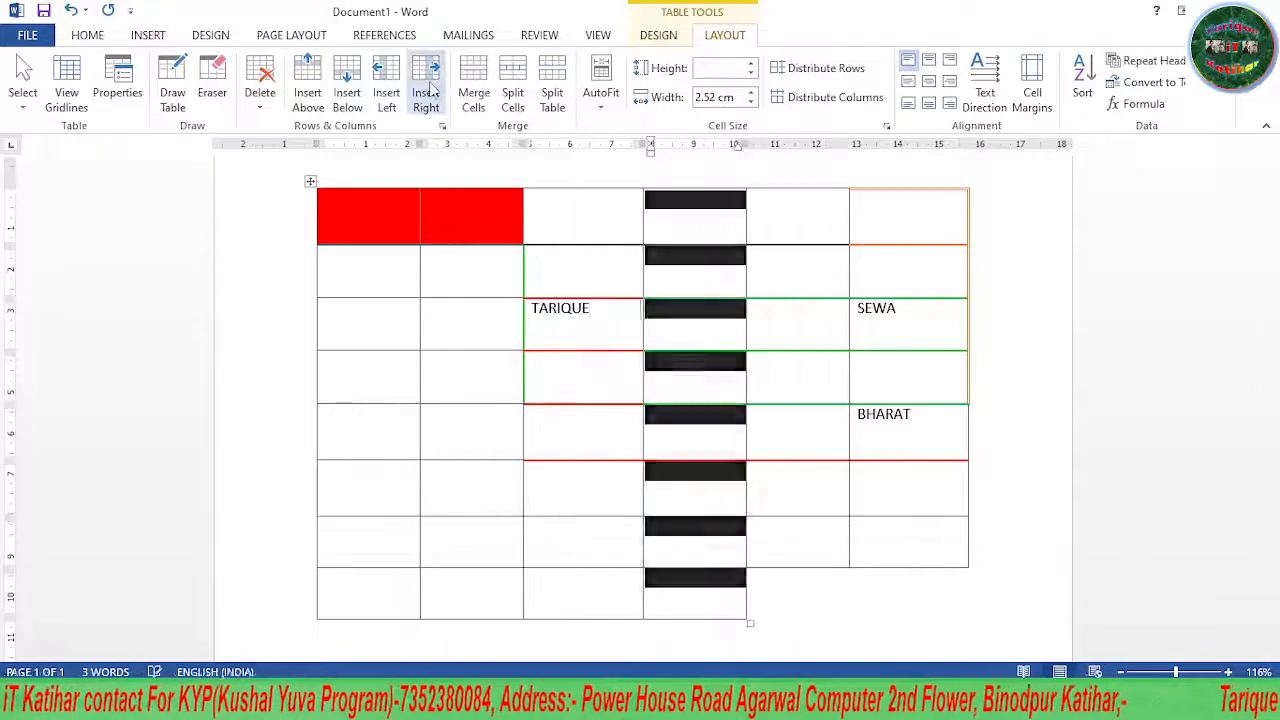
key("ctrl+z")
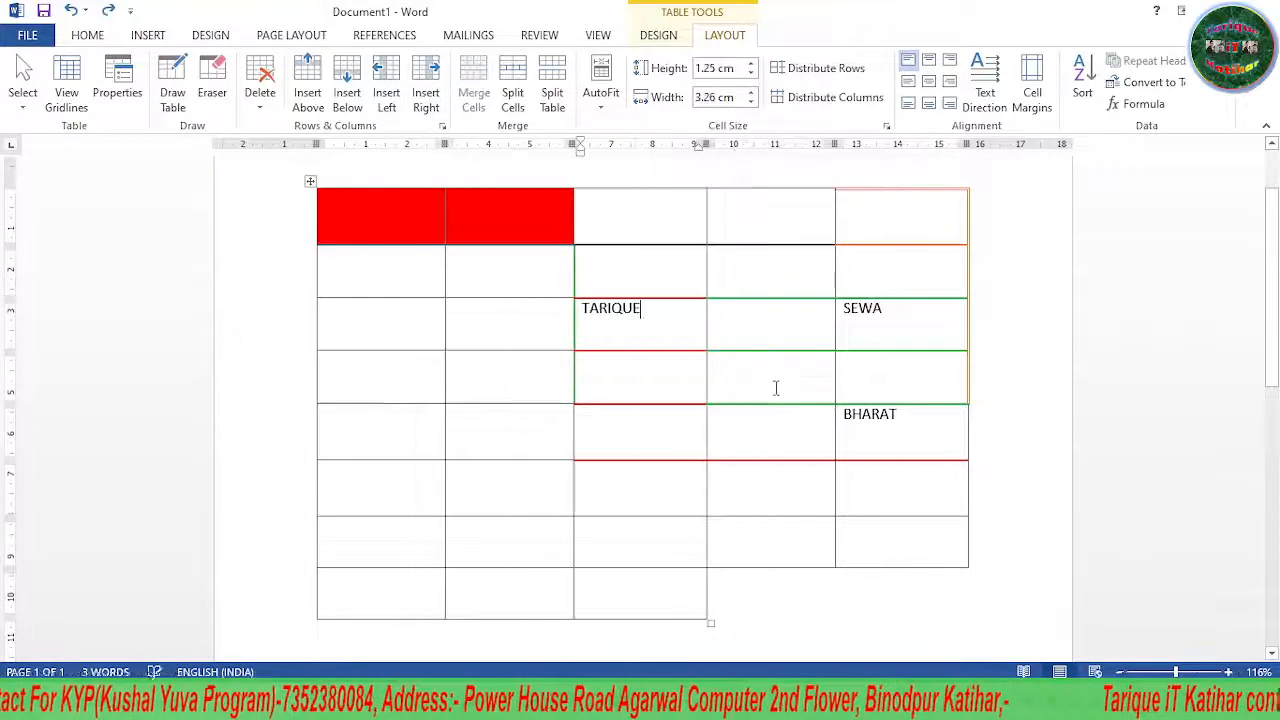
key("ctrl+z")
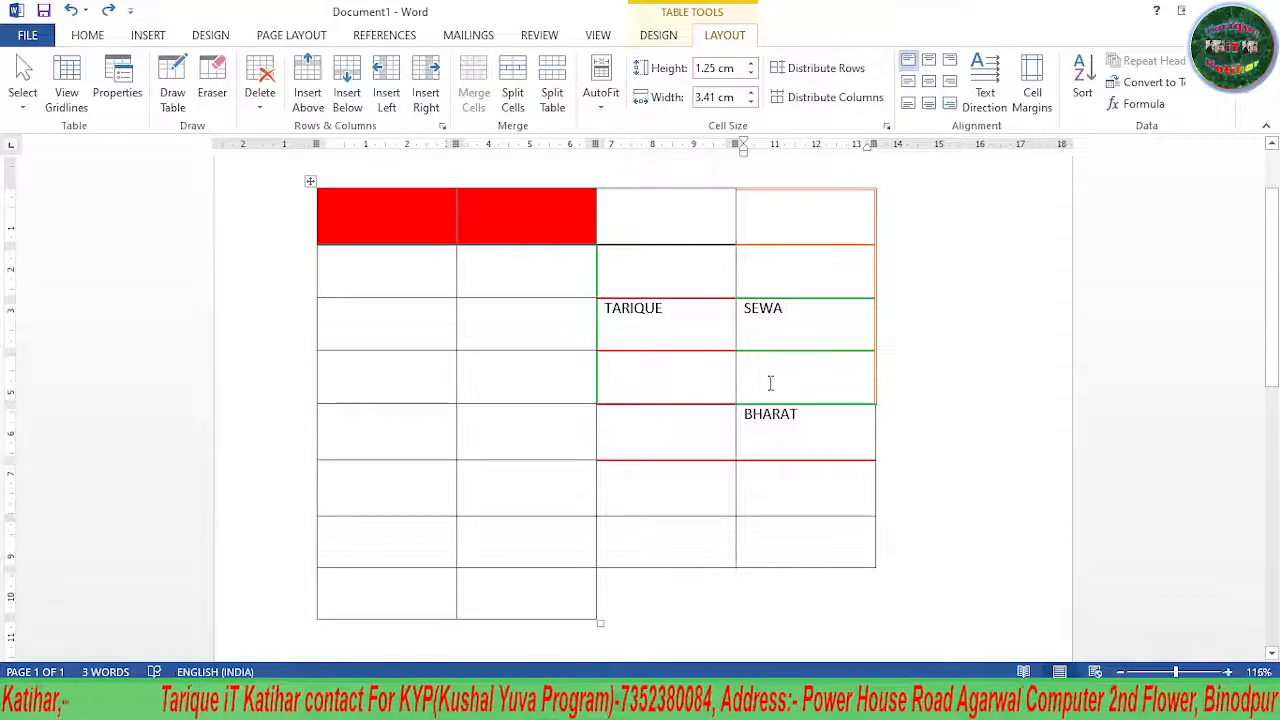
Merge the last two cells of the table's second row, directly above the name and SEWA cells
left_click_drag(703, 283, 807, 280)
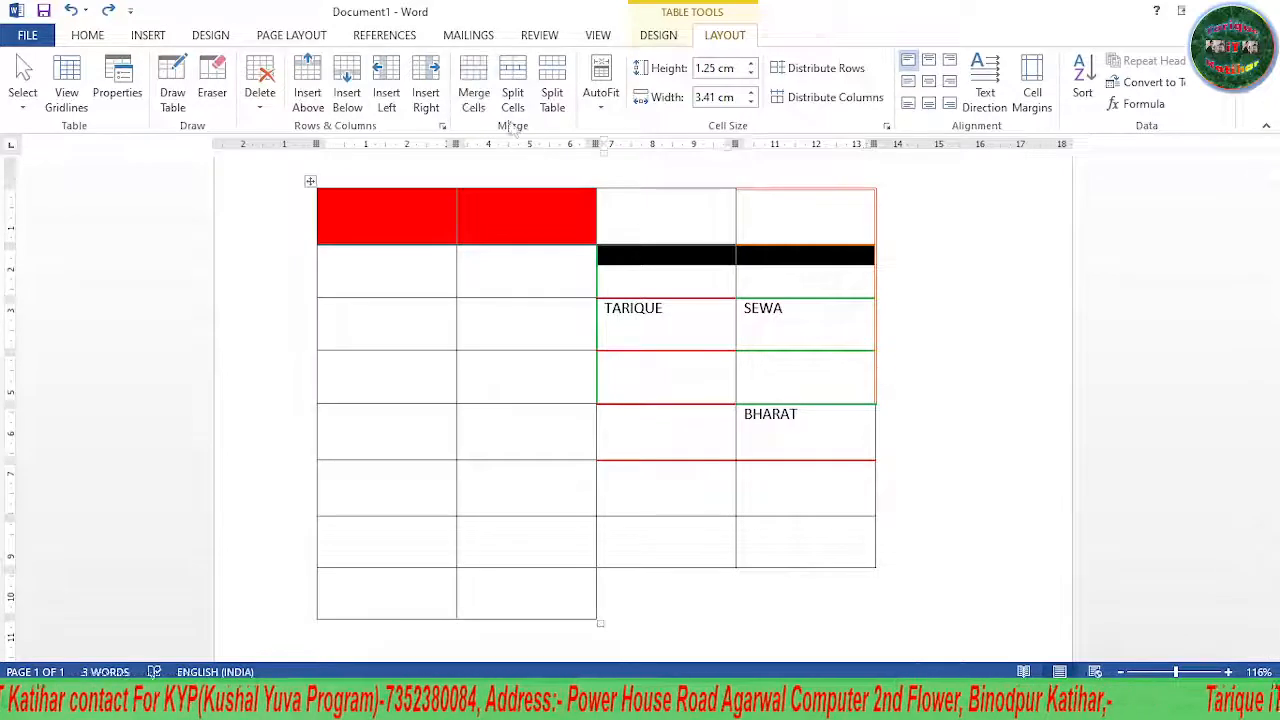
left_click(474, 99)
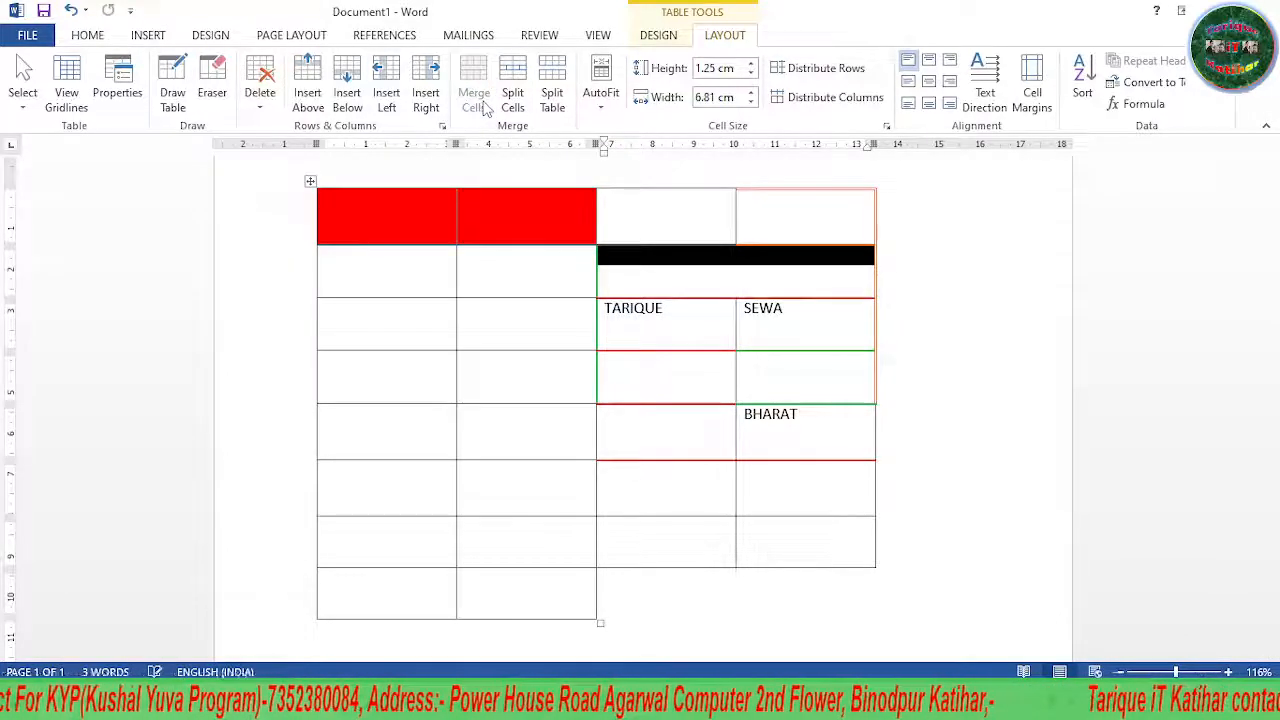
right_click(717, 408)
key("Escape")
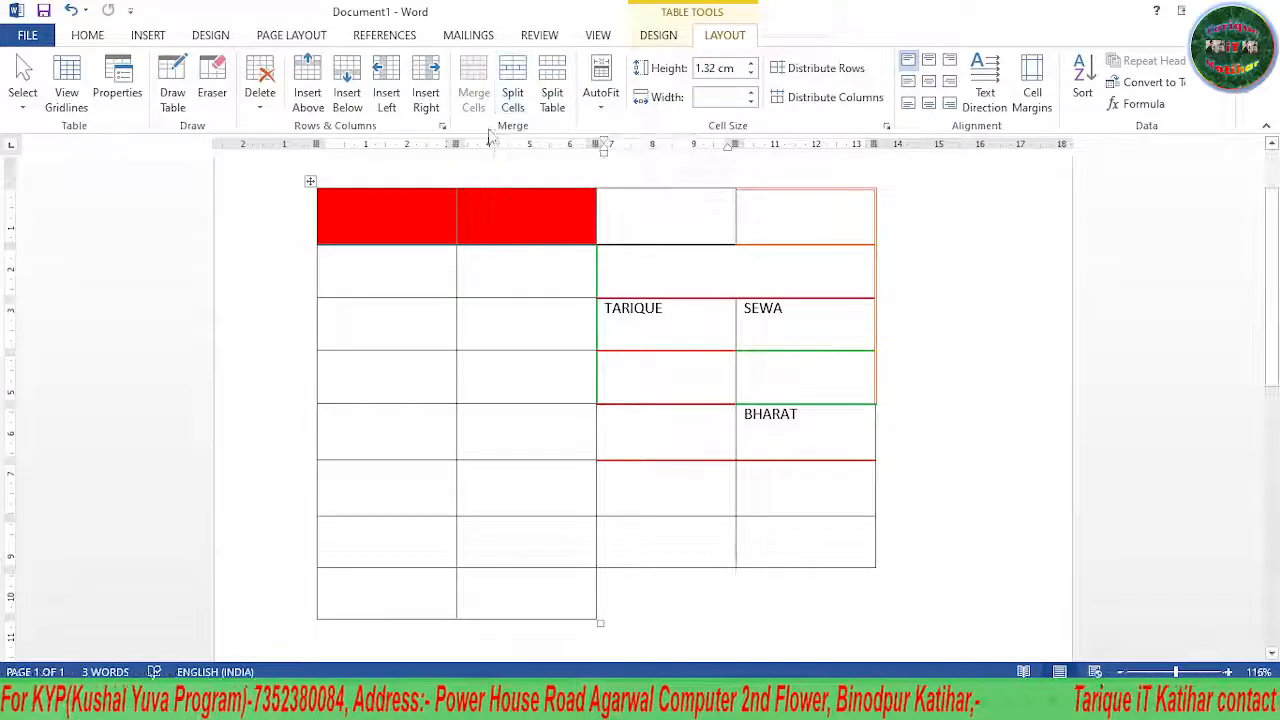
Split the merged cell in the second row into 2 columns and 2 rows
left_click(697, 276)
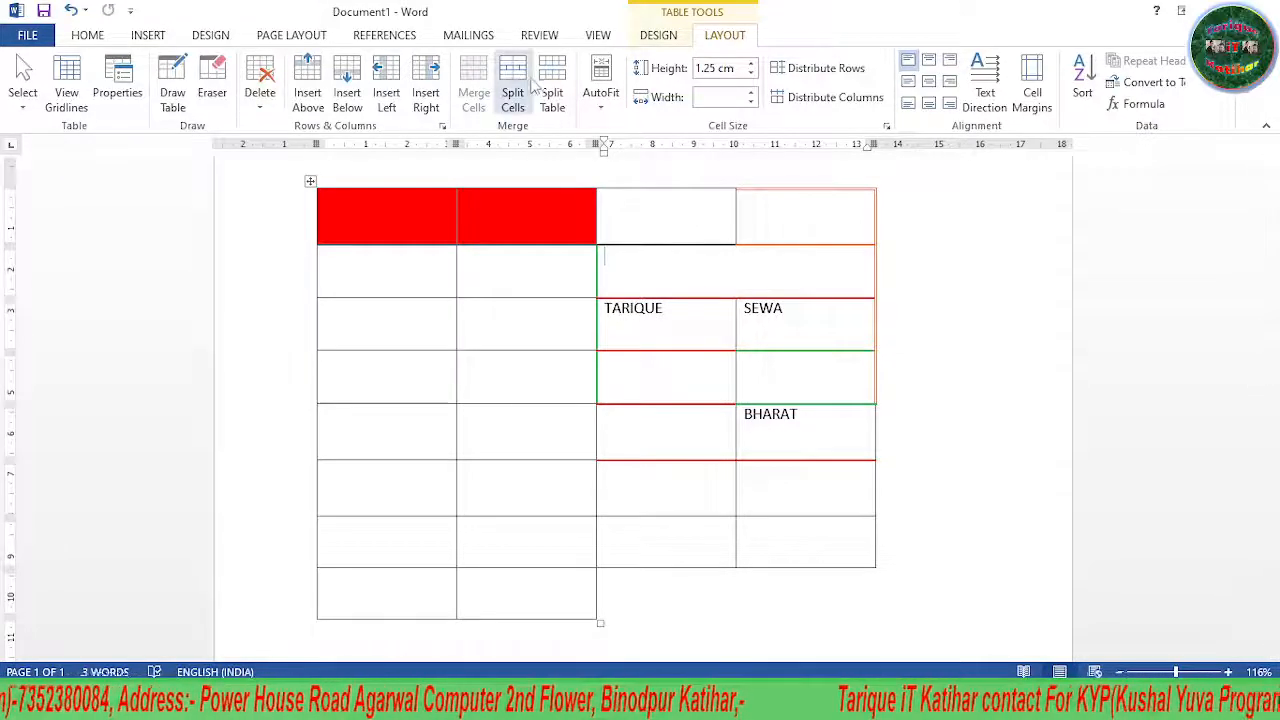
left_click(527, 88)
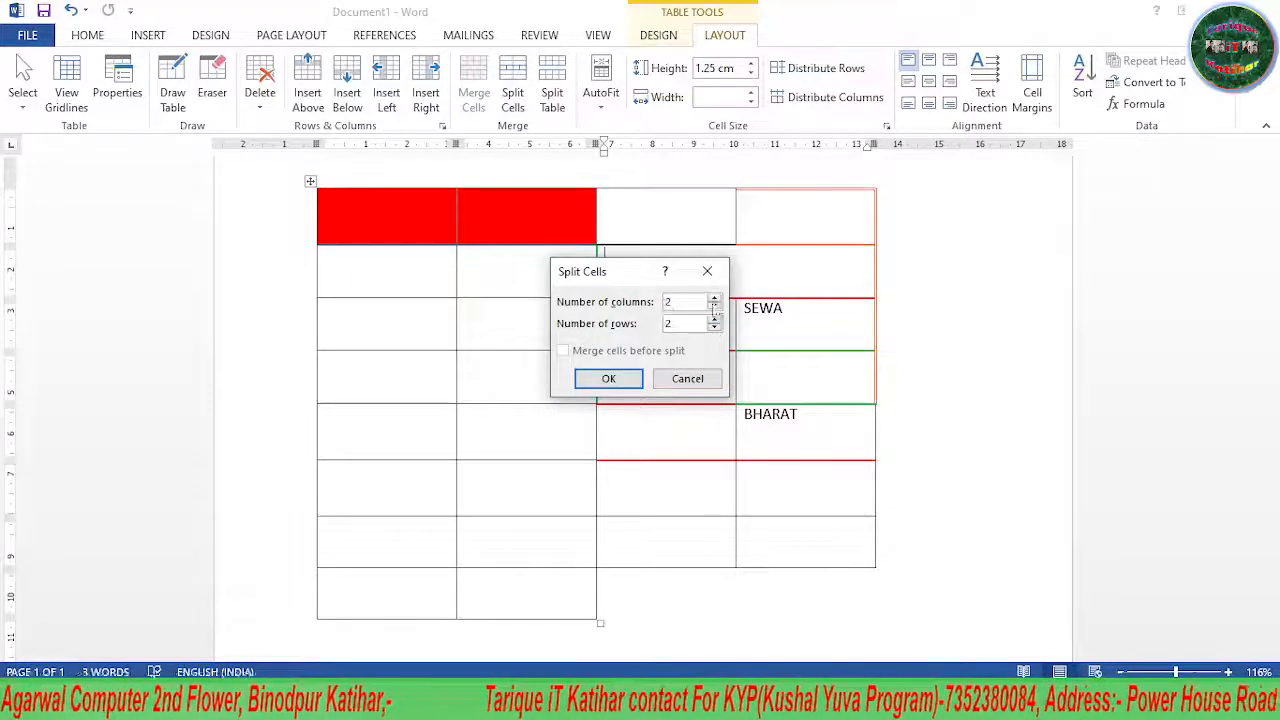
left_click(607, 380)
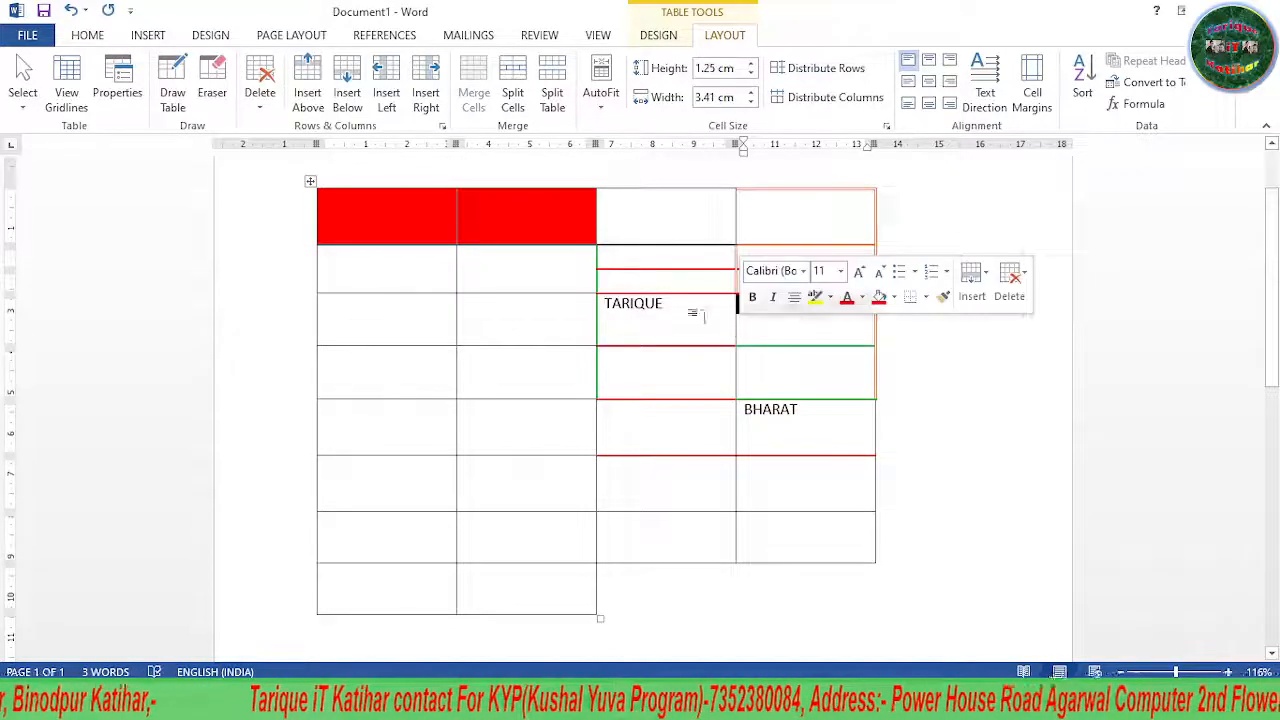
left_click(545, 304)
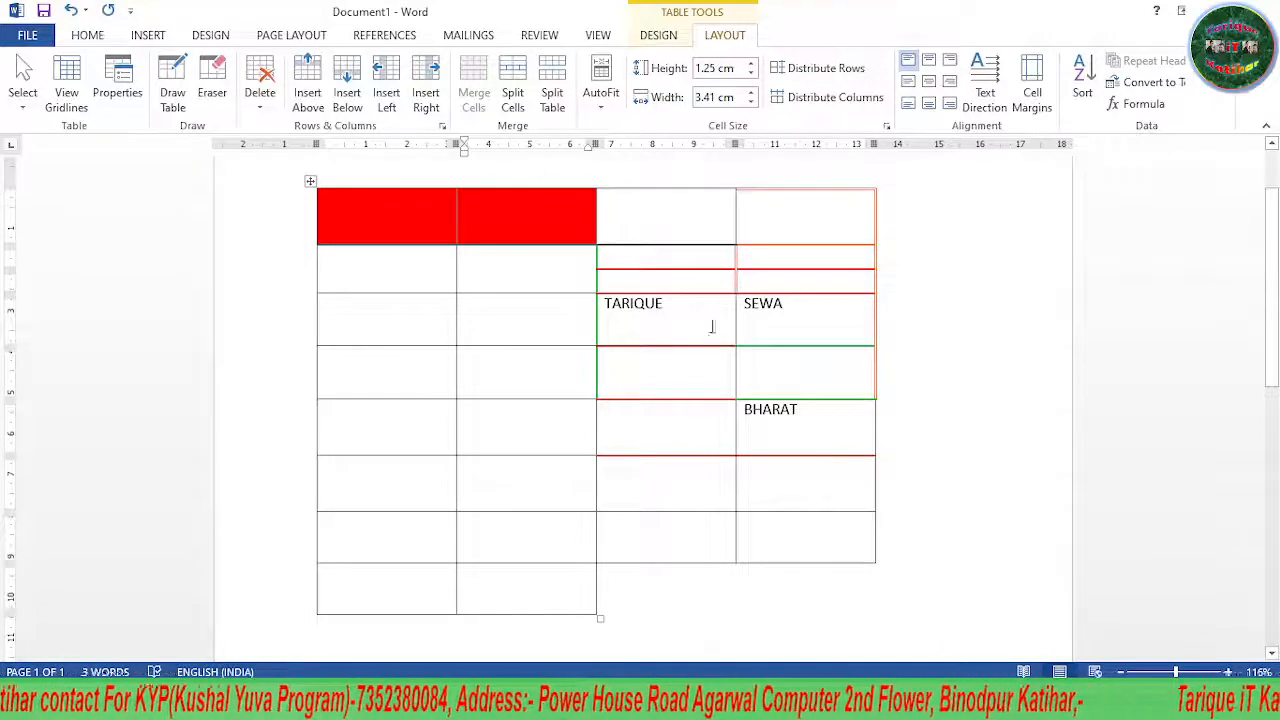
Split the table at its seventh row, look over the two tables, and undo the split
left_click(386, 371)
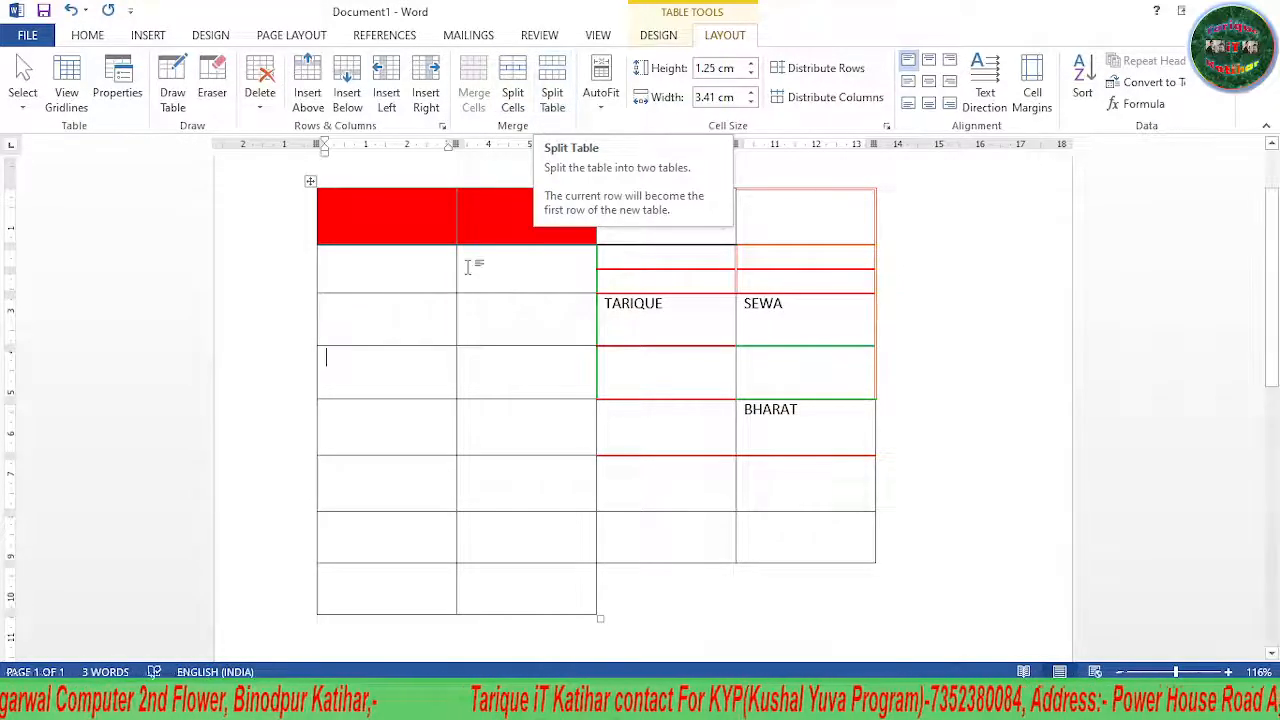
scroll(441, 439, "down", 1)
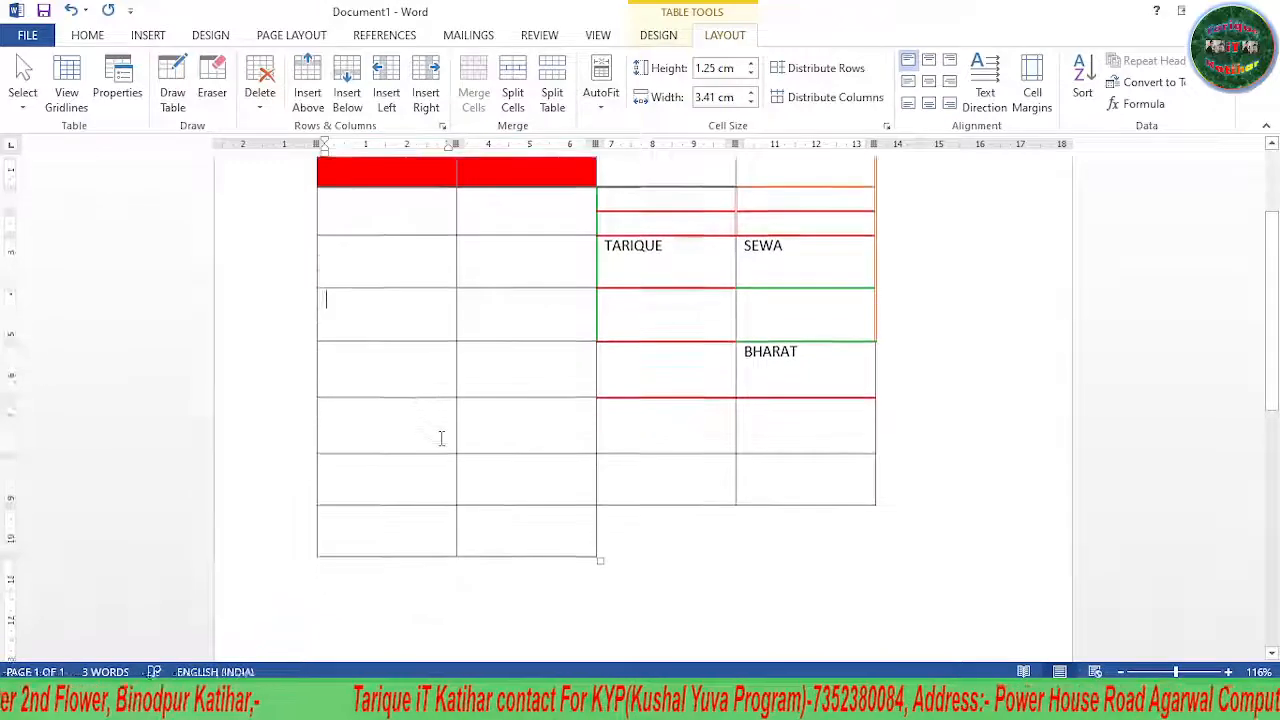
scroll(441, 439, "up", 1)
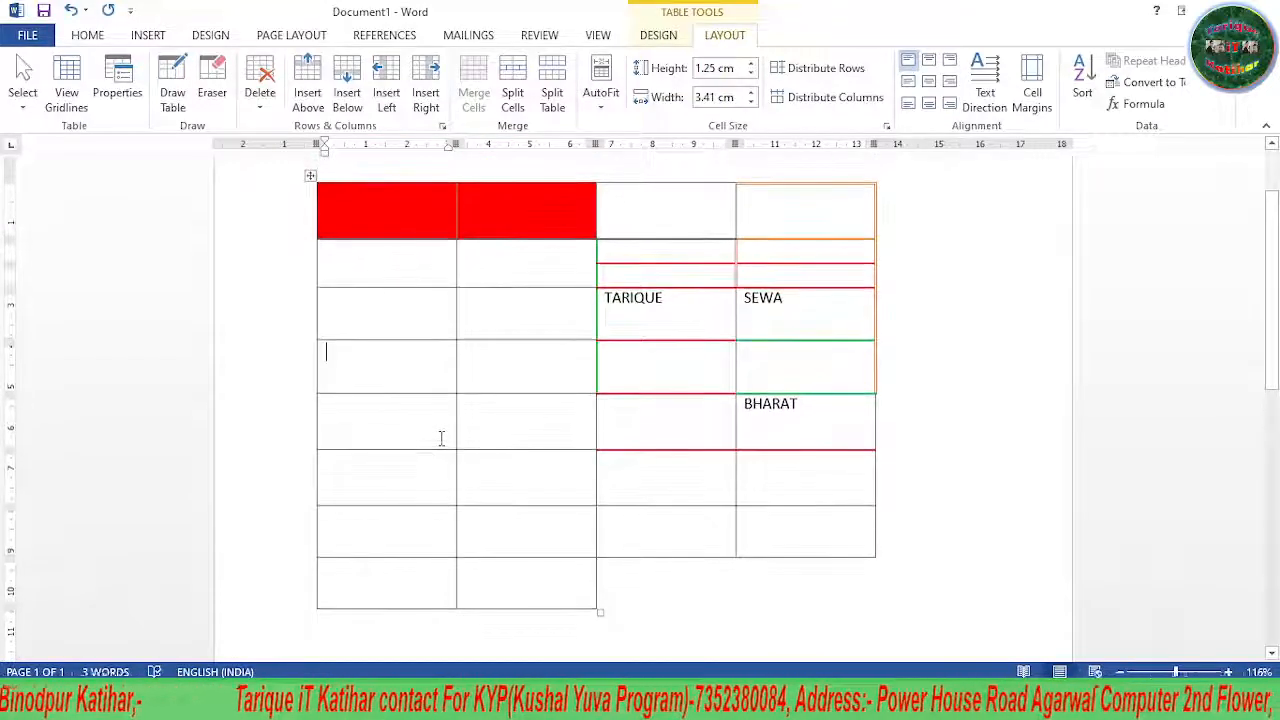
scroll(441, 439, "down", 1)
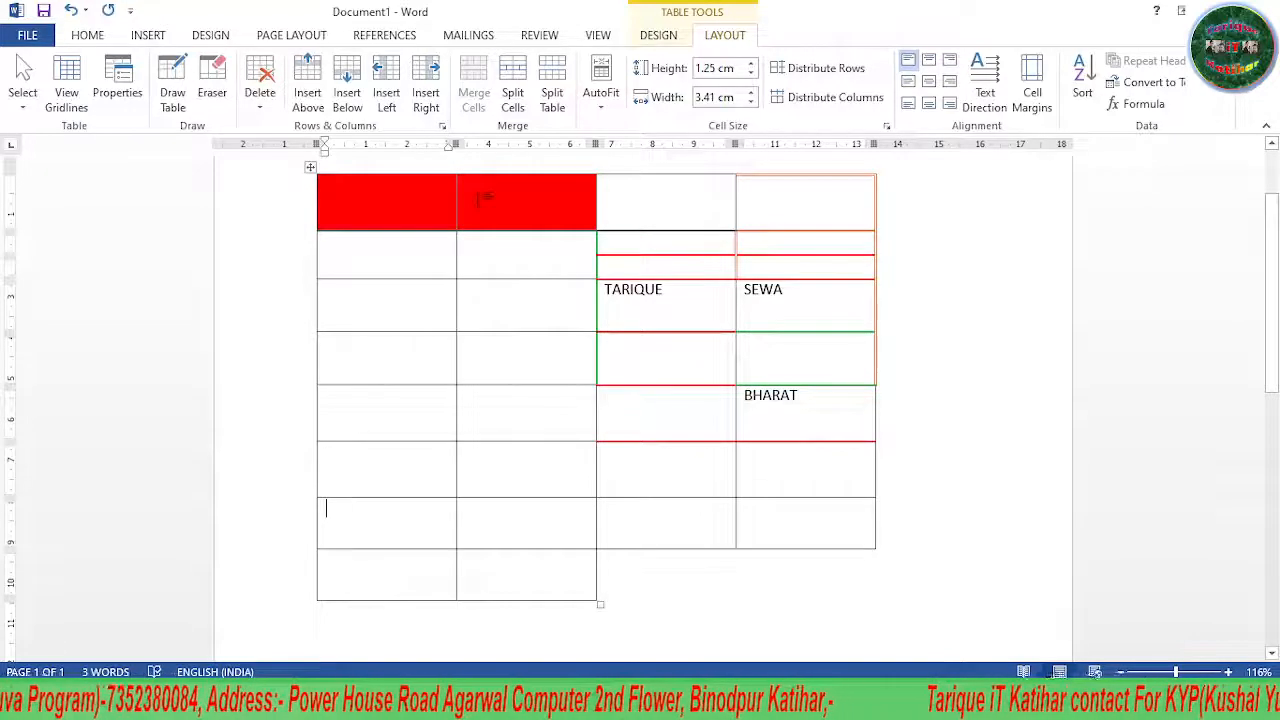
left_click(552, 92)
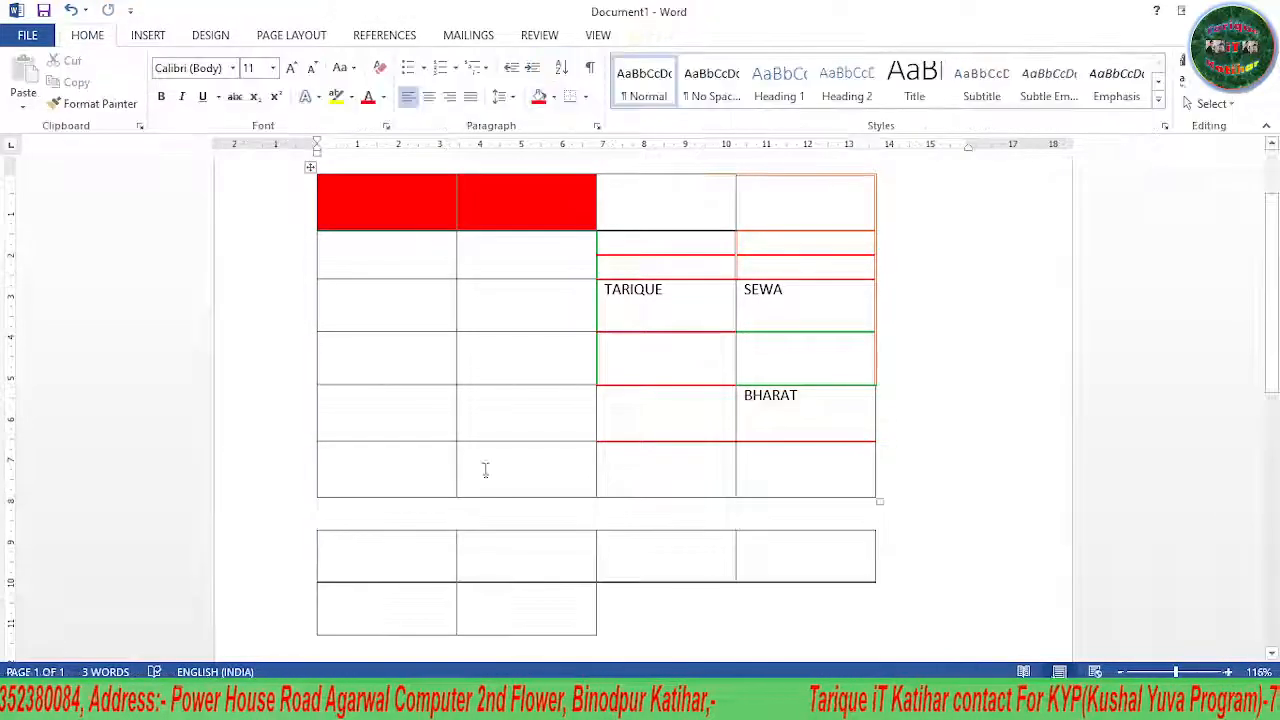
scroll(486, 489, "down", 2)
scroll(484, 488, "up", 2)
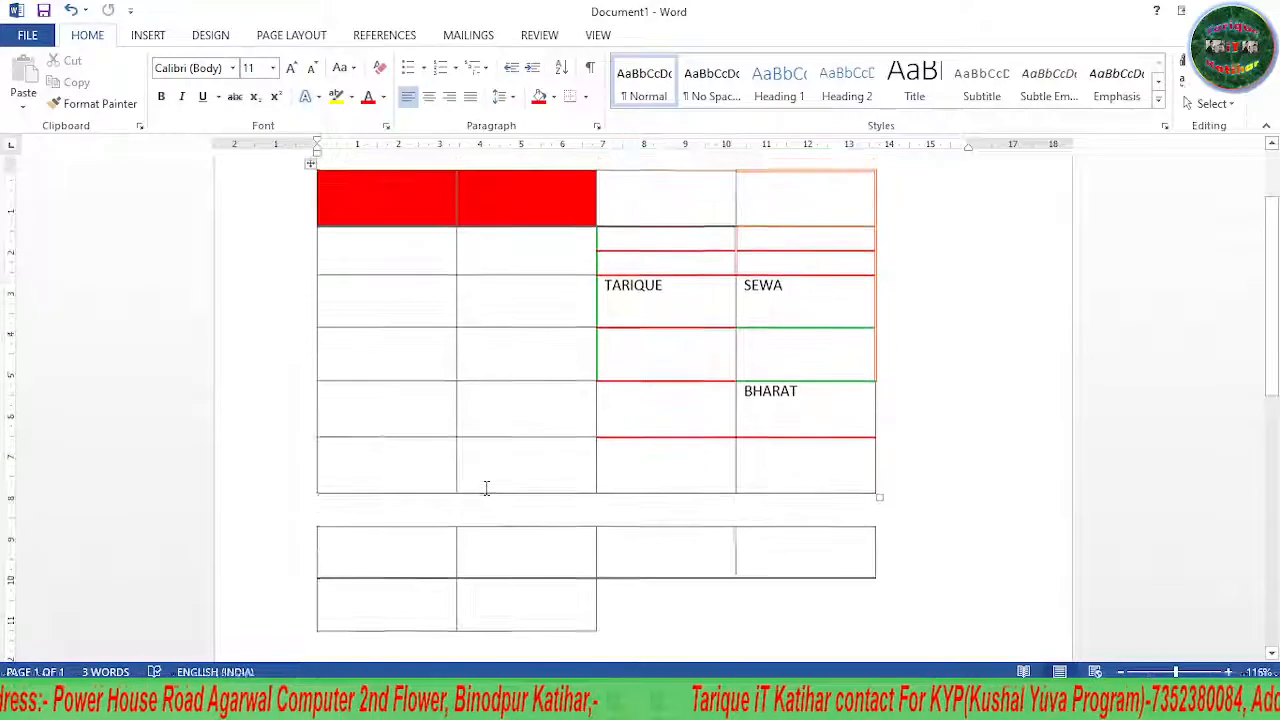
key("ctrl+z")
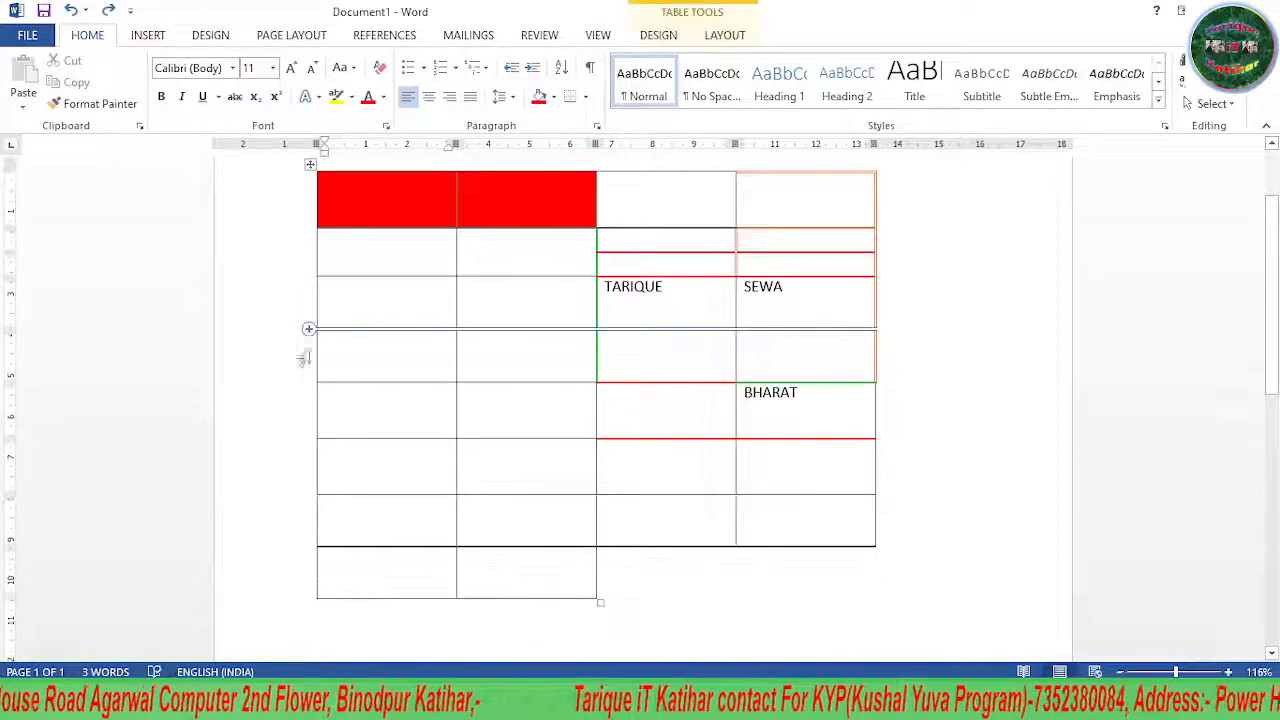
Split the table at its fourth row, directly below the SEWA row, and undo the split
left_click(335, 350)
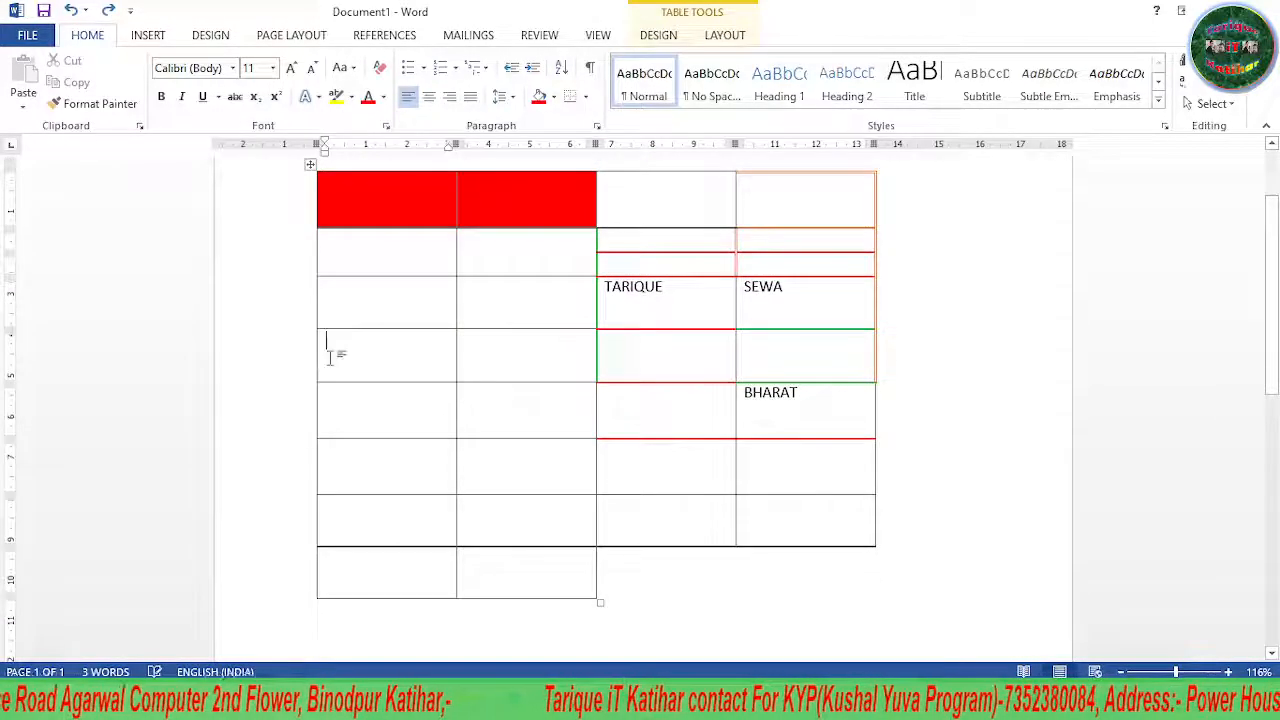
left_click(724, 36)
left_click(556, 100)
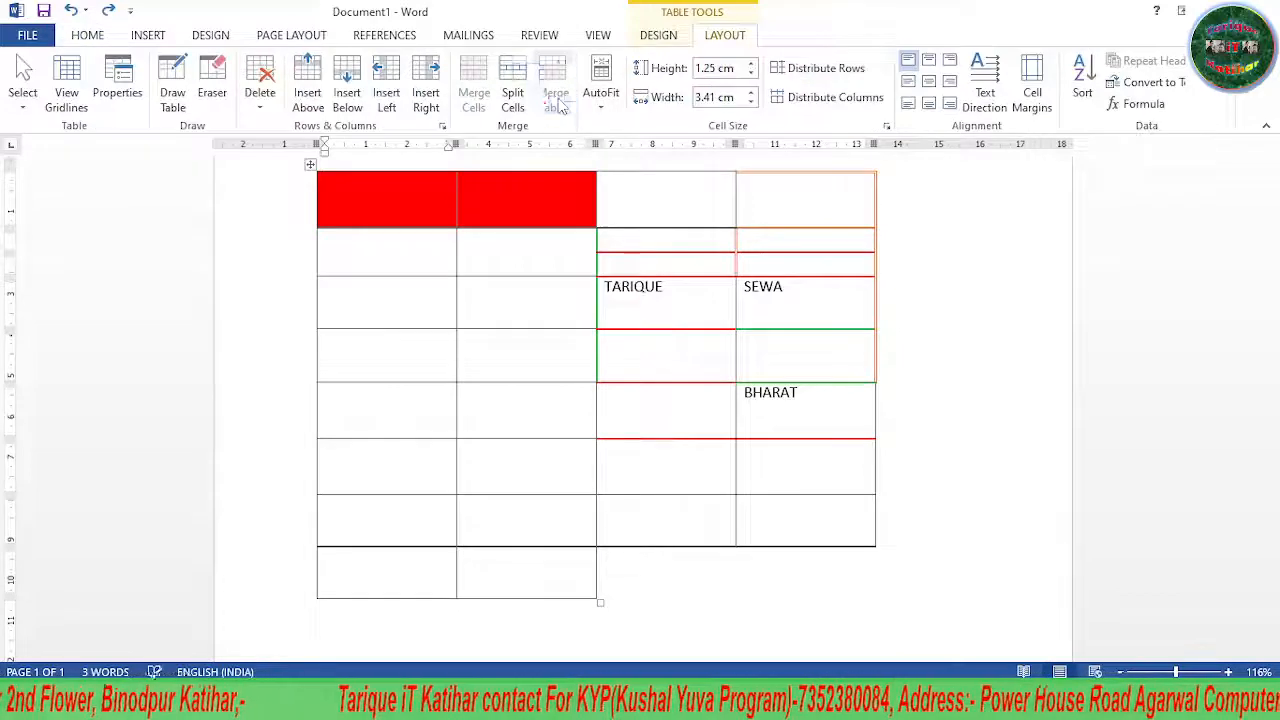
key("ctrl+z")
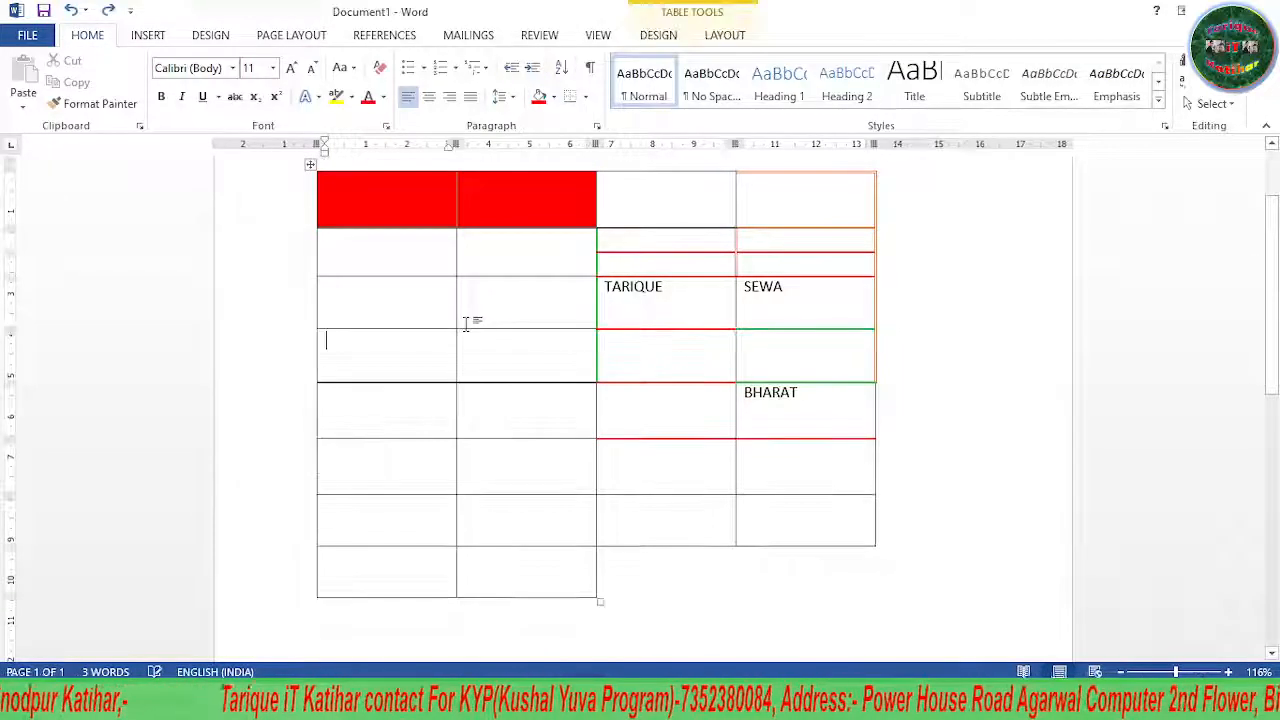
Apply AutoFit Contents to the table with the insertion point in the SEWA cell
left_click(724, 36)
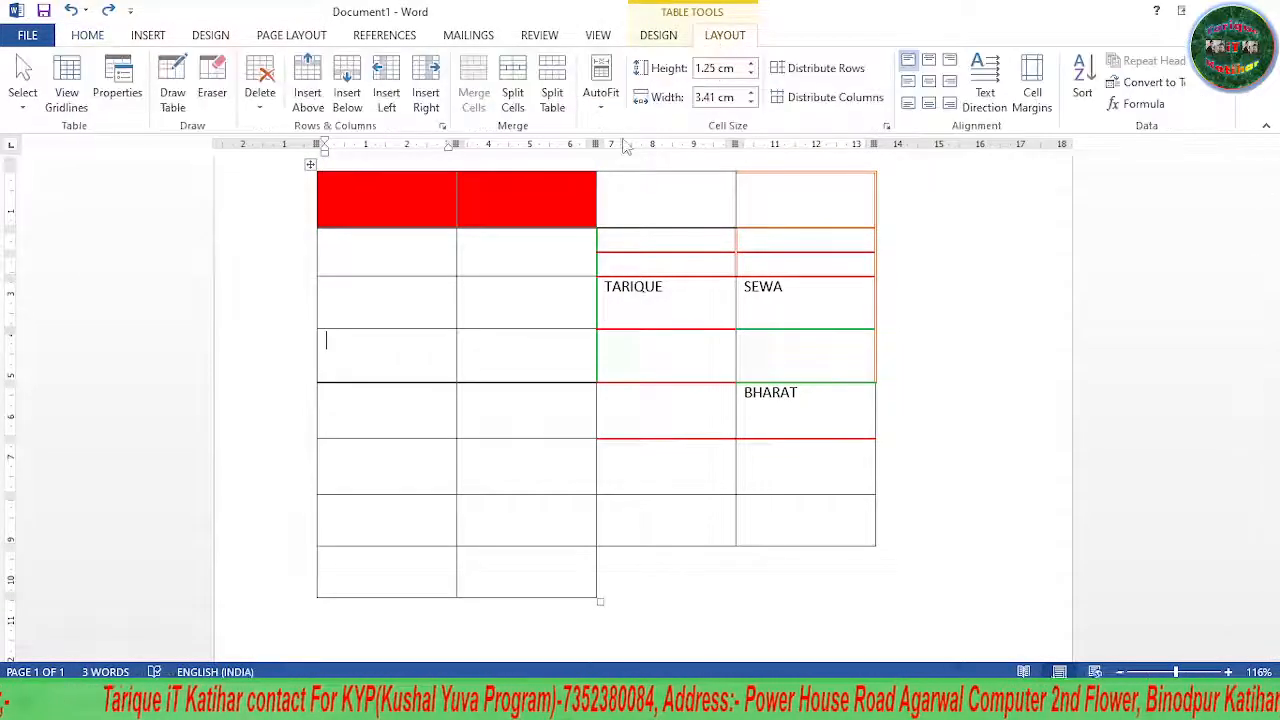
left_click(601, 100)
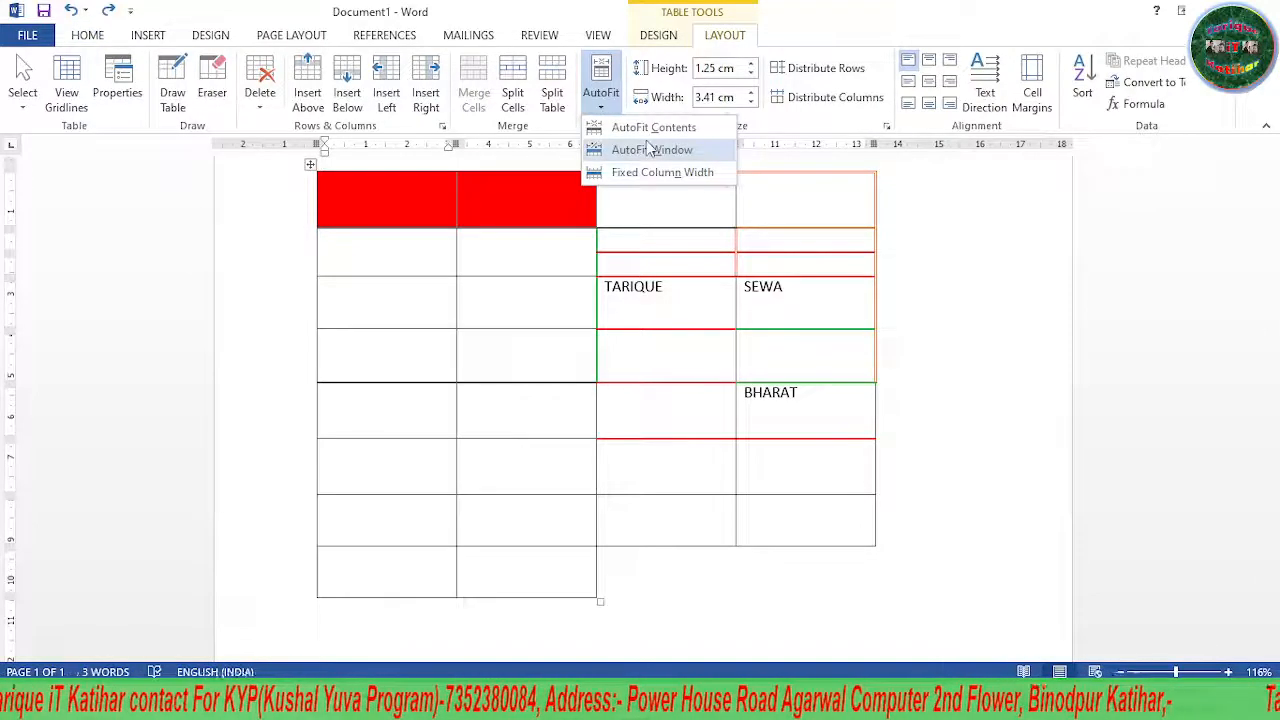
left_click(769, 325)
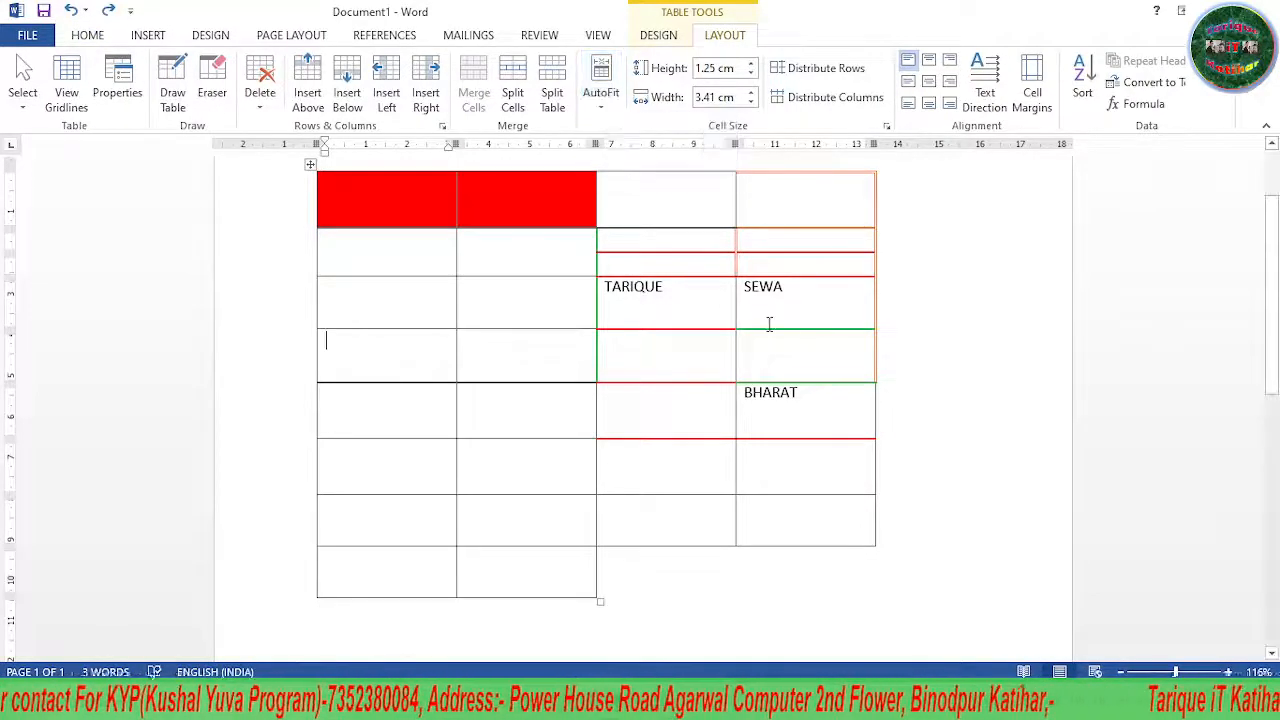
left_click(776, 322)
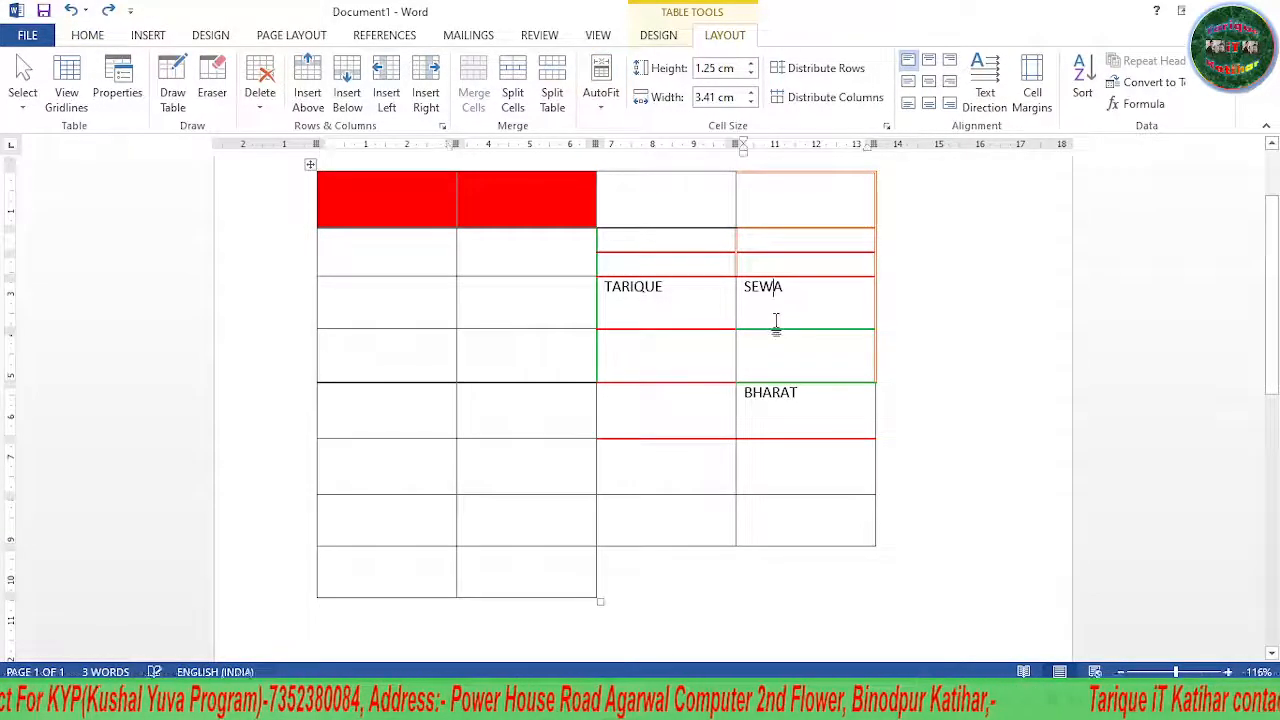
left_click(601, 95)
left_click(645, 127)
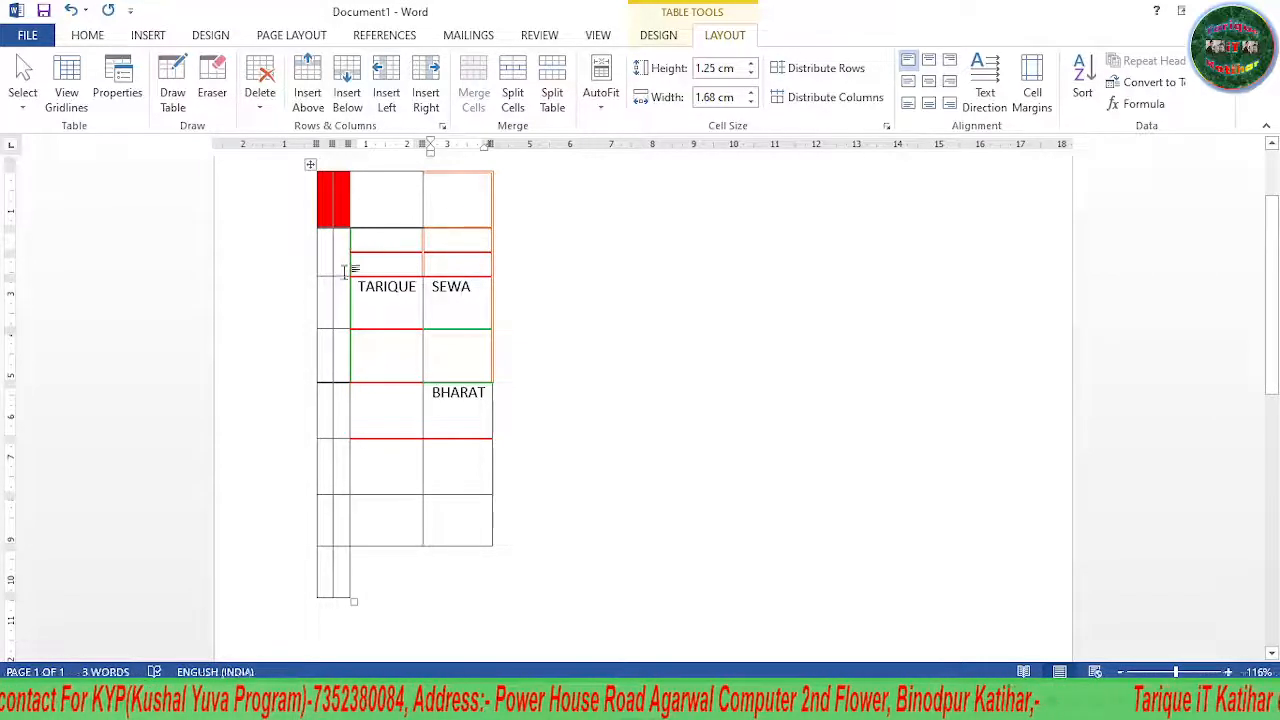
Apply AutoFit Window to the table, and close the reopened AutoFit options without choosing another
left_click(600, 92)
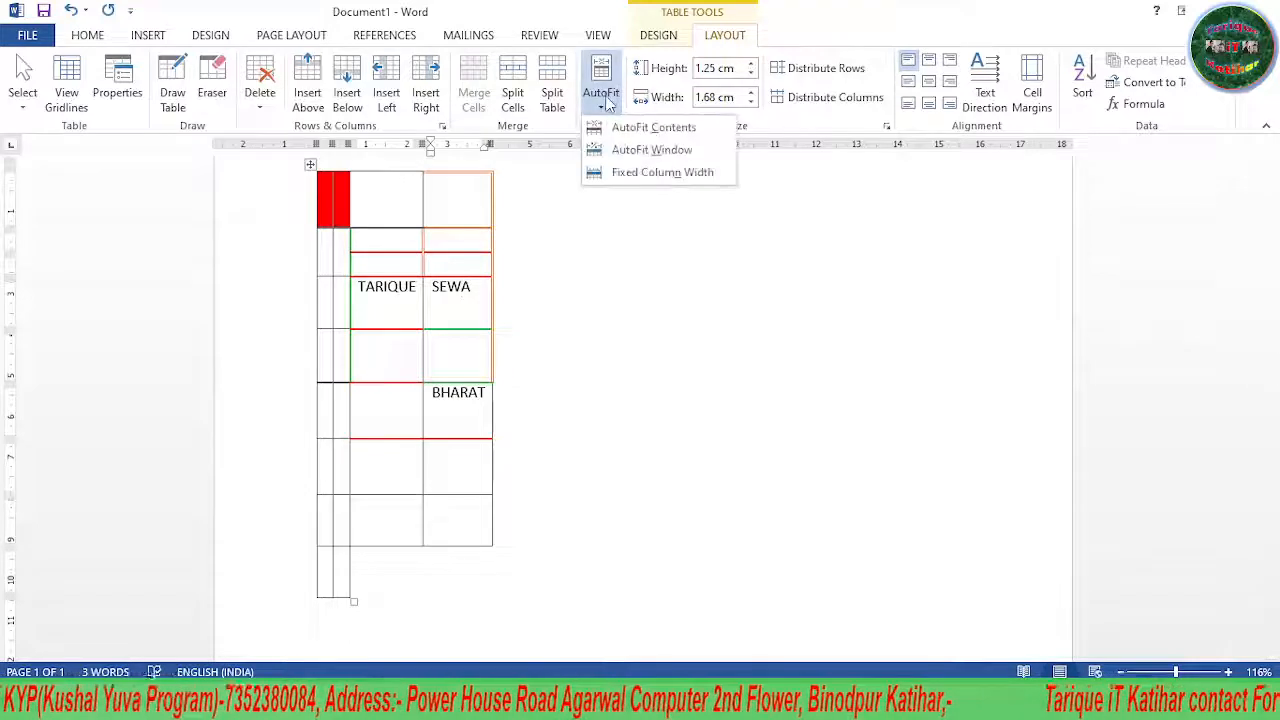
left_click(650, 150)
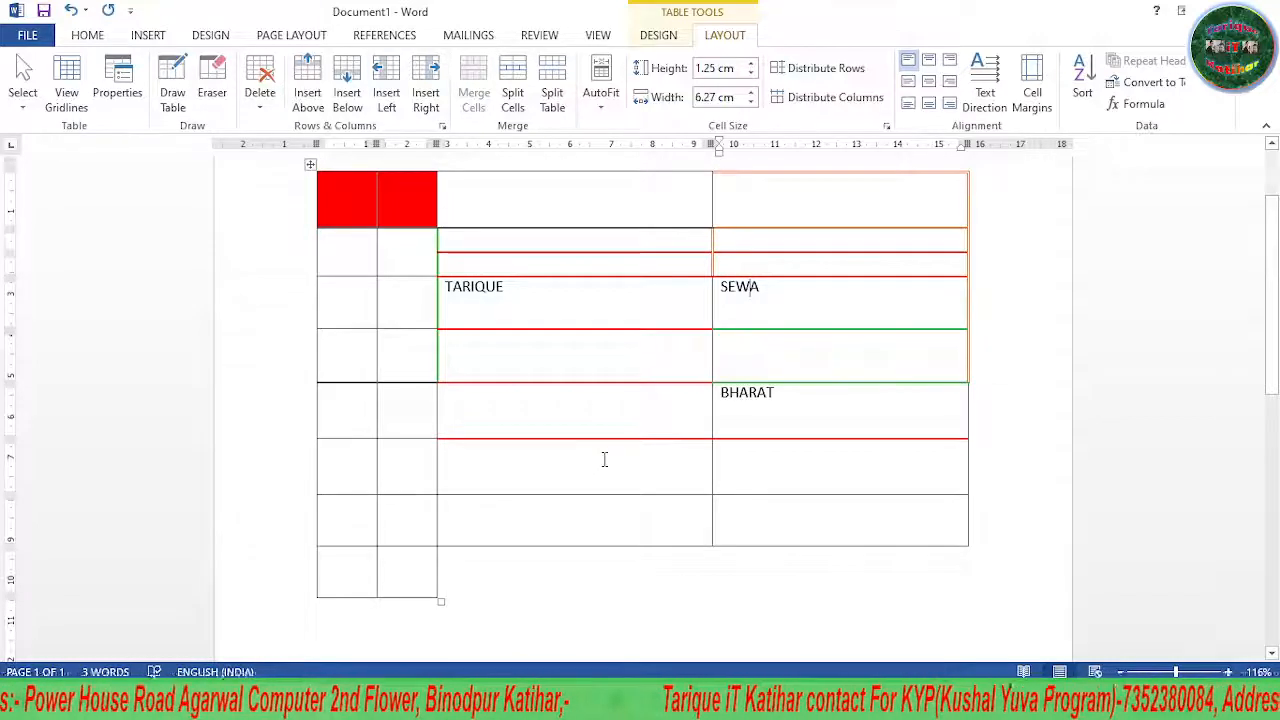
left_click(600, 95)
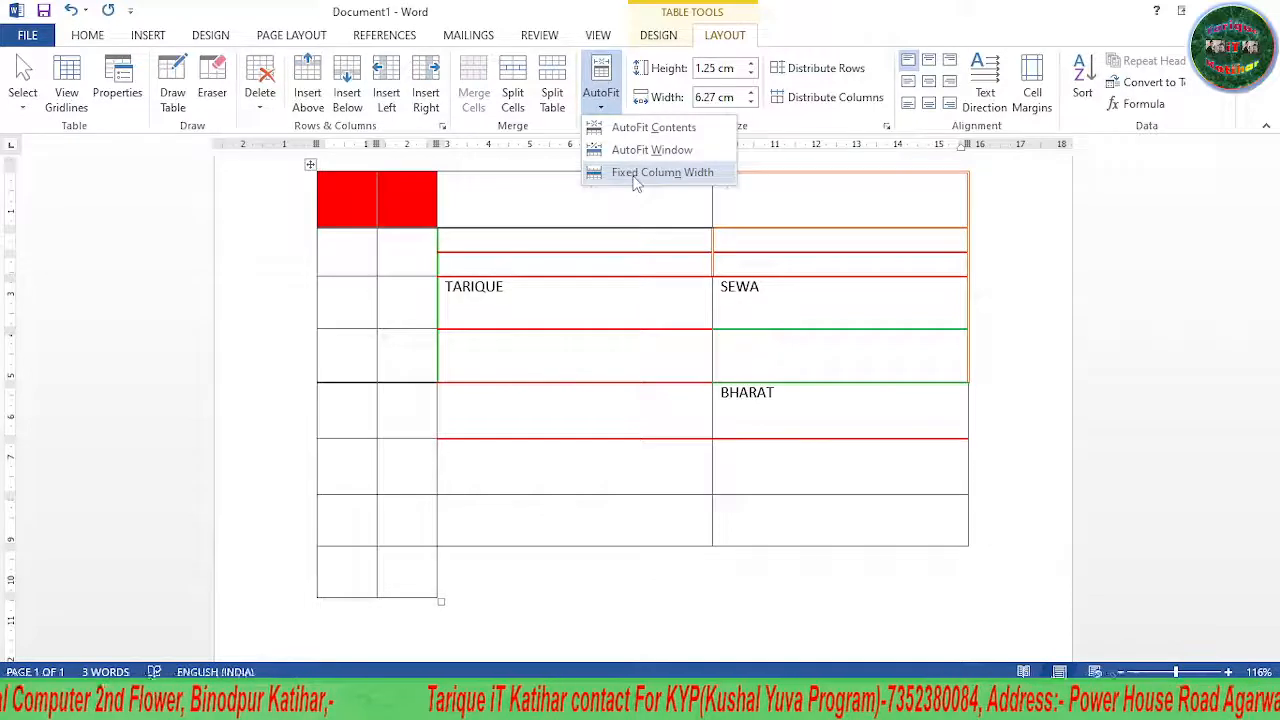
left_click(602, 306)
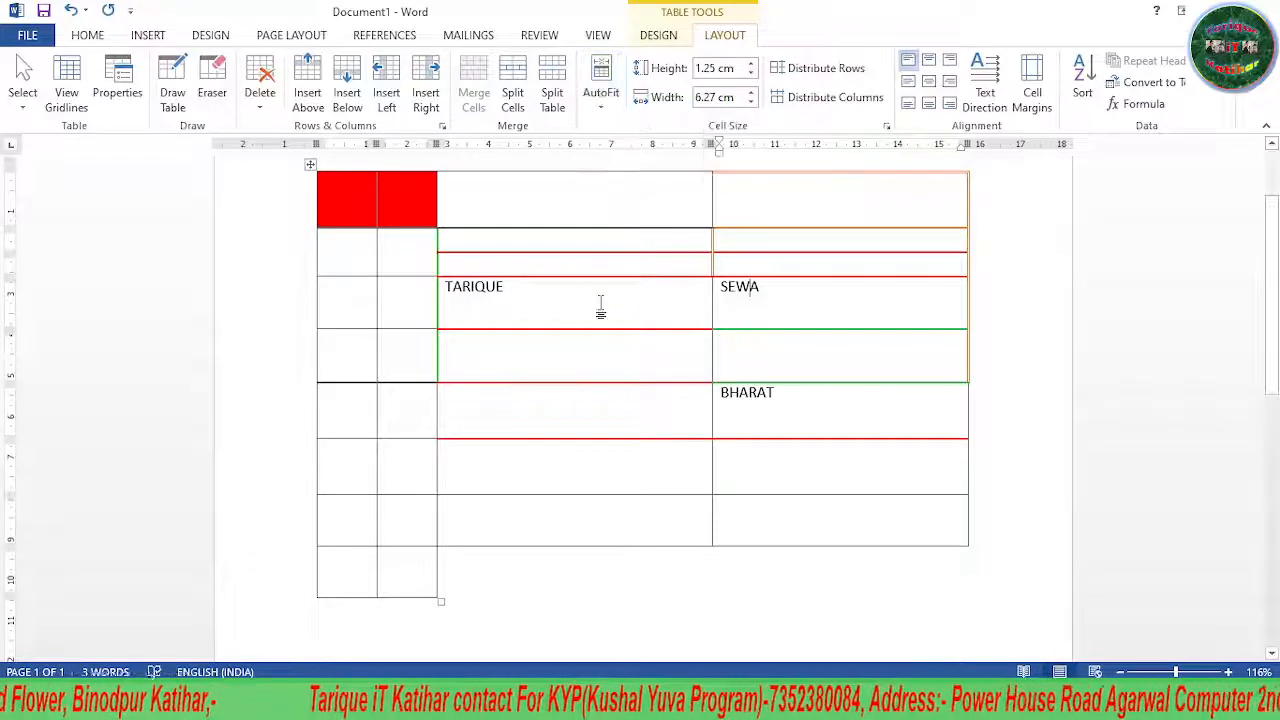
Undo the last two AutoFit changes, and apply Fixed Column Width to the table
key("ctrl+z")
key("ctrl+z")
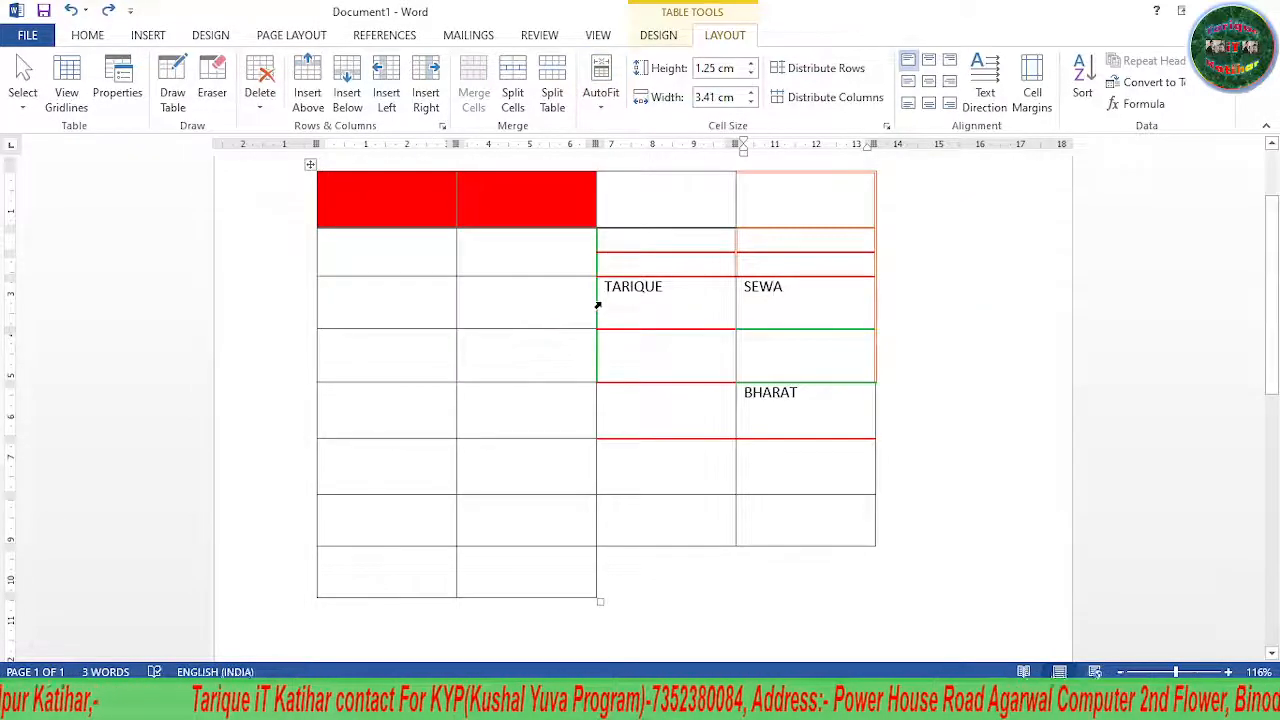
left_click(601, 92)
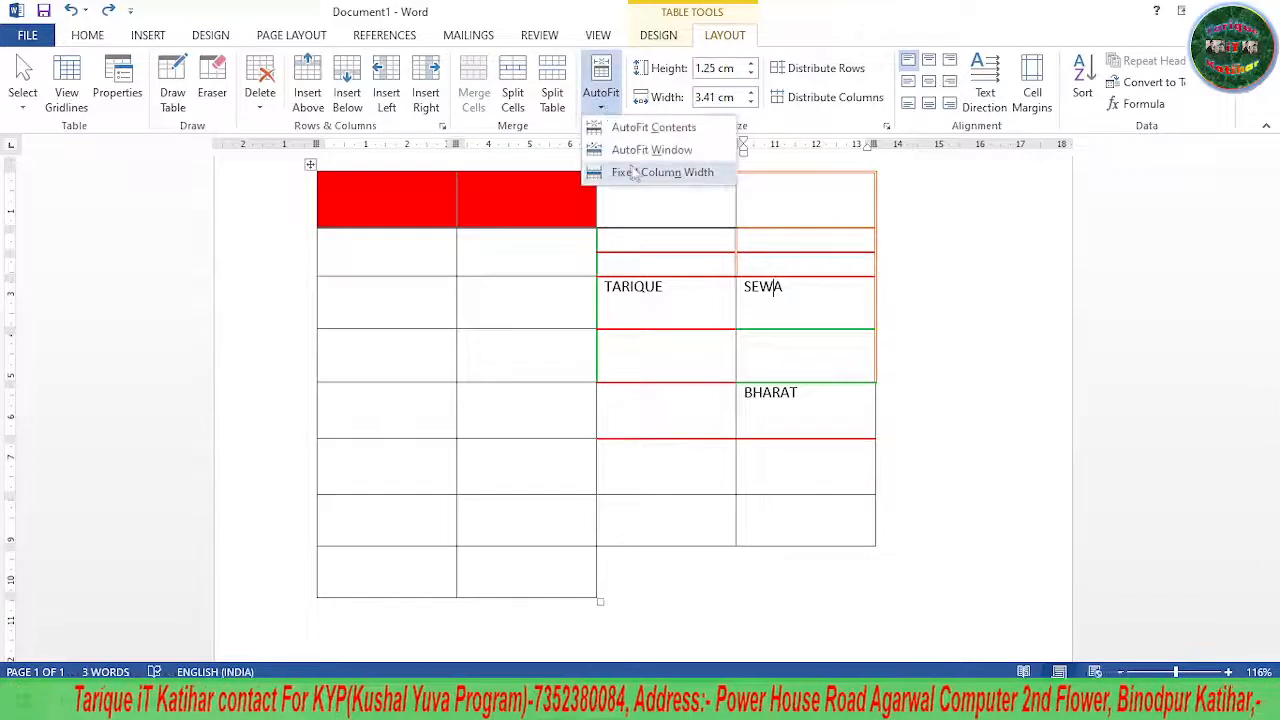
left_click(636, 170)
Fit the table to the page with AutoFit Window, and apply Fixed Column Width to it
left_click(601, 92)
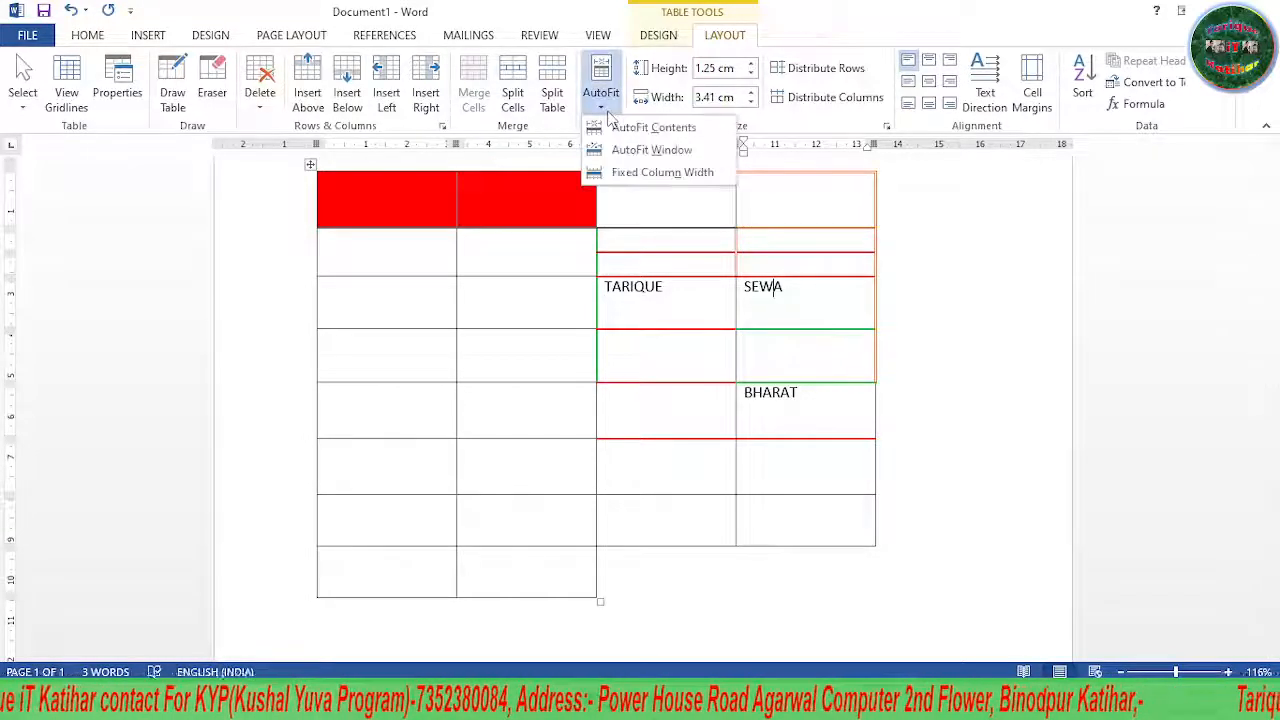
left_click(642, 147)
left_click(601, 92)
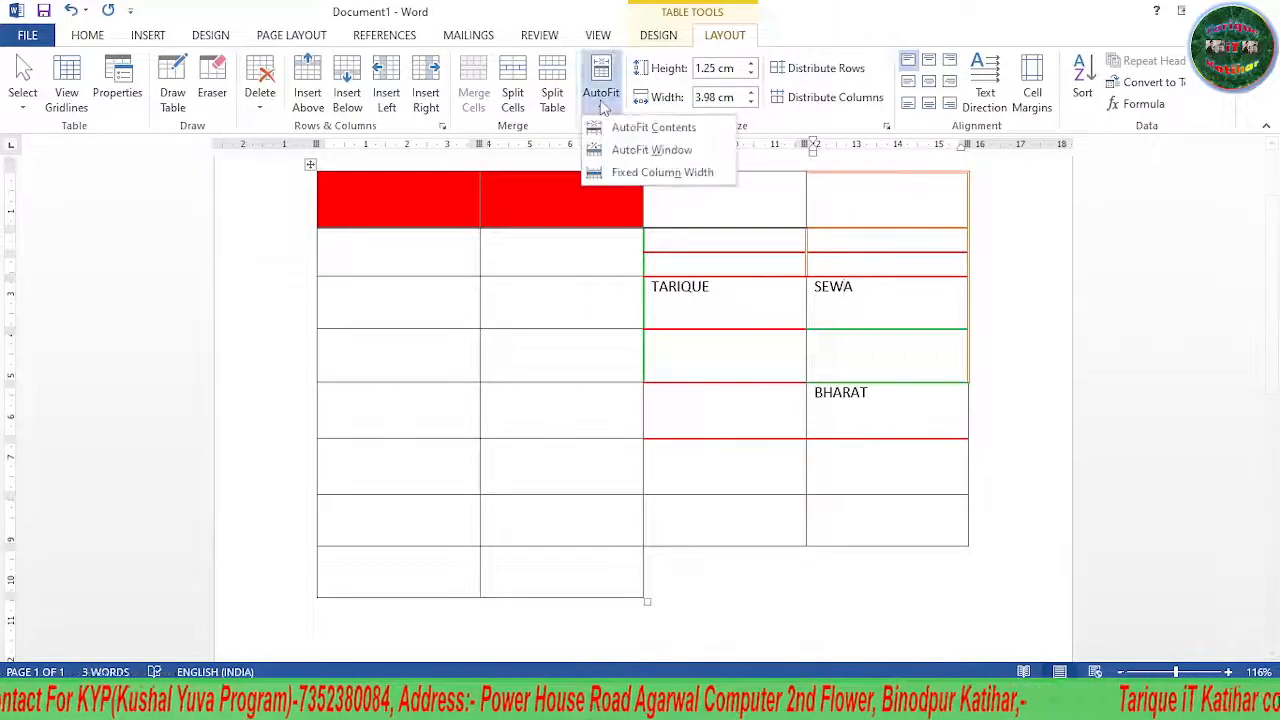
left_click(644, 168)
Increase the height of the row containing the SEWA cell to 1.8 cm
left_click(496, 370)
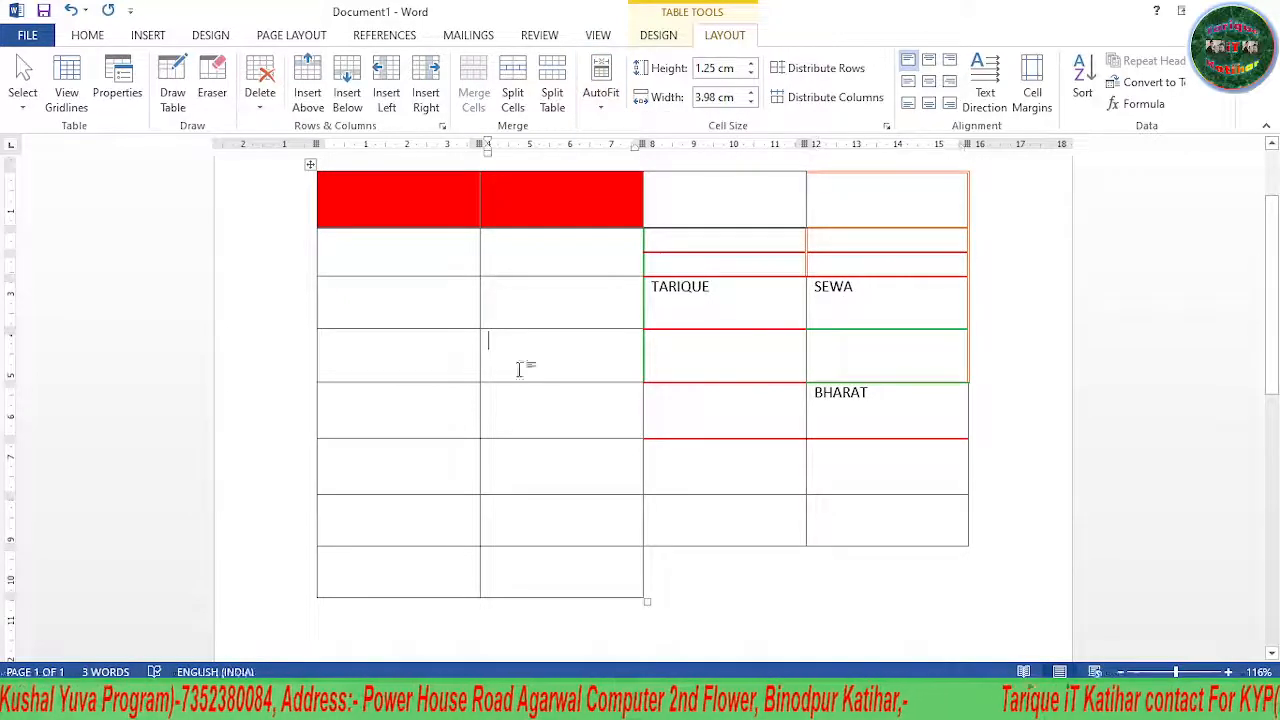
left_click(745, 346)
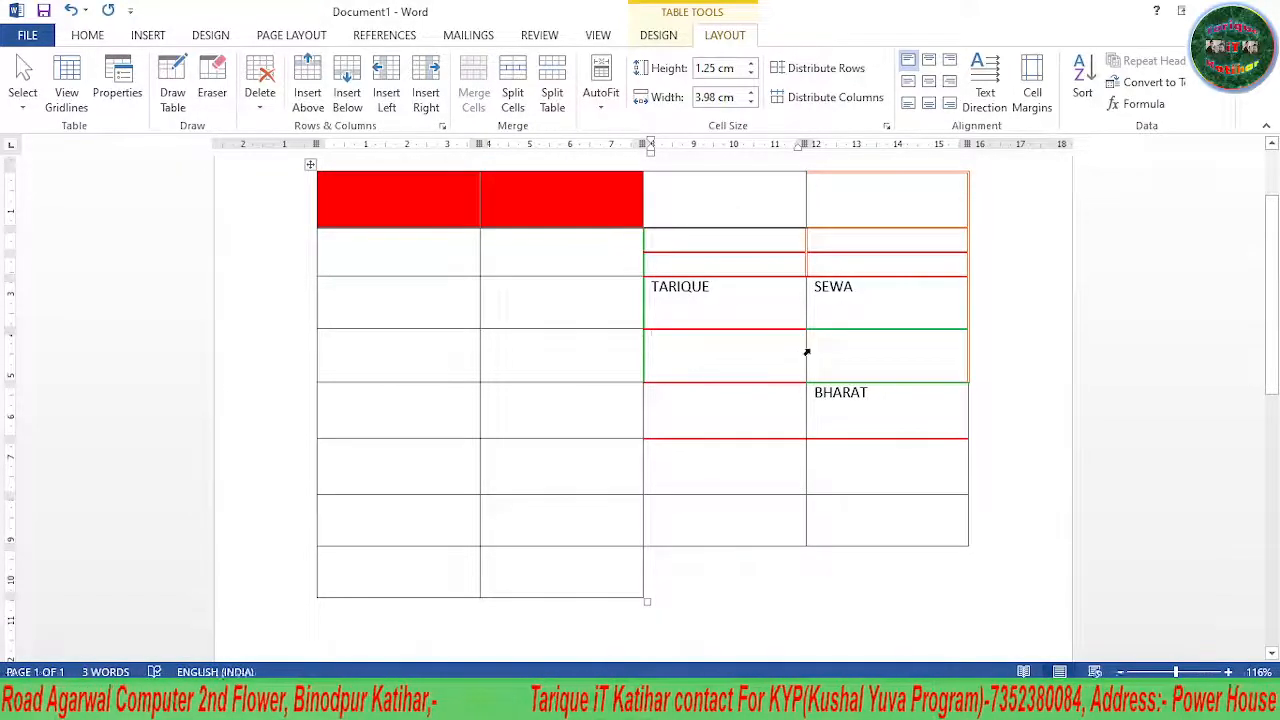
left_click(862, 268)
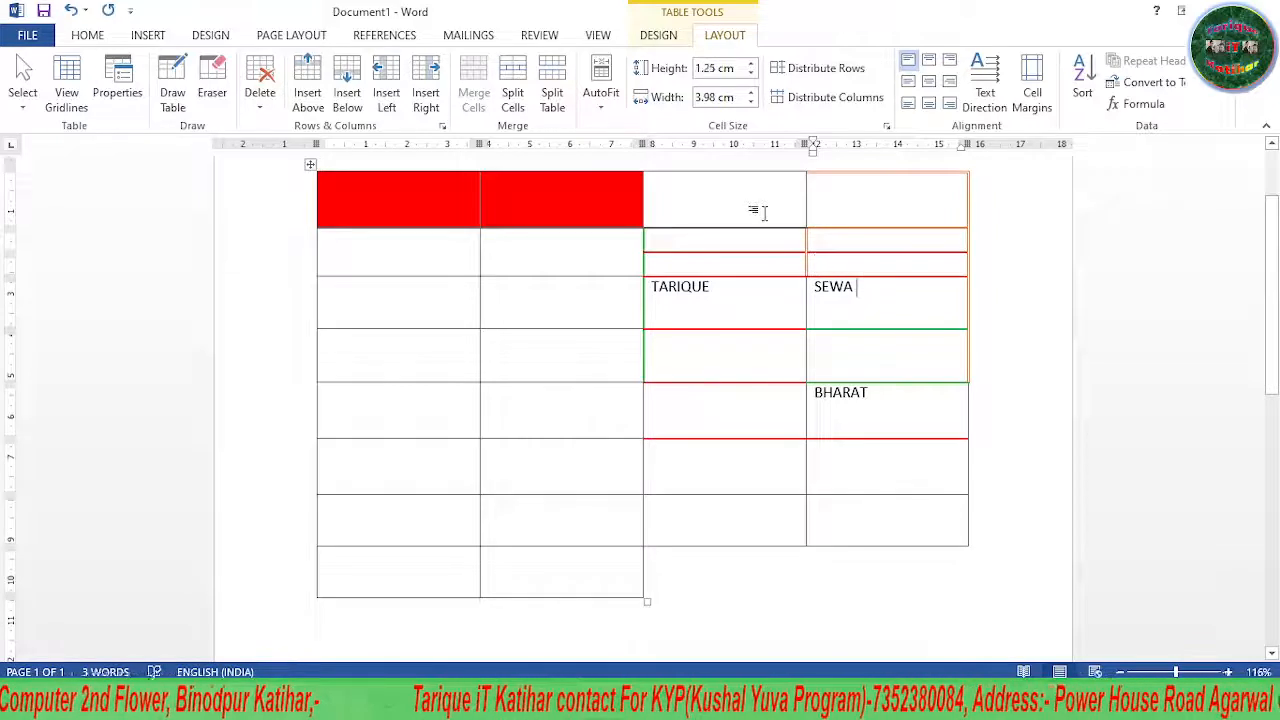
left_click(750, 63)
left_click(750, 63)
left_click(750, 63)
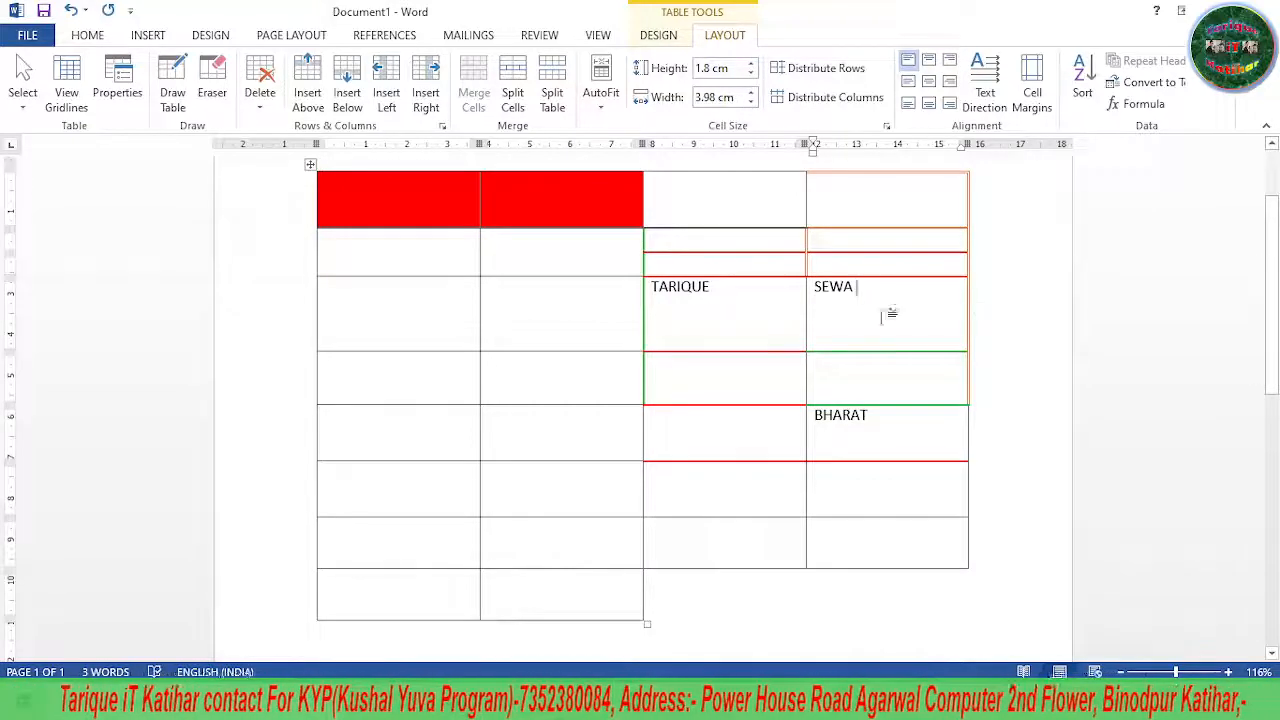
Widen the column containing the SEWA cell to 4.4 cm
left_click(751, 92)
left_click(751, 92)
left_click(751, 92)
left_click(751, 92)
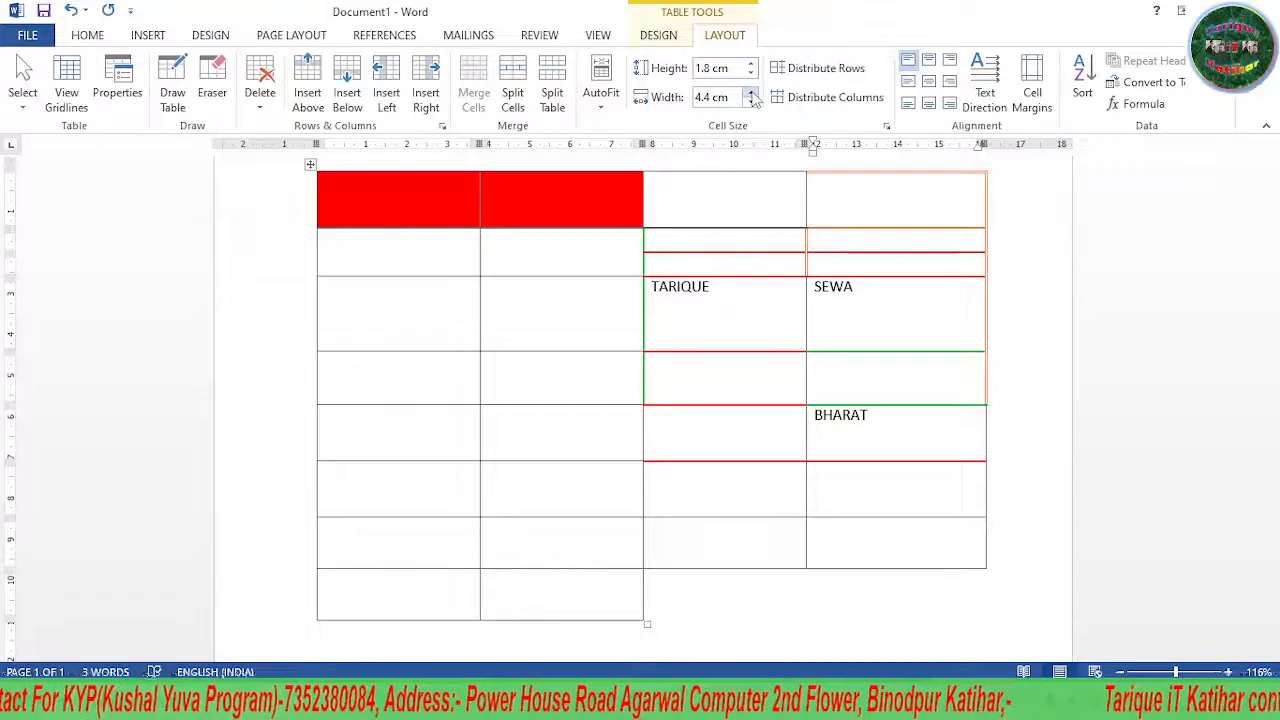
left_click(751, 92)
left_click(751, 102)
left_click(751, 102)
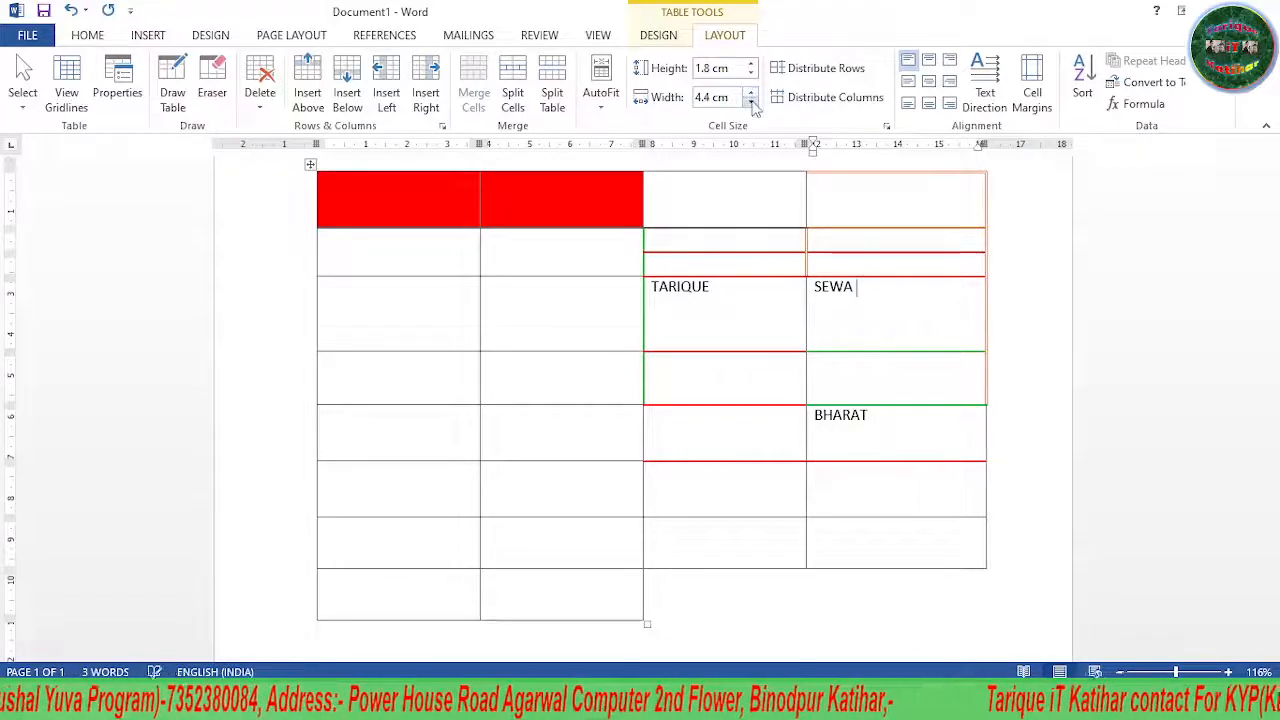
Narrow the column containing the SEWA cell to 3.5 cm
left_click(751, 102)
left_click(751, 102)
left_click(751, 102)
left_click(751, 102)
left_click(751, 102)
left_click(751, 102)
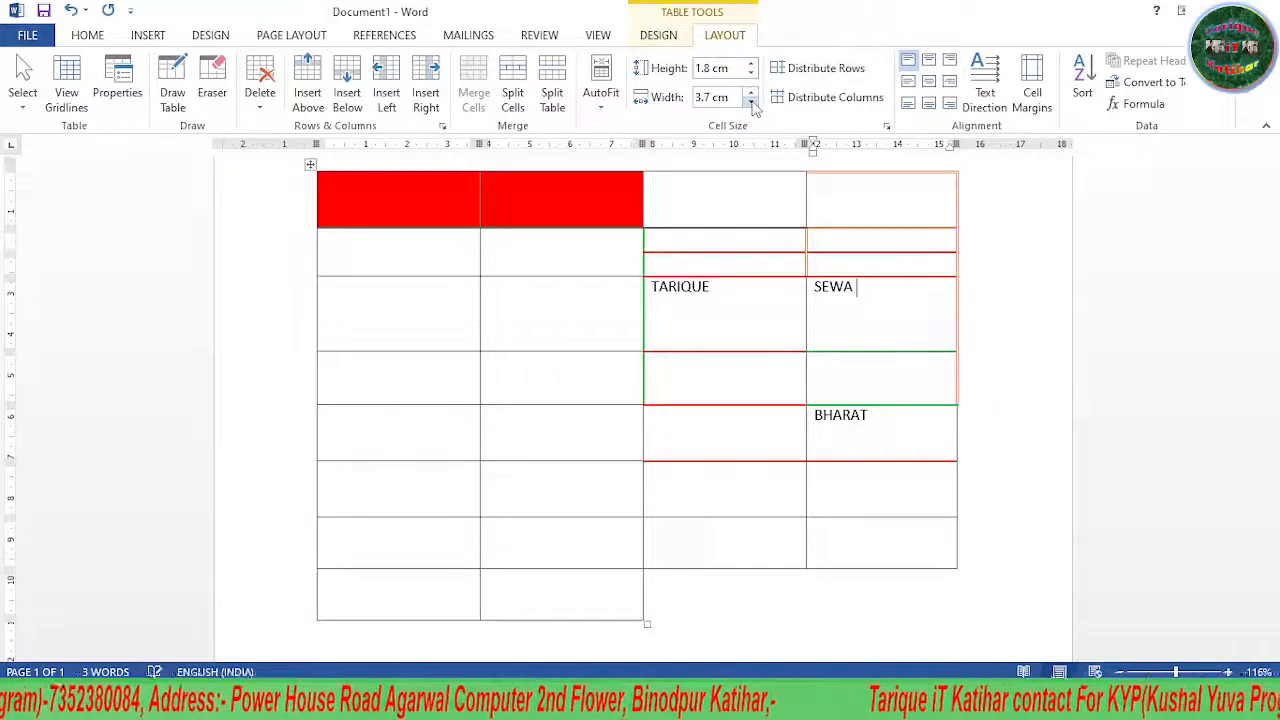
left_click(751, 102)
left_click(751, 102)
Reduce the height of the row containing the SEWA cell to 1 cm
left_click(751, 64)
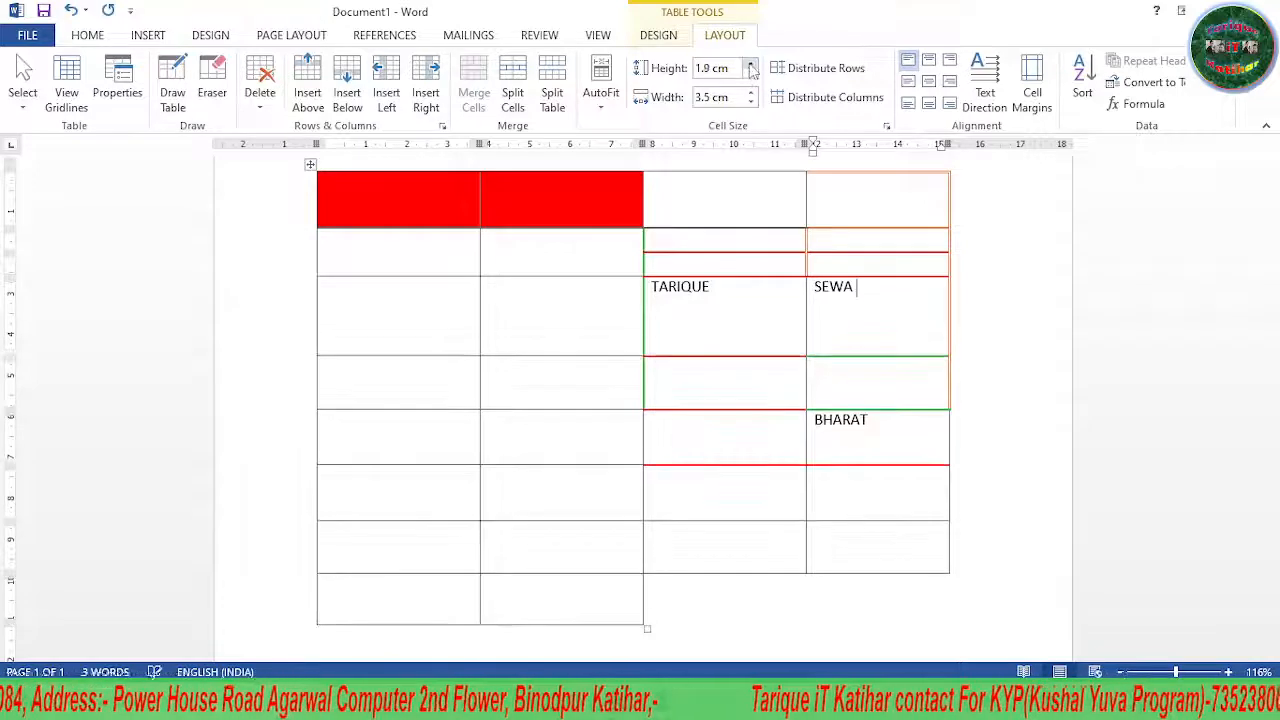
left_click(751, 74)
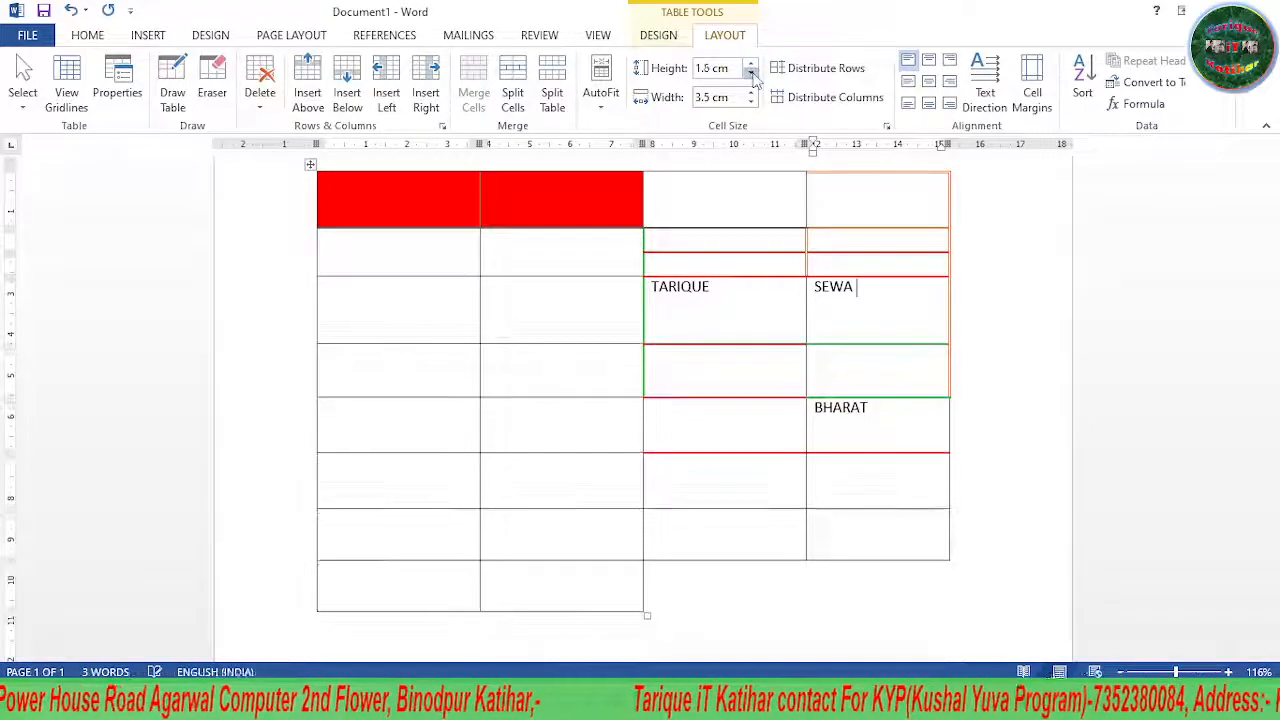
left_click(751, 74)
left_click(751, 74)
left_click(751, 74)
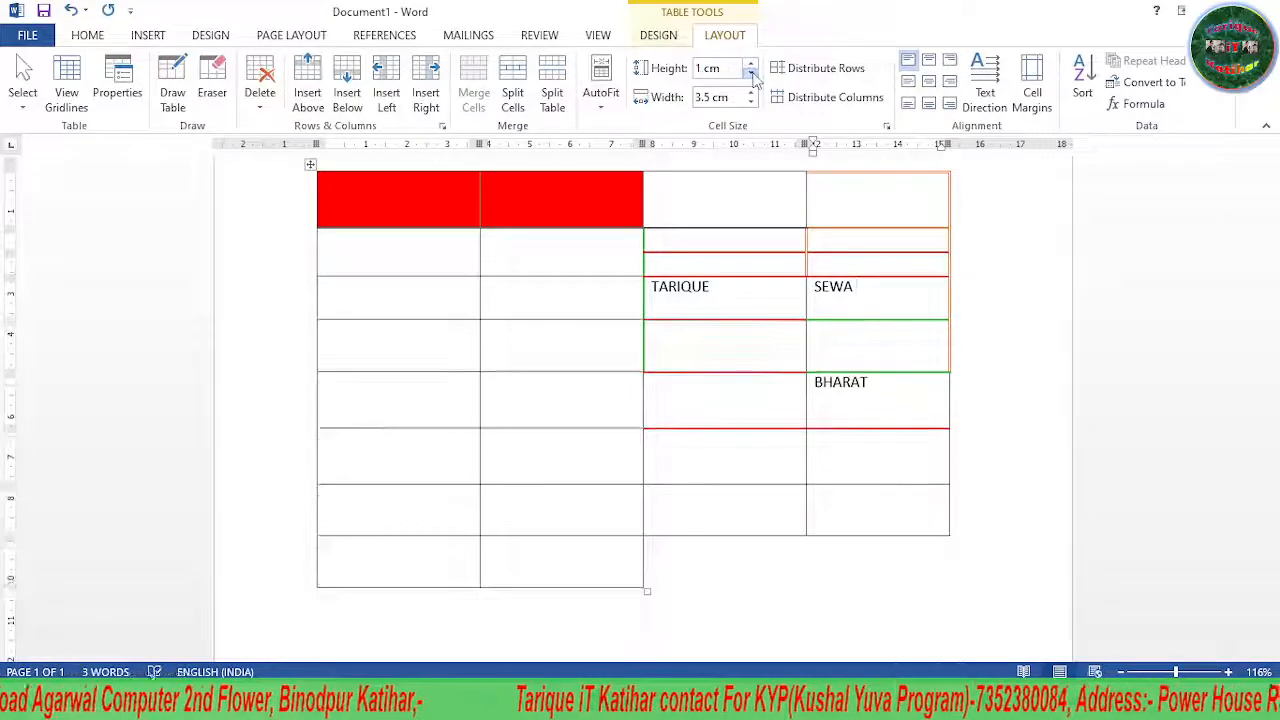
Set the SEWA row's height to 1.5 cm, and distribute the table's row heights equally
left_click(751, 64)
left_click(751, 64)
left_click(751, 64)
left_click(751, 64)
left_click(751, 64)
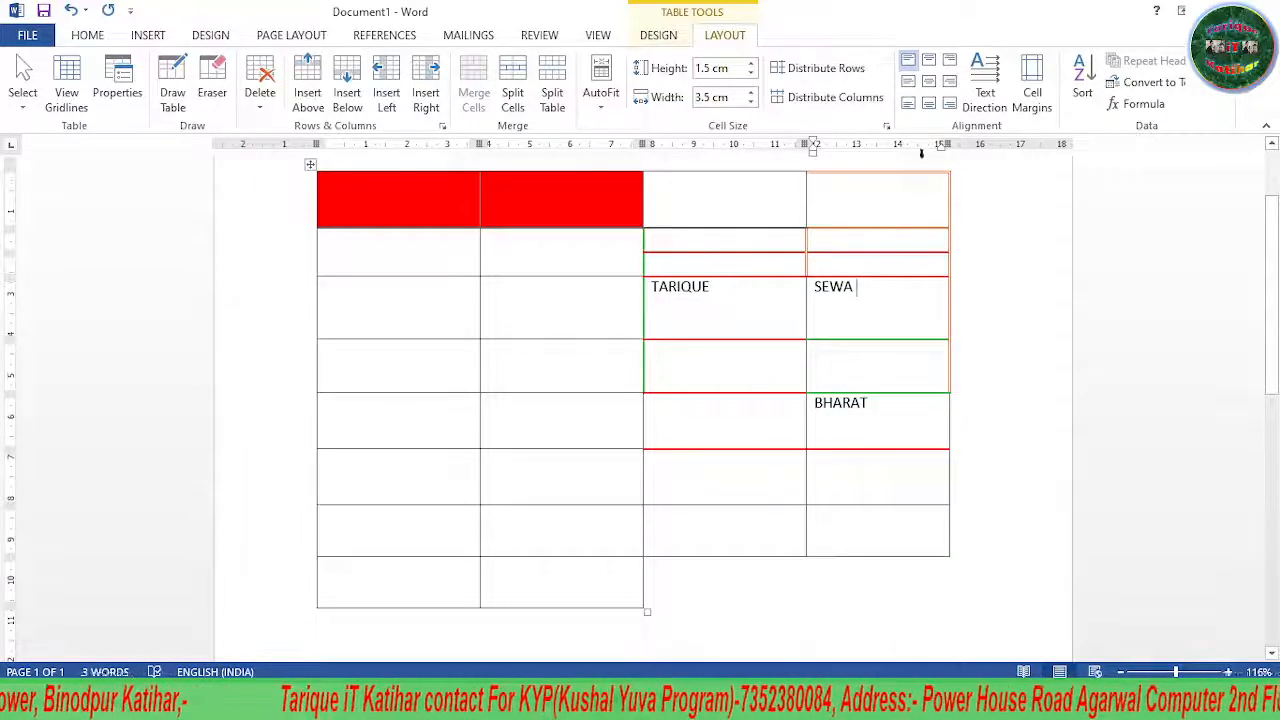
left_click(818, 68)
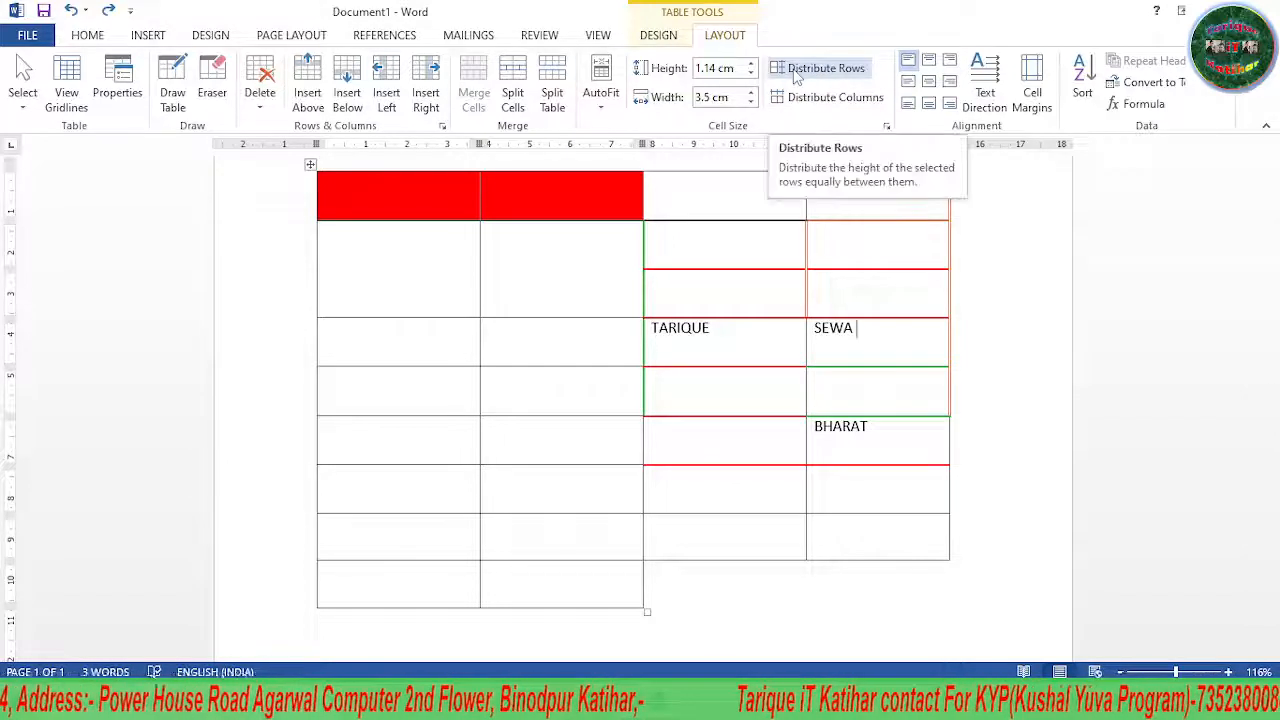
Distribute the table's column widths equally, and try to distribute the columns once more
left_click(808, 100)
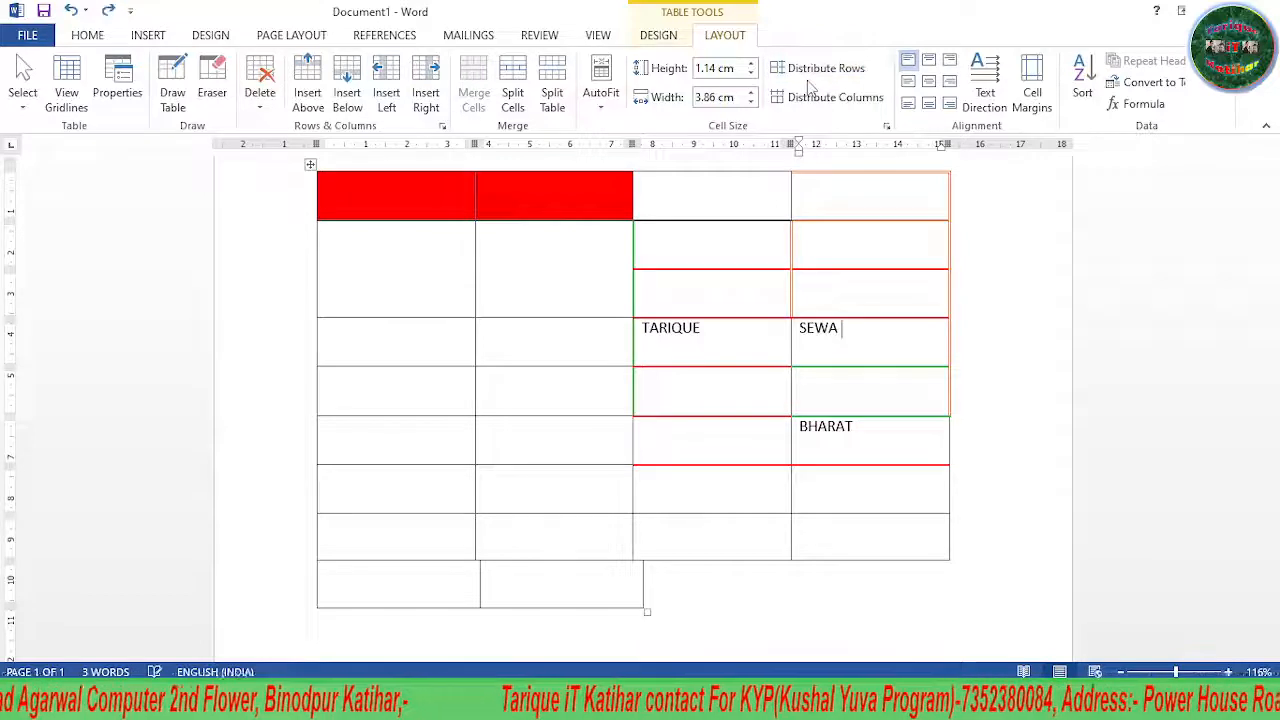
left_click(811, 100)
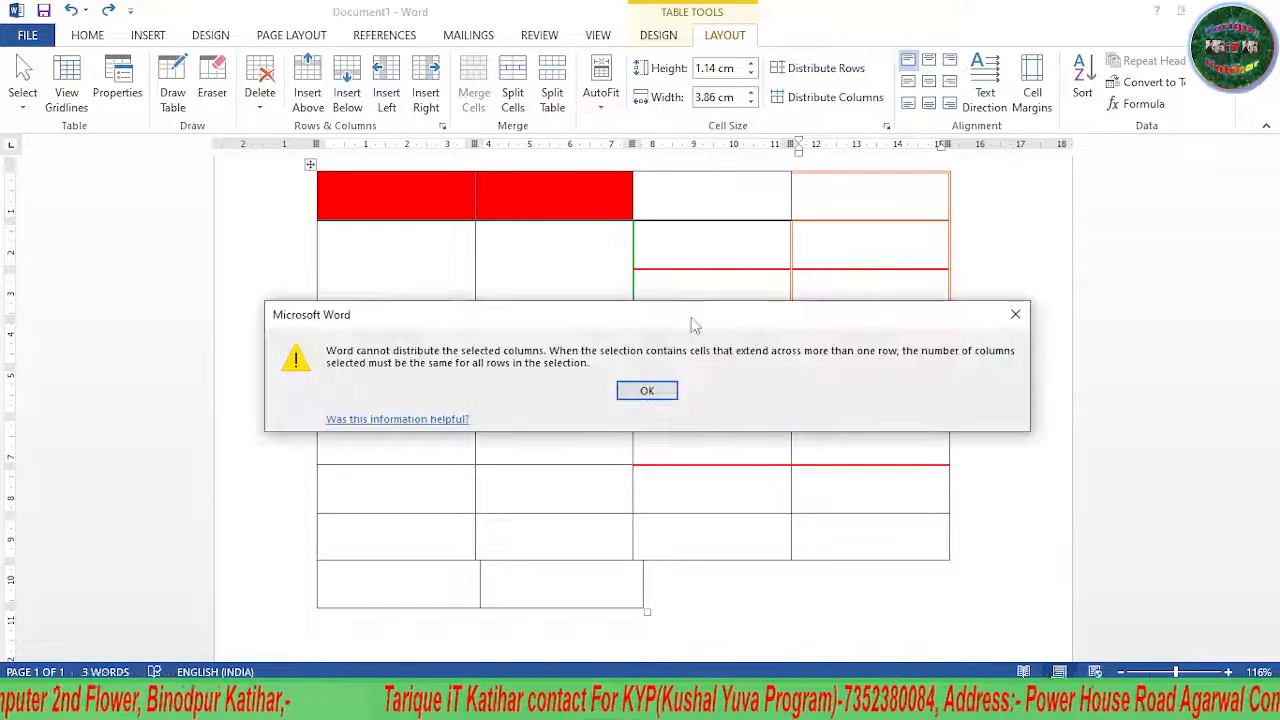
left_click(645, 392)
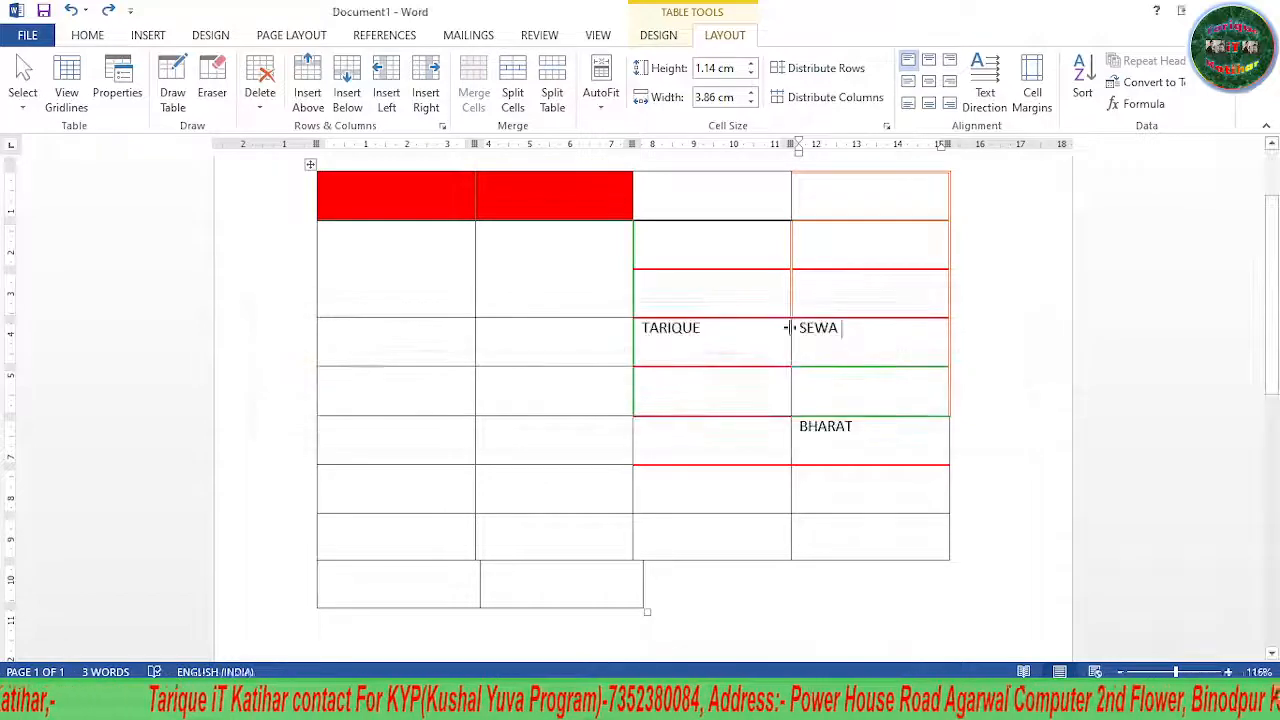
Select the cells of the table's last column from the first to the eighth row, and try to distribute the columns
left_click(846, 206)
left_click_drag(849, 195, 868, 540)
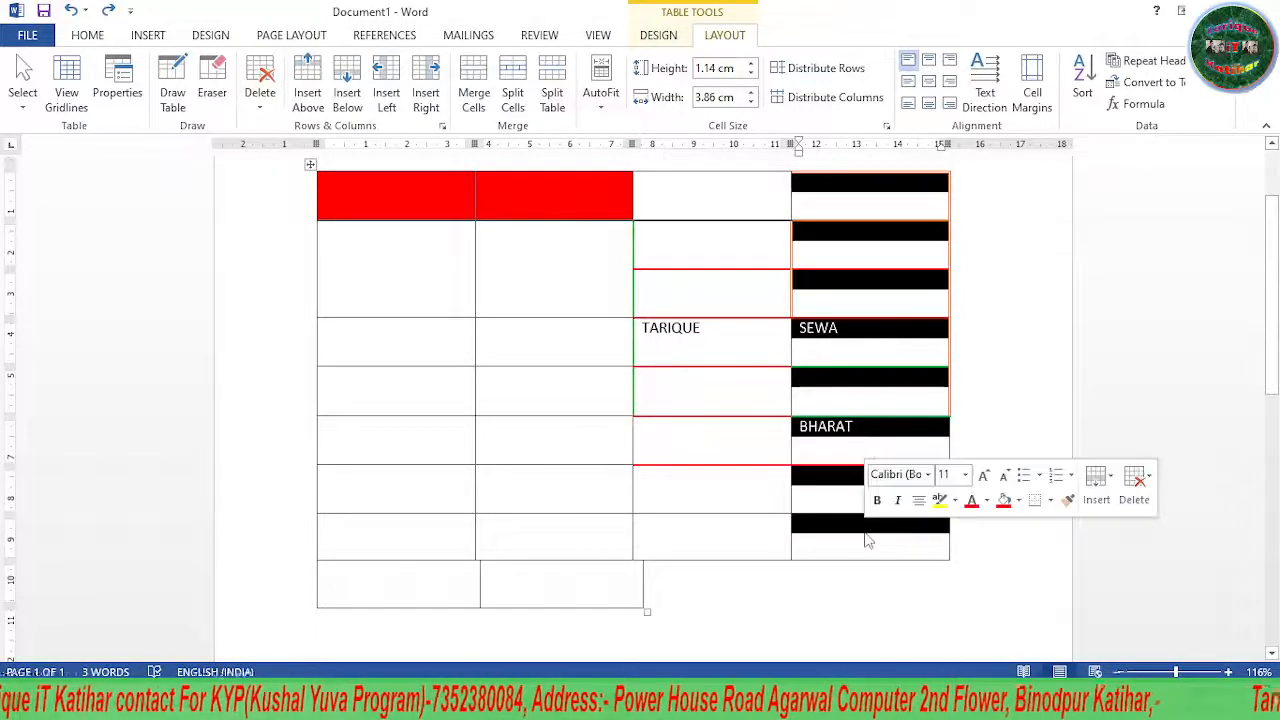
left_click(817, 100)
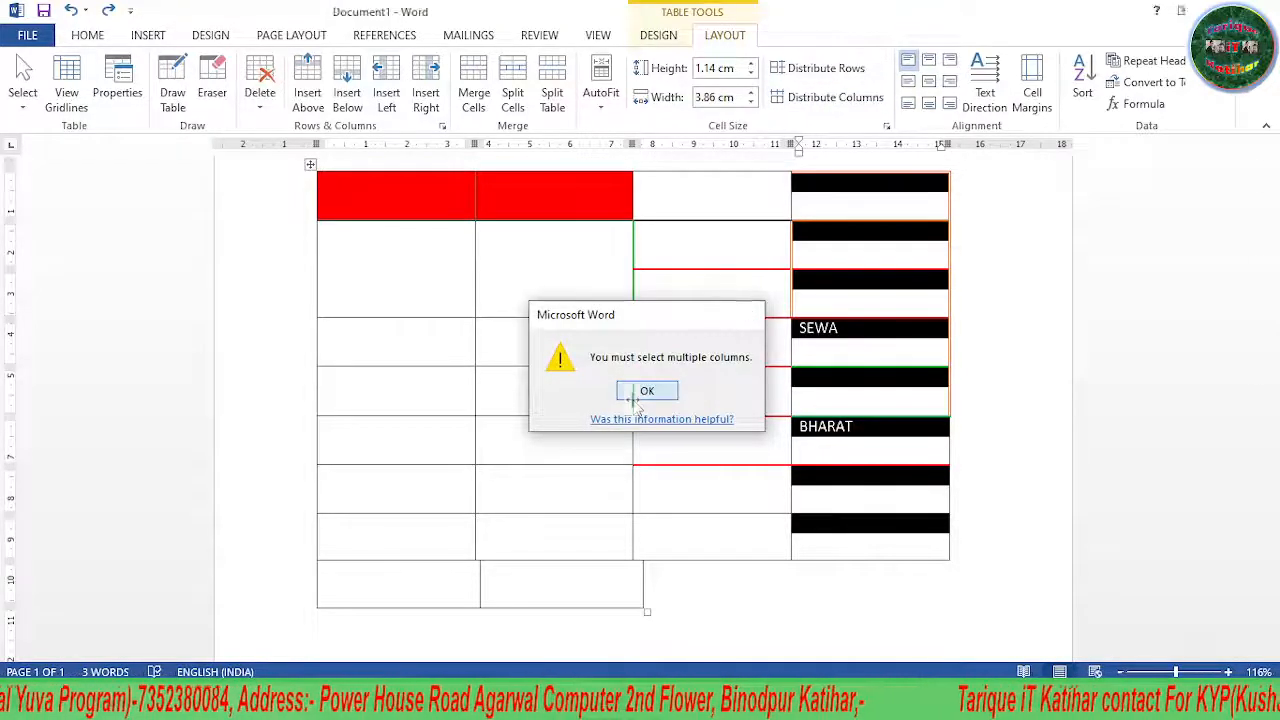
left_click(648, 393)
Try to distribute the columns with the insertion point in the last column's top cell
left_click(894, 211)
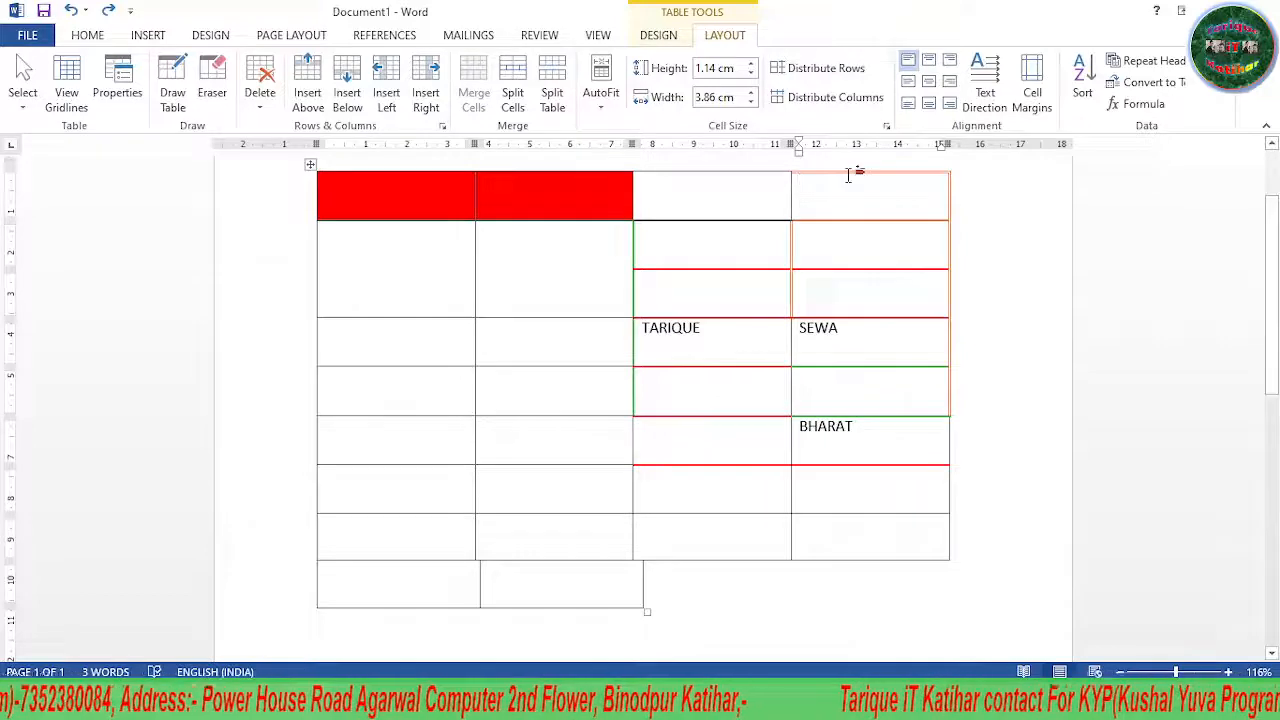
left_click(820, 104)
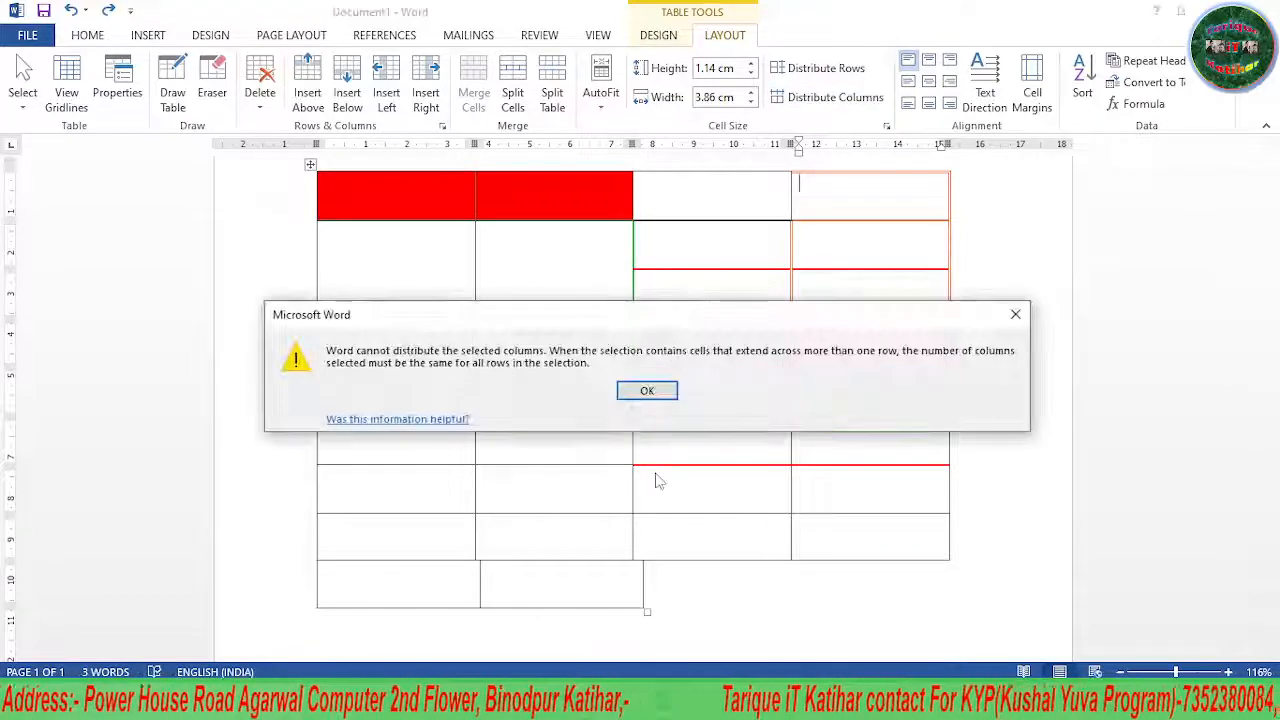
left_click(648, 391)
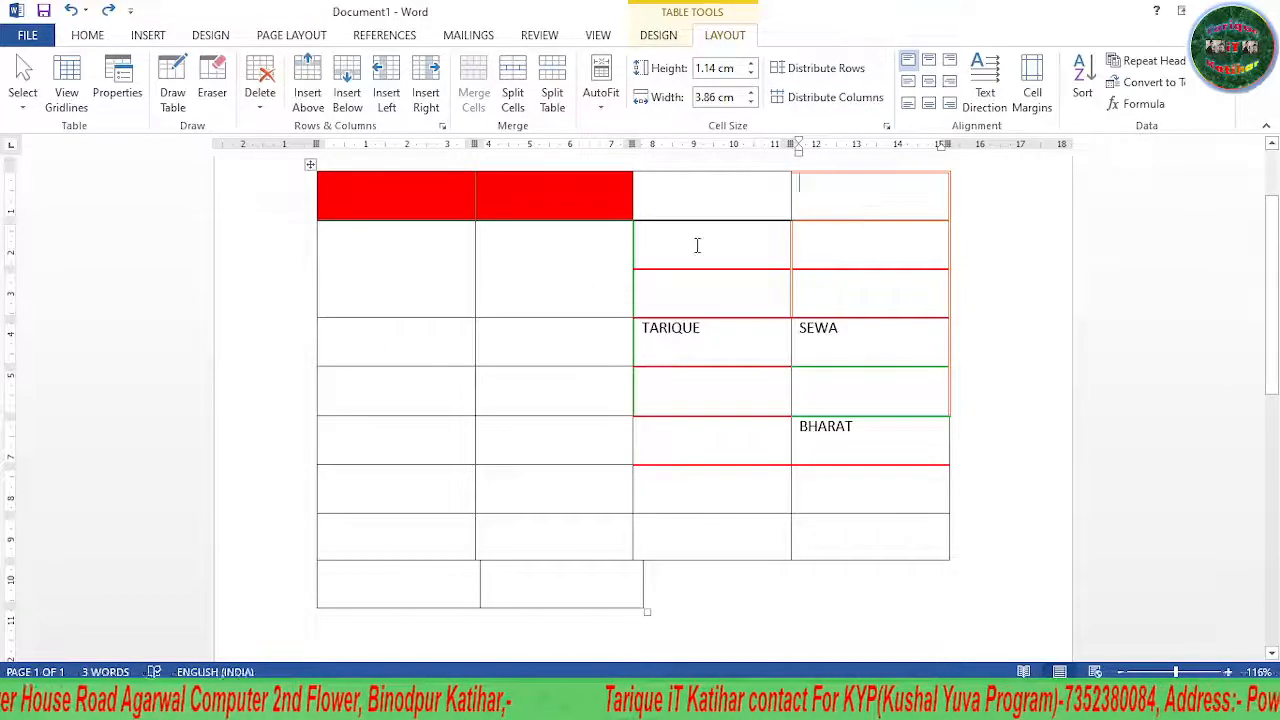
Add six blank lines after the text in the SEWA cell to make its row taller
left_click(710, 335)
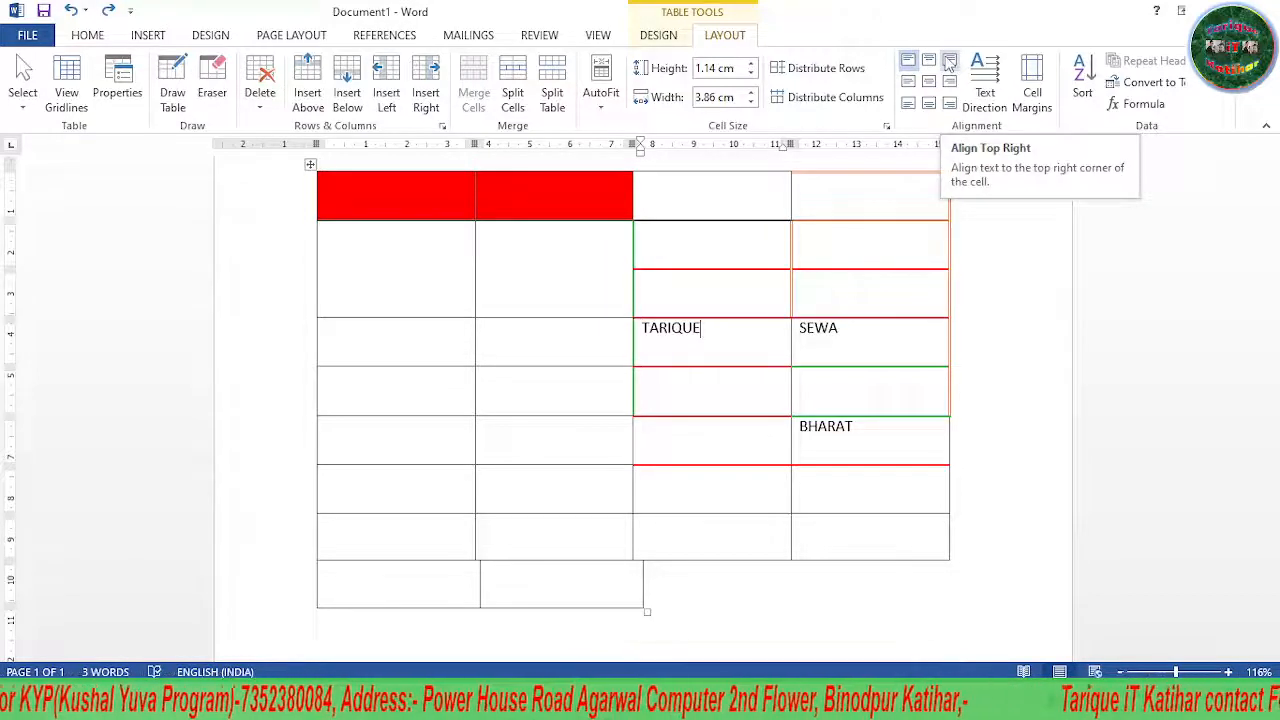
left_click(889, 348)
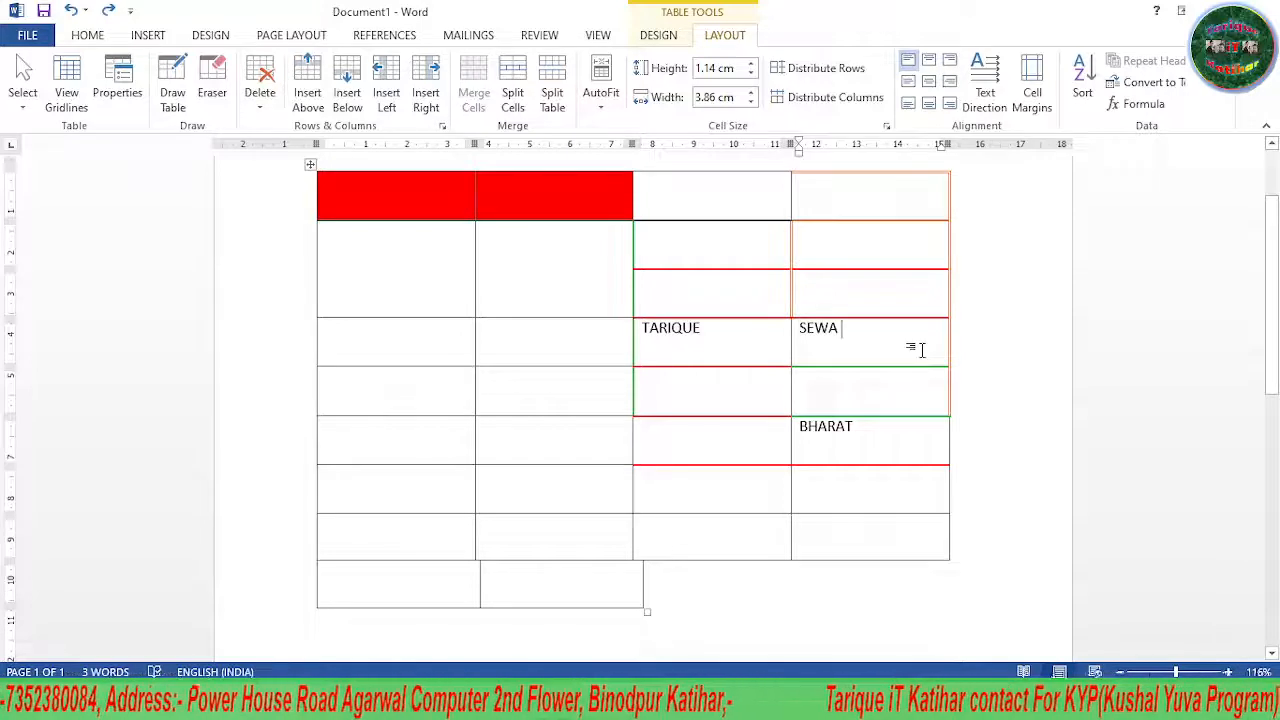
key("Return")
key("Return")
key("Return")
key("Return")
key("Return")
key("Return")
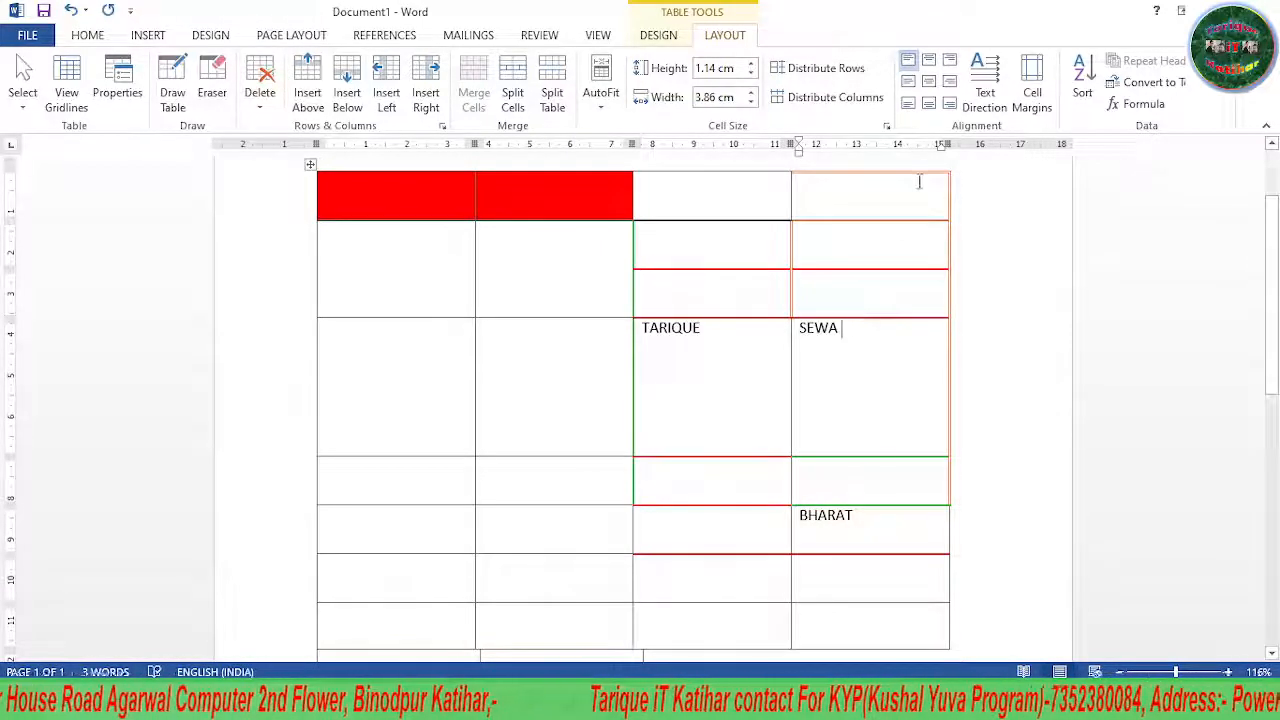
Try the top, middle and bottom cell alignments on the SEWA cell, ending with Align Bottom Right
left_click(930, 63)
left_click(950, 60)
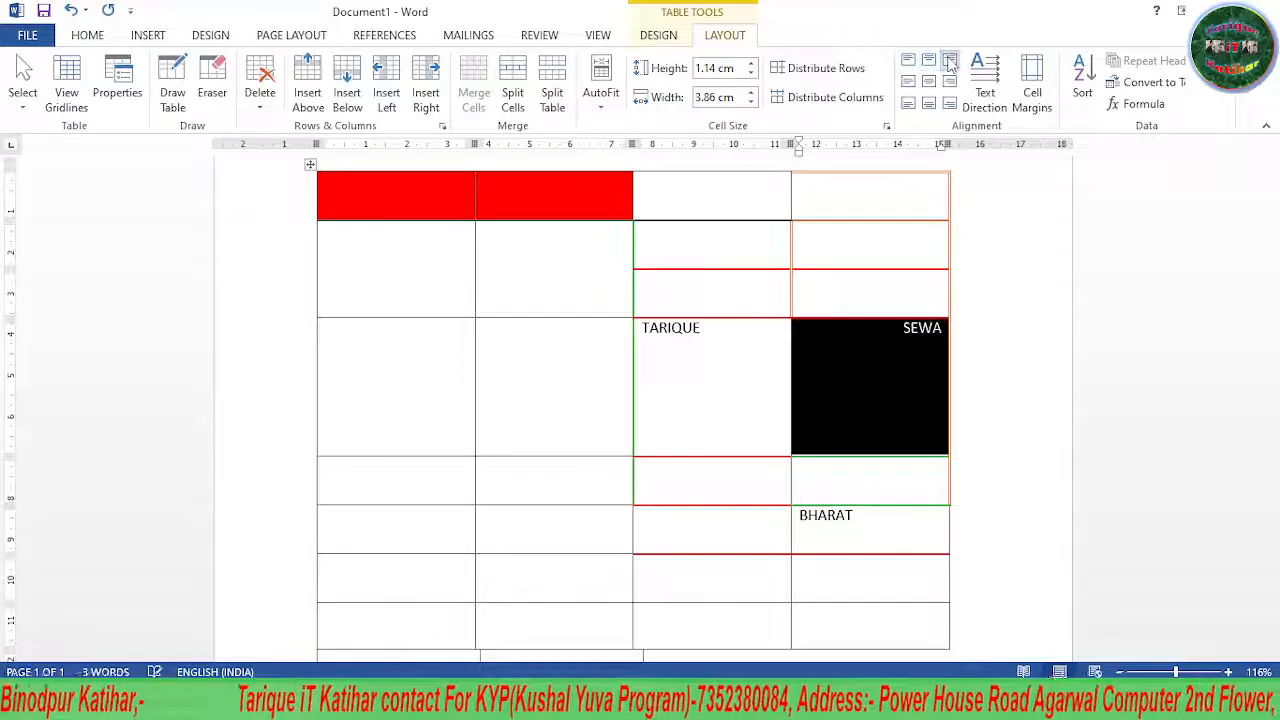
left_click(908, 61)
left_click(929, 83)
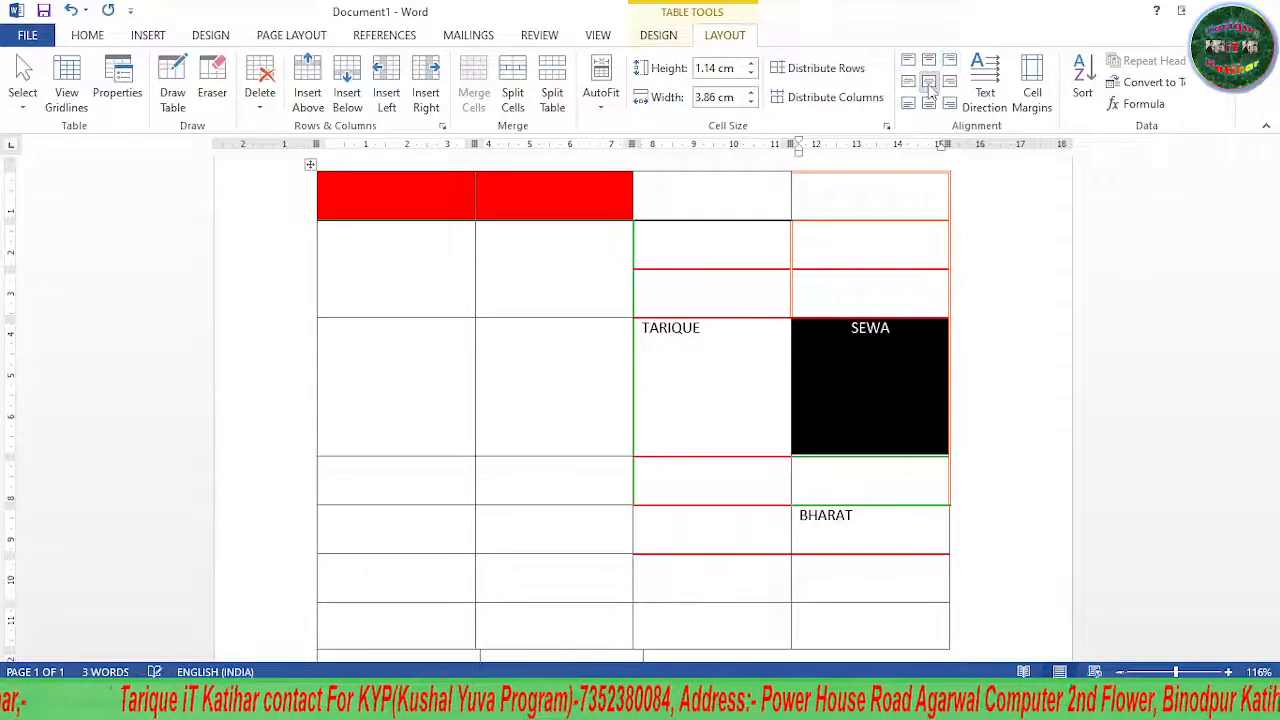
left_click(947, 84)
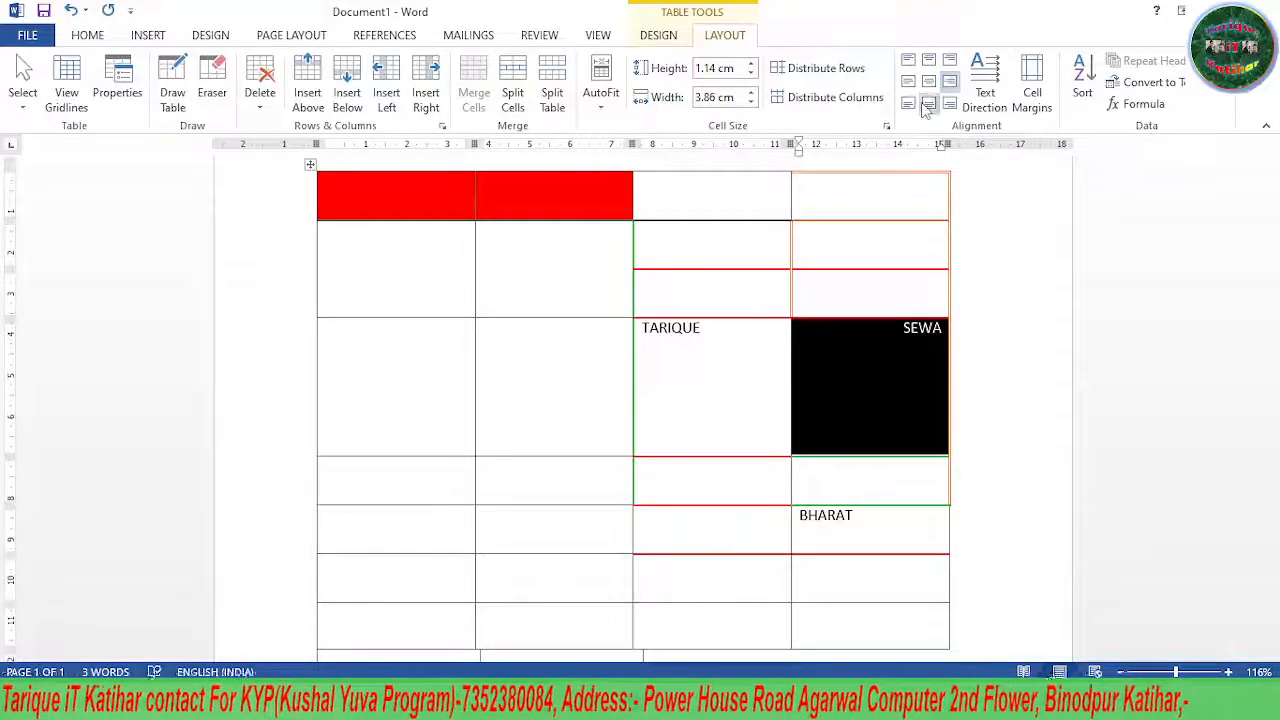
left_click(929, 103)
left_click(909, 104)
left_click(930, 105)
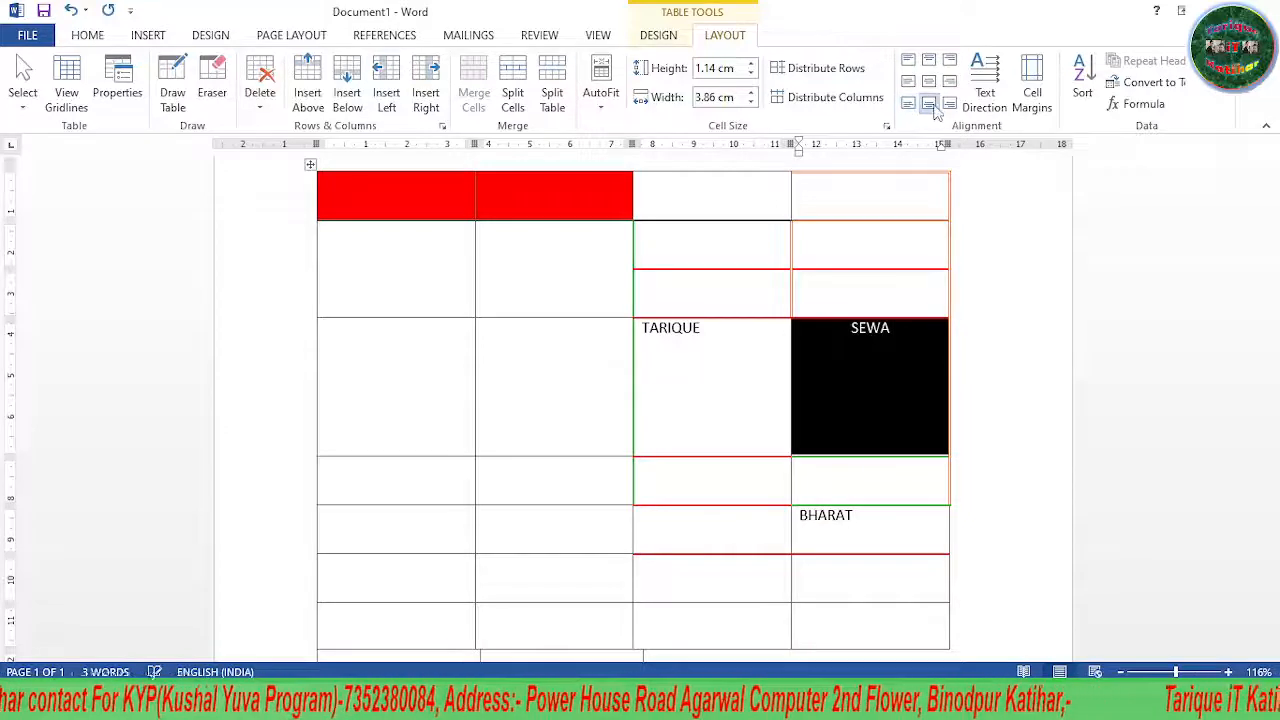
left_click(949, 104)
left_click(828, 375)
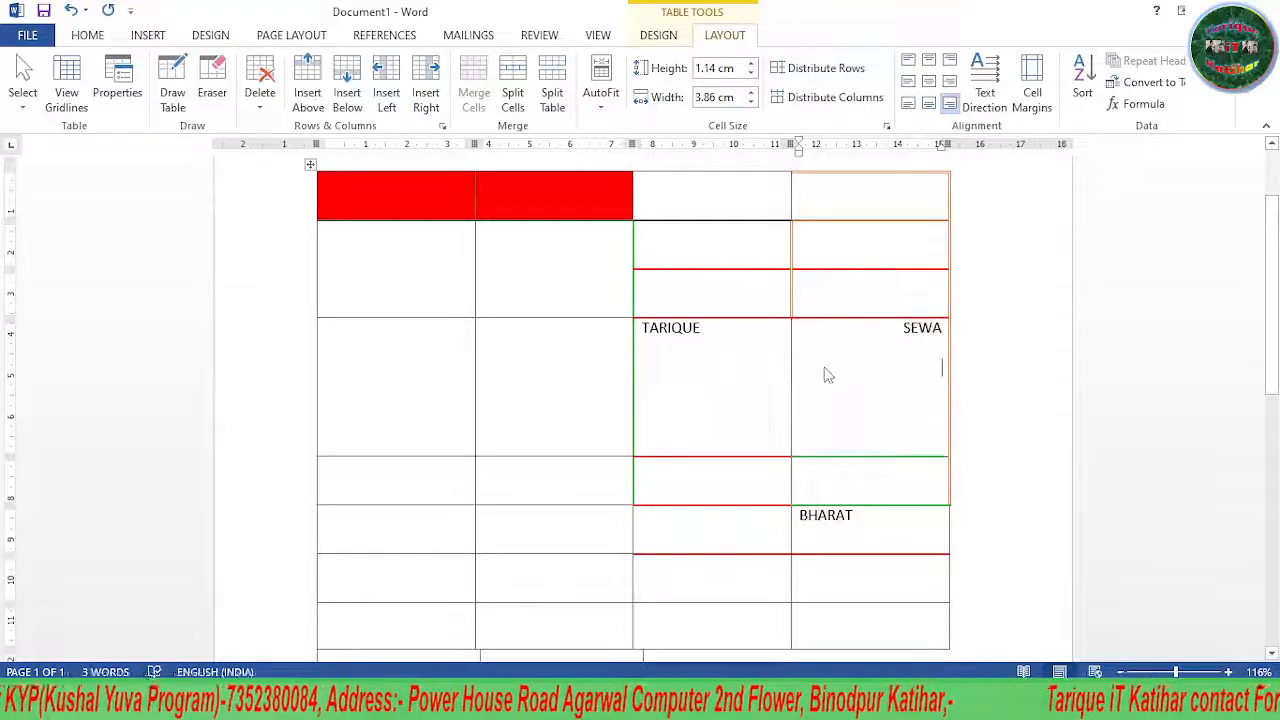
Undo the SEWA cell's alignment changes, its added blank lines and the equal column distribution
key("ctrl+z")
key("ctrl+z")
key("ctrl+z")
key("ctrl+z")
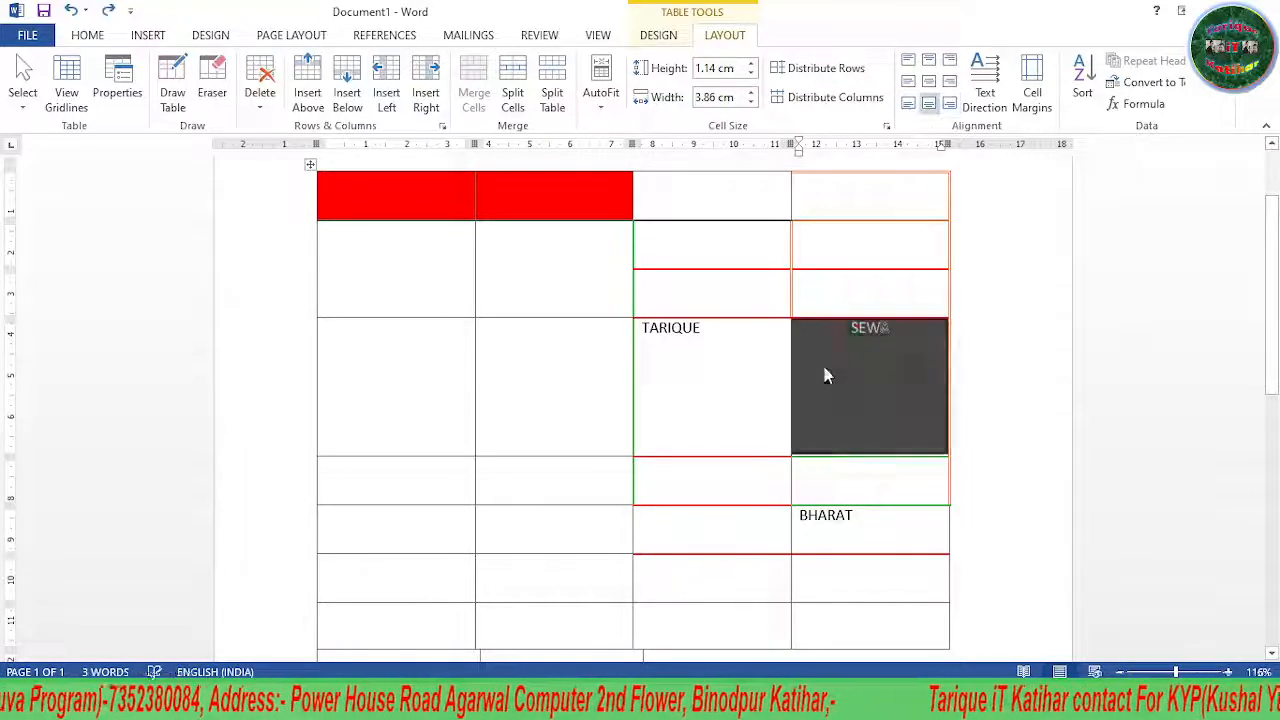
key("ctrl+z")
key("ctrl+z")
key("ctrl+z")
key("ctrl+z")
key("ctrl+z")
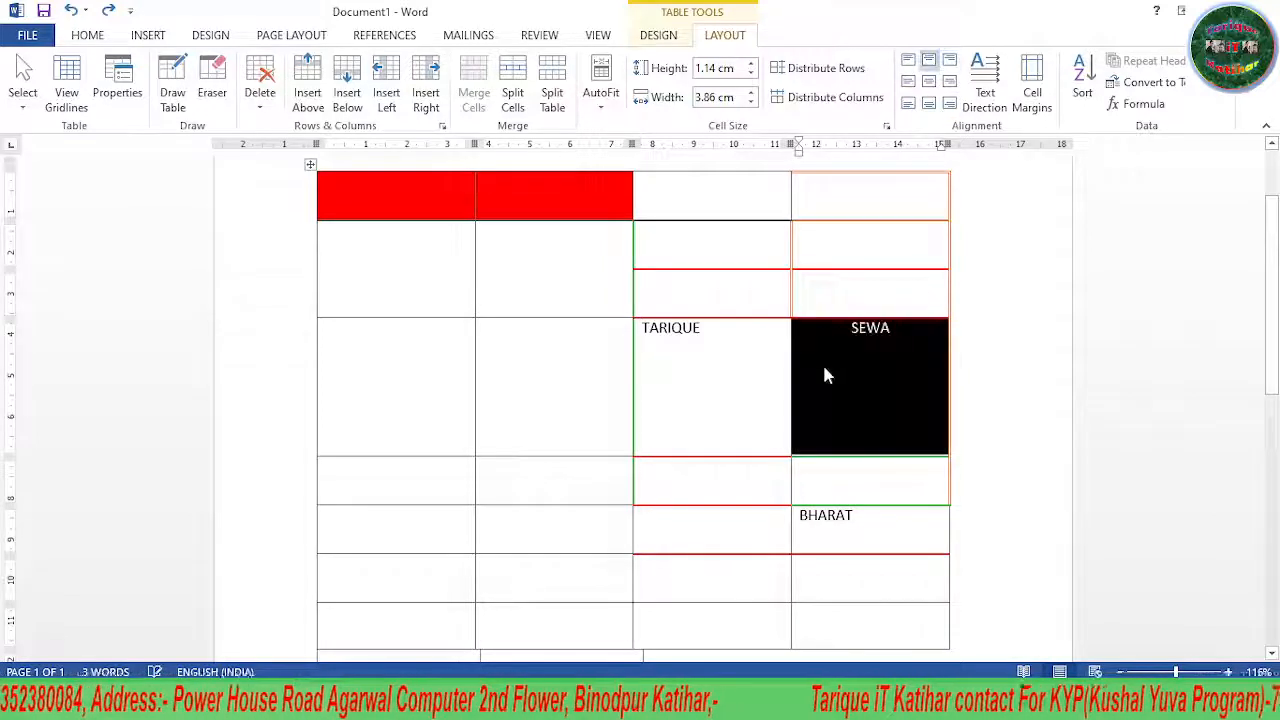
key("ctrl+z")
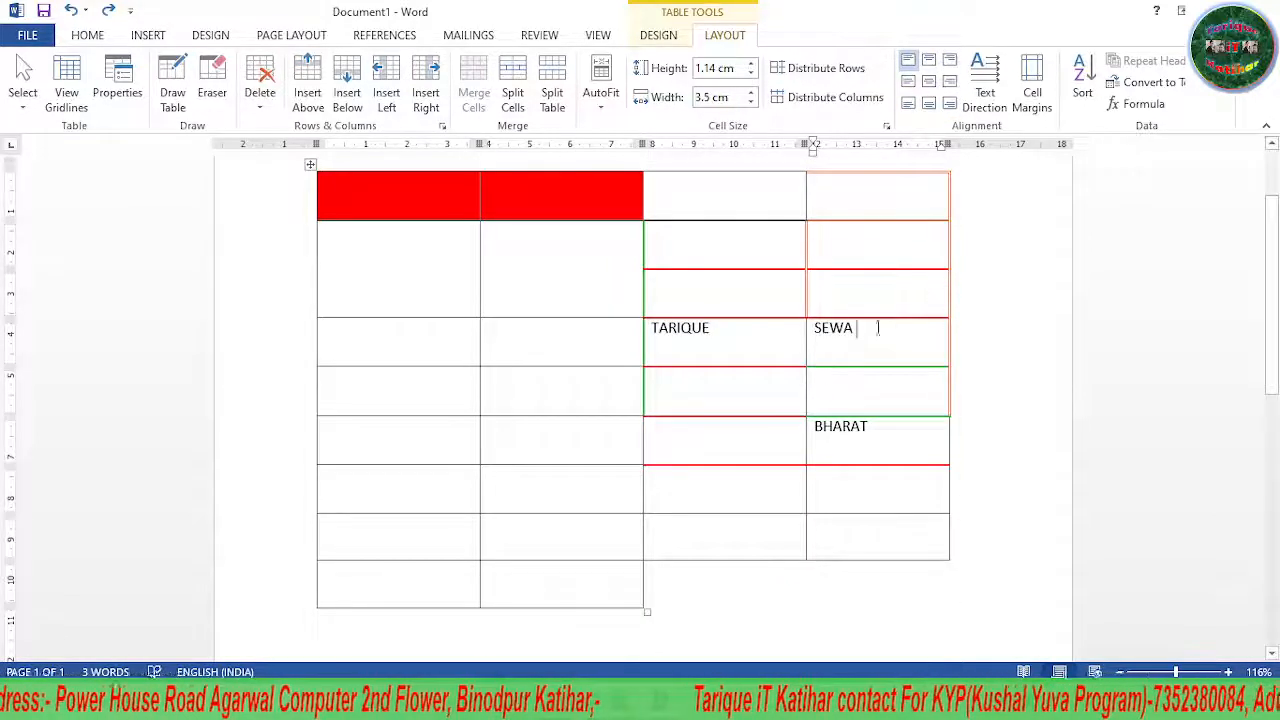
Try the top, middle and bottom cell alignments on the SEWA cell, ending with Align Bottom Center
left_click(930, 62)
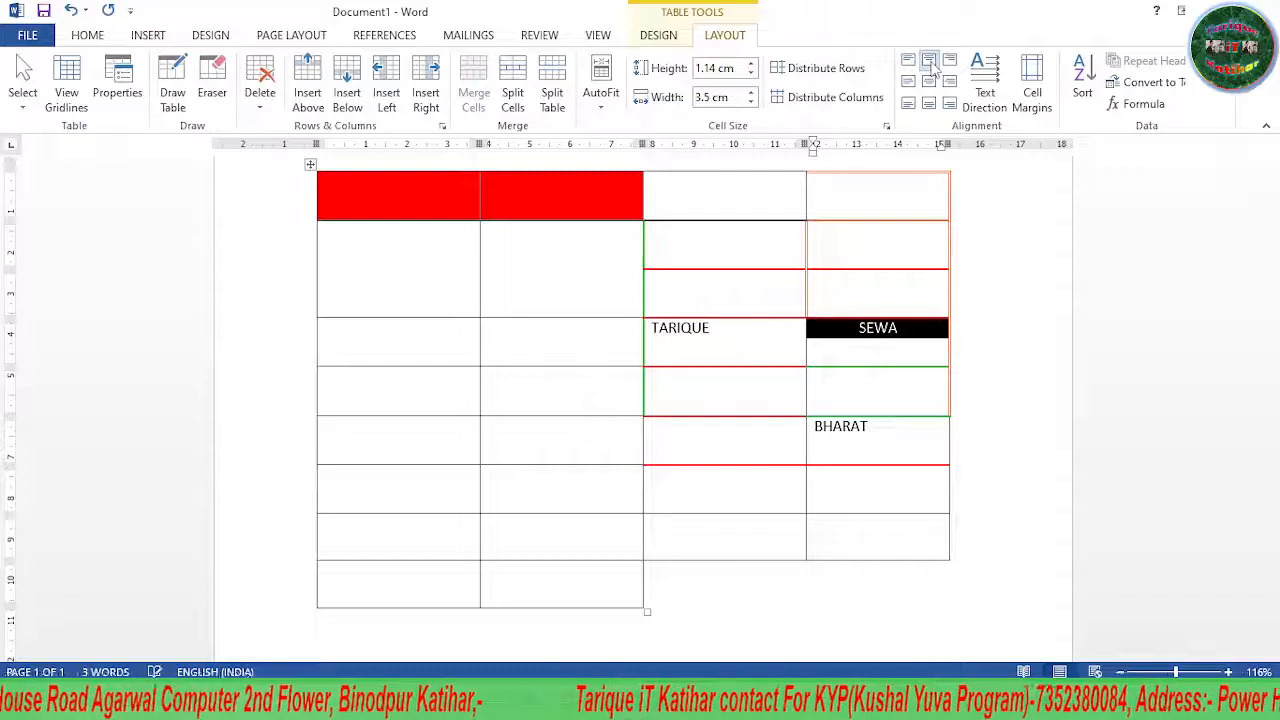
left_click(950, 62)
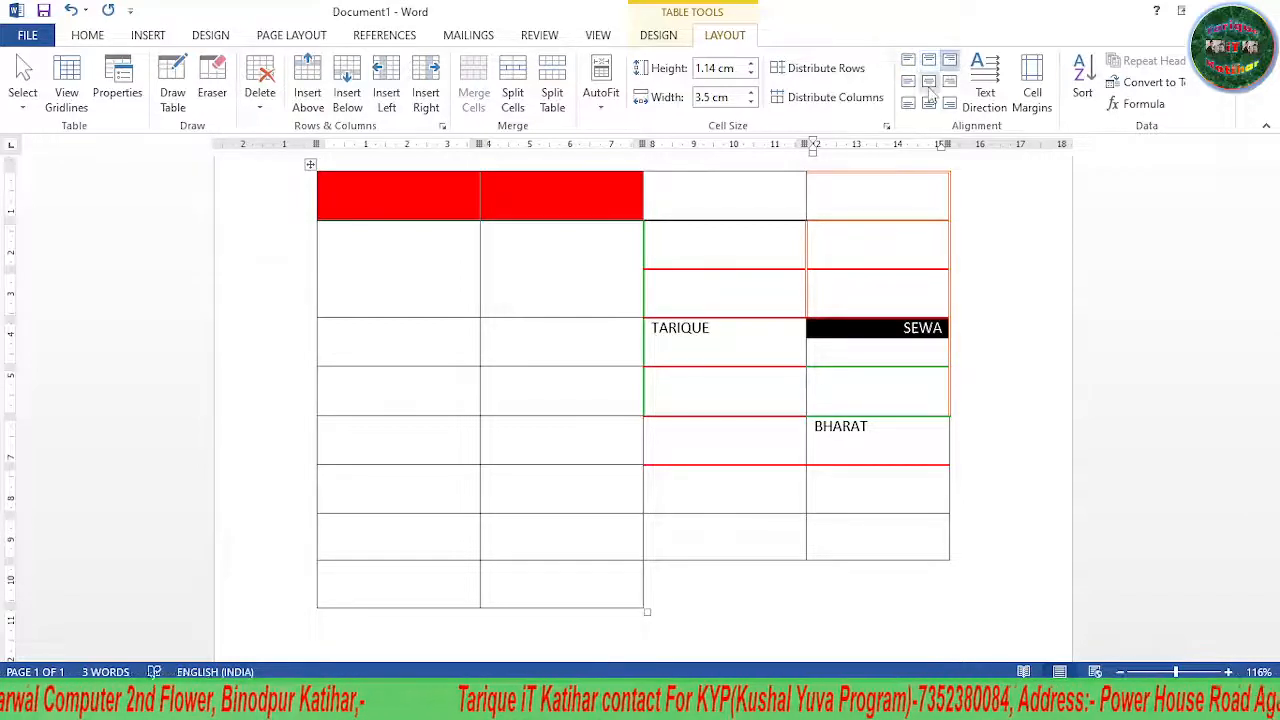
left_click(929, 82)
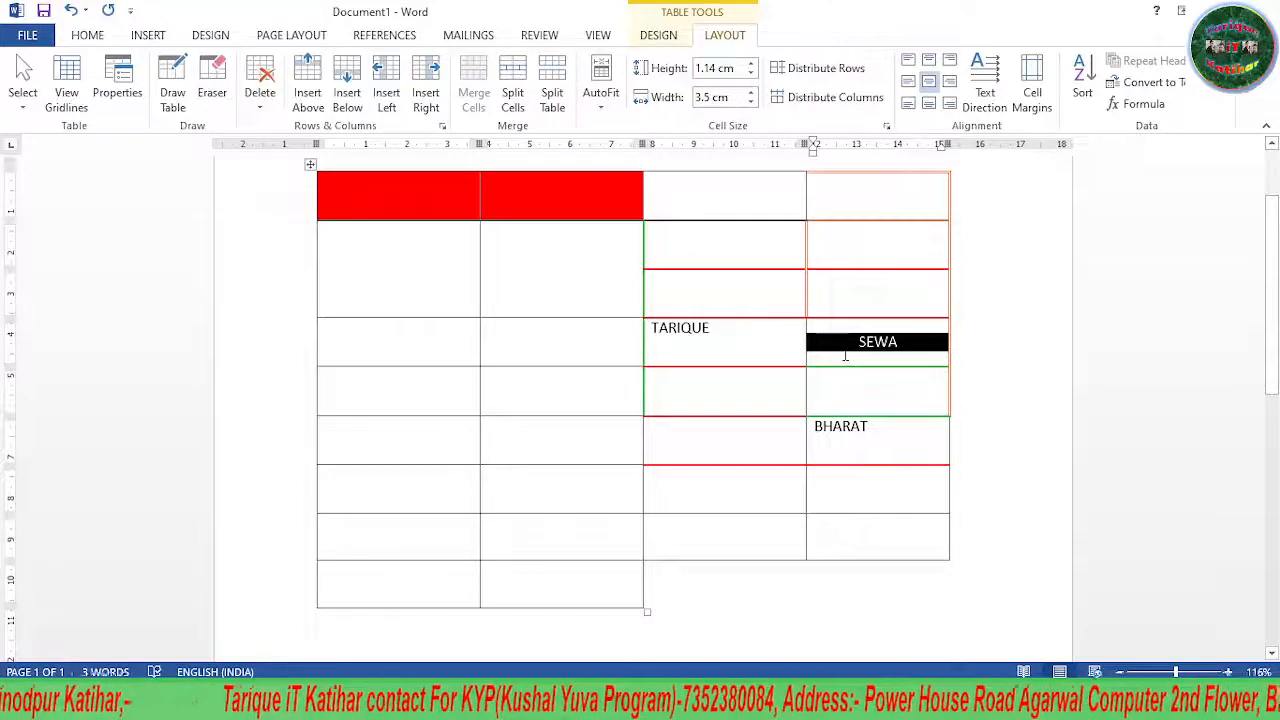
left_click(955, 85)
left_click(907, 83)
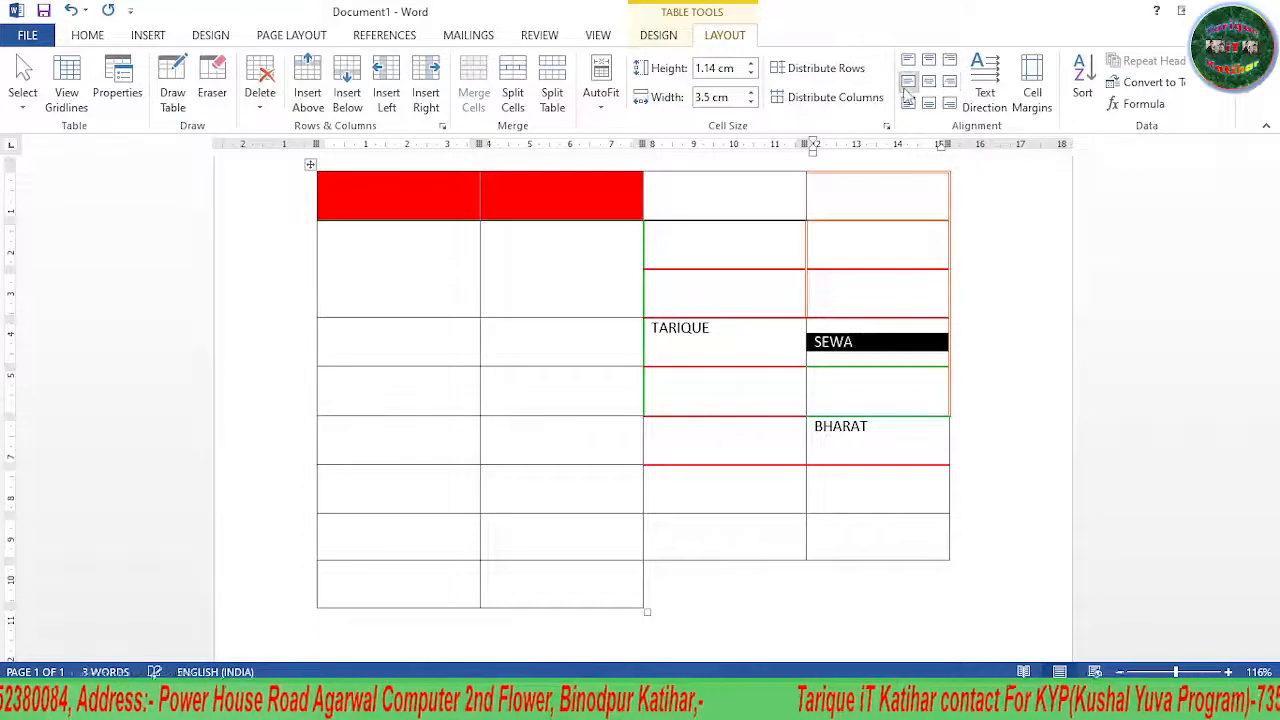
left_click(950, 82)
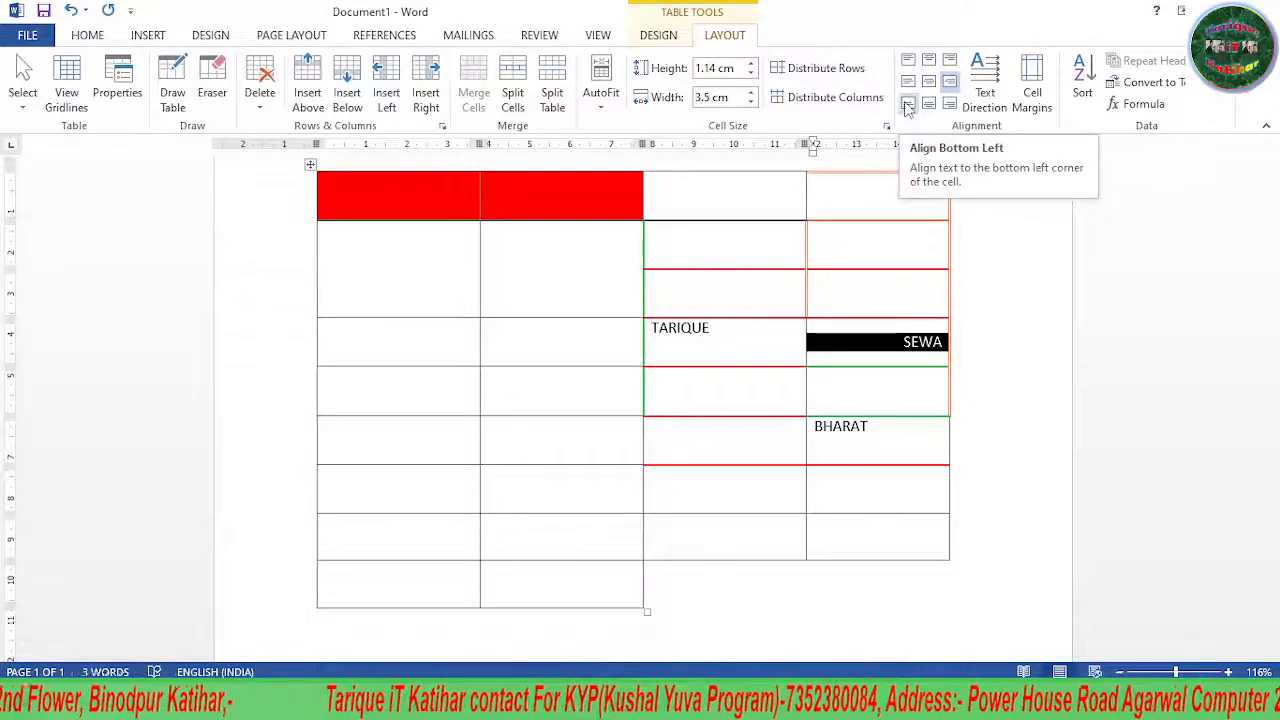
left_click(929, 104)
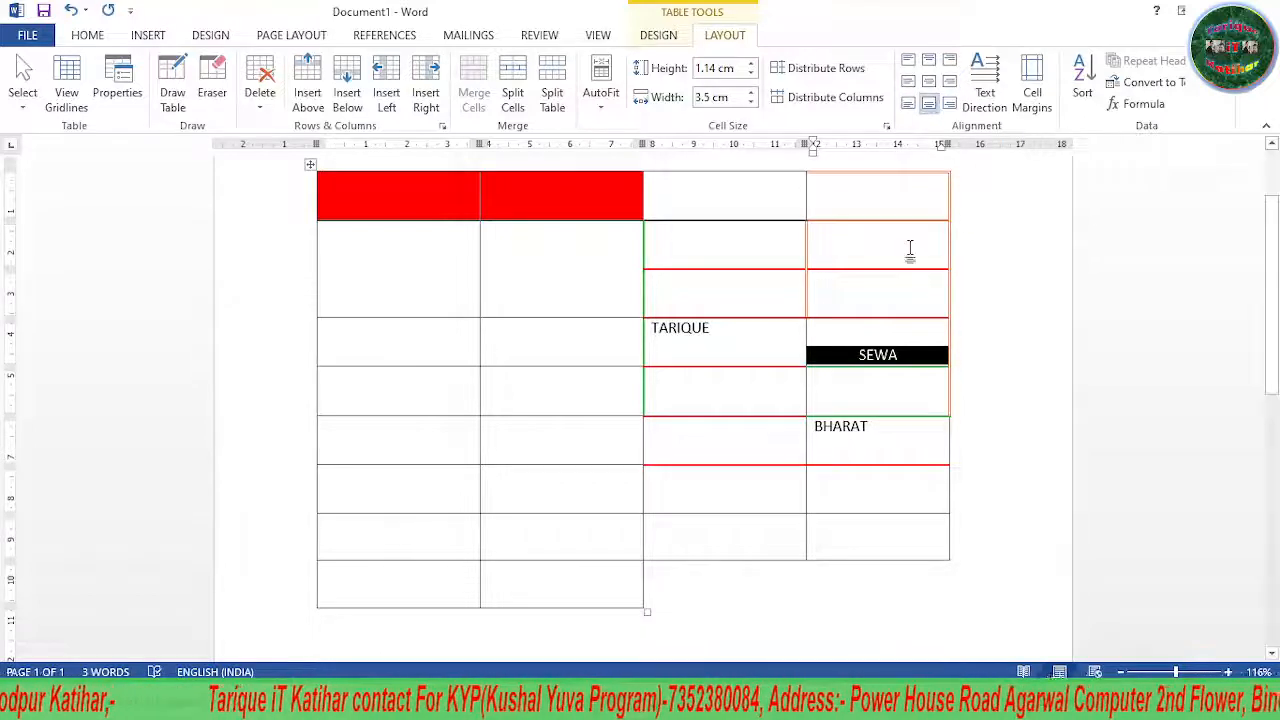
Cycle the SEWA cell's text direction through its rotations back to horizontal, and apply the Align Center cell alignment
right_click(980, 93)
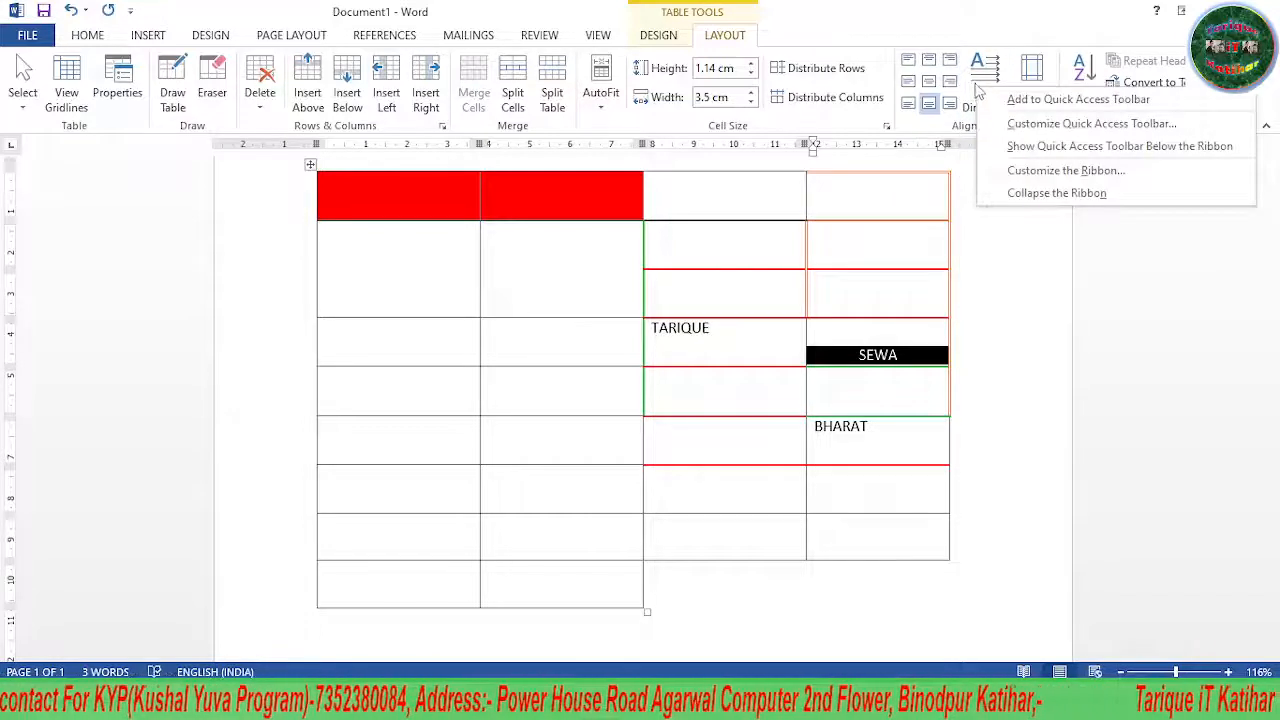
left_click(981, 88)
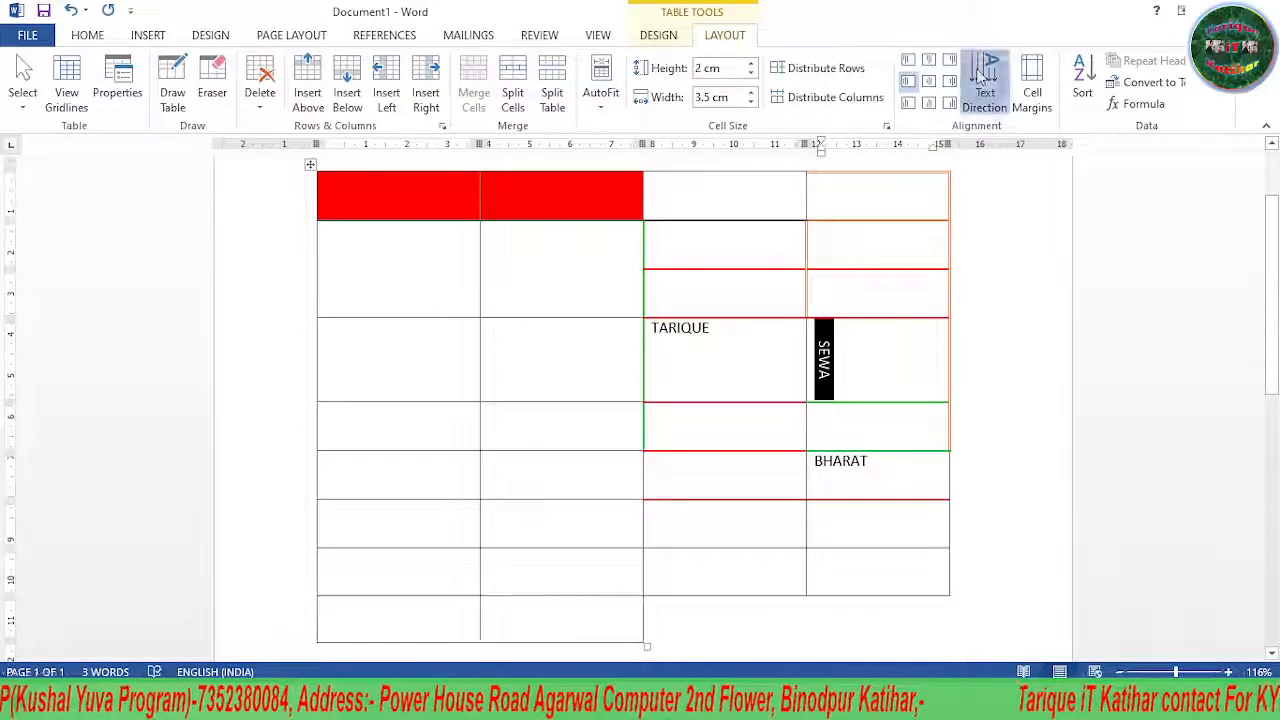
left_click(984, 78)
left_click(984, 78)
left_click(984, 78)
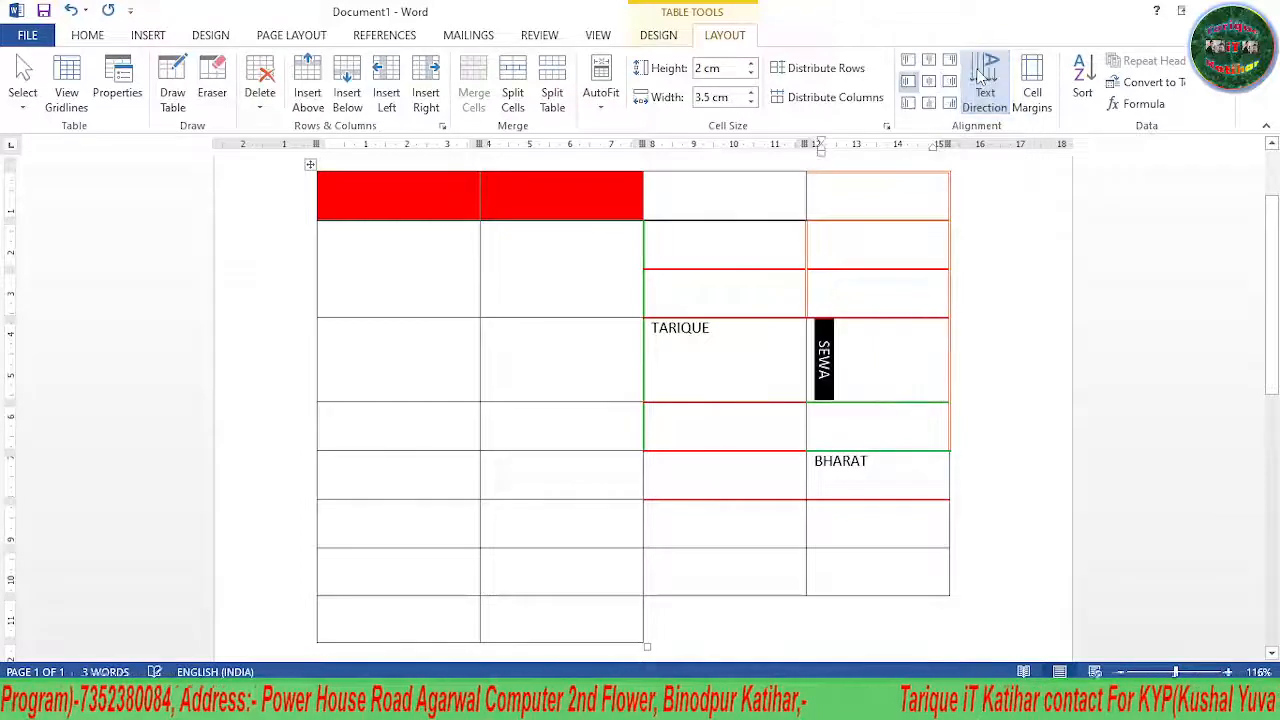
left_click(984, 78)
left_click(981, 76)
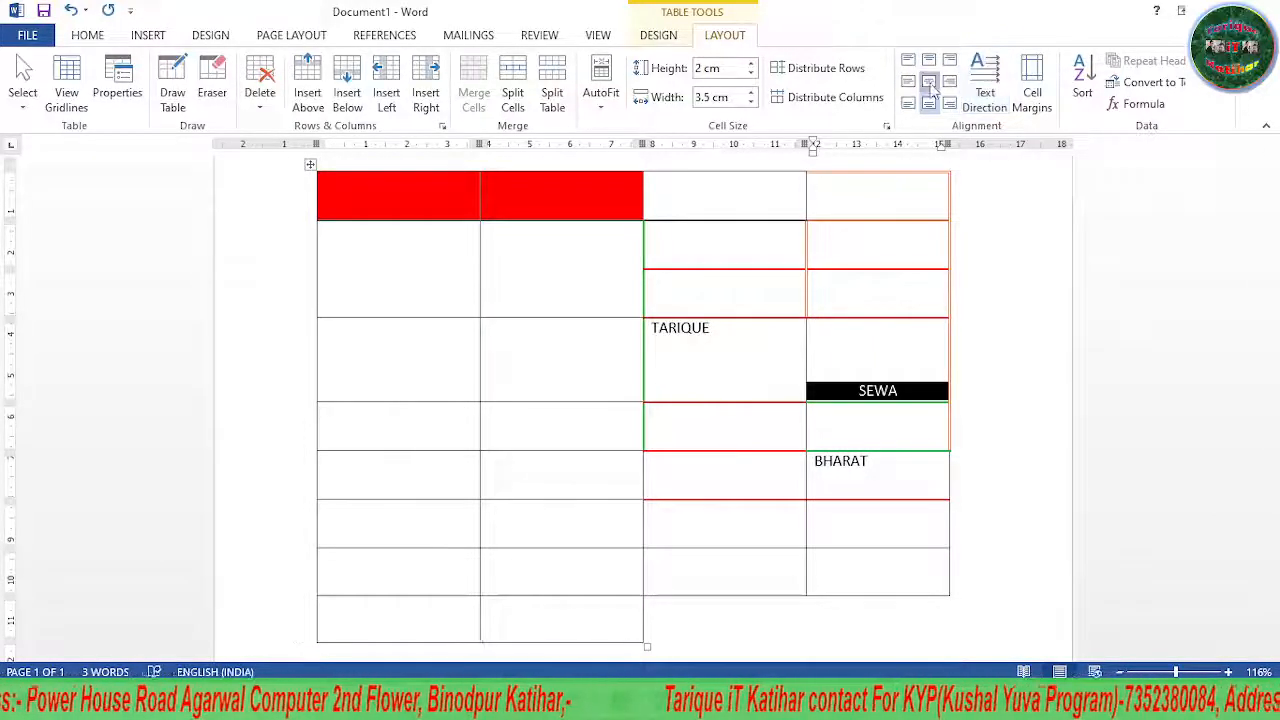
left_click(929, 81)
Set the table's default top cell margin to 2.14 cm
left_click(1032, 90)
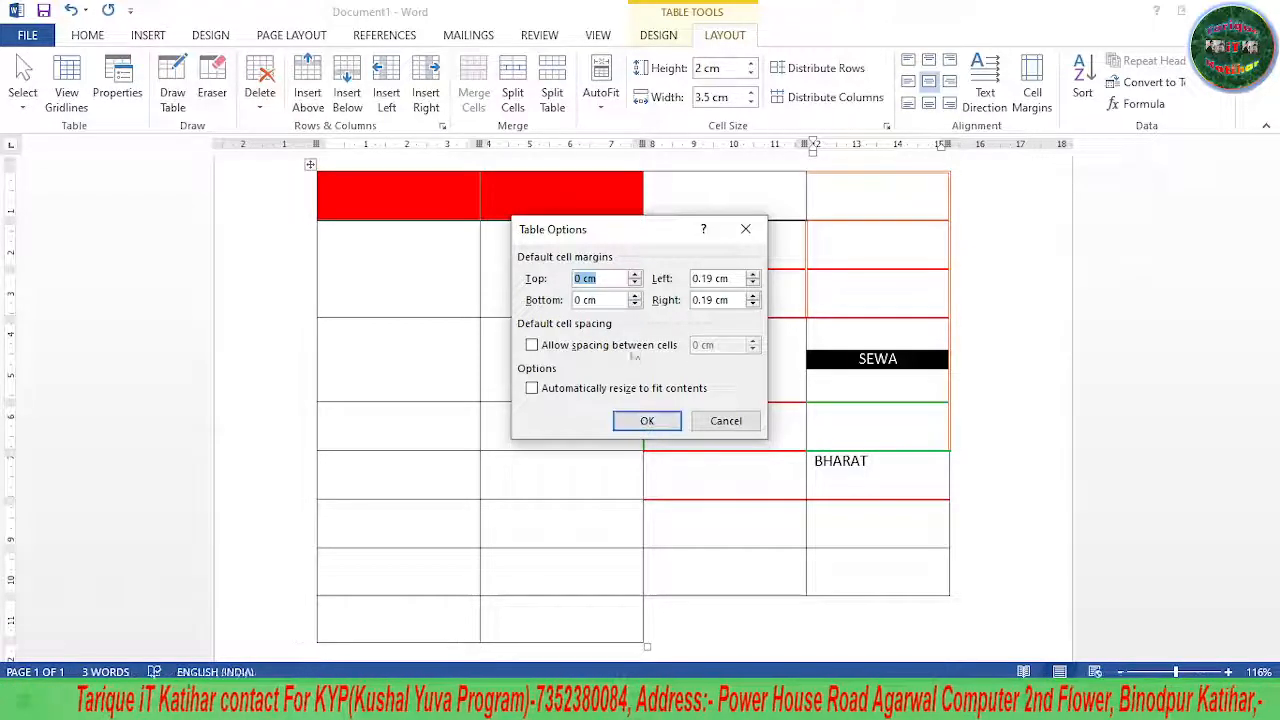
left_click(634, 274)
left_click(634, 274)
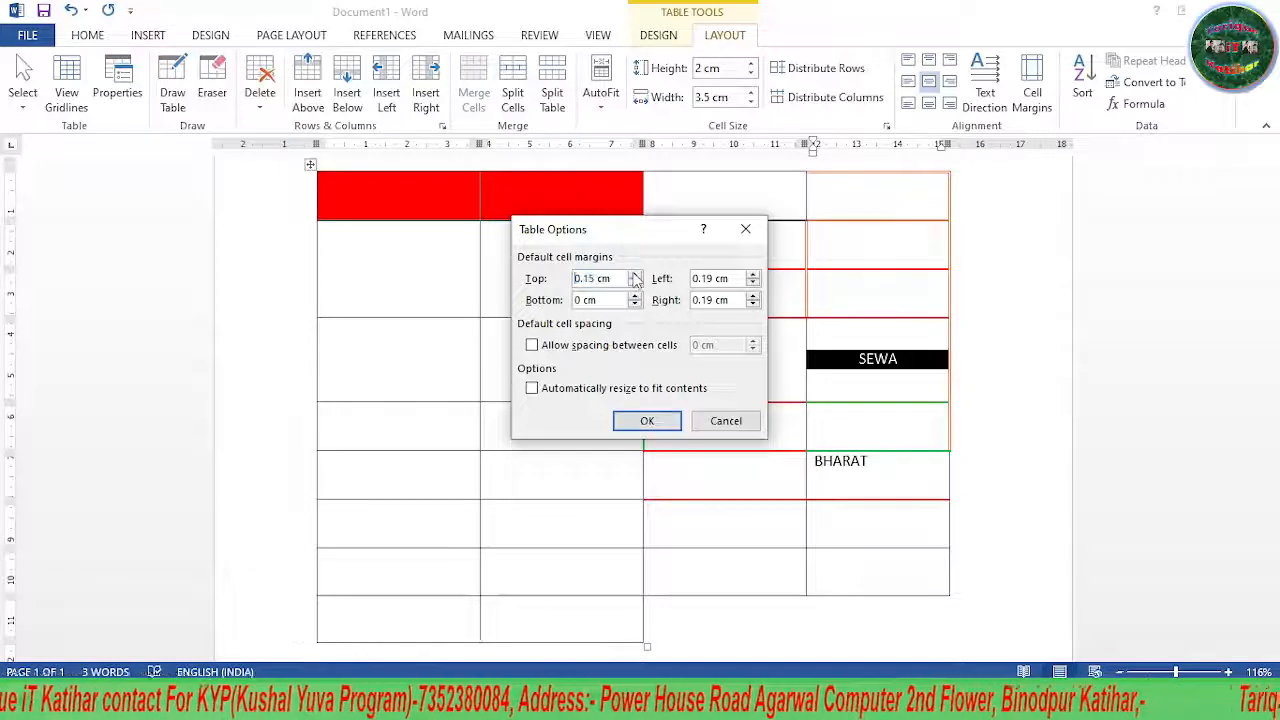
left_click(634, 274)
left_click(634, 276)
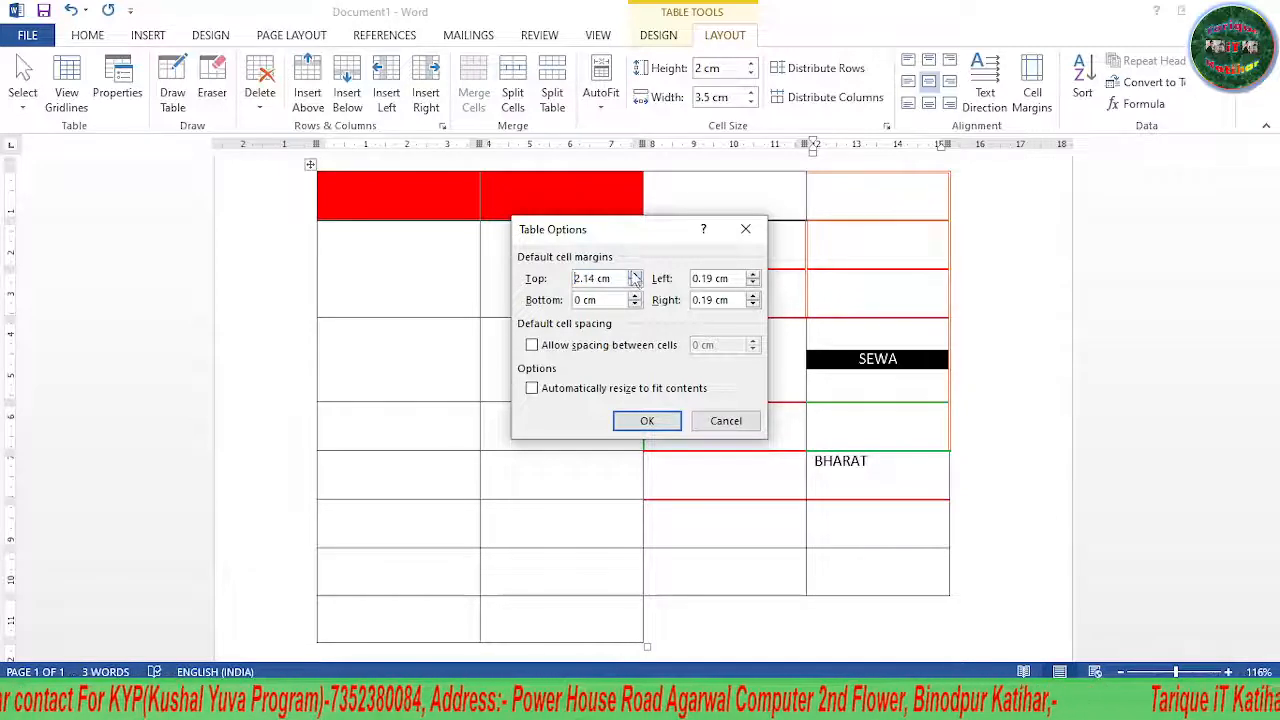
left_click(634, 420)
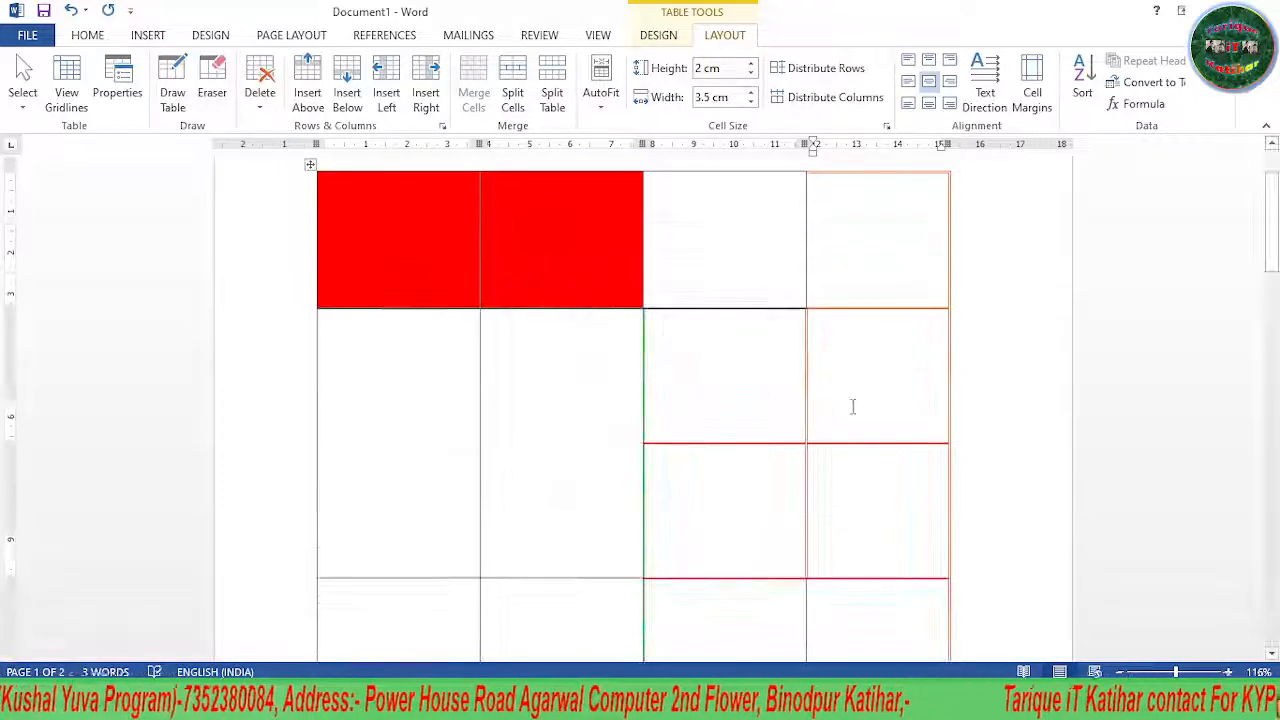
scroll(852, 406, "down", 5)
scroll(851, 406, "up", 3)
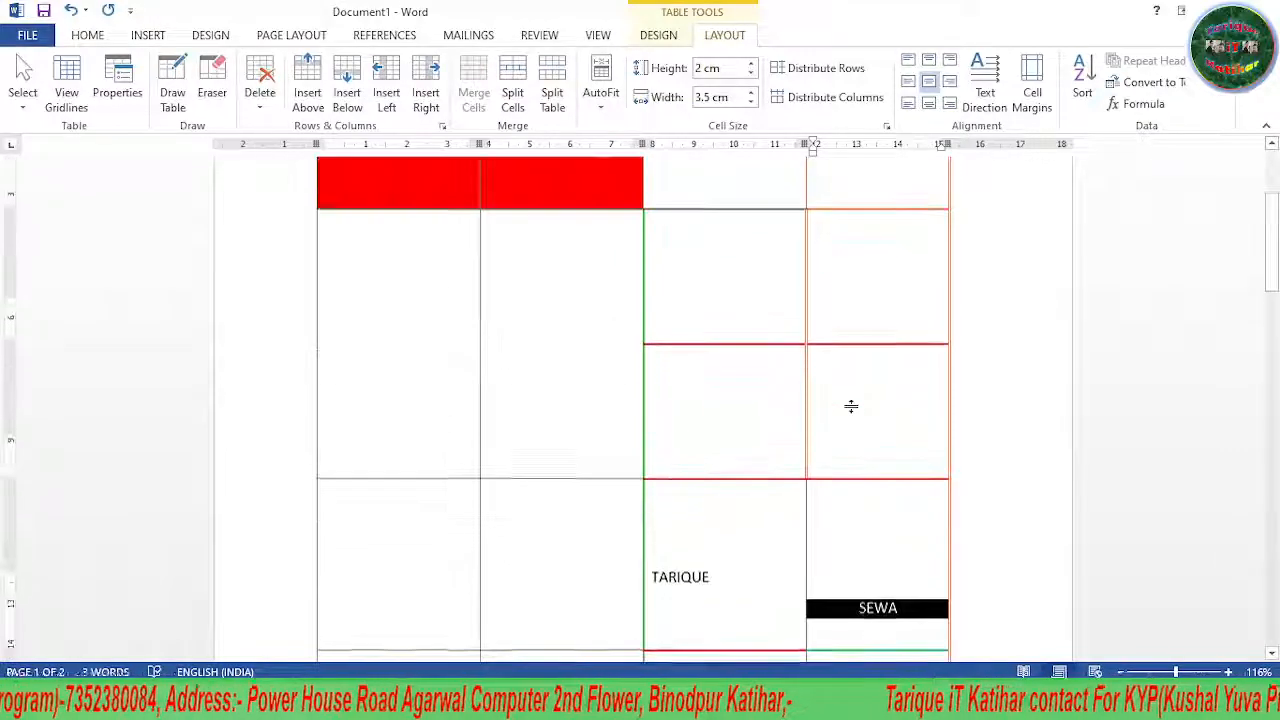
scroll(851, 406, "down", 5)
Select the word SEWA and set the table's default bottom cell margin to 1.8 cm
double_click(897, 313)
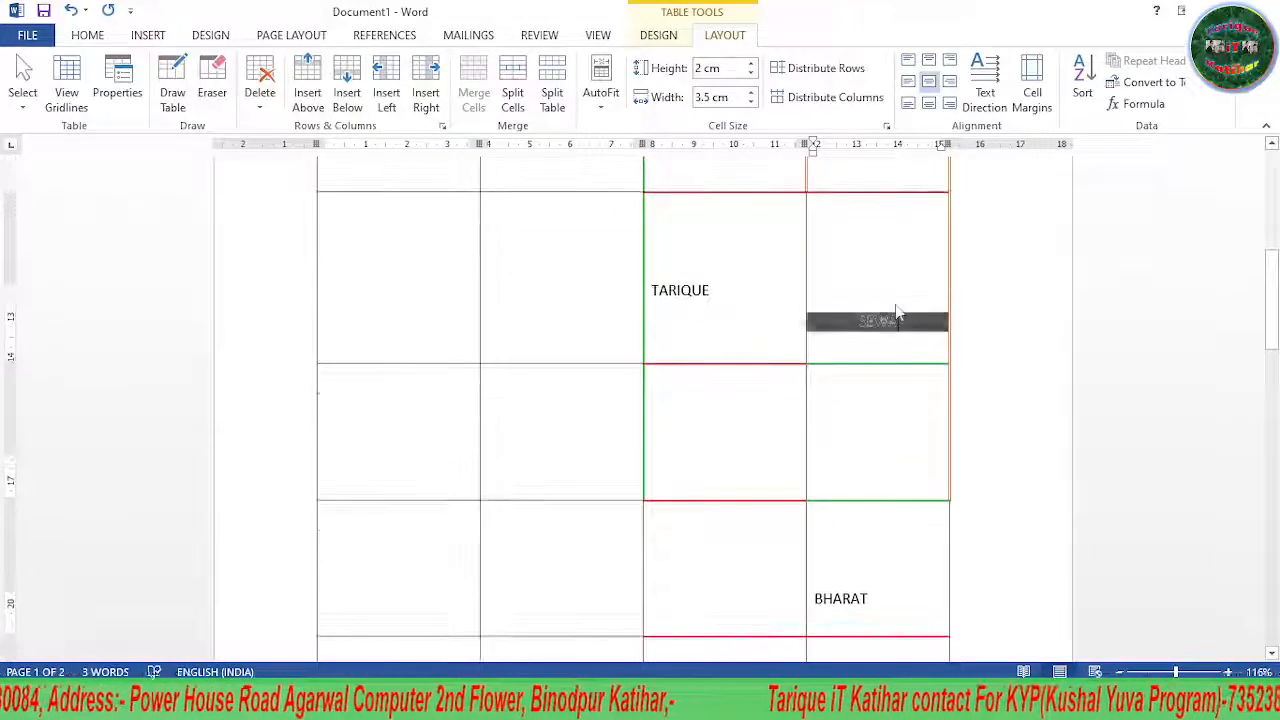
left_click(897, 314)
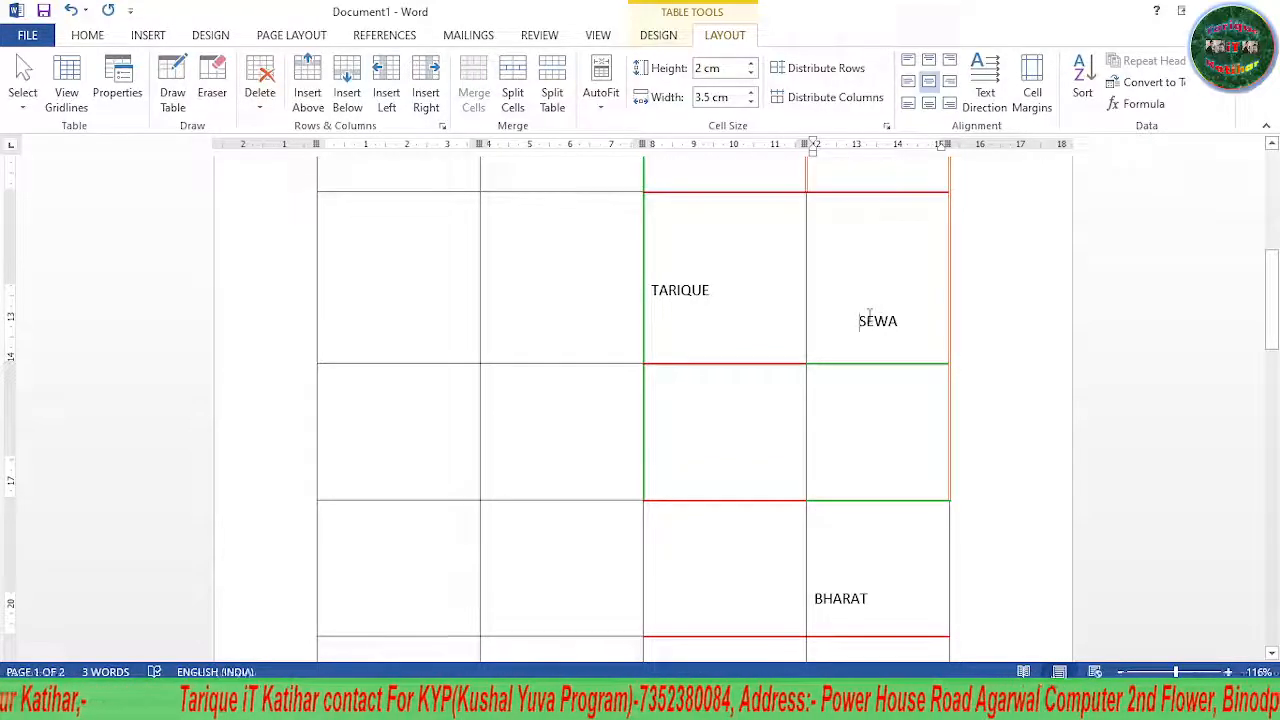
left_click_drag(857, 319, 906, 316)
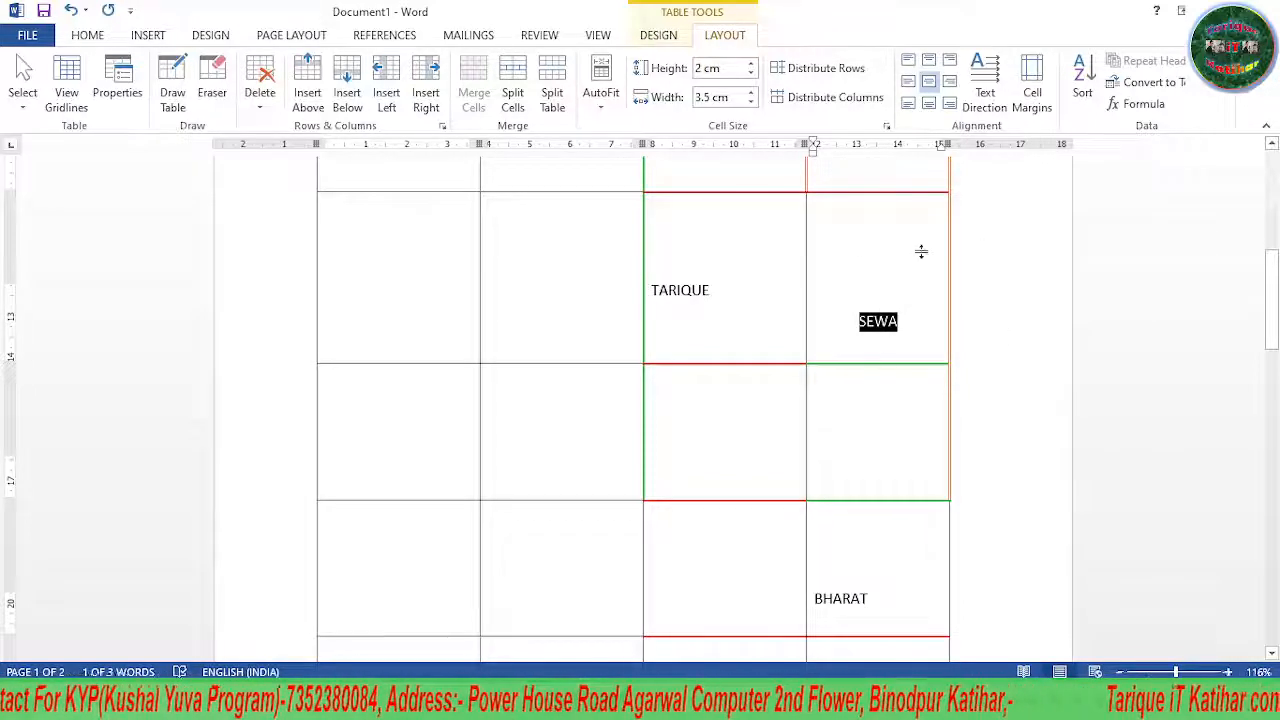
left_click(1031, 92)
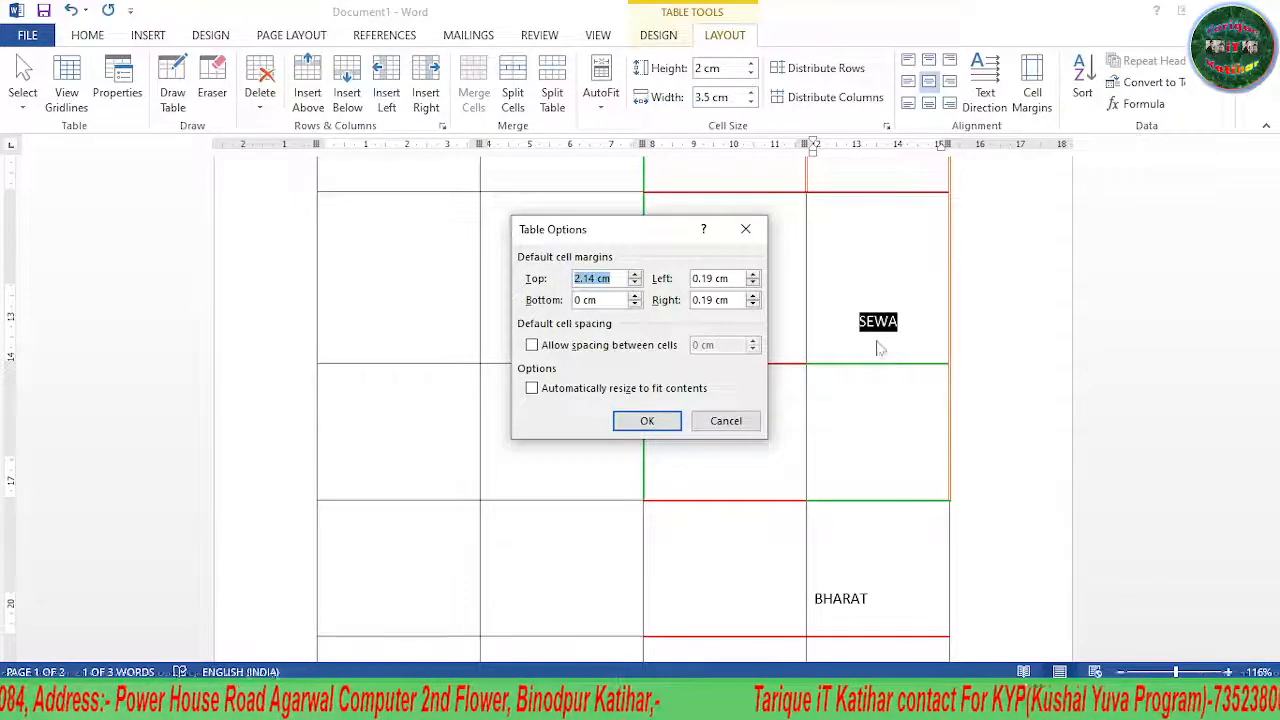
left_click(634, 296)
left_click(634, 296)
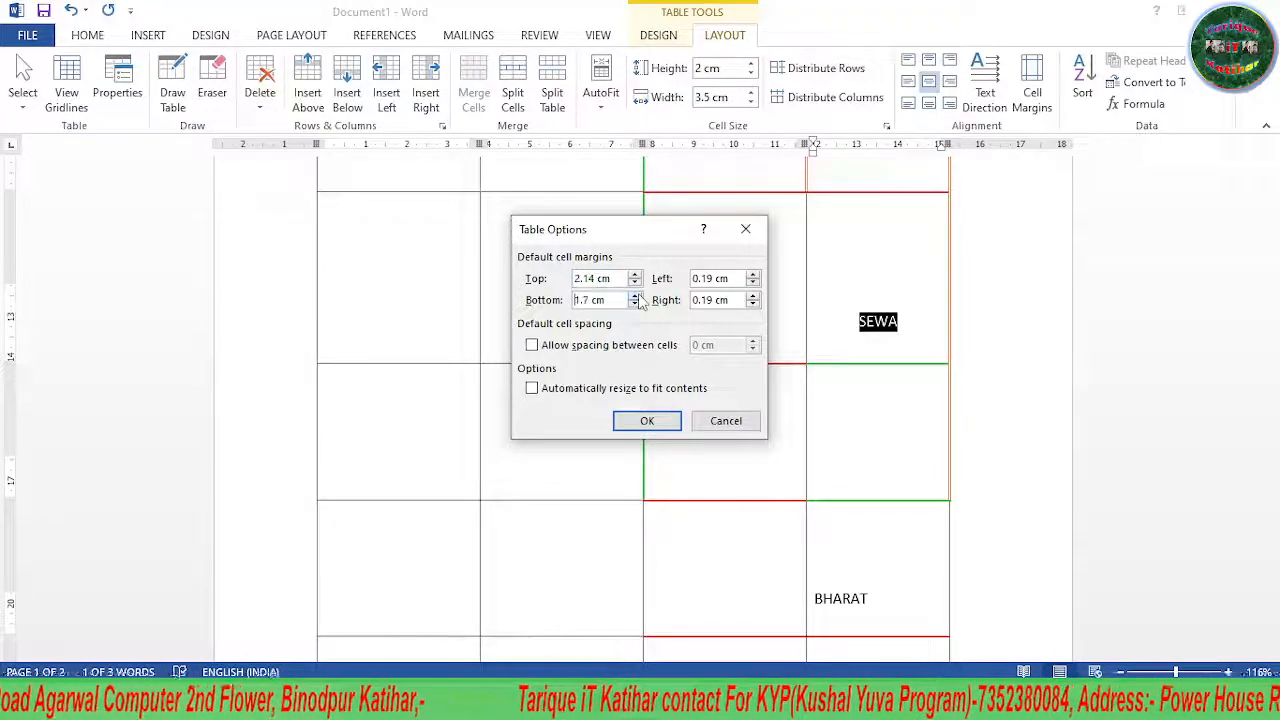
left_click(645, 420)
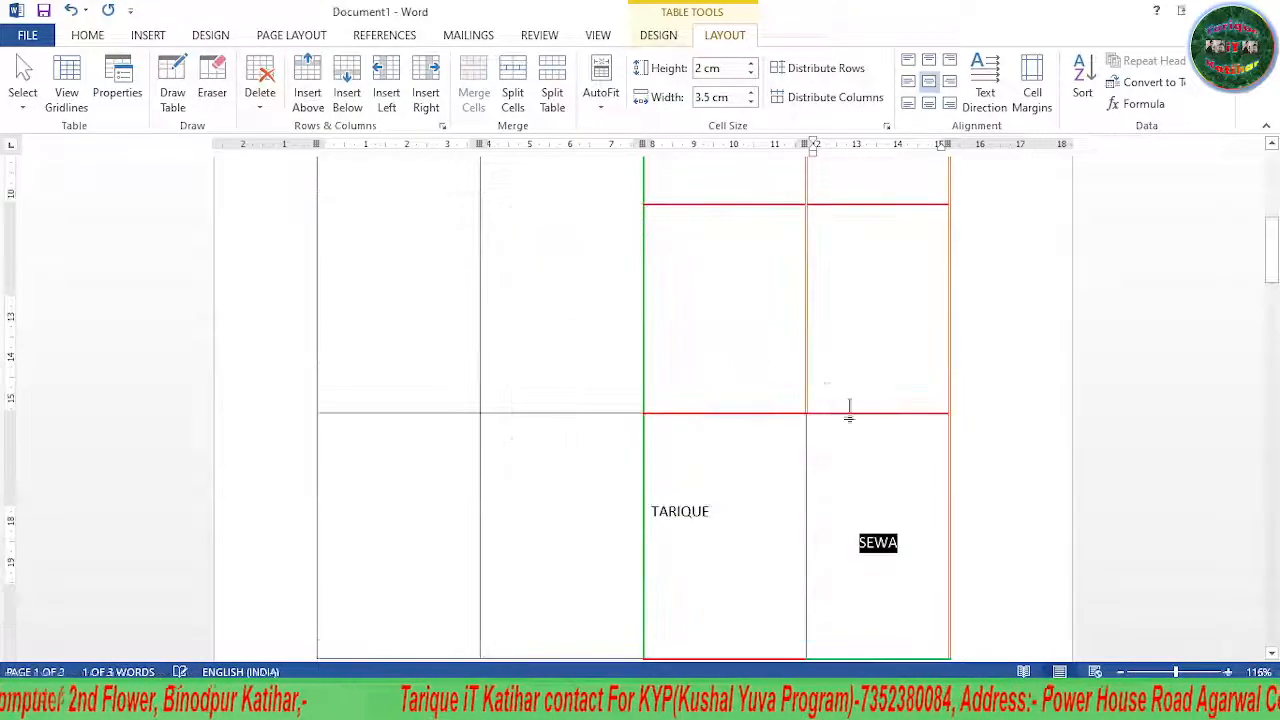
scroll(913, 569, "down", 3)
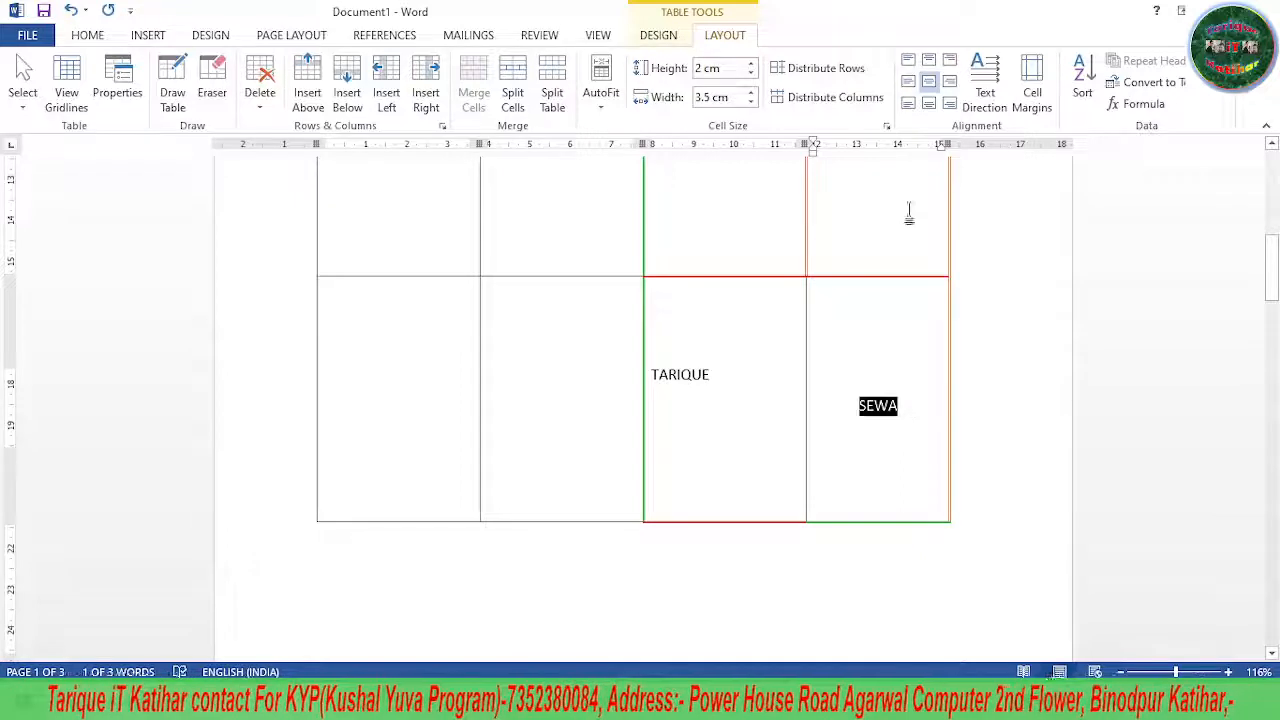
left_click(1032, 95)
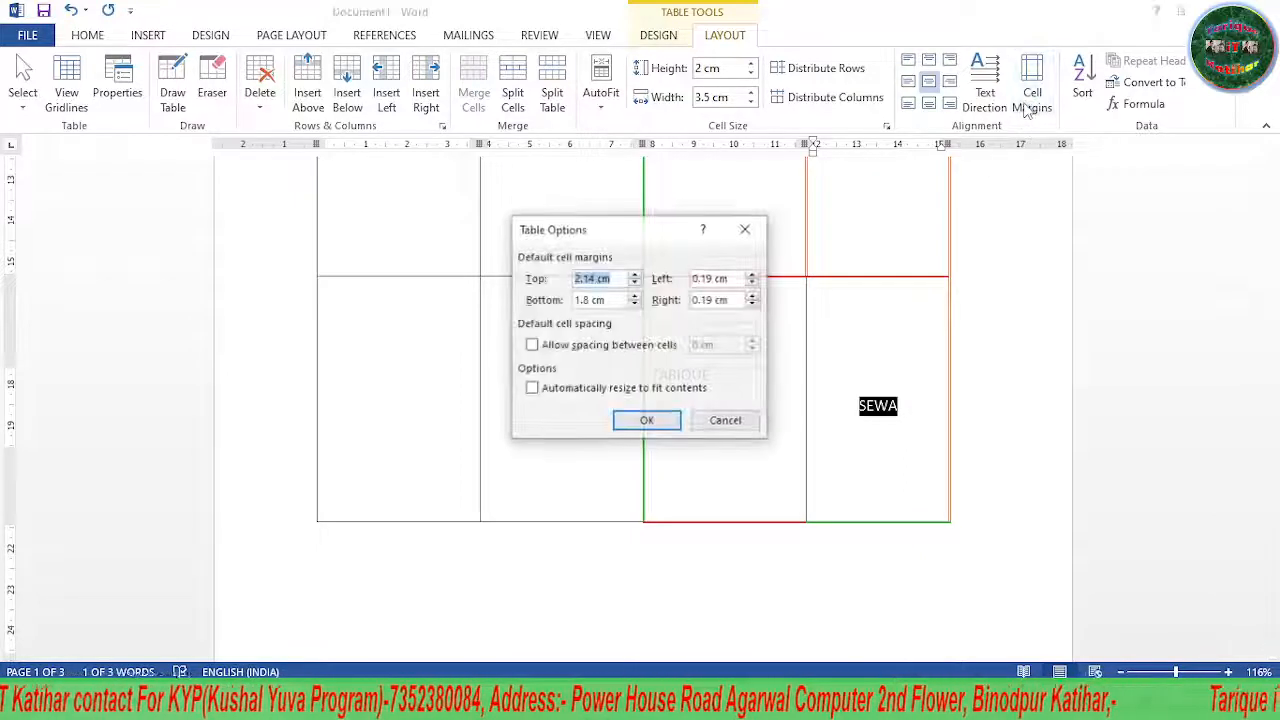
left_click(726, 420)
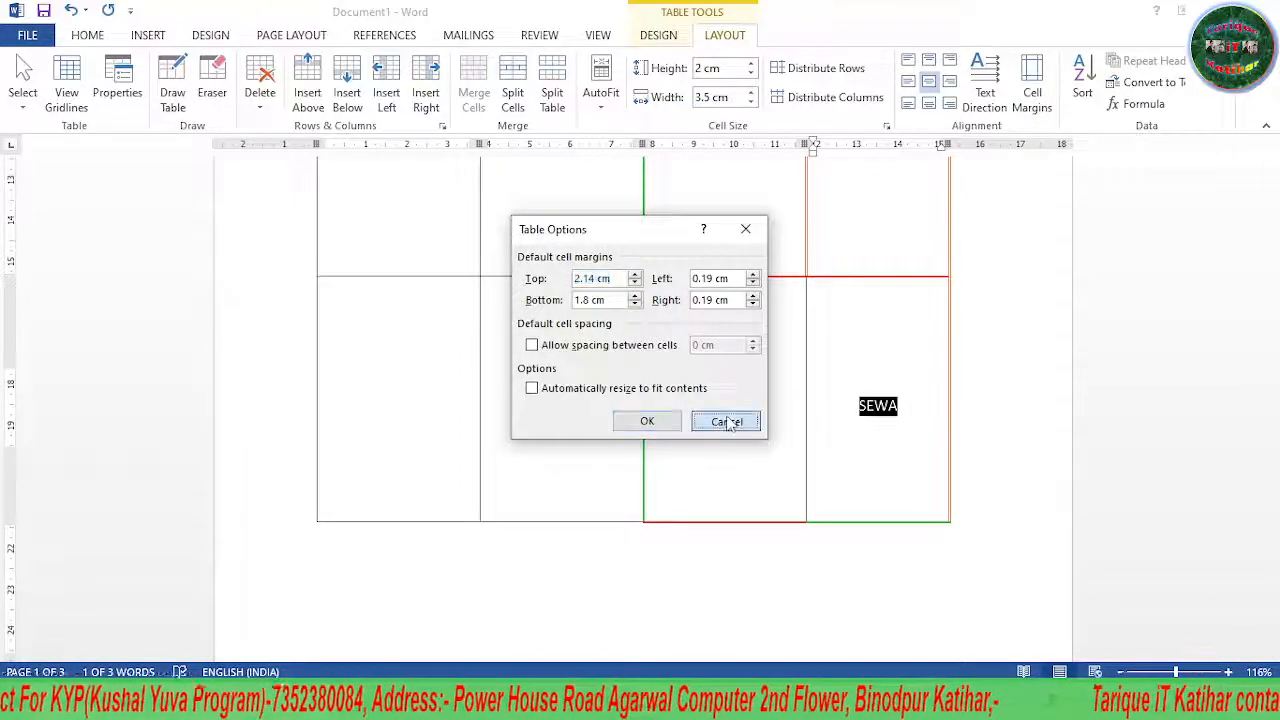
scroll(836, 405, "up", 3)
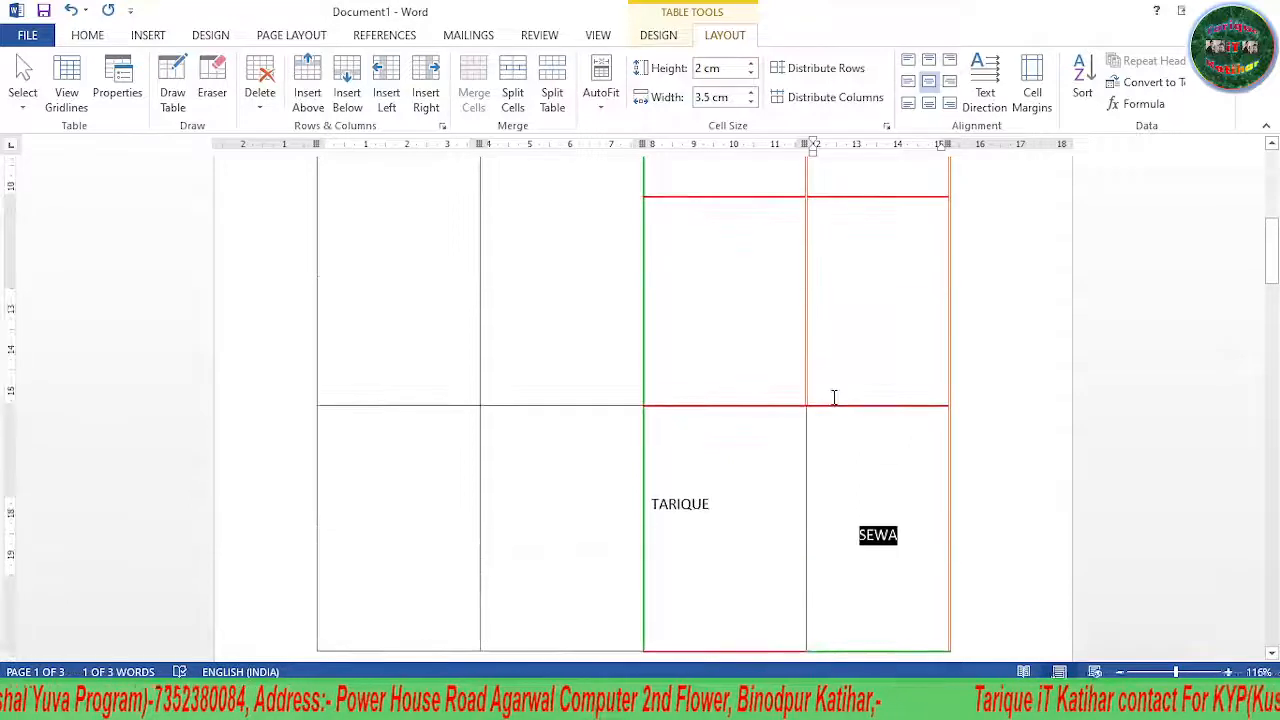
scroll(834, 397, "up", 7)
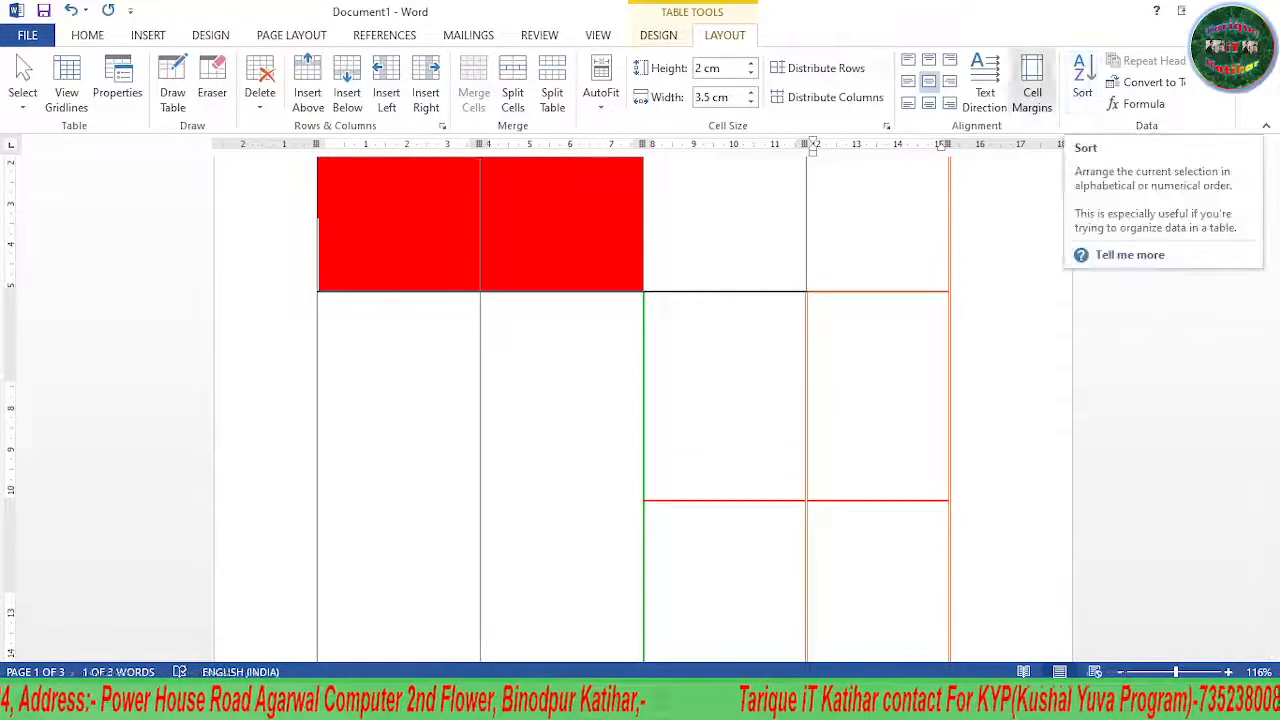
left_click(88, 35)
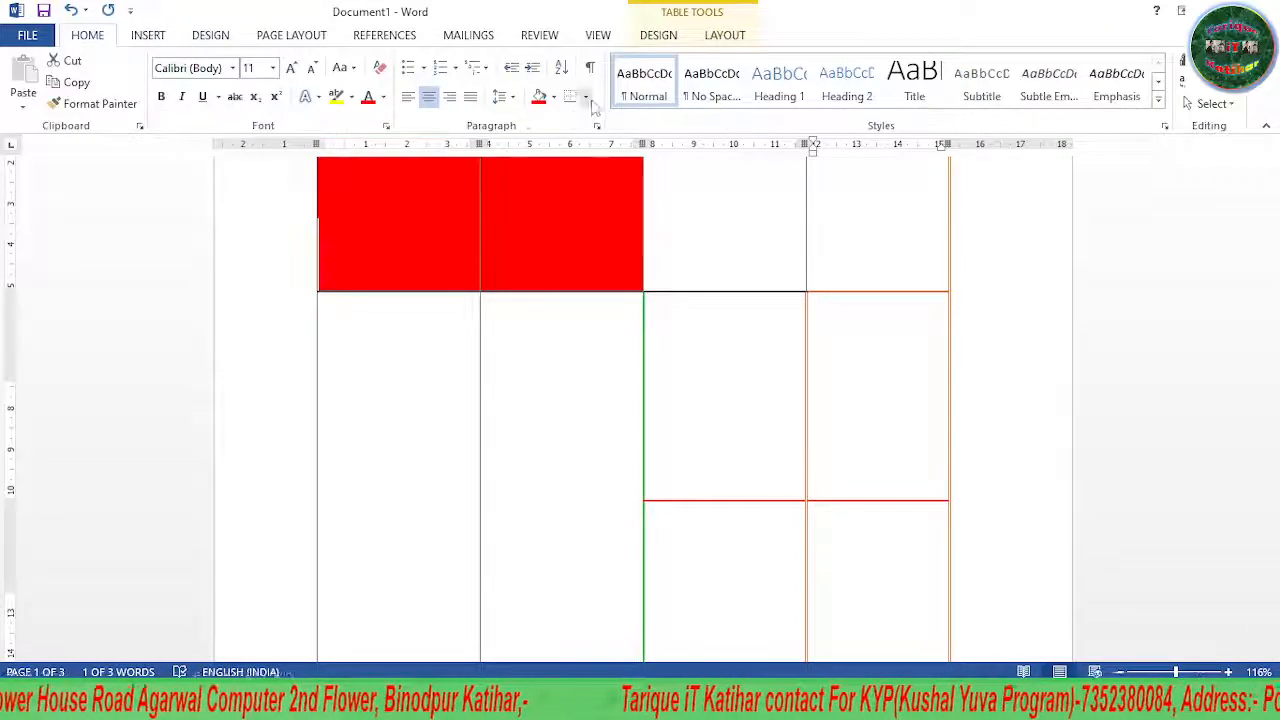
left_click(730, 37)
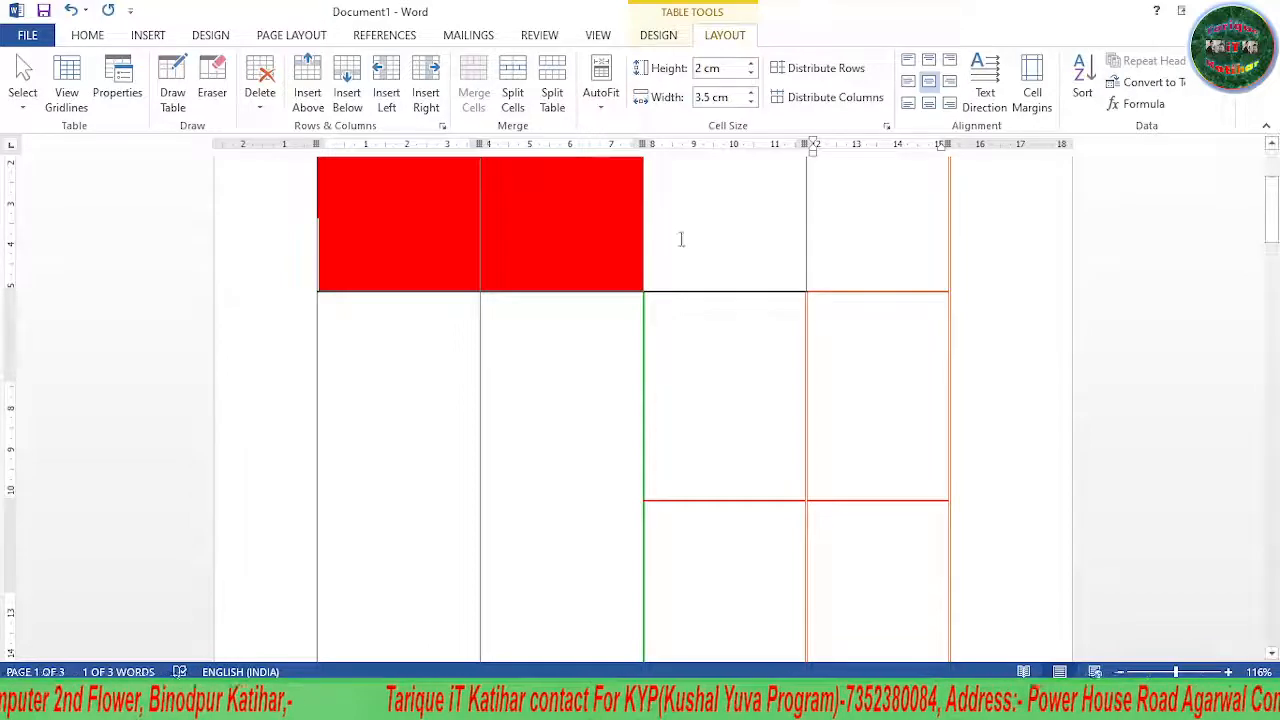
Select the whole table and delete it from the document
scroll(680, 239, "up", 4)
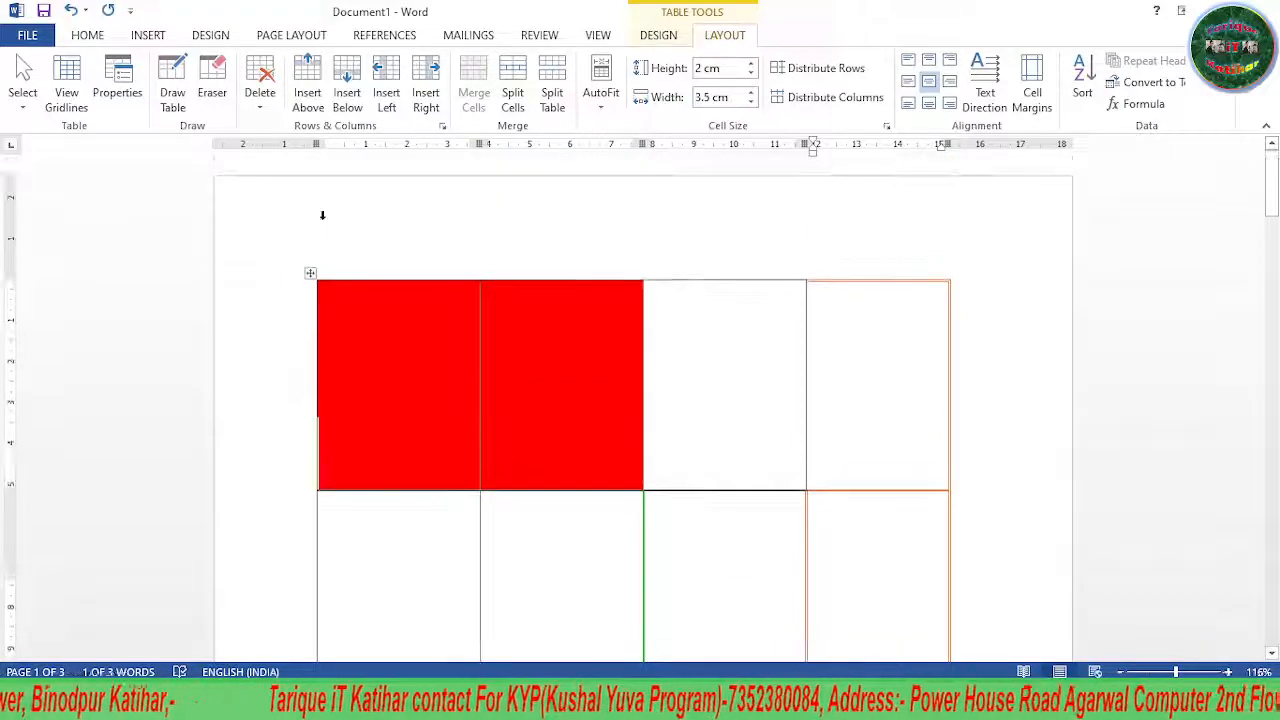
left_click(310, 273)
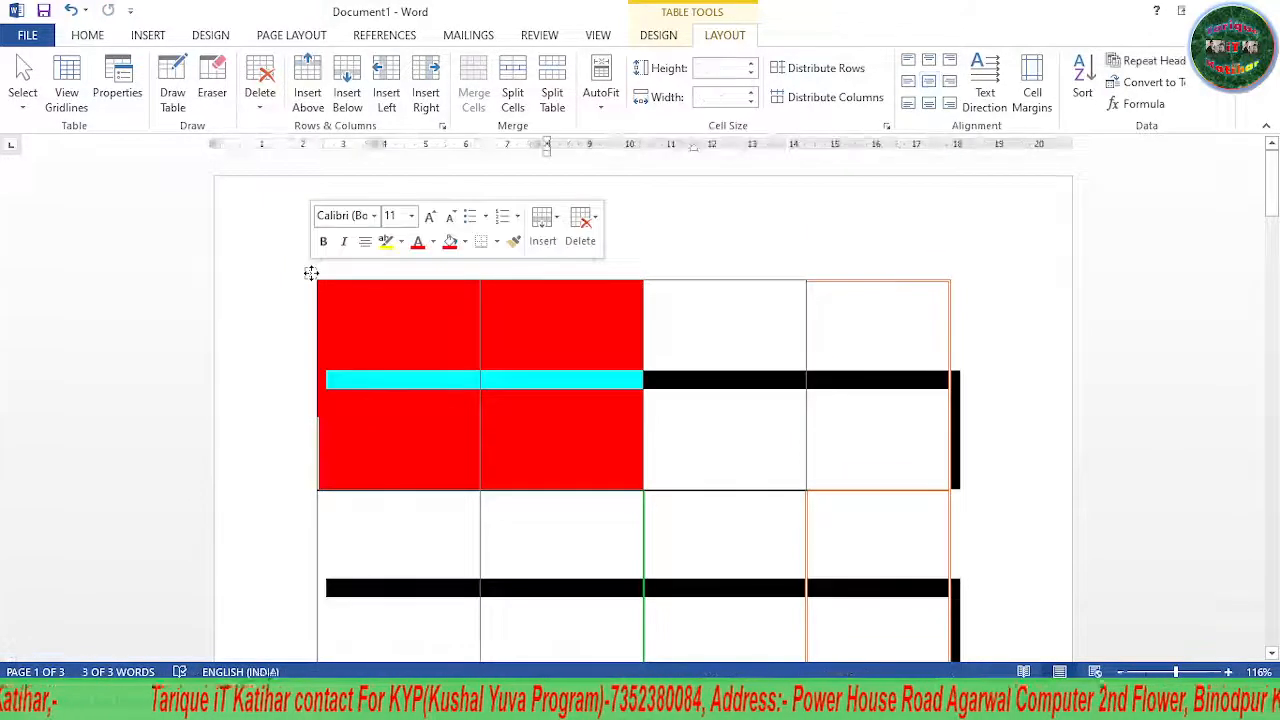
left_click(311, 273)
right_click(311, 273)
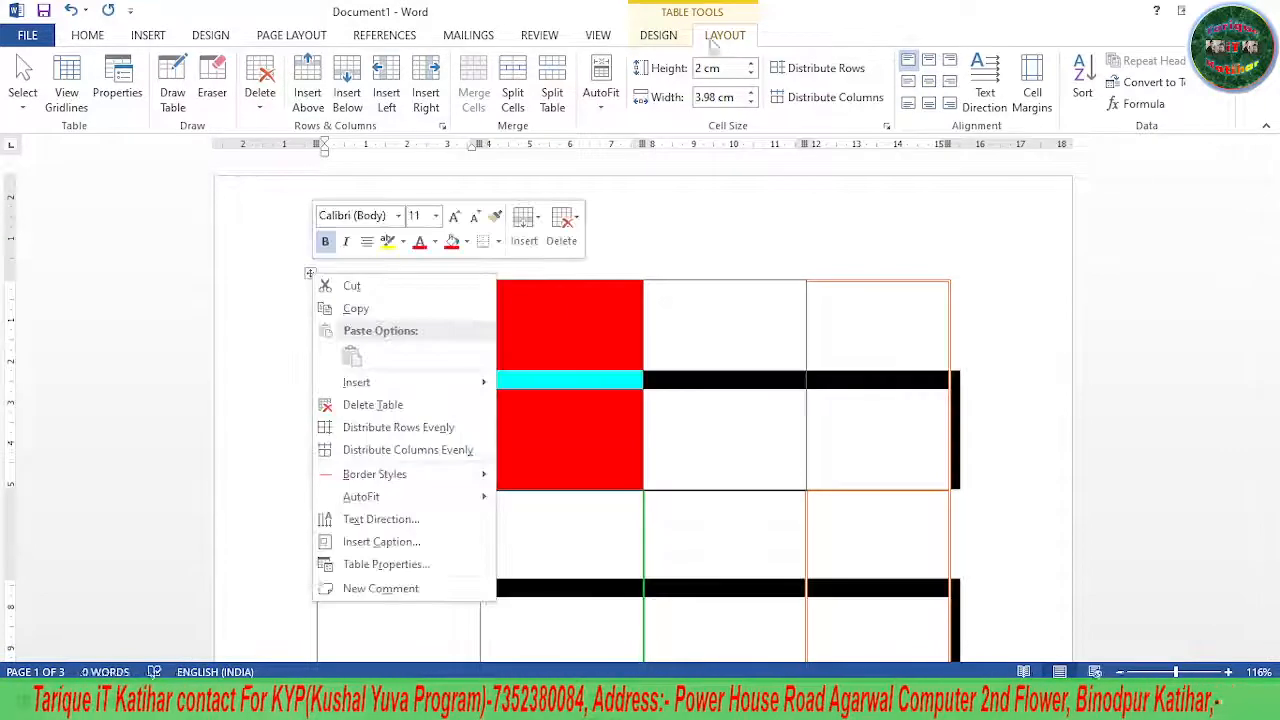
left_click(255, 125)
left_click(259, 95)
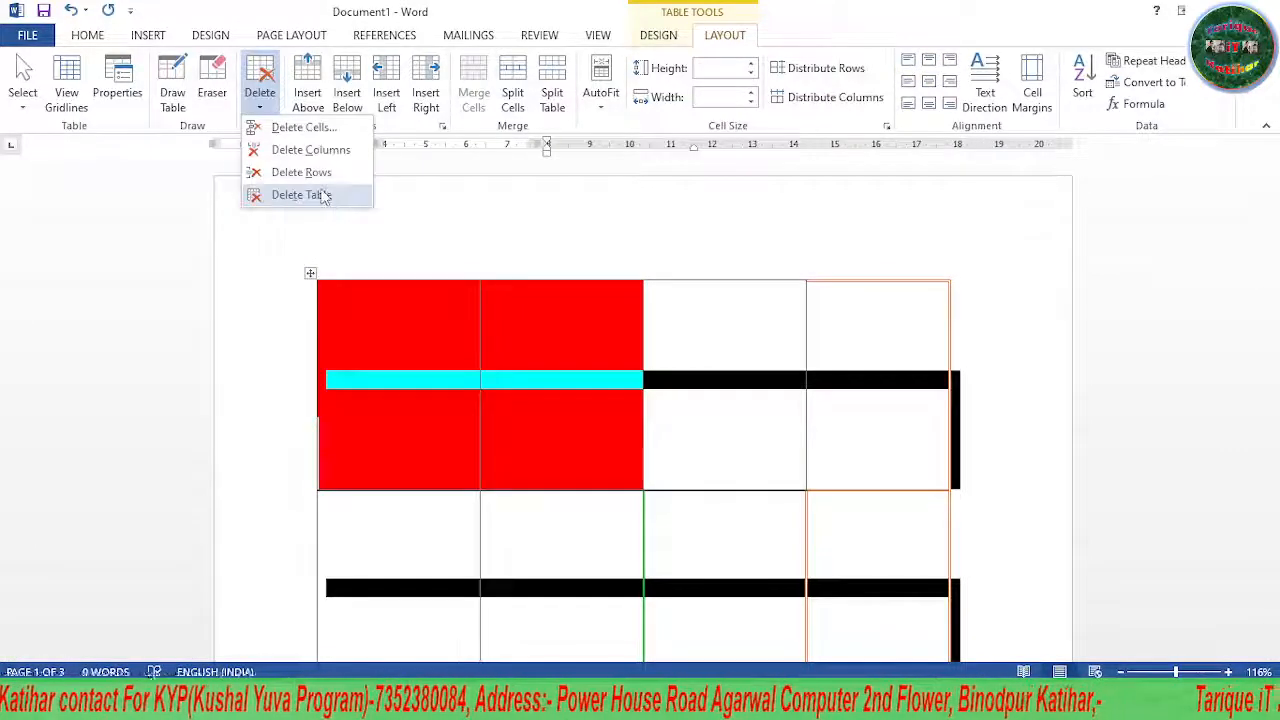
left_click(323, 195)
Insert a new table with two columns and seven rows
left_click(150, 38)
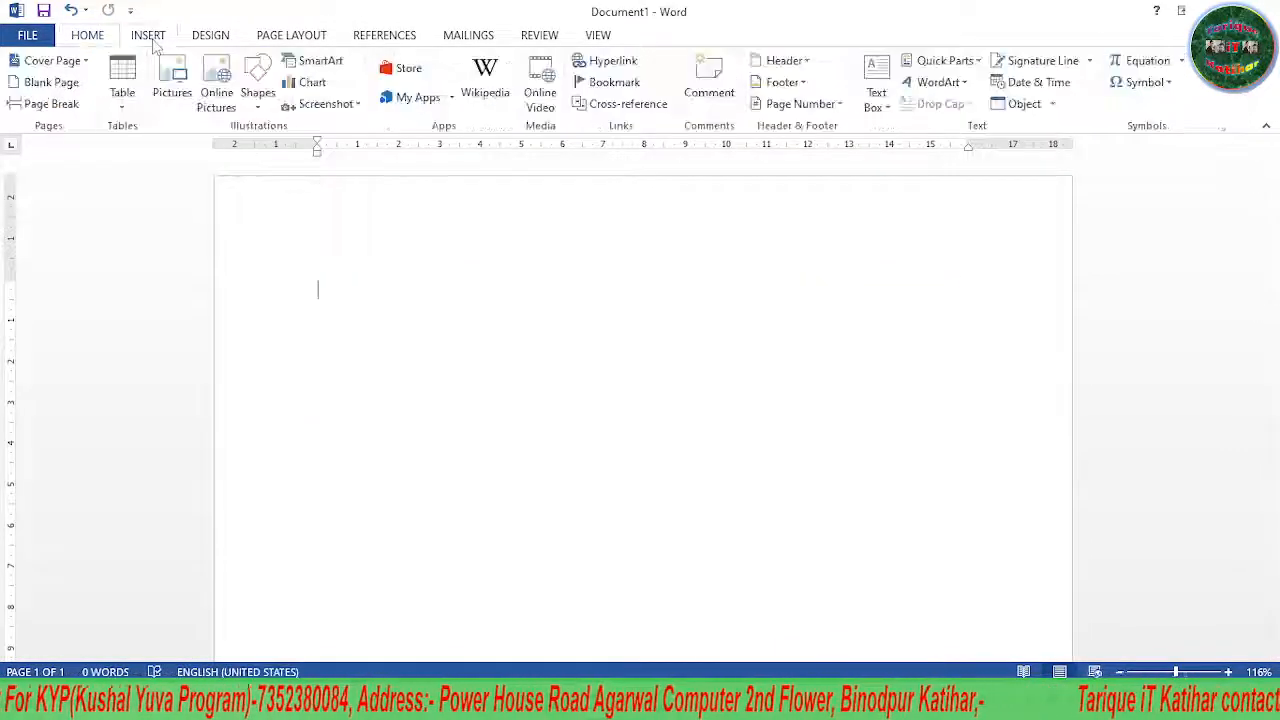
left_click(122, 85)
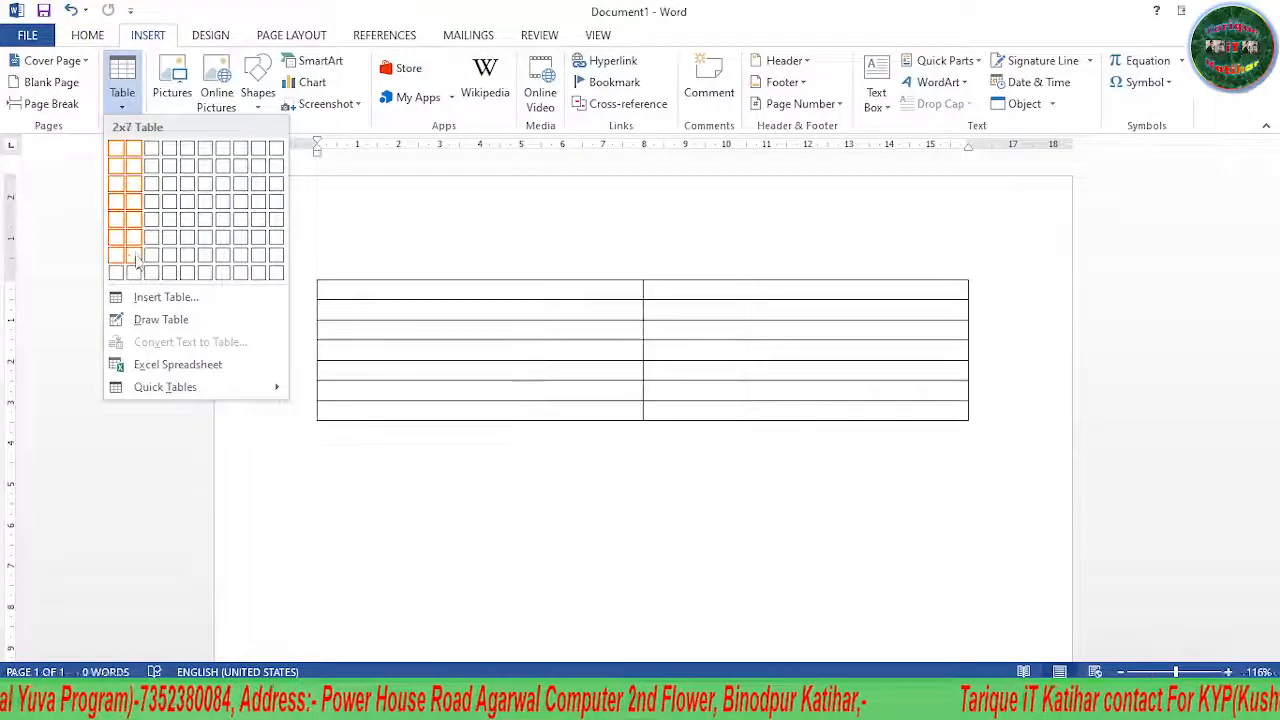
left_click(131, 262)
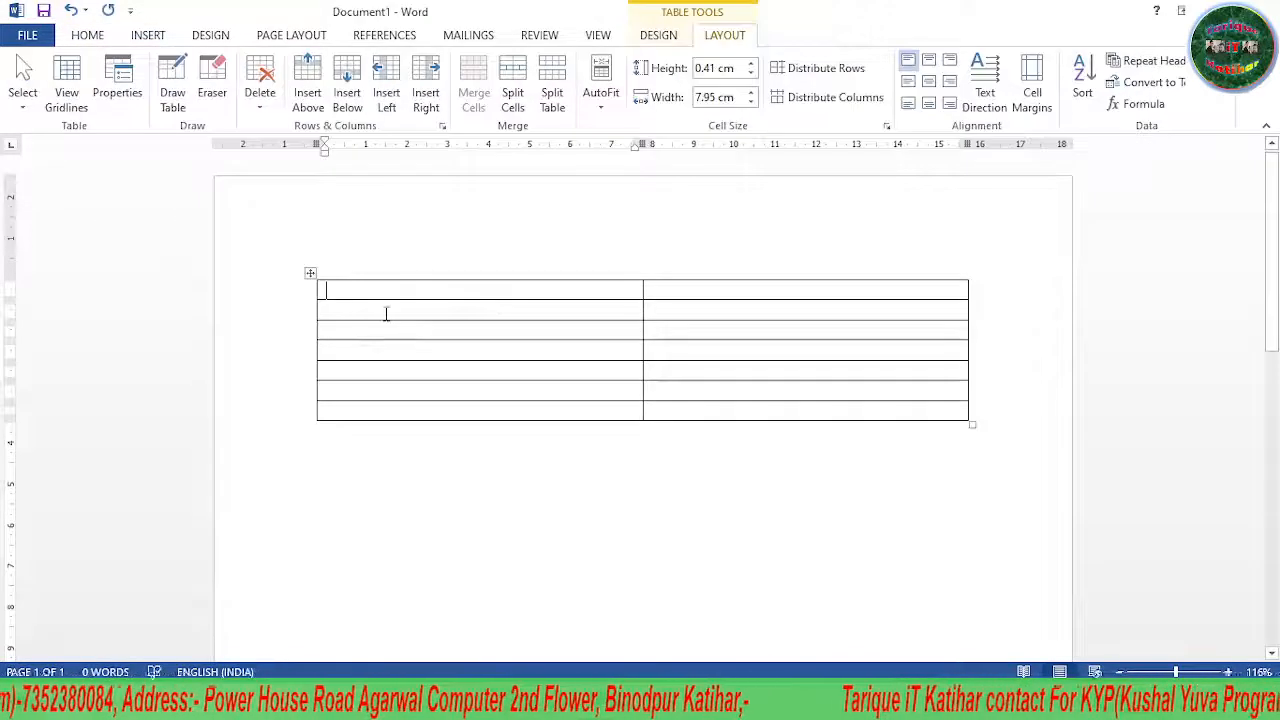
Fill the top two cells of the table's first column with SEWA and a person's first name
type("SEWA")
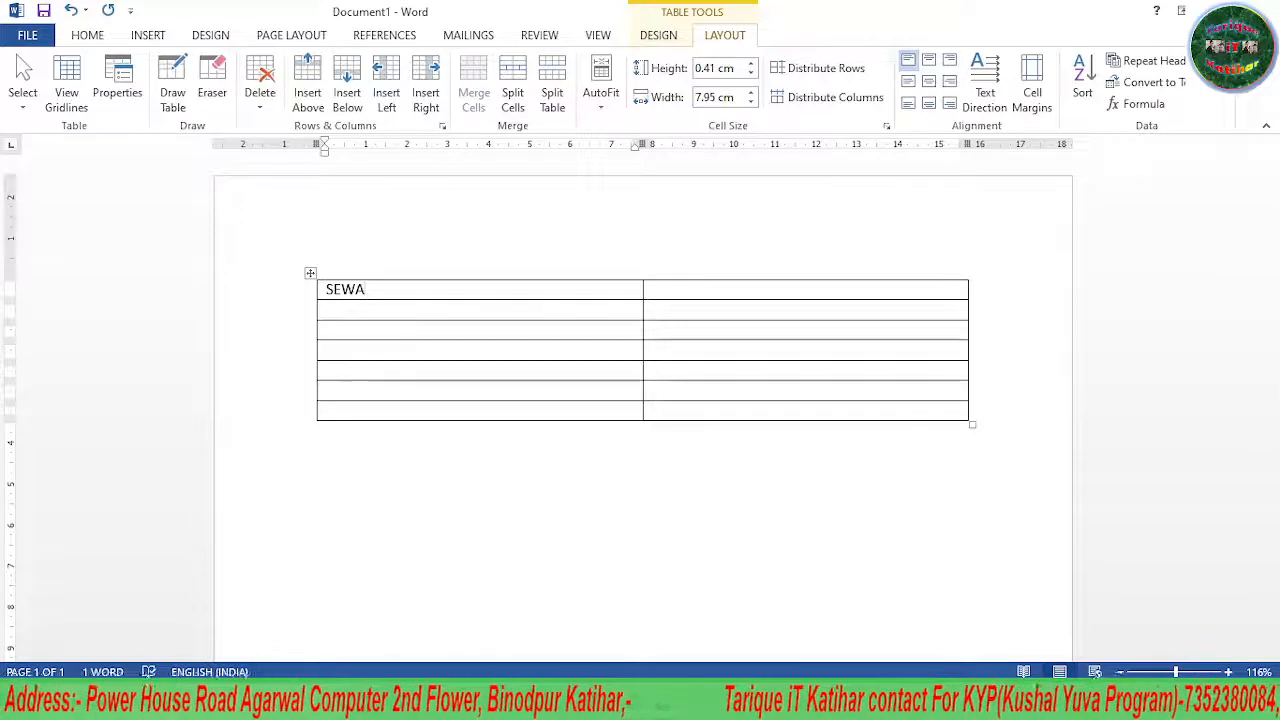
left_click(386, 311)
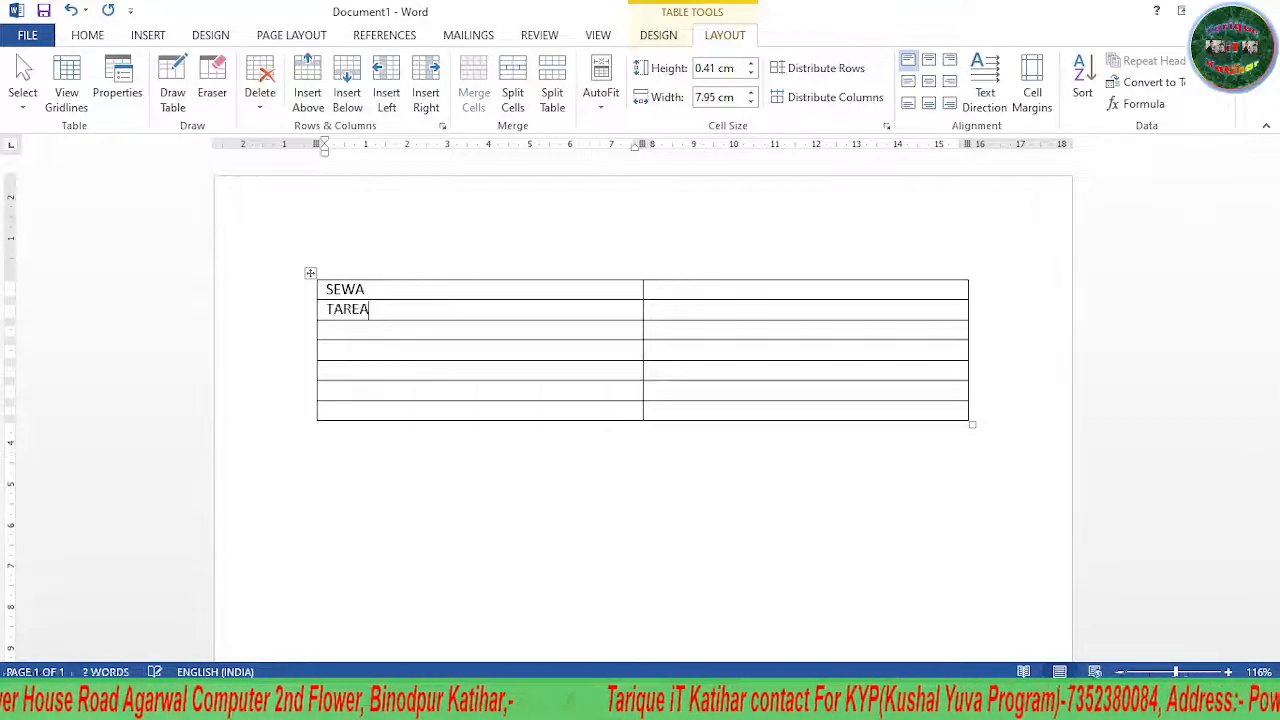
type("TAREA")
key("BackSpace")
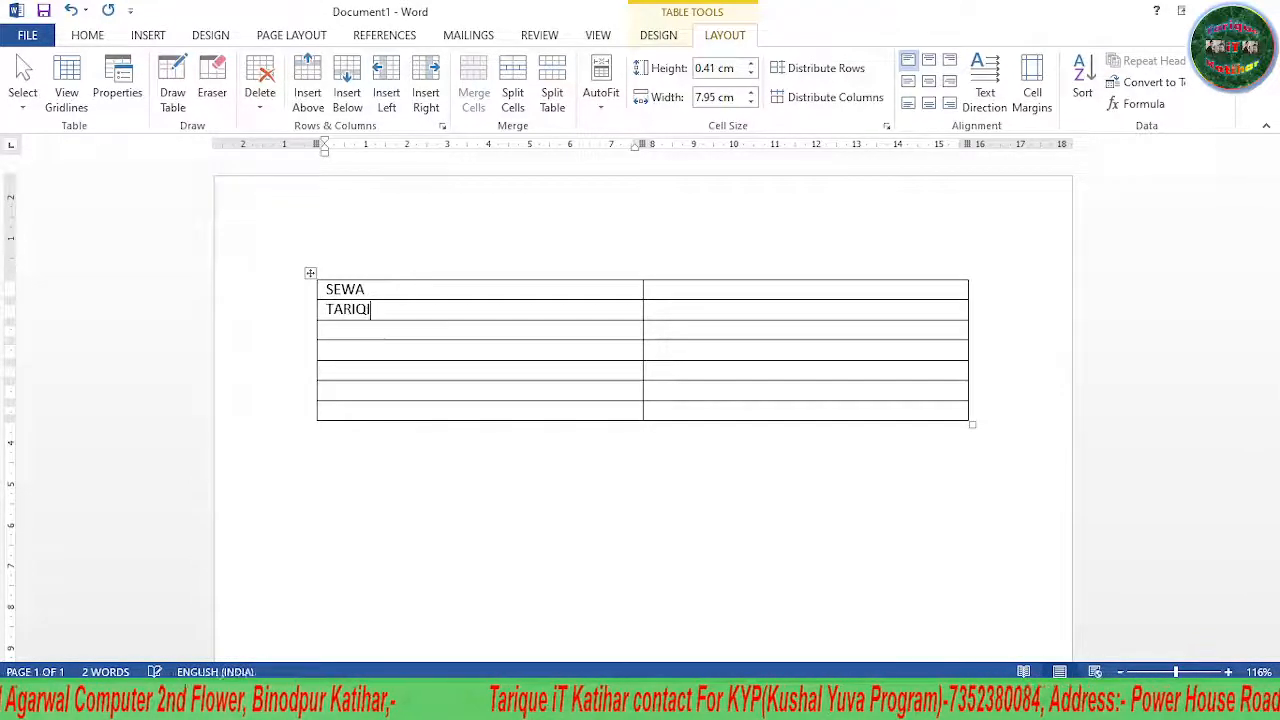
type("IQE")
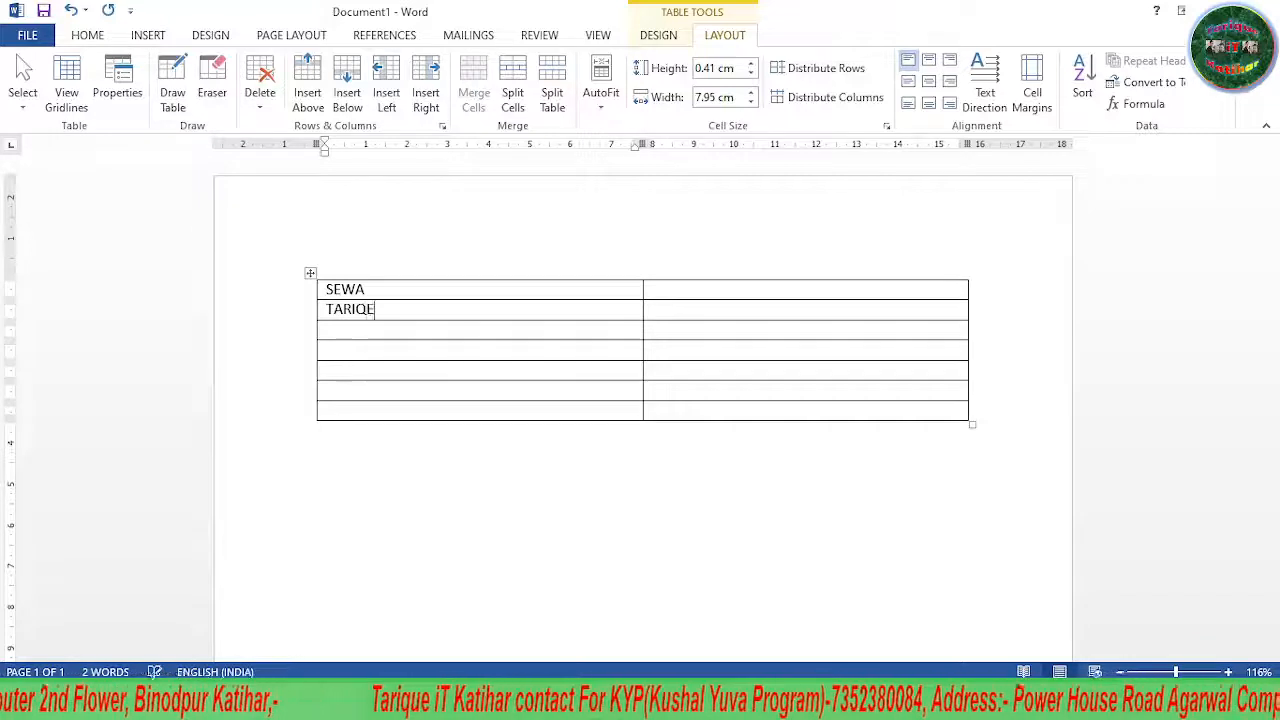
key("BackSpace")
key("BackSpace")
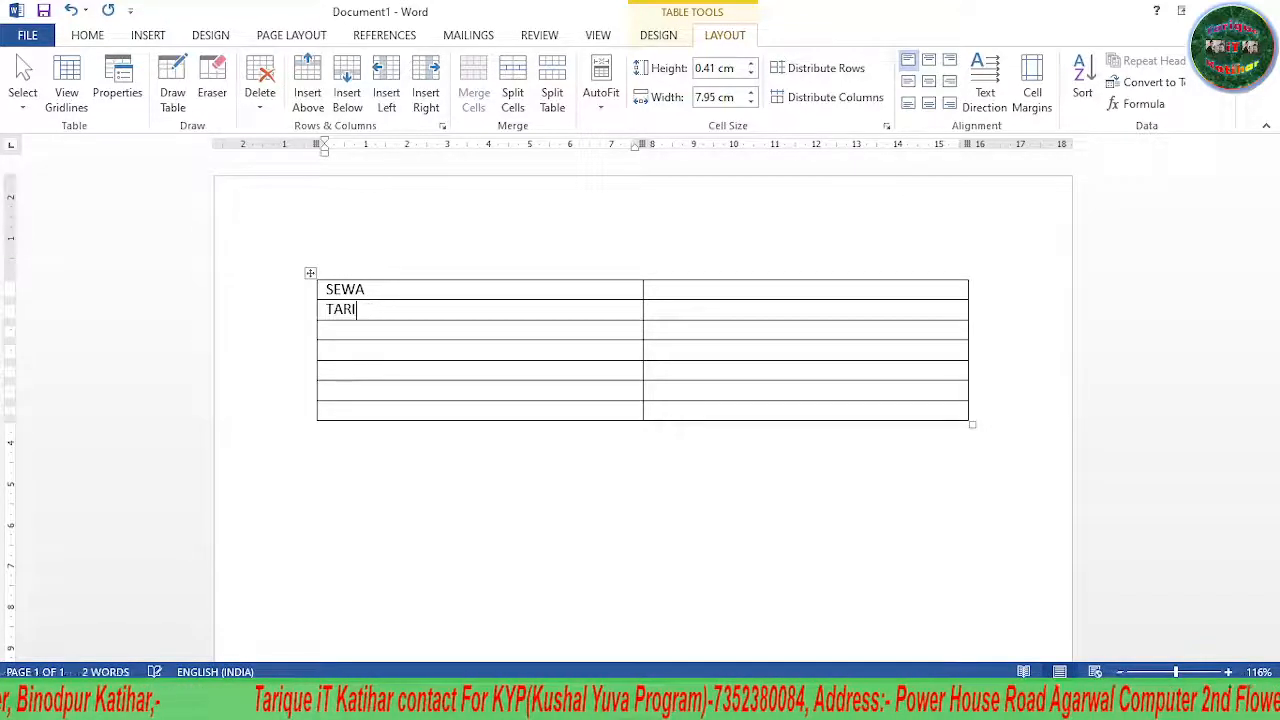
type("QUE")
key("Down")
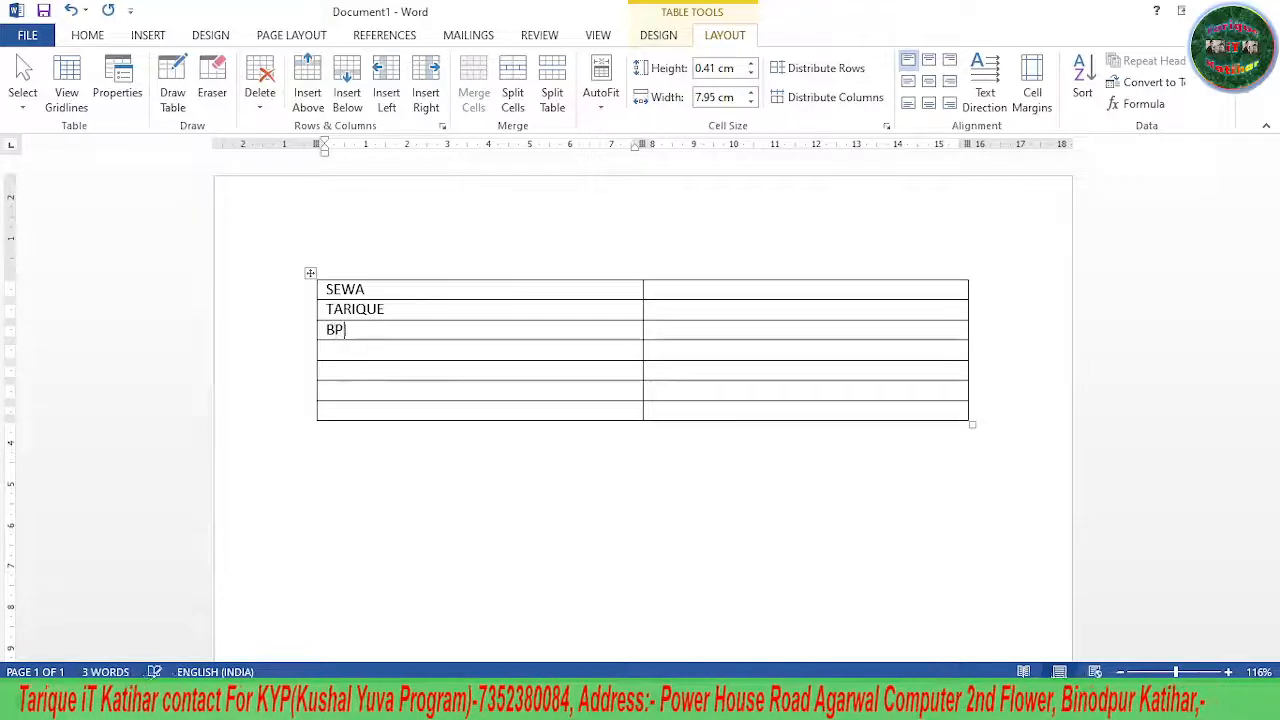
Fill the remaining five cells of the first column with BPIPN, SEWA, BHARAT, KATIHAR and BIHAR
key("Down")
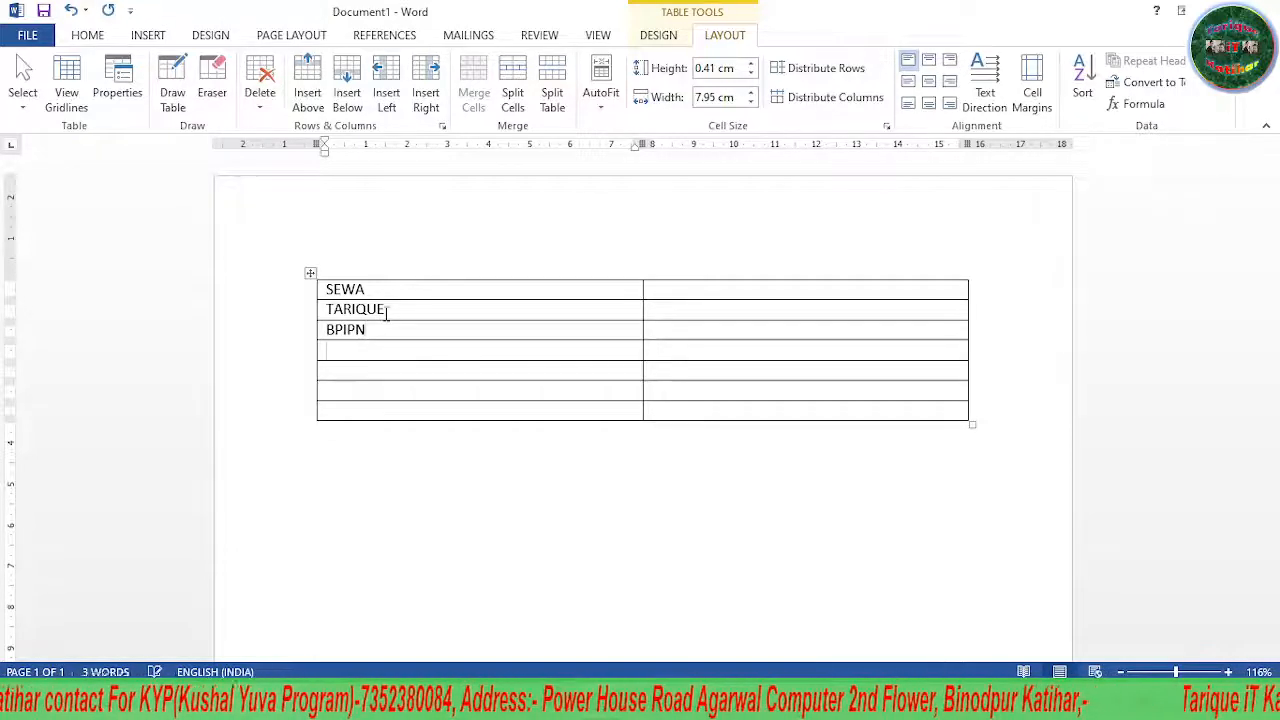
type("SEWA")
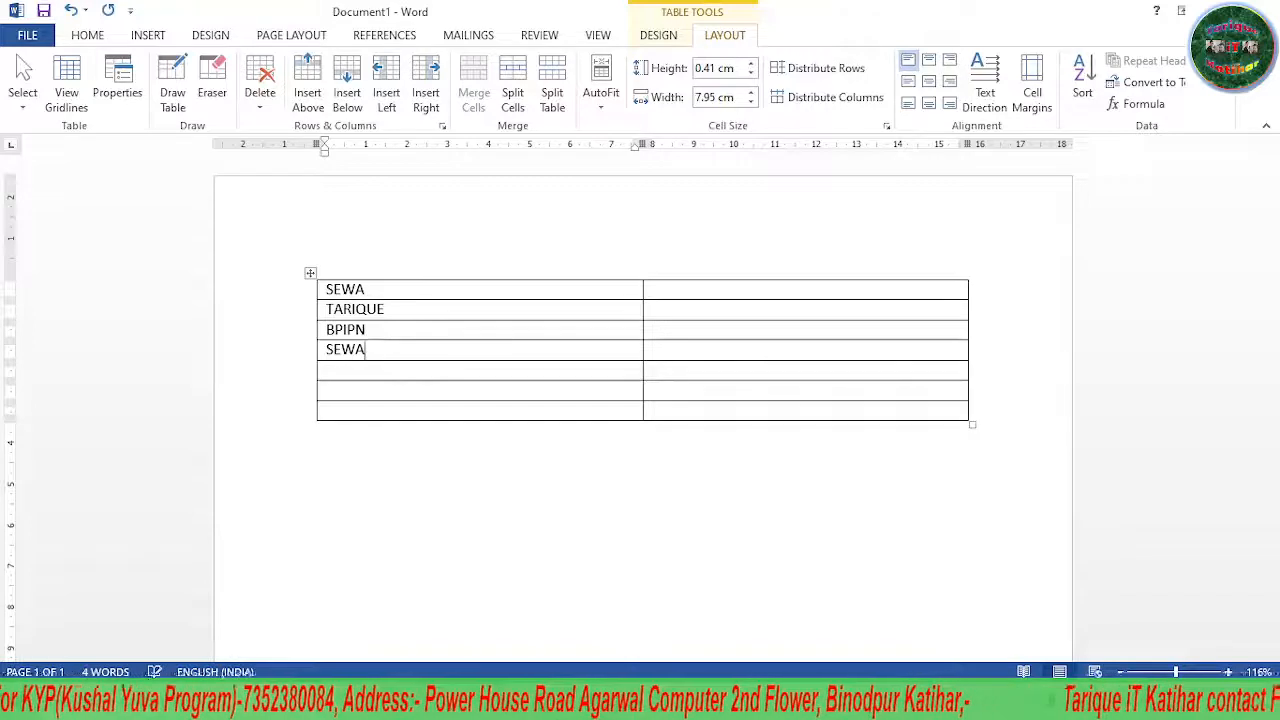
type("BBH")
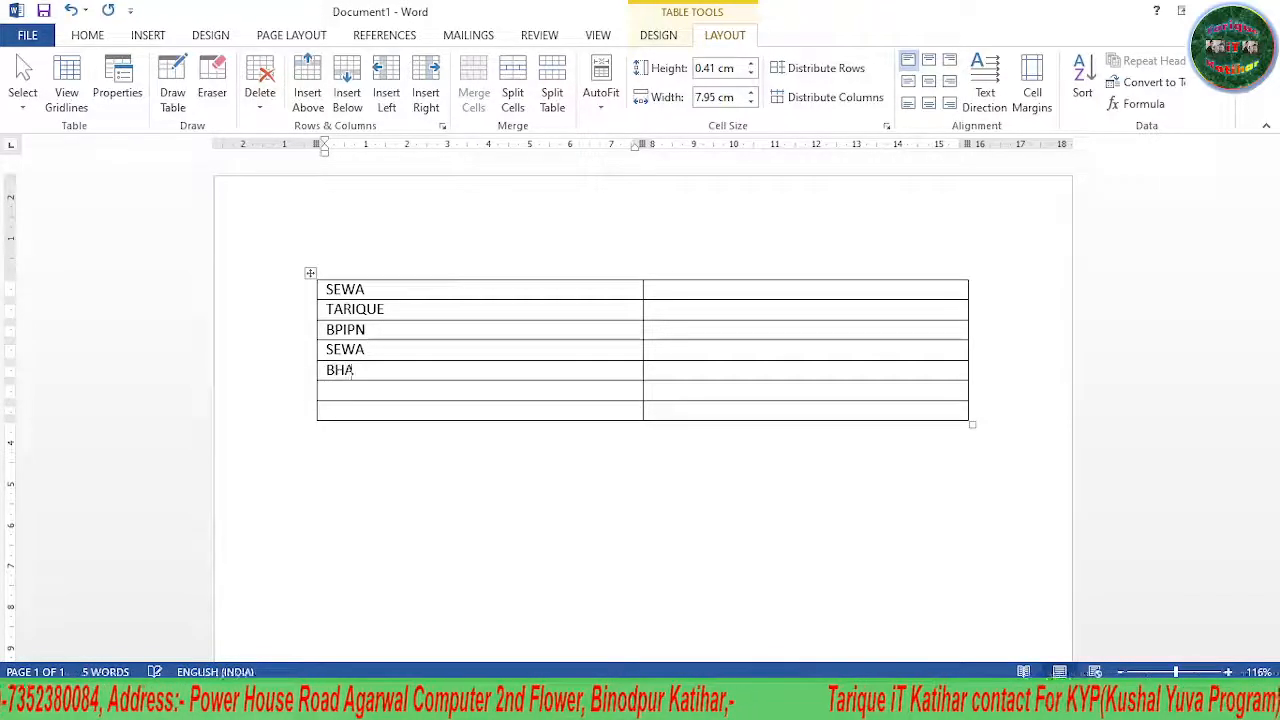
type("RAT")
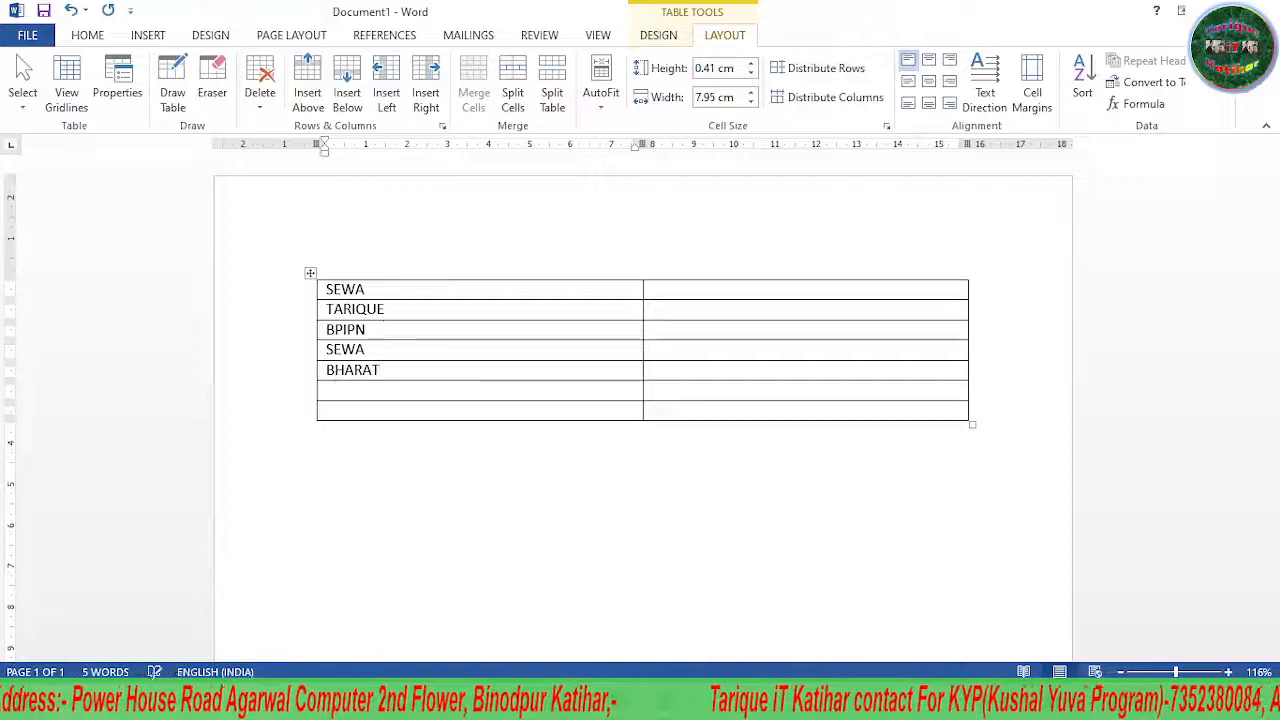
type("KATIHAR")
key("Down")
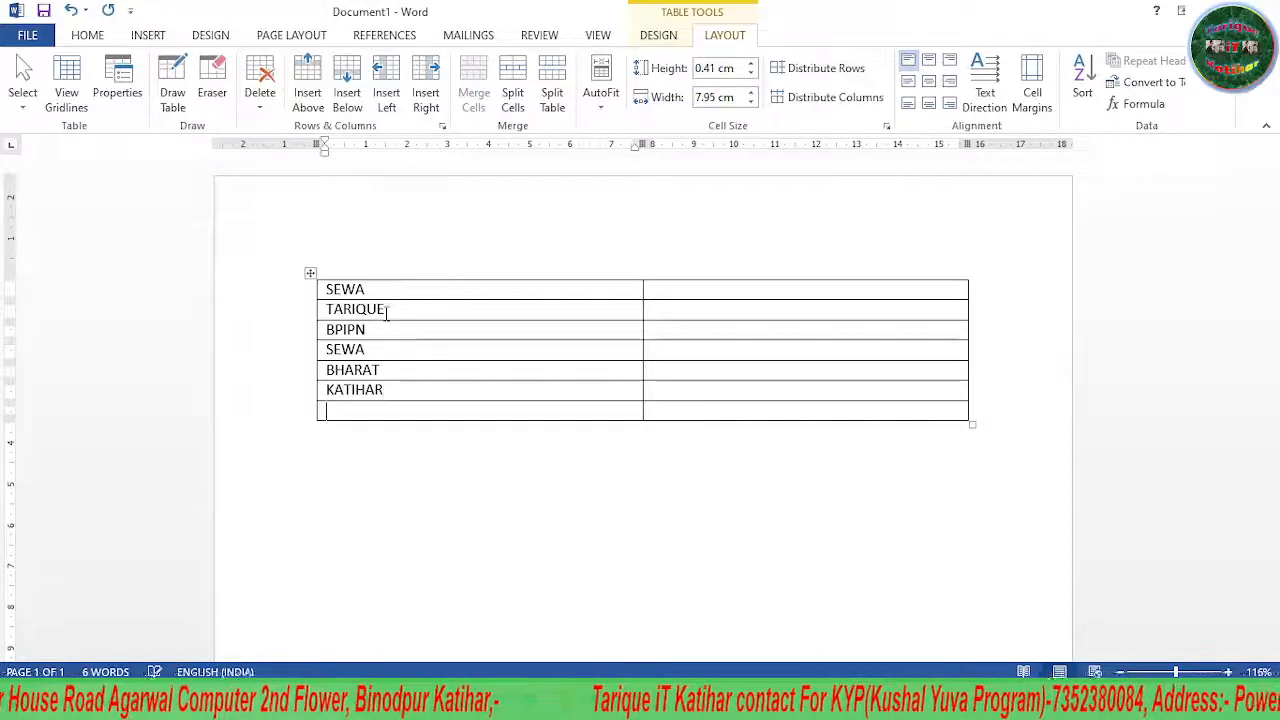
key("BackSpace")
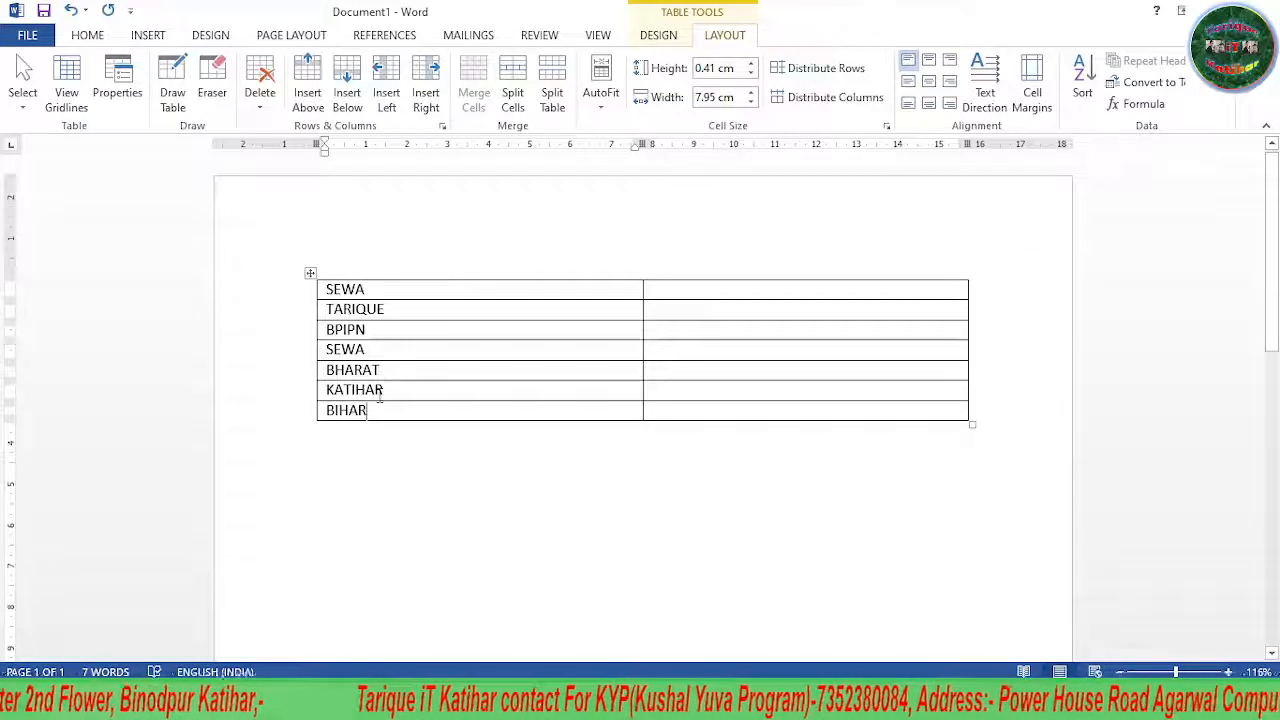
Sort the entries of the table's first column by Column 1 as Text, using Paragraphs, in ascending order with no header row
left_click_drag(398, 412, 345, 289)
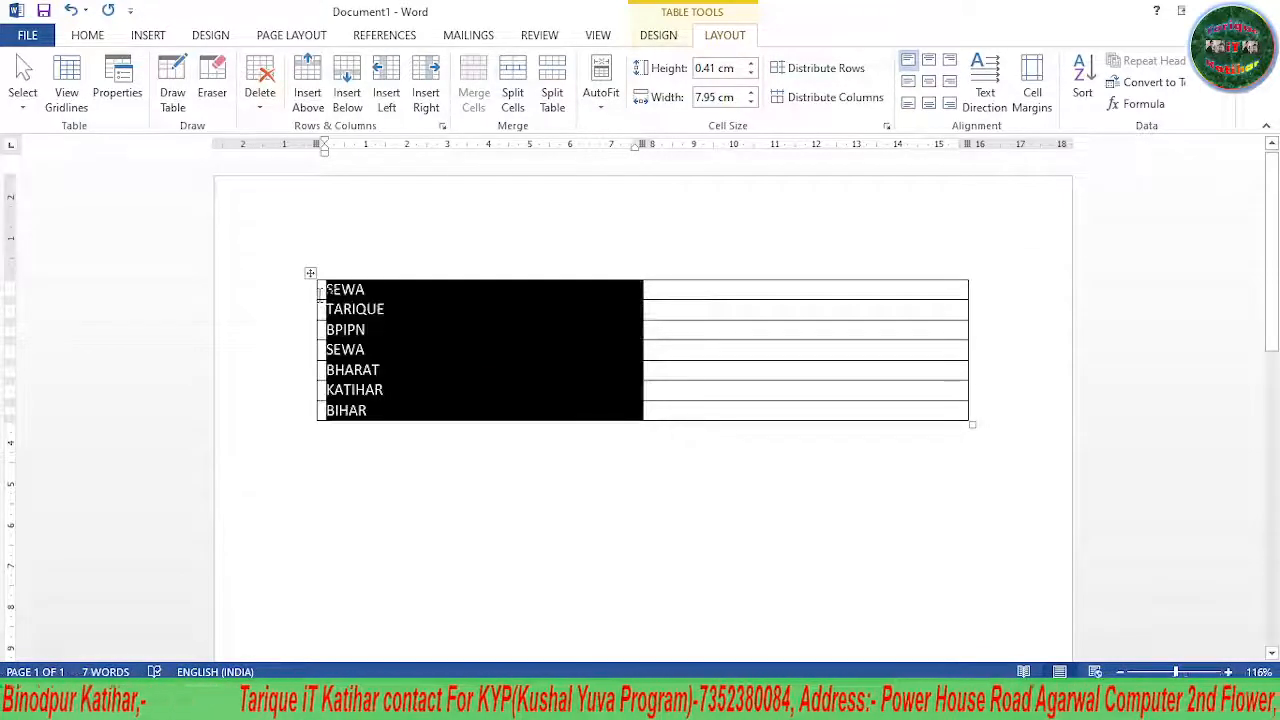
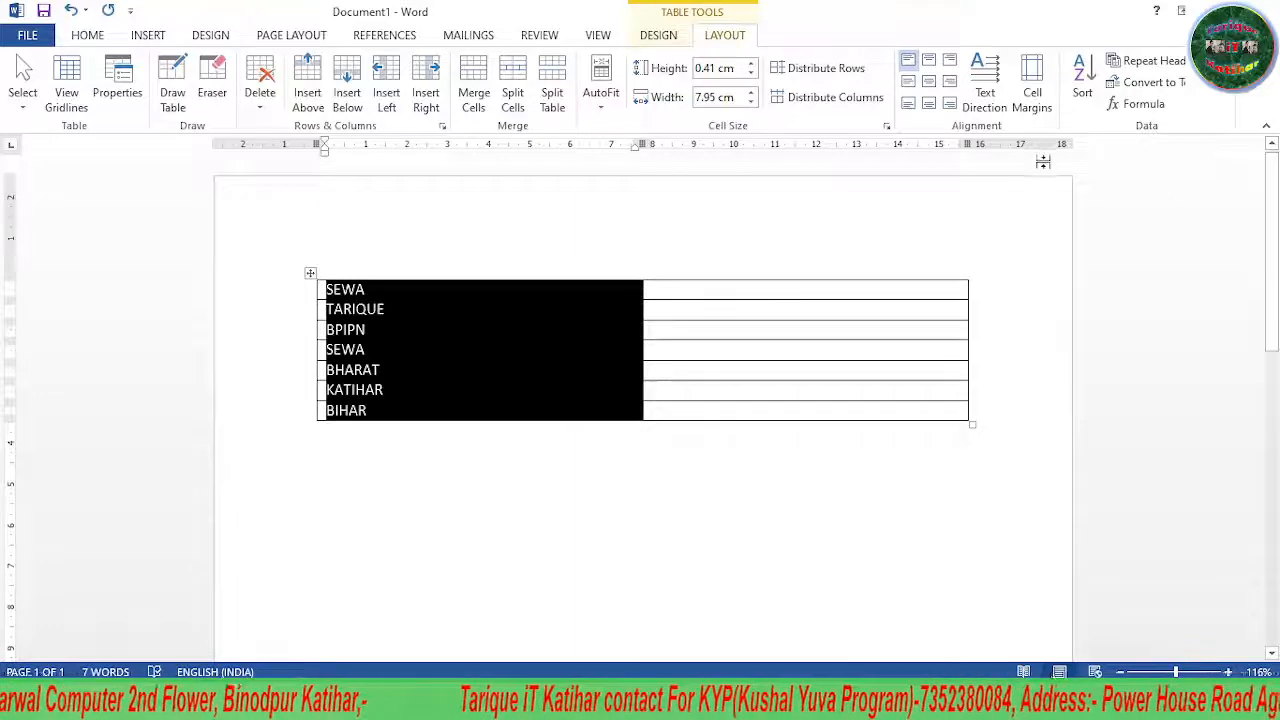
left_click(1082, 85)
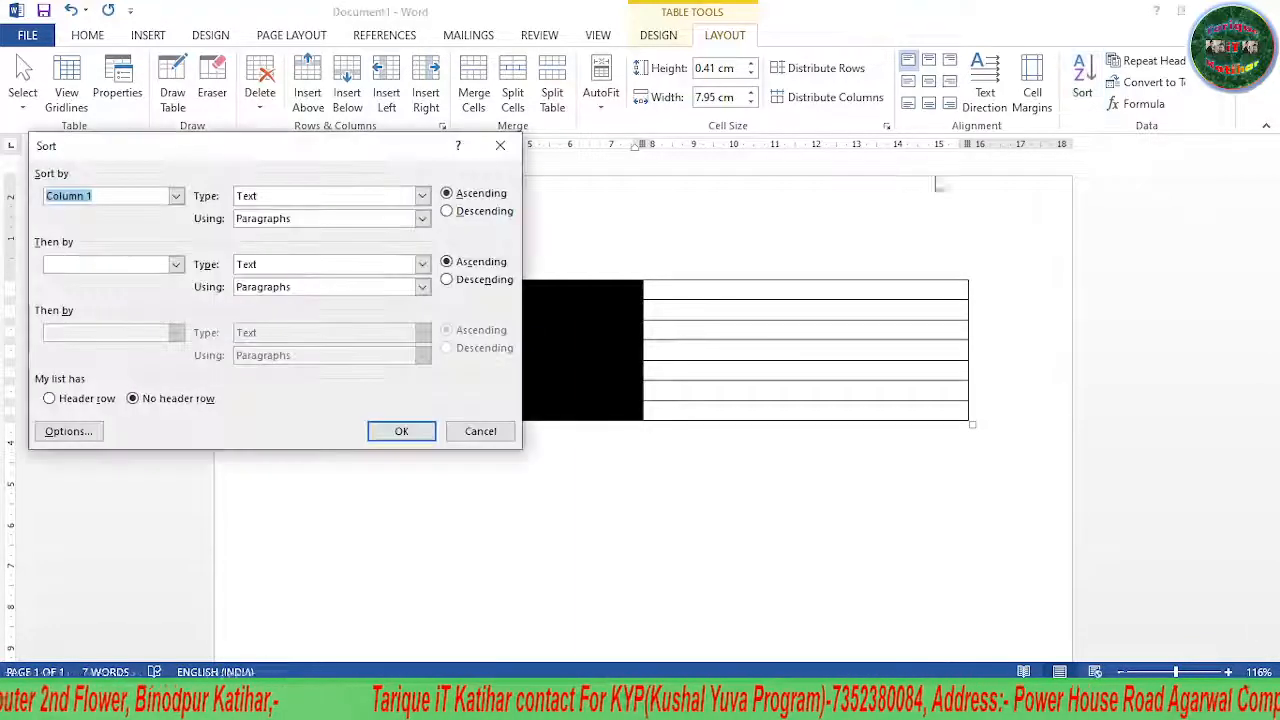
left_click(176, 196)
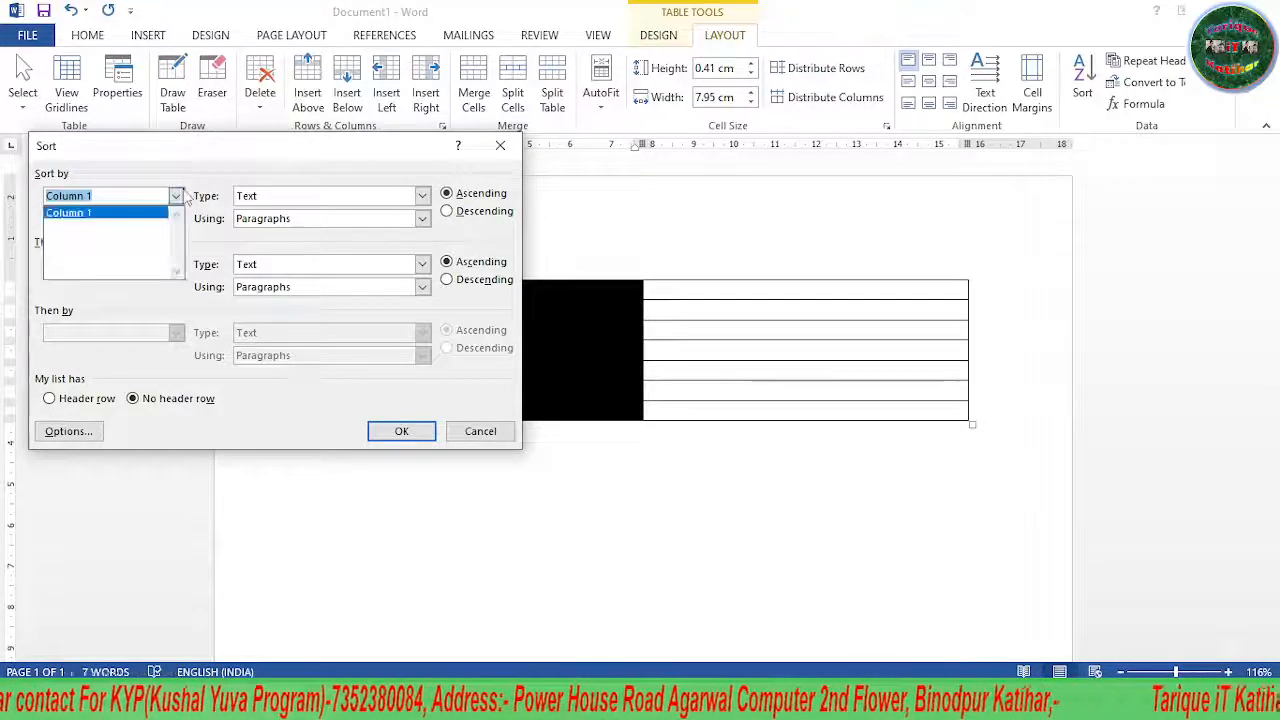
left_click(176, 198)
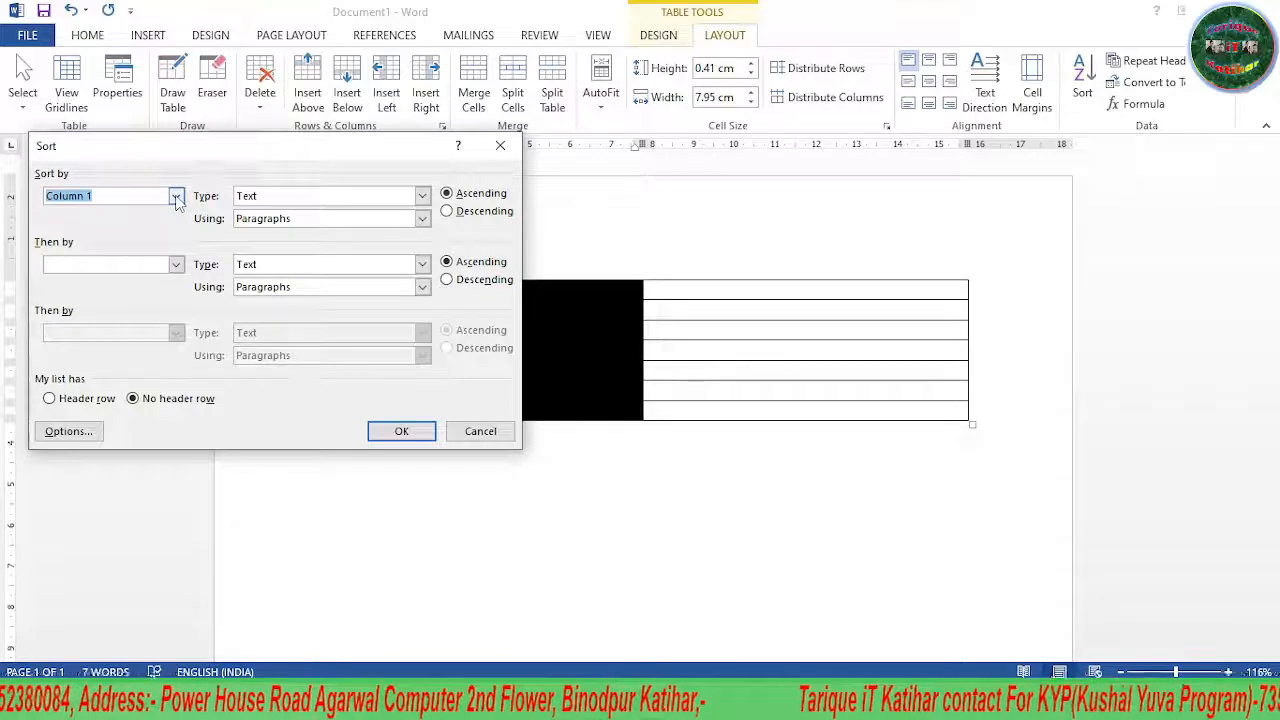
left_click(422, 196)
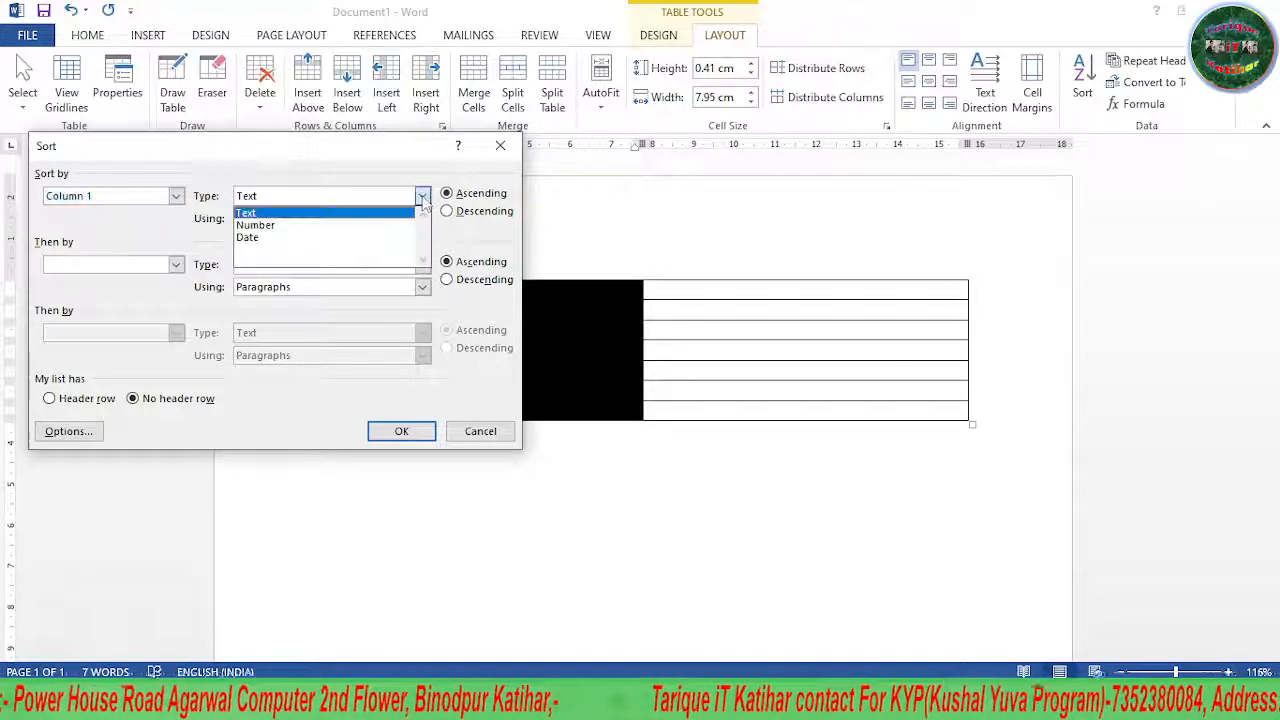
left_click(294, 216)
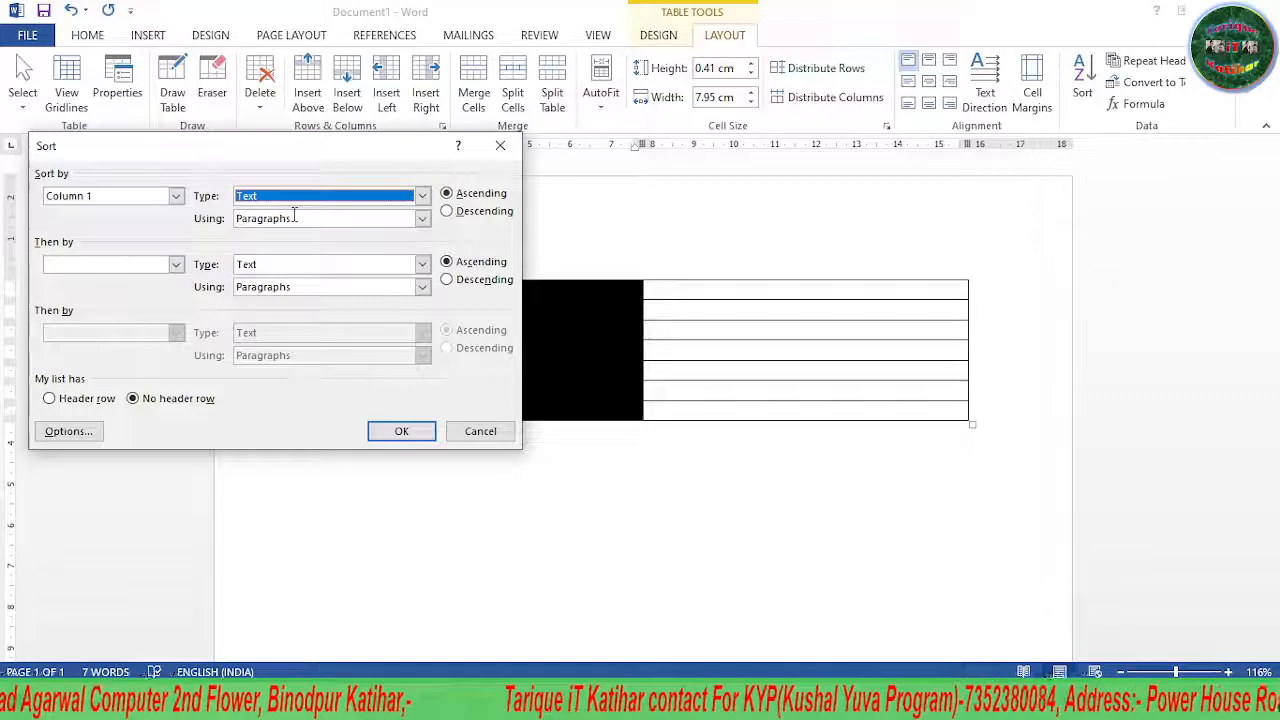
left_click(422, 218)
left_click(352, 236)
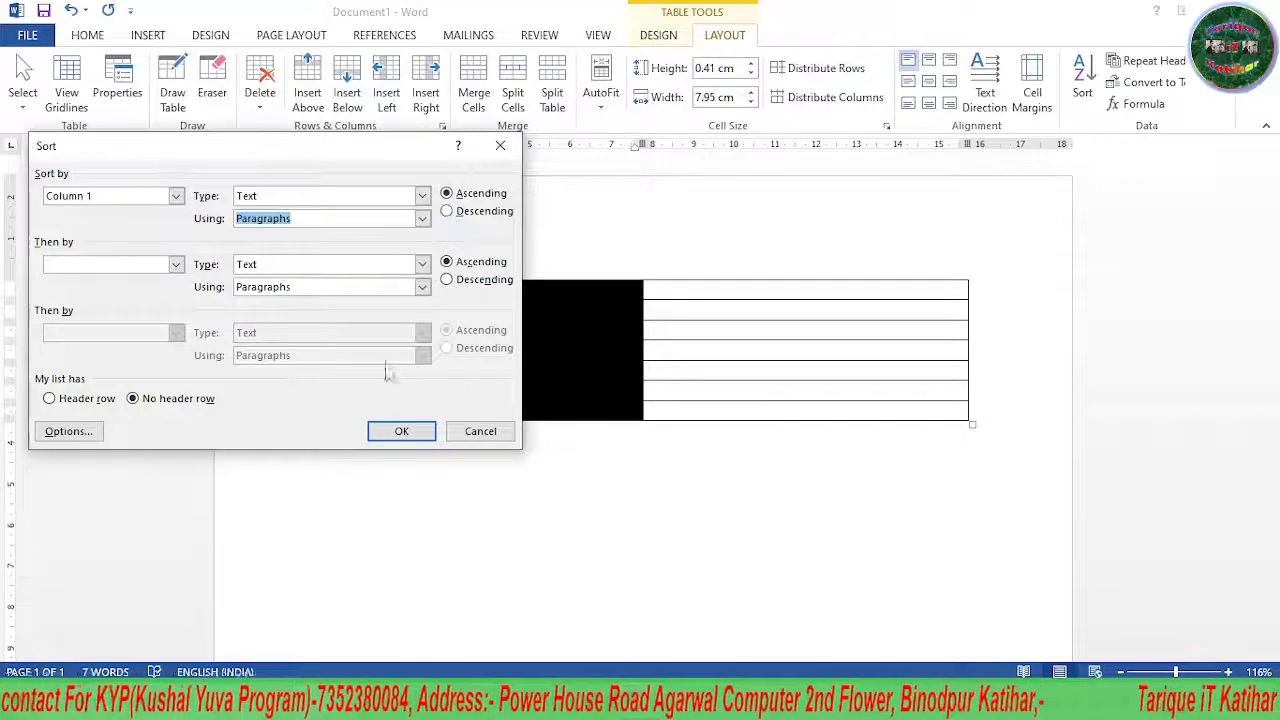
left_click(395, 430)
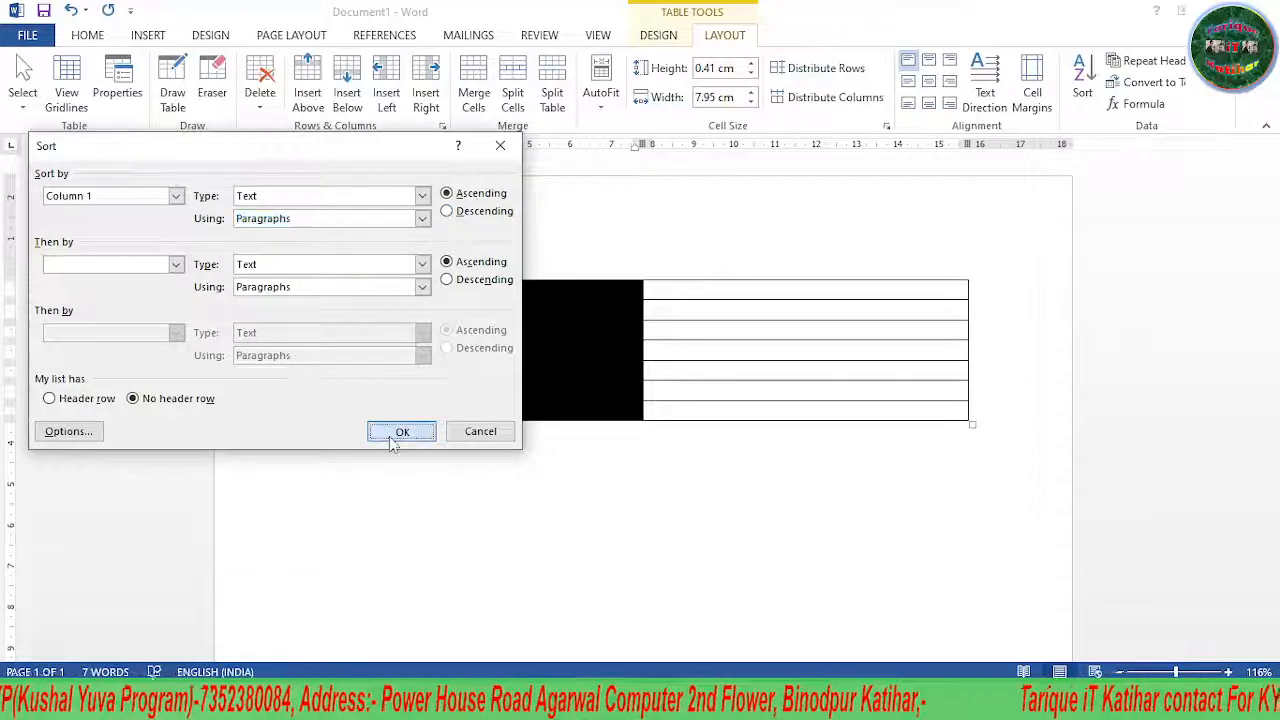
left_click(571, 391)
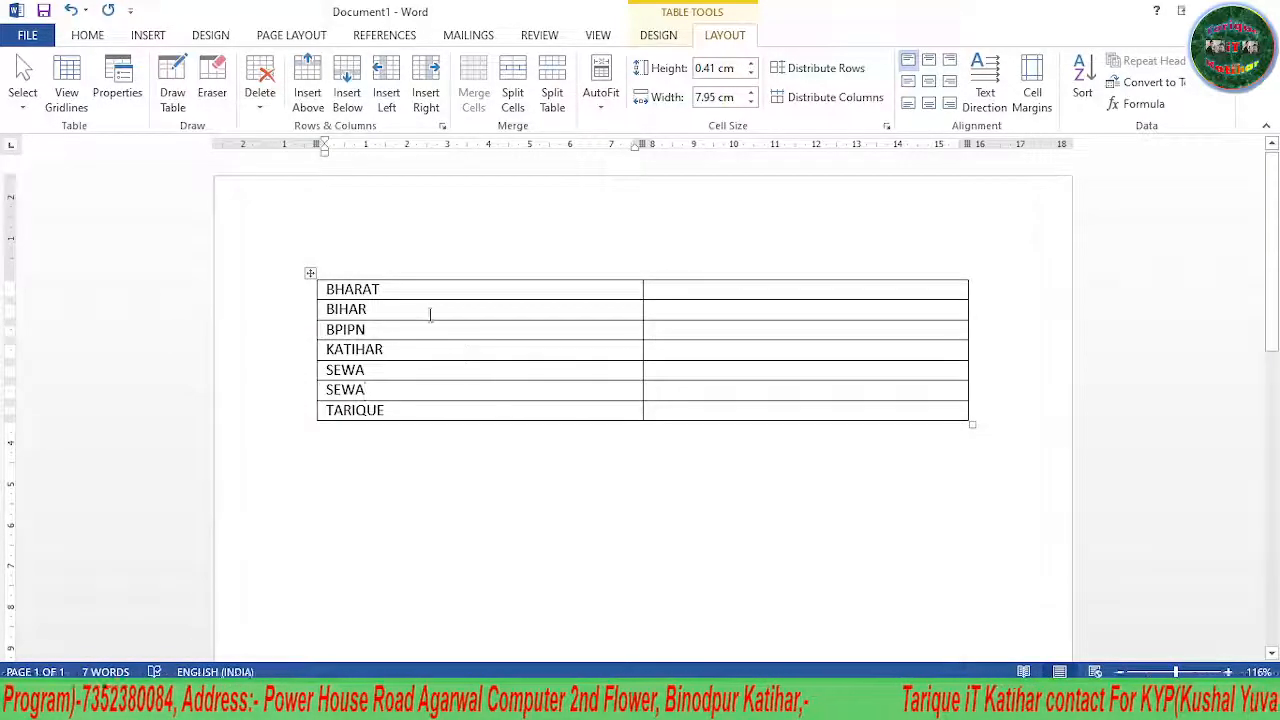
right_click(394, 288)
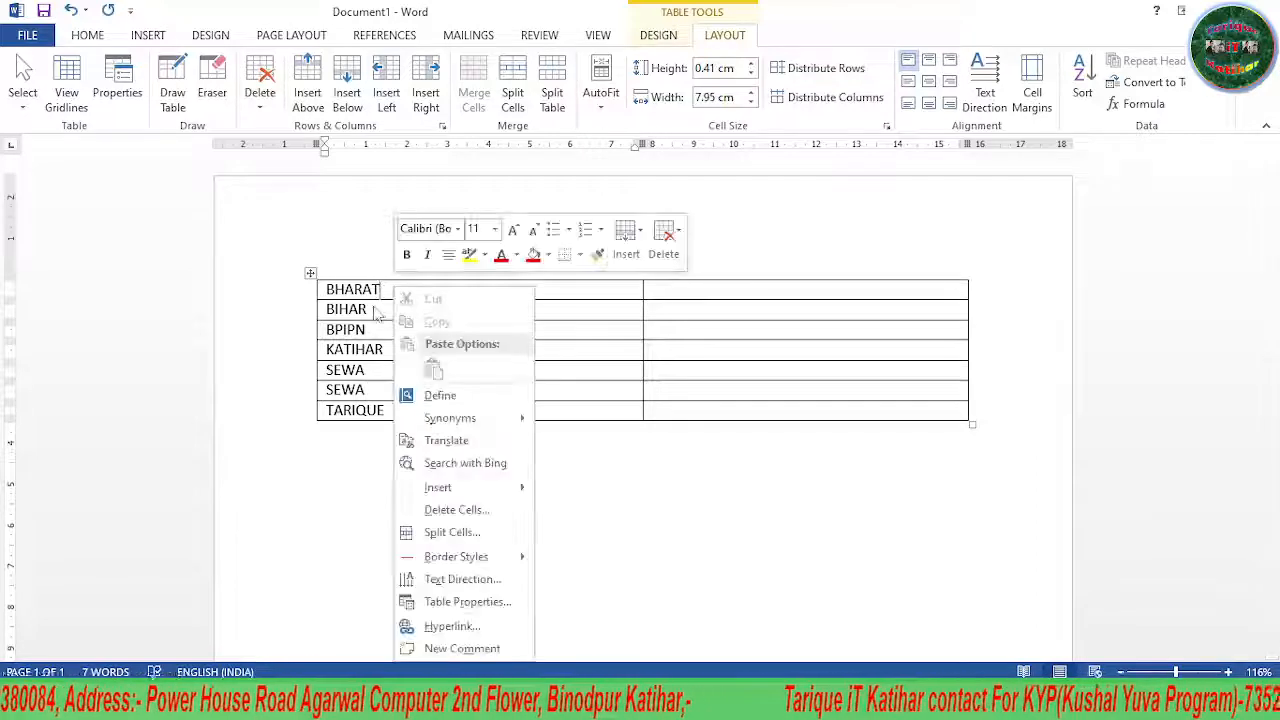
key("Escape")
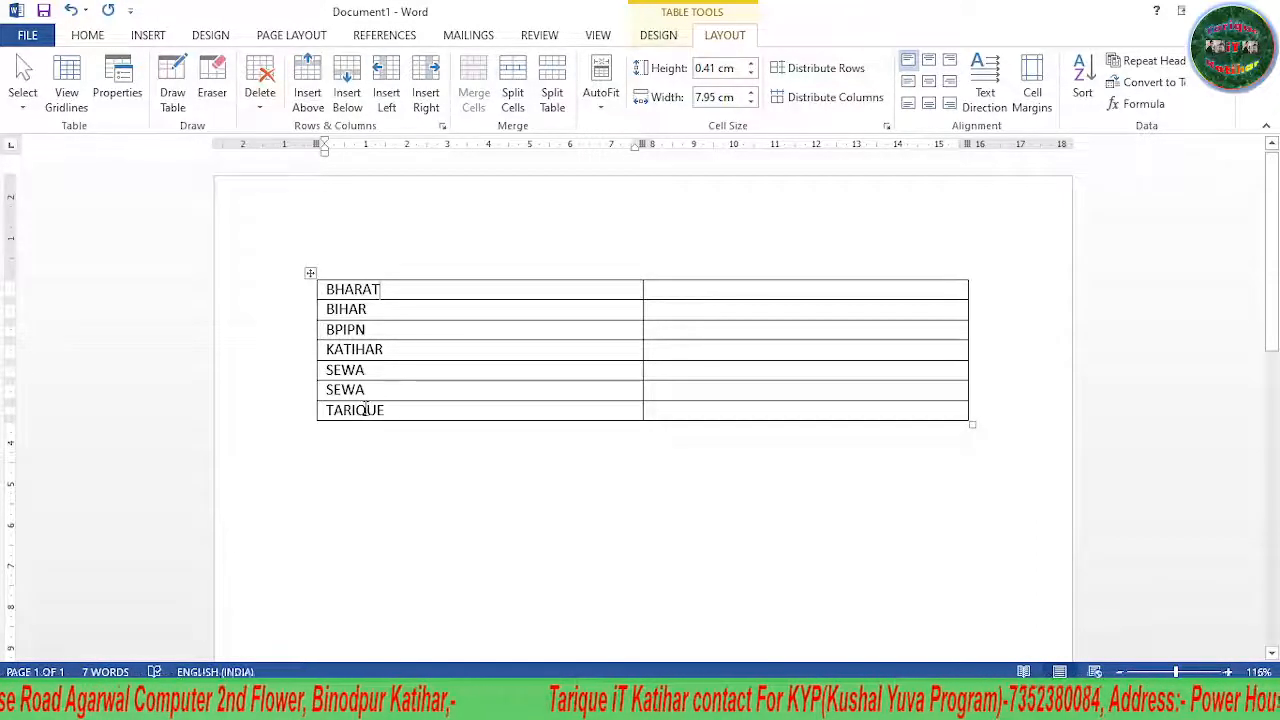
left_click(489, 422)
left_click(618, 295)
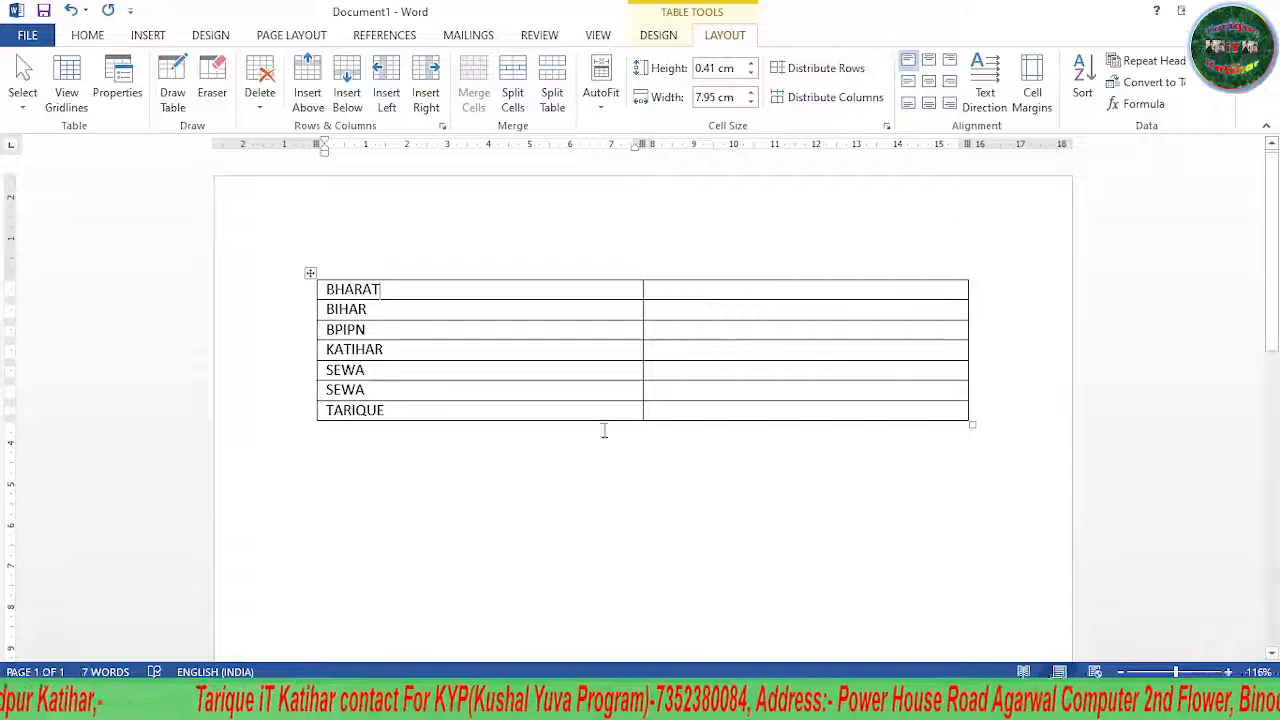
left_click(461, 484)
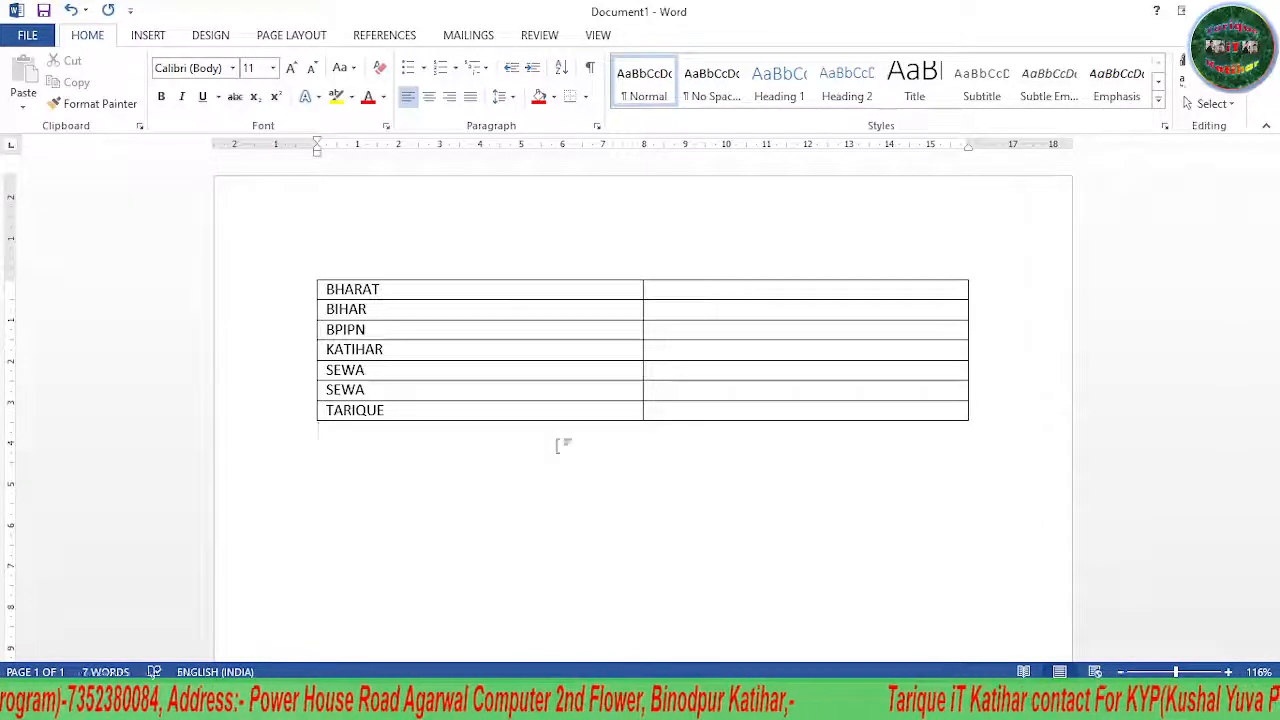
left_click(600, 702)
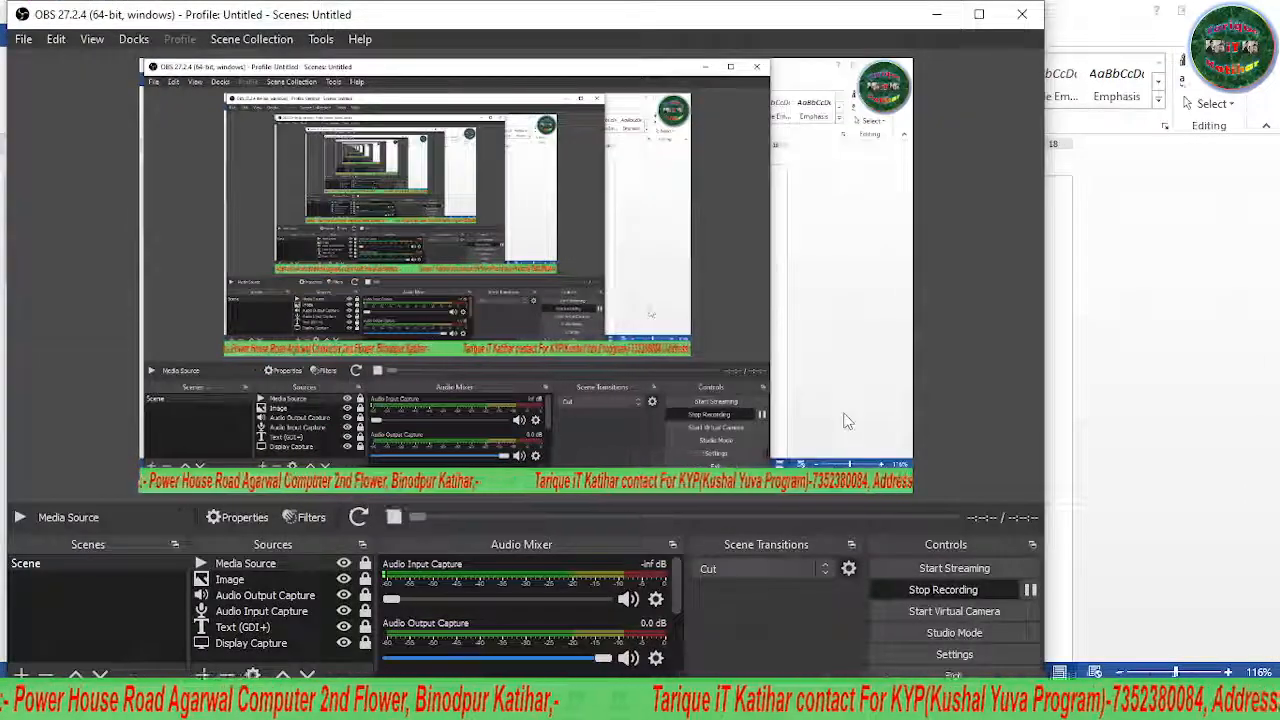
left_click(936, 14)
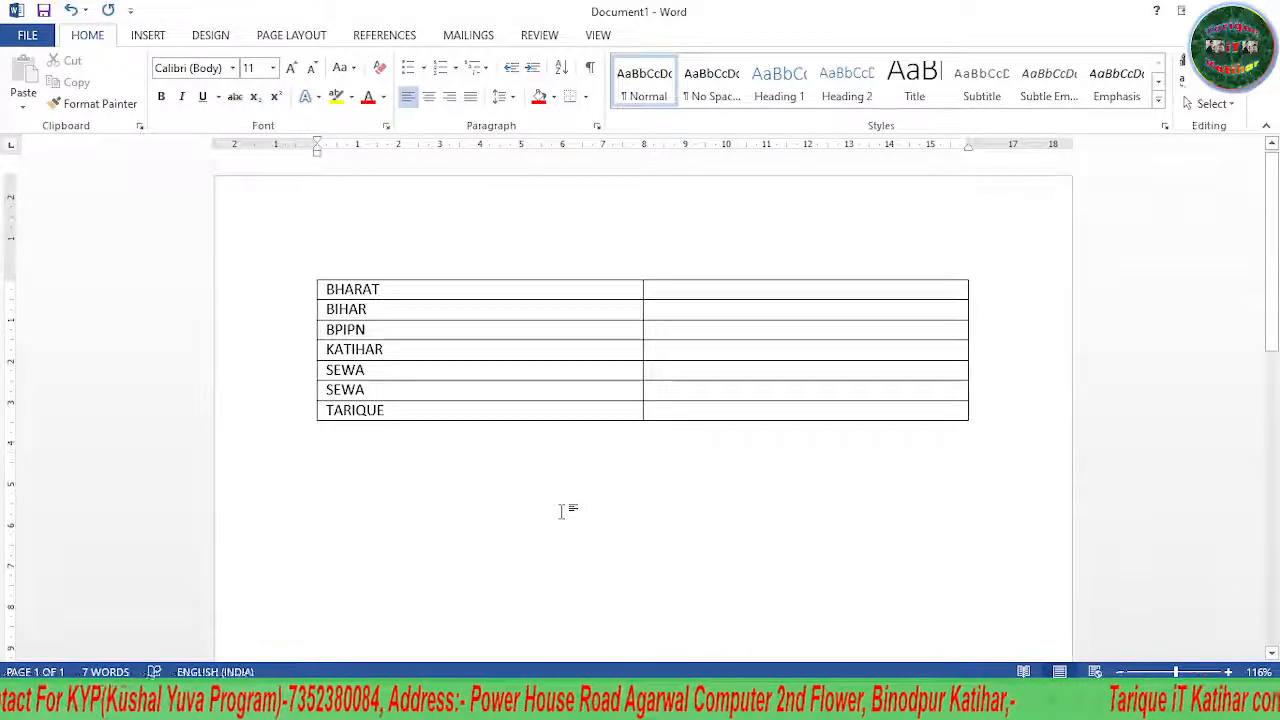
left_click(148, 36)
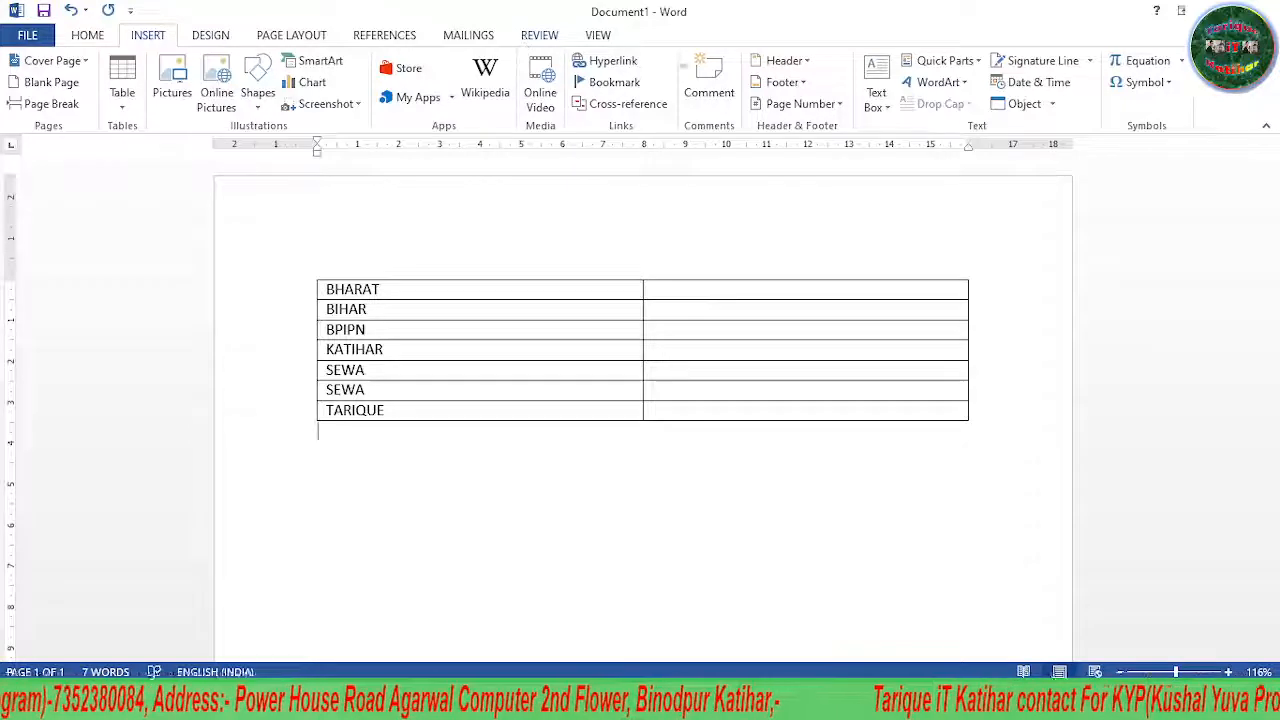
right_click(349, 517)
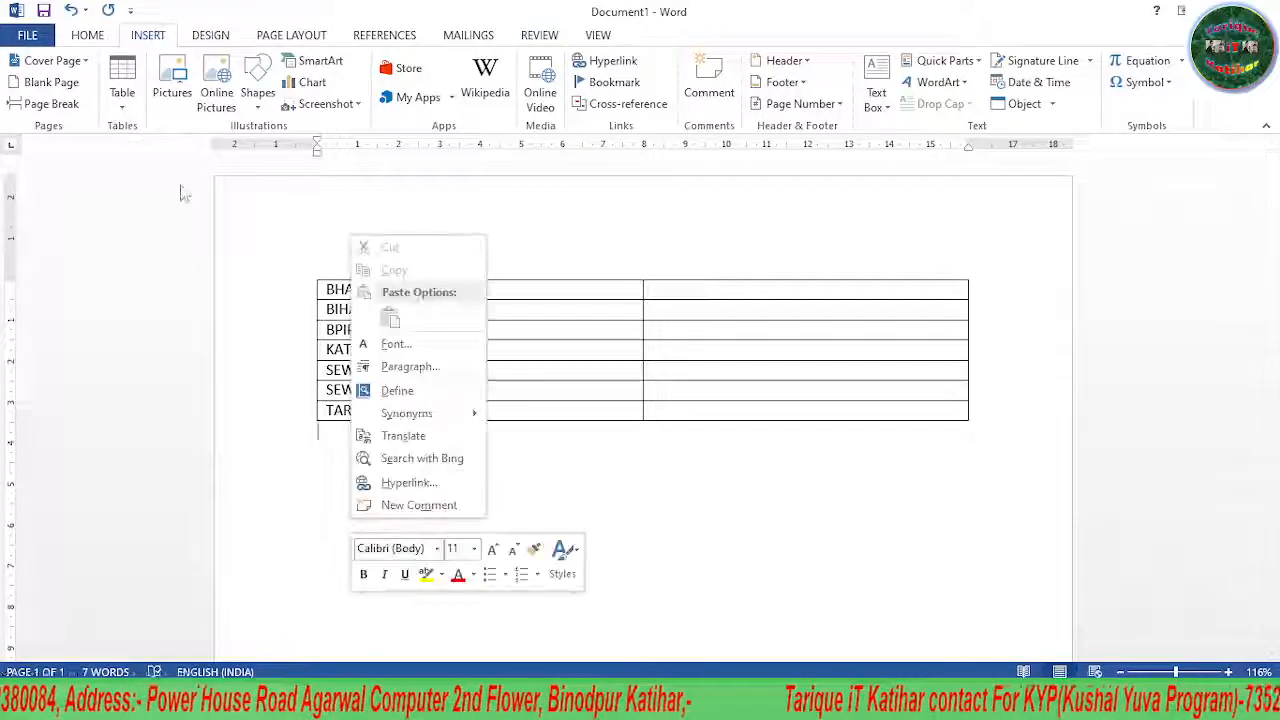
left_click(93, 48)
left_click(92, 46)
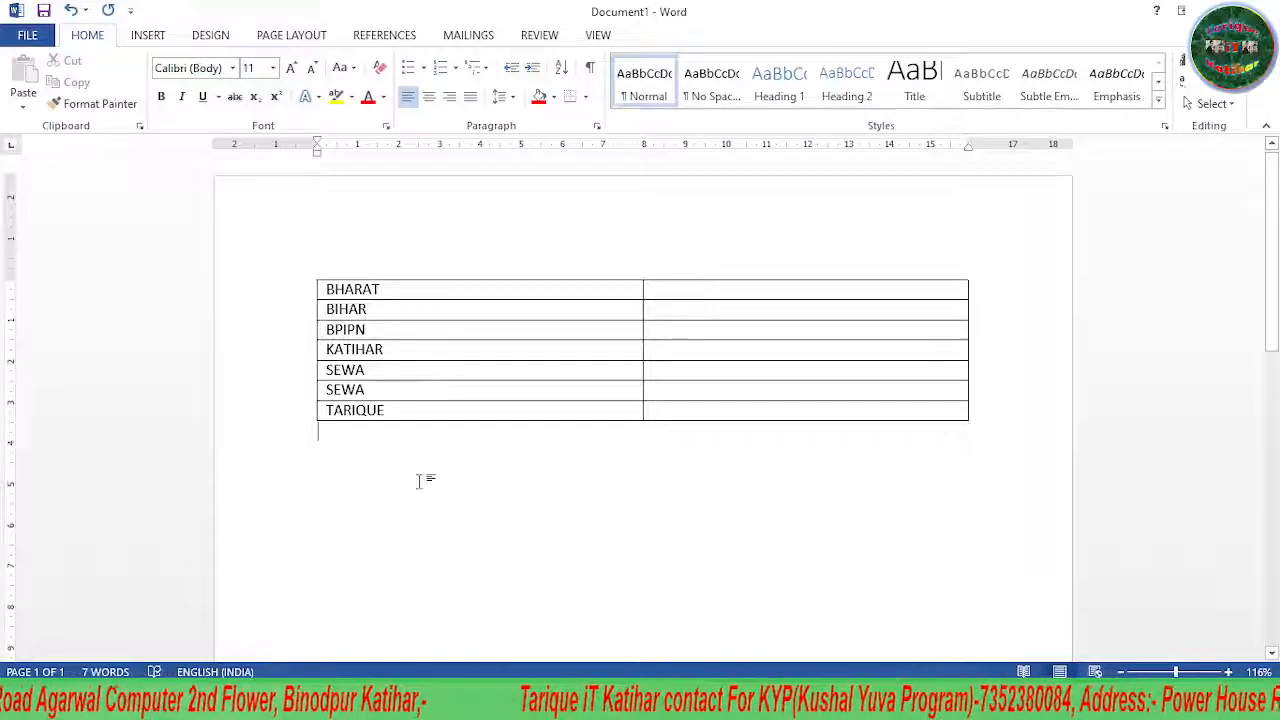
left_click(624, 702)
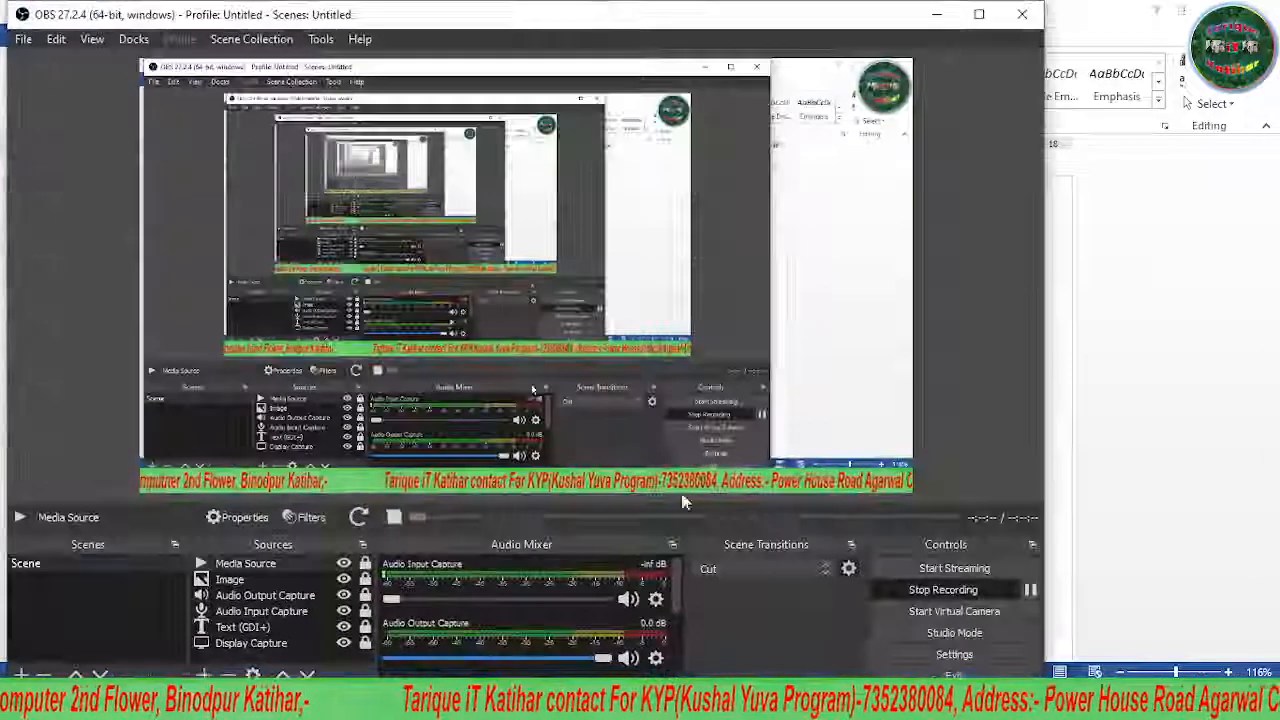